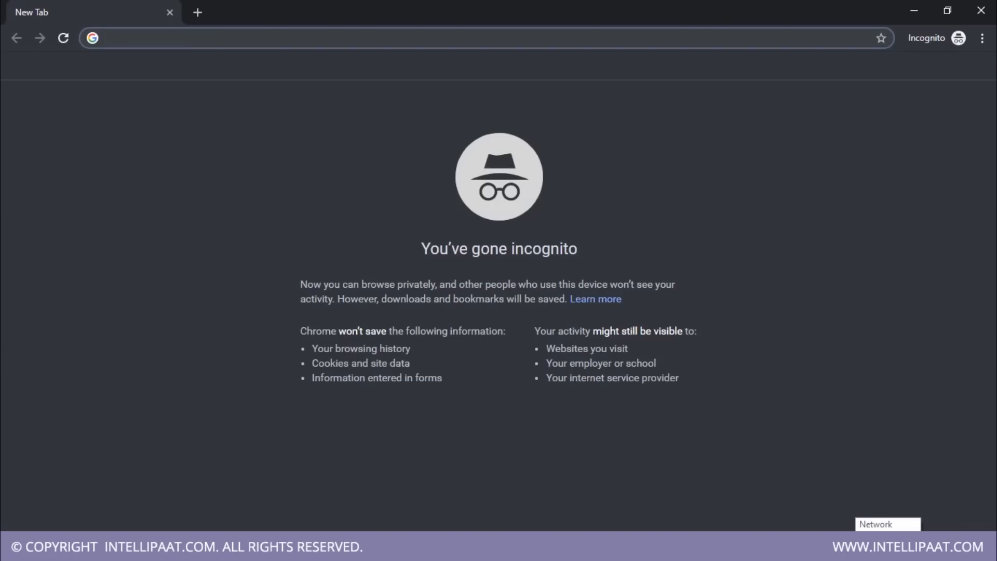
# Go to aws.amazon.com and open the form for creating an AWS account
pyautogui.write('amazon.')
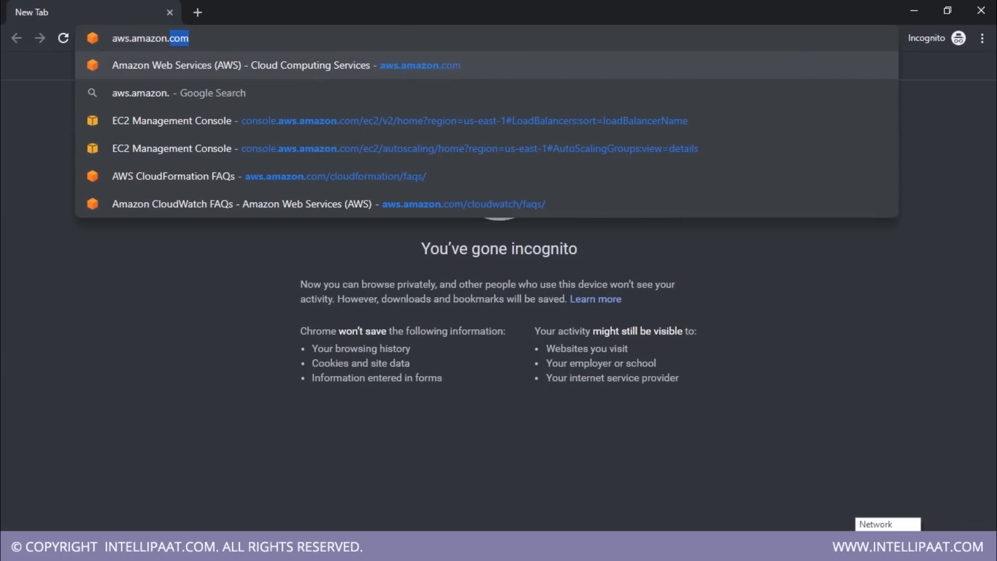
pyautogui.press('Return')
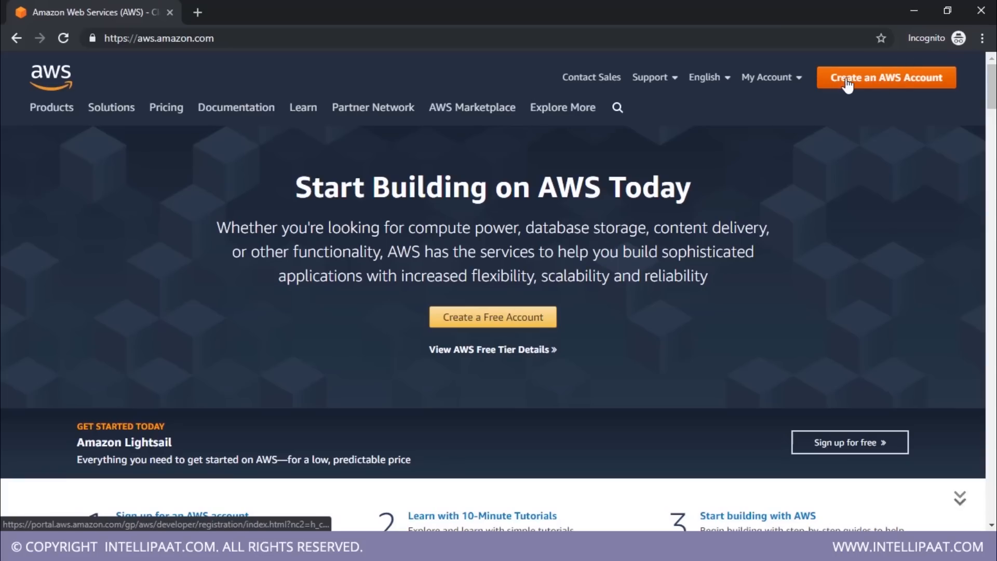
pyautogui.click(902, 83)
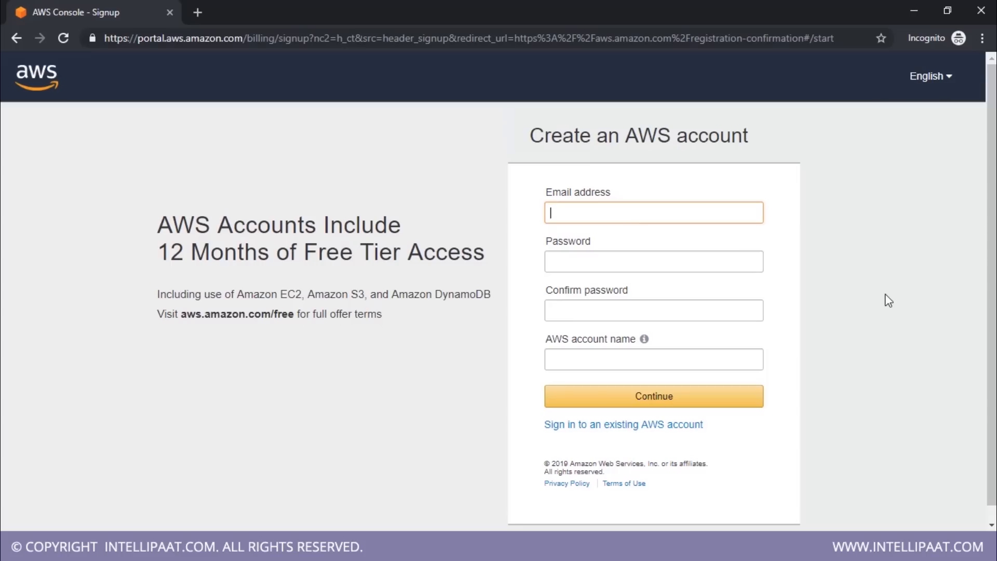
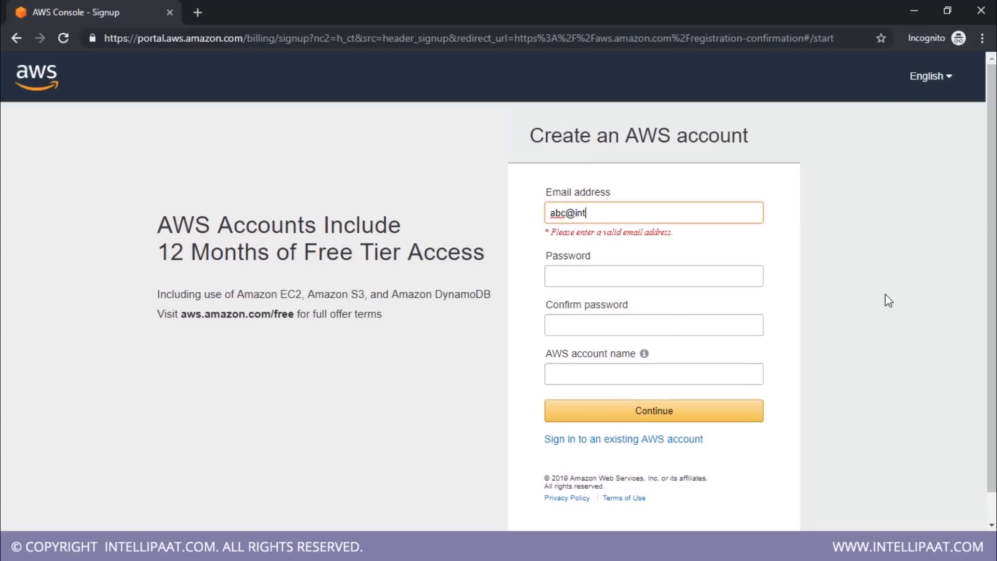
# Enter the email address for the new account, then enter and confirm the account password
pyautogui.press('Tab')
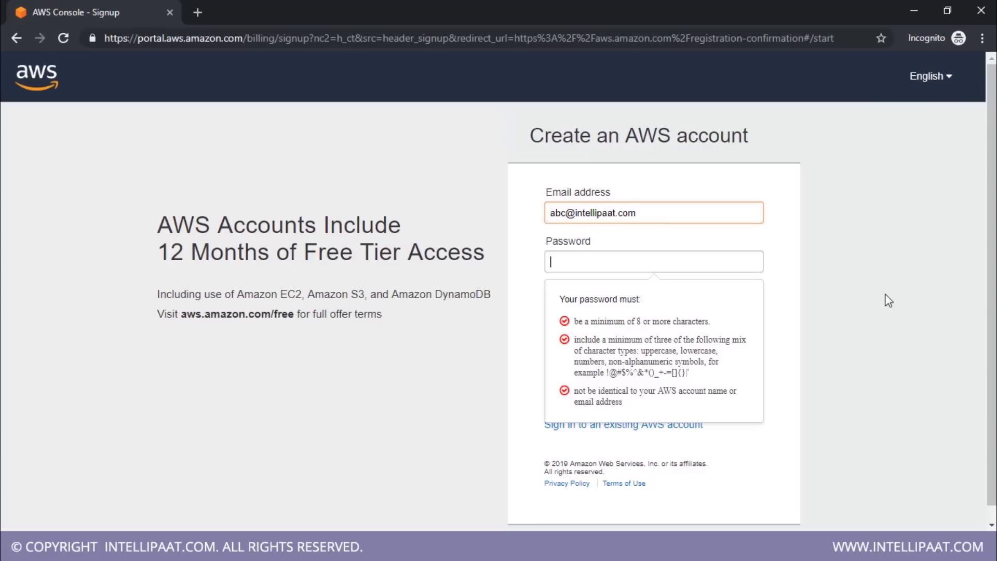
pyautogui.write('••••••••••')
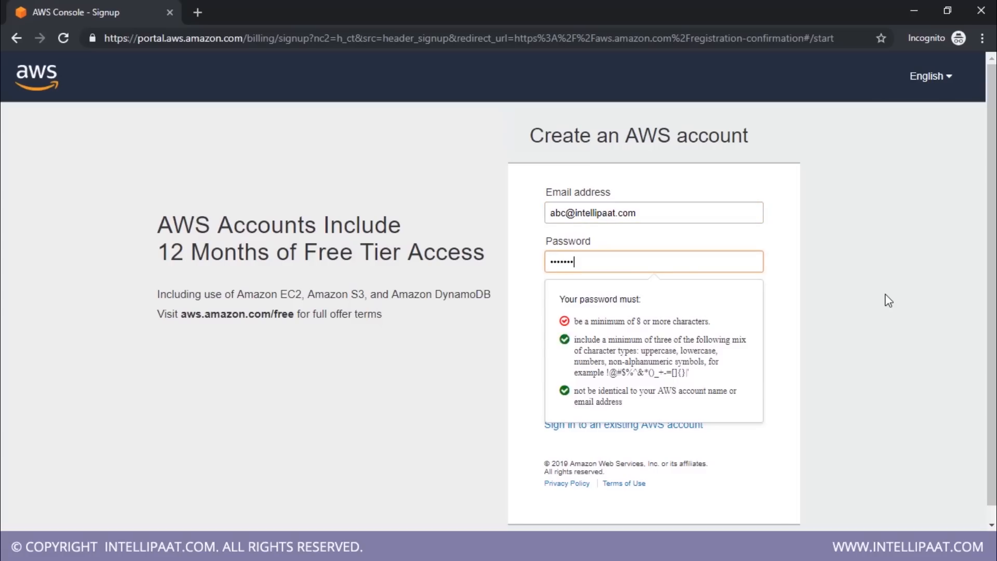
pyautogui.press('Tab')
pyautogui.write('••••••••')
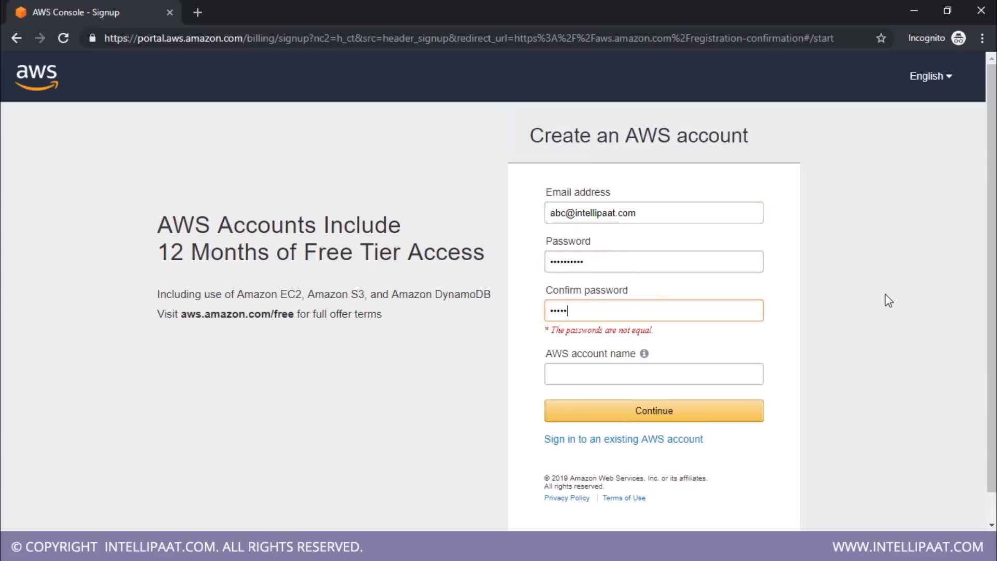
pyautogui.write('••')
pyautogui.press('Tab')
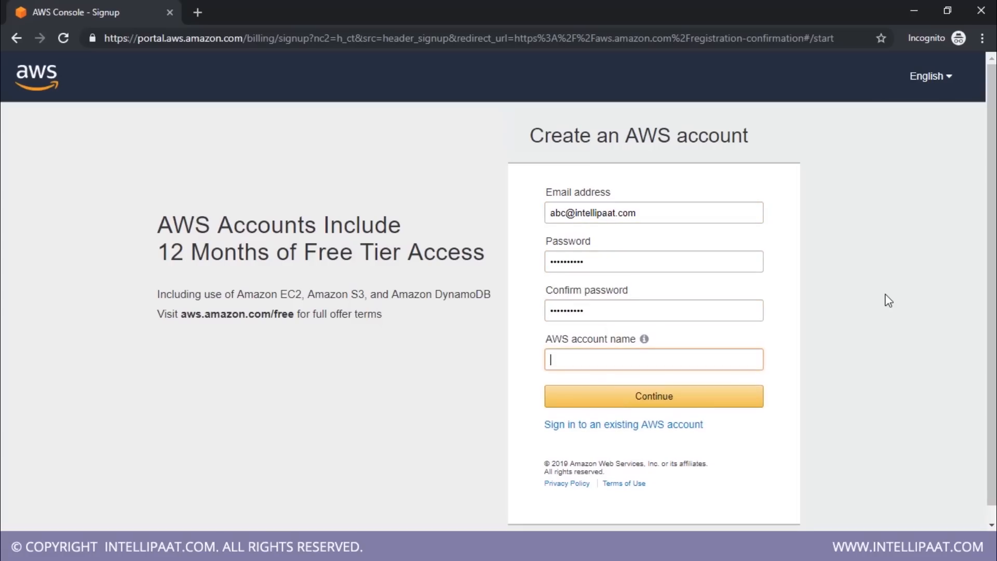
# Name the AWS account intellipaat-test and continue to the contact information
pyautogui.write('intellipaat-test')
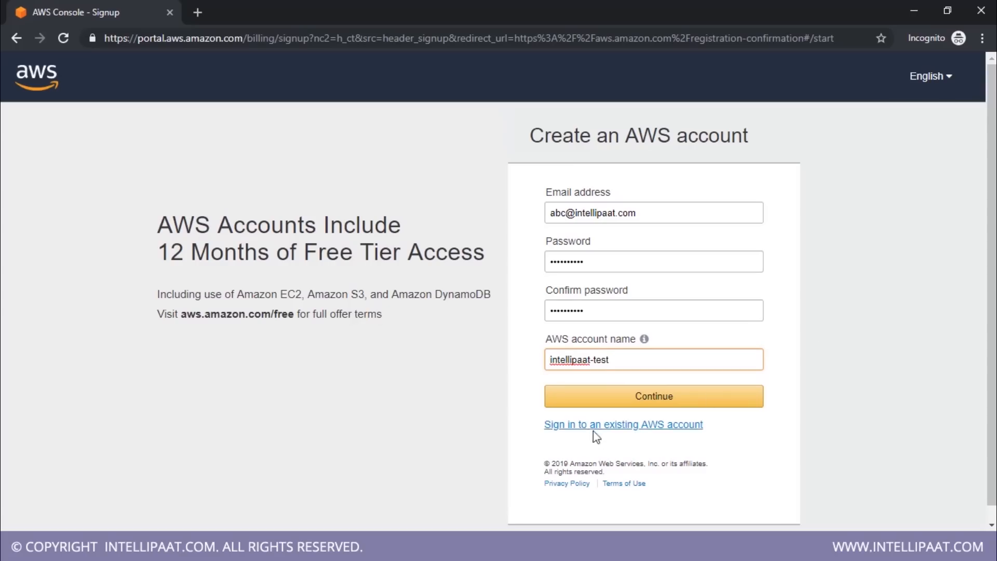
pyautogui.click(585, 404)
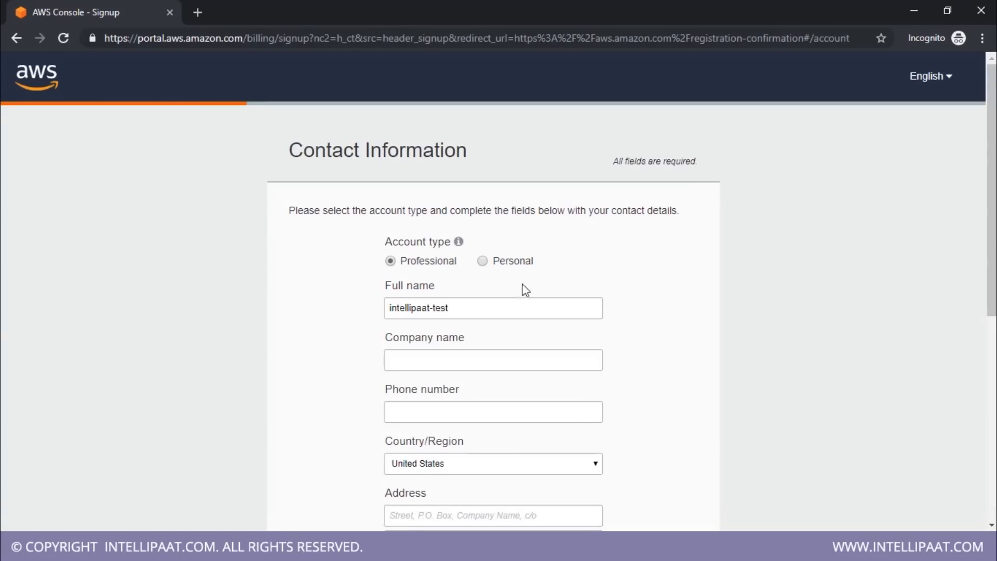
# Set the account type to Personal and enter the contact's phone number
pyautogui.click(483, 261)
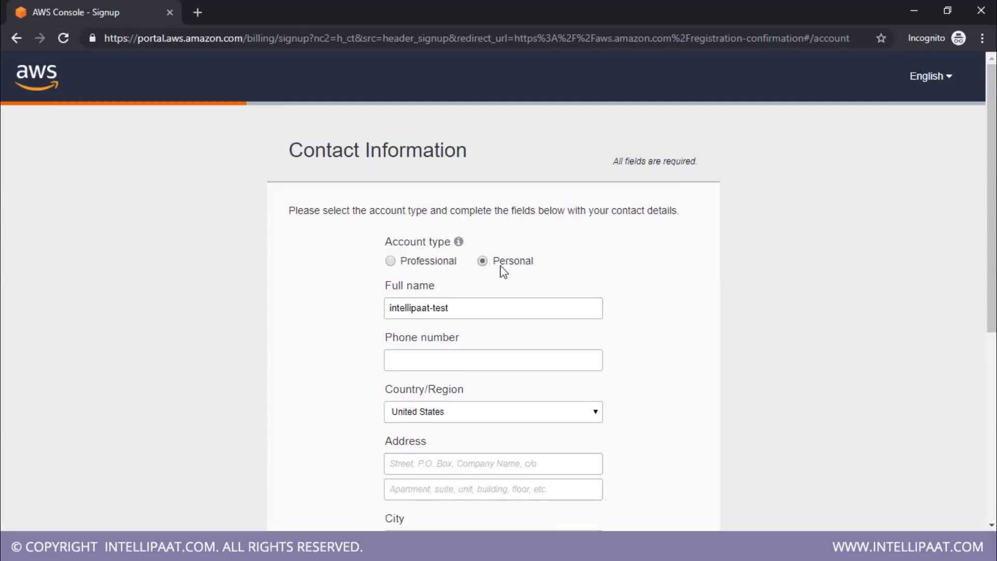
pyautogui.click(495, 355)
pyautogui.write('12')
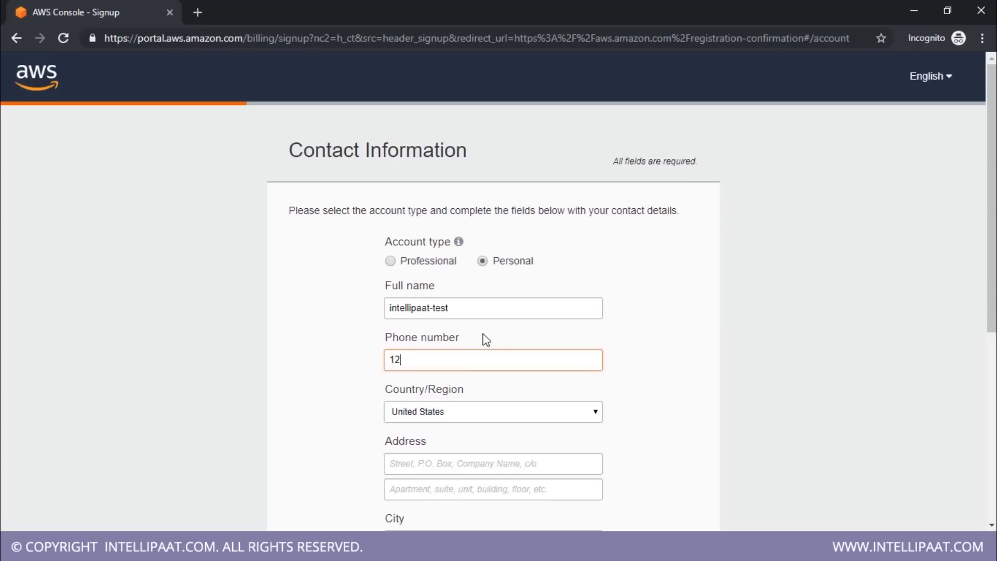
pyautogui.write('3456789')
# Set the contact's country/region to Tonga
pyautogui.scroll(-4, 625, 352)
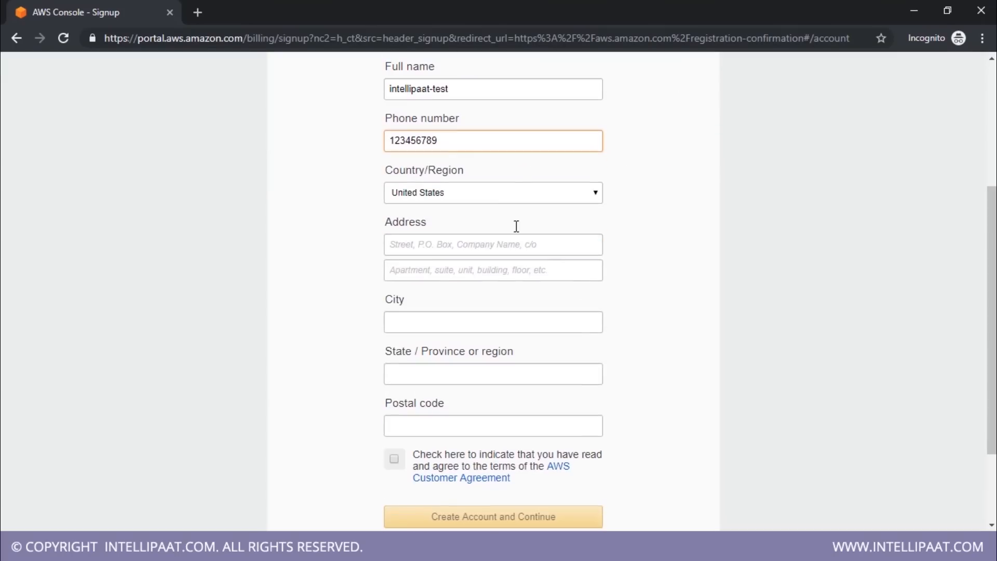
pyautogui.click(492, 192)
pyautogui.click(490, 301)
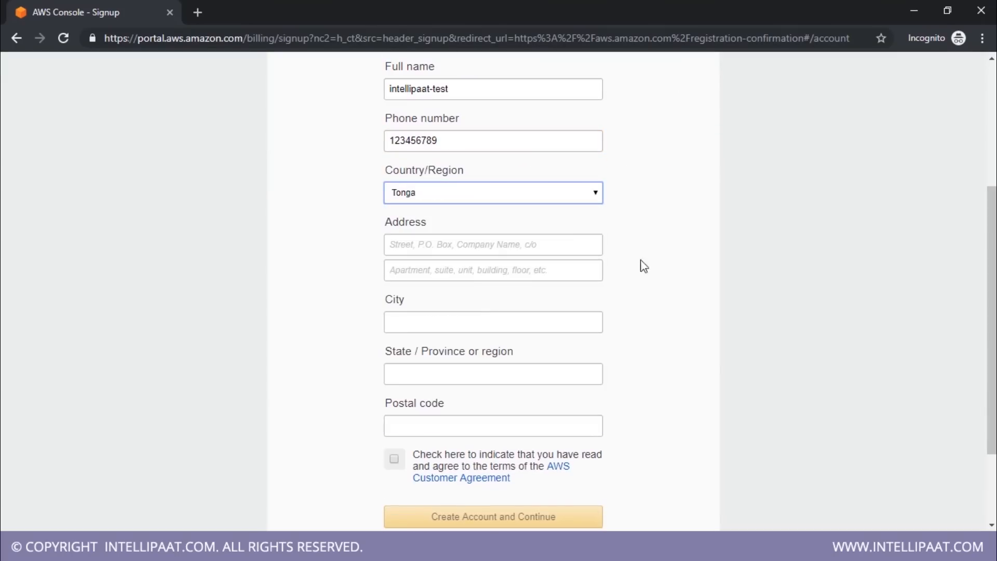
pyautogui.click(460, 248)
pyautogui.click(845, 218)
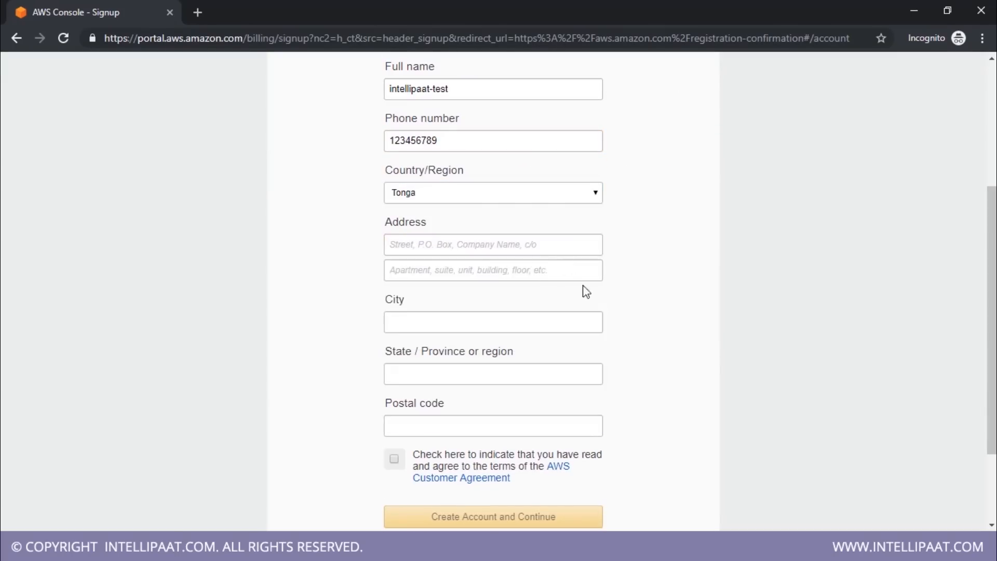
# Fill in the contact's street address, city, state and postal code from a saved address suggestion
pyautogui.scroll(-2, 456, 191)
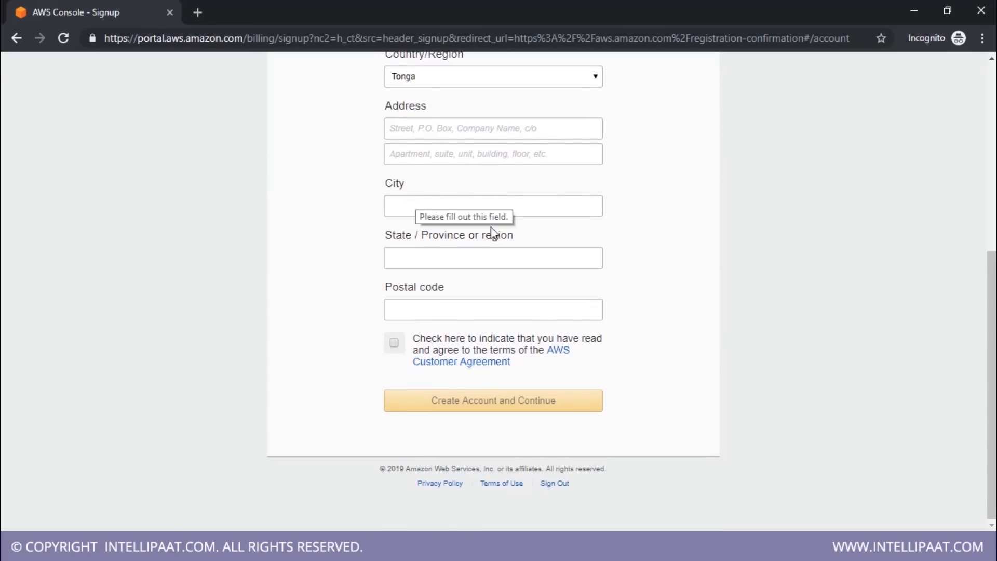
pyautogui.click(447, 201)
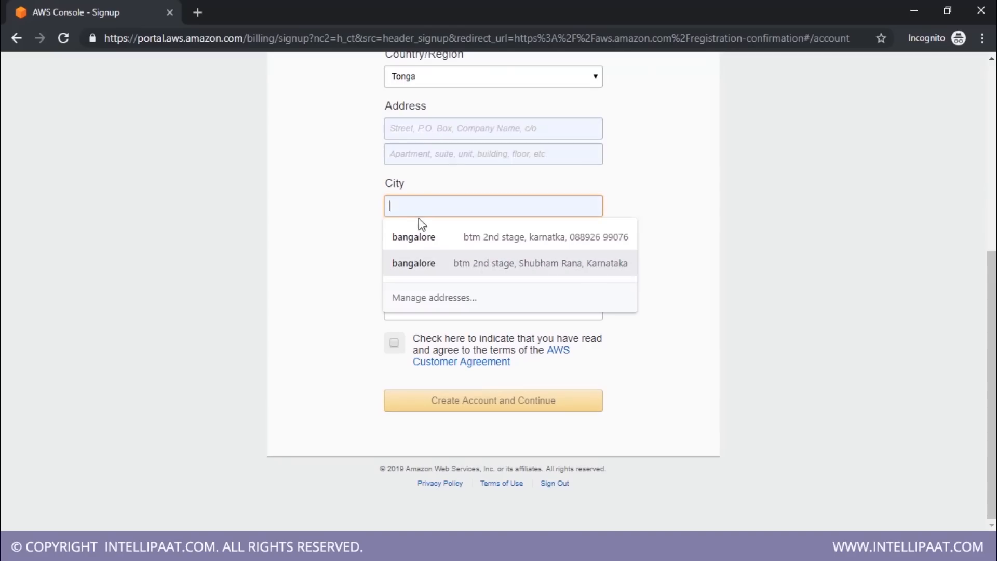
pyautogui.click(461, 244)
pyautogui.click(460, 262)
pyautogui.click(570, 312)
# Accept the AWS Customer Agreement and create the account, continuing to the payment information
pyautogui.click(400, 347)
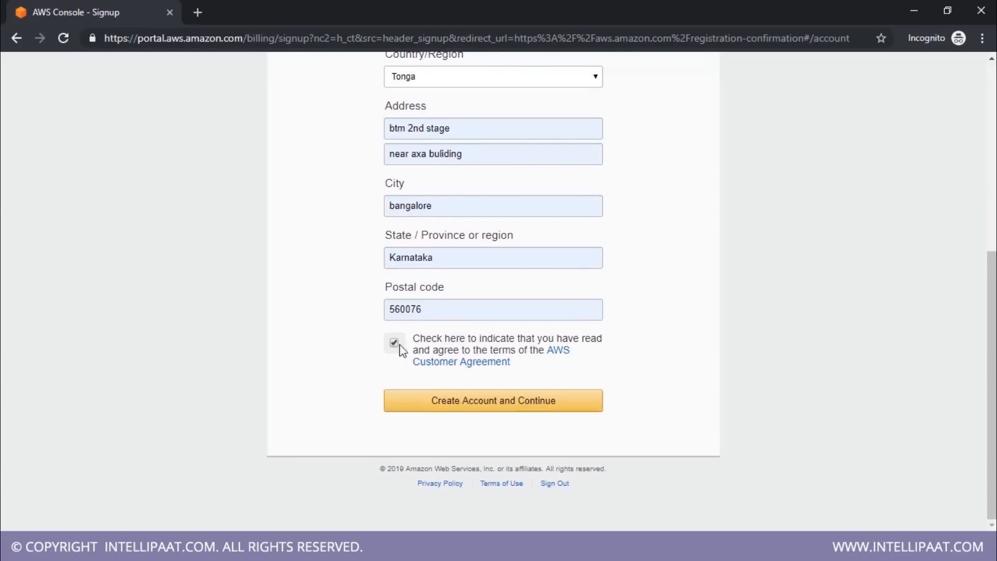
pyautogui.scroll(7, 661, 358)
pyautogui.scroll(-7, 649, 361)
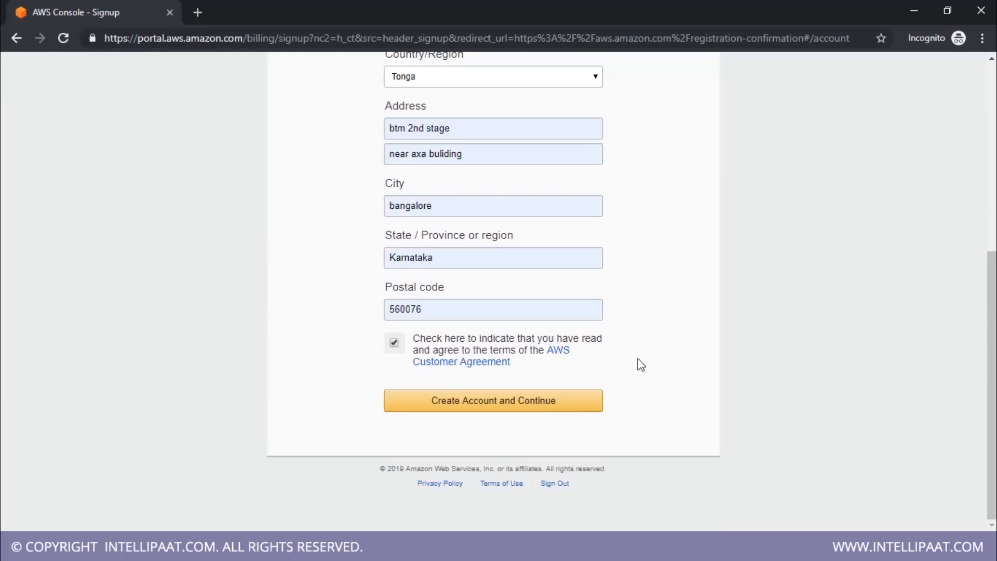
pyautogui.click(535, 406)
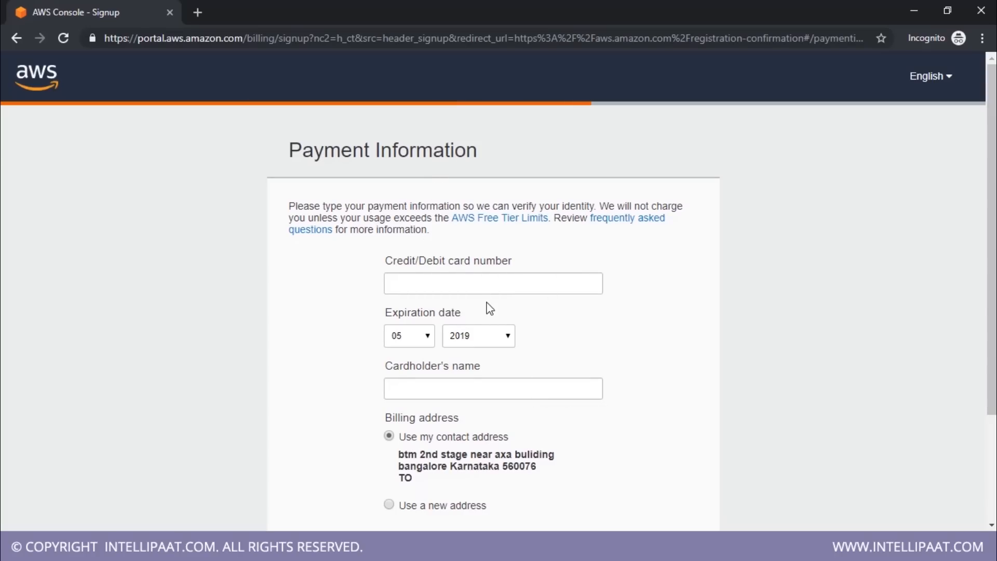
# Review the card number, expiration date, cardholder and billing address fields on the payment form without filling them in
pyautogui.scroll(-3, 490, 308)
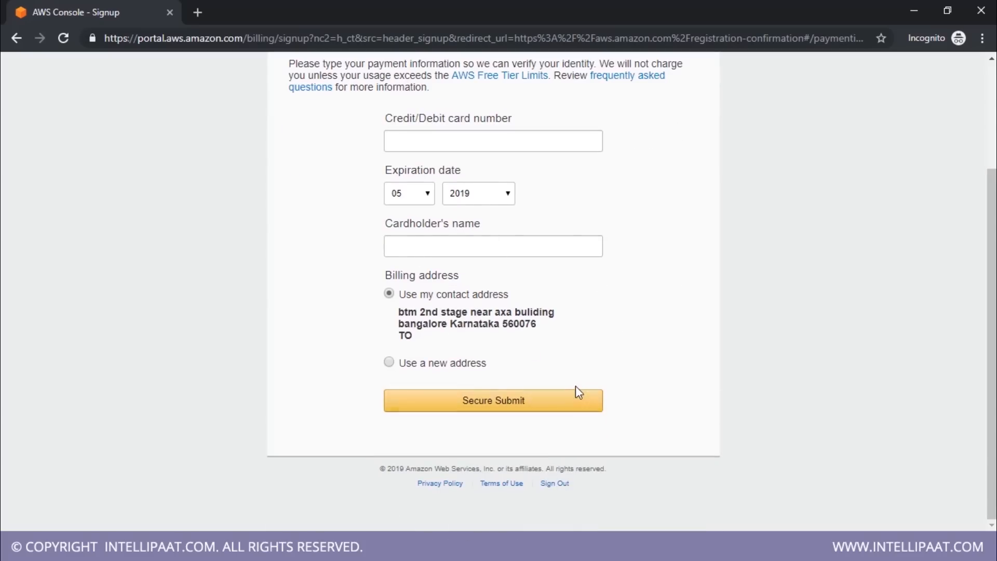
pyautogui.scroll(3, 663, 383)
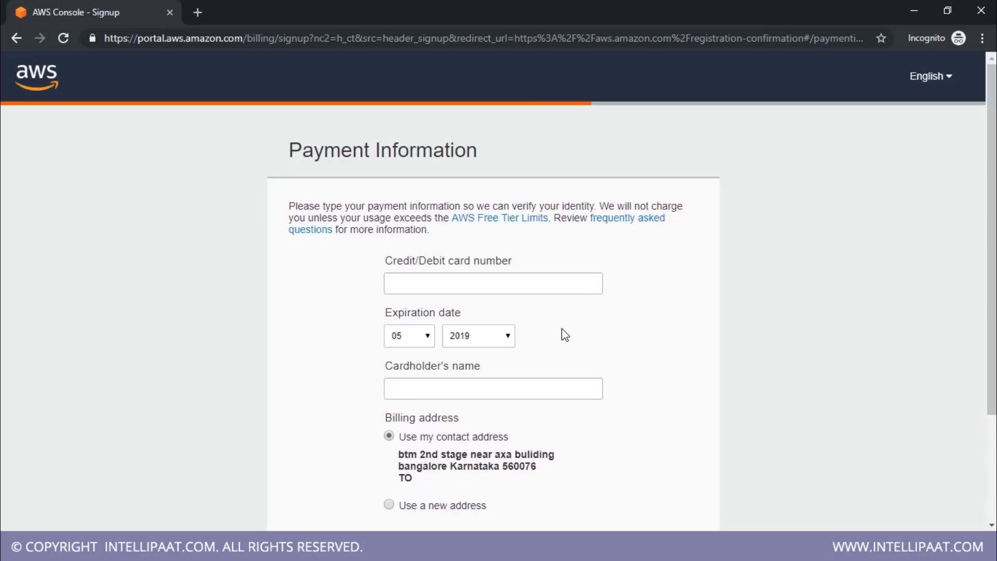
pyautogui.scroll(-3, 592, 243)
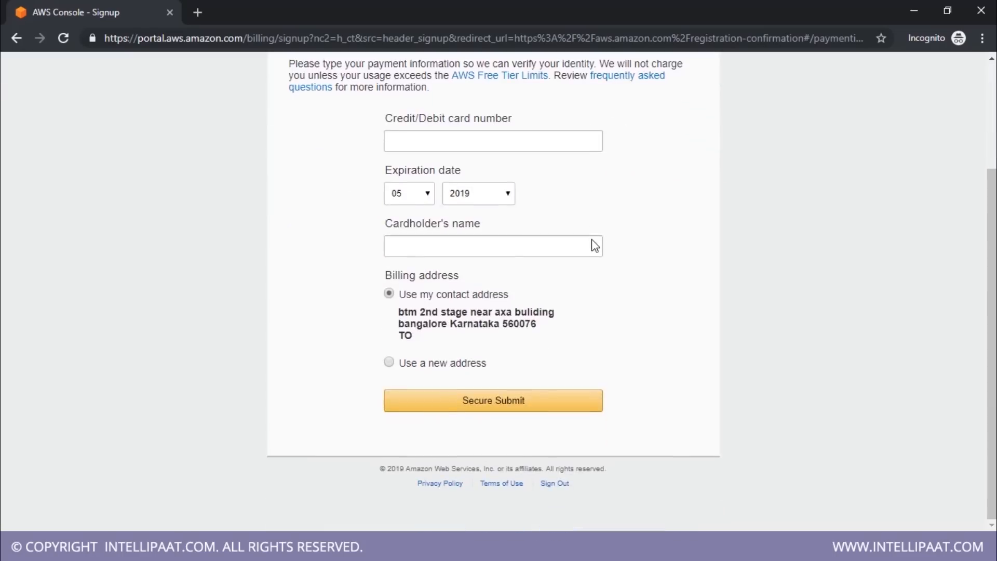
pyautogui.scroll(3, 592, 240)
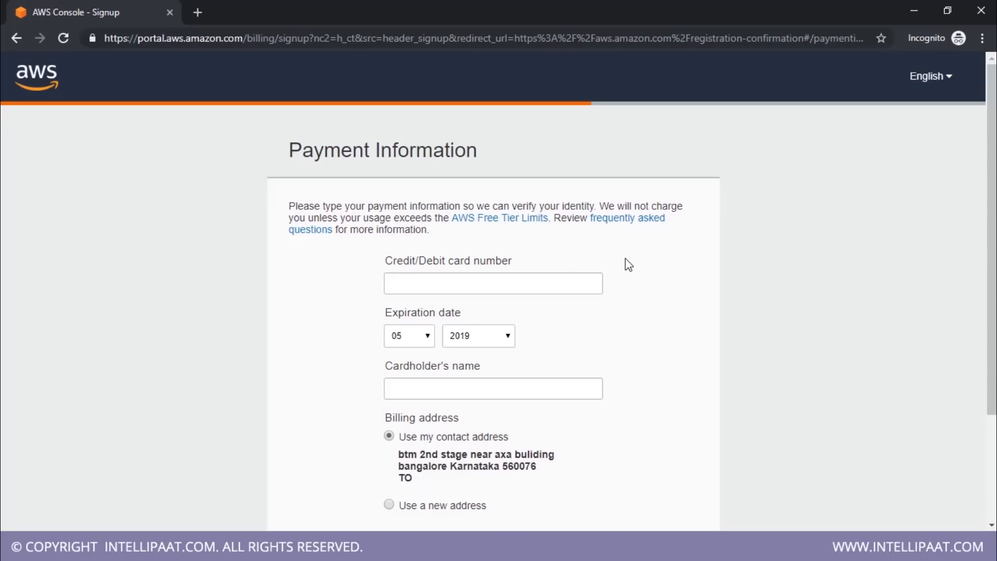
pyautogui.scroll(-3, 636, 213)
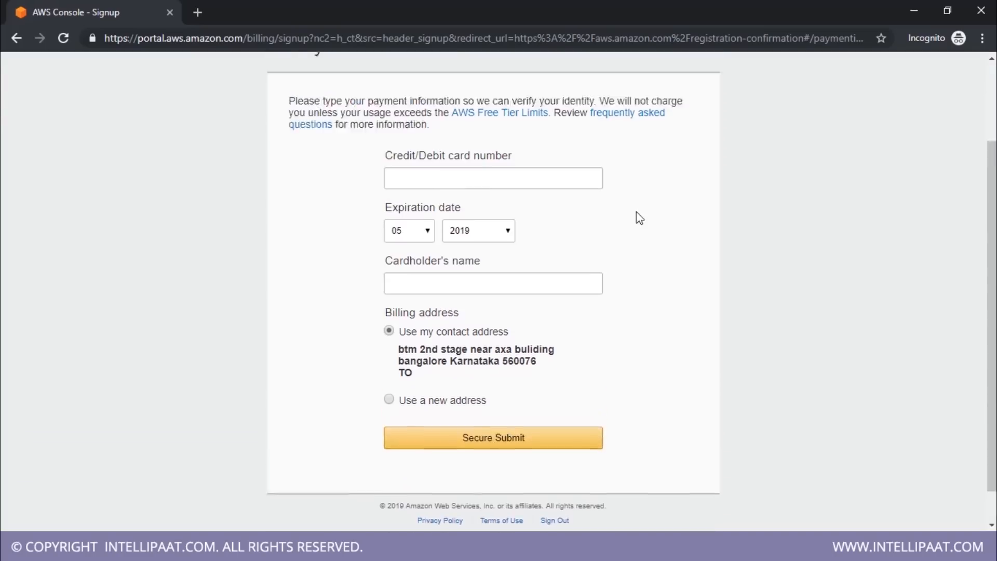
pyautogui.scroll(3, 637, 216)
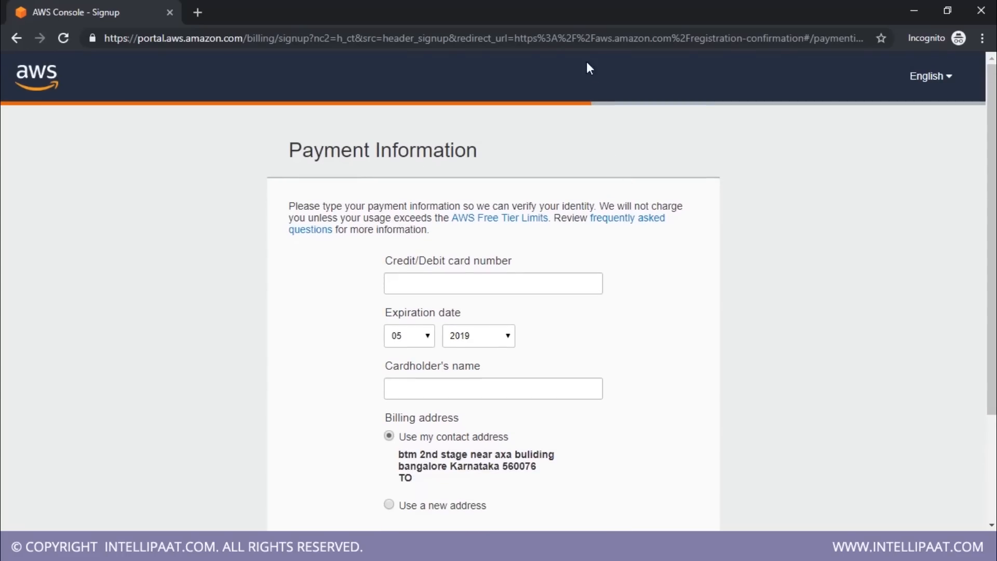
# Return to the AWS home page and open the Management Console sign-in page
pyautogui.click(613, 38)
pyautogui.write('aws')
pyautogui.press('Return')
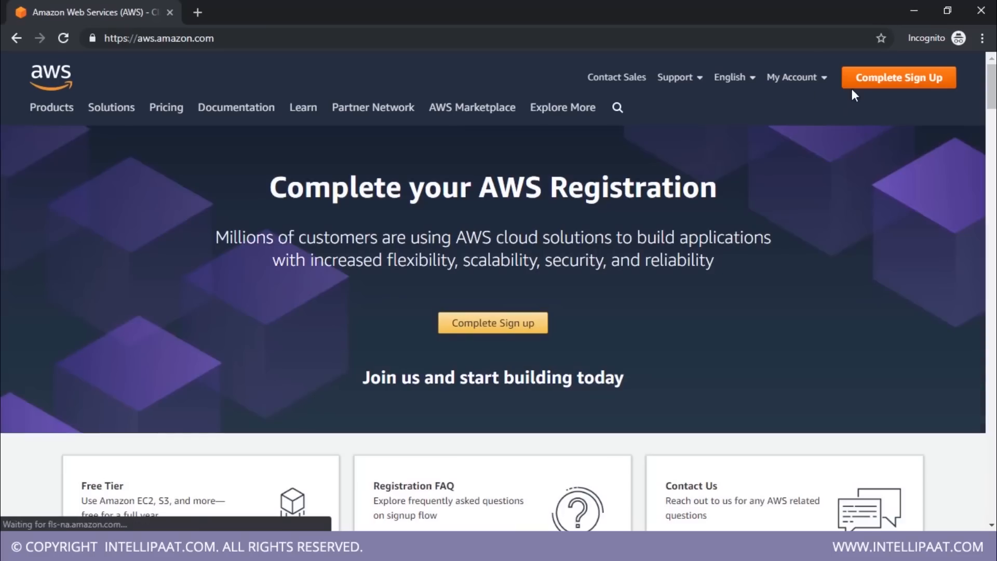
pyautogui.click(802, 83)
pyautogui.click(803, 108)
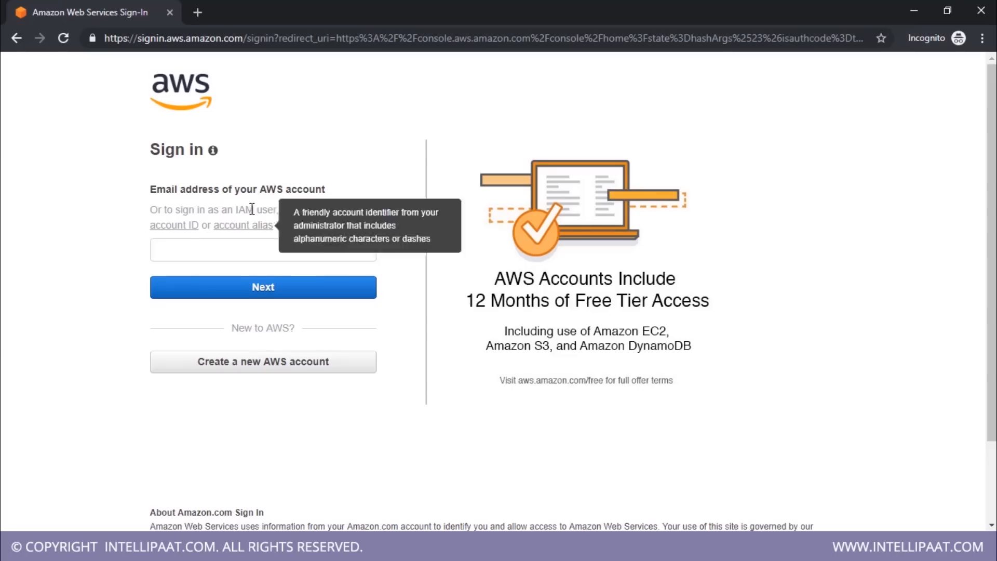
# Sign in to the AWS Management Console with the existing account's full email address and password
pyautogui.click(247, 248)
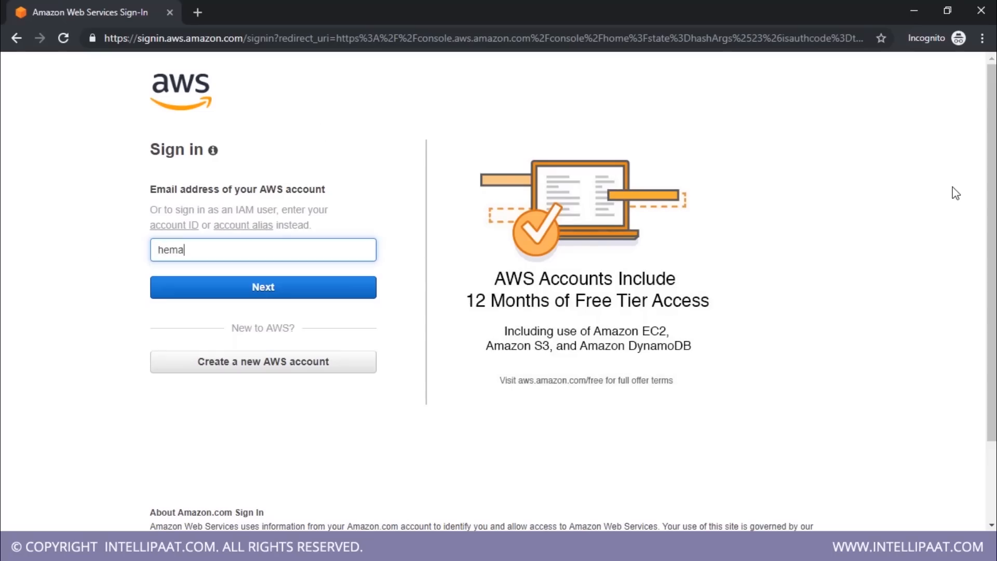
pyautogui.press('Return')
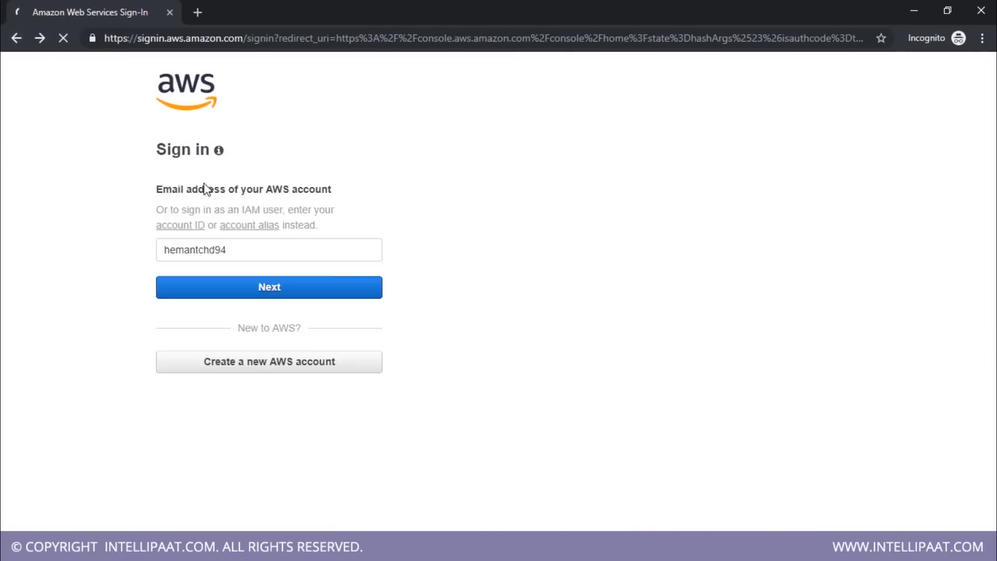
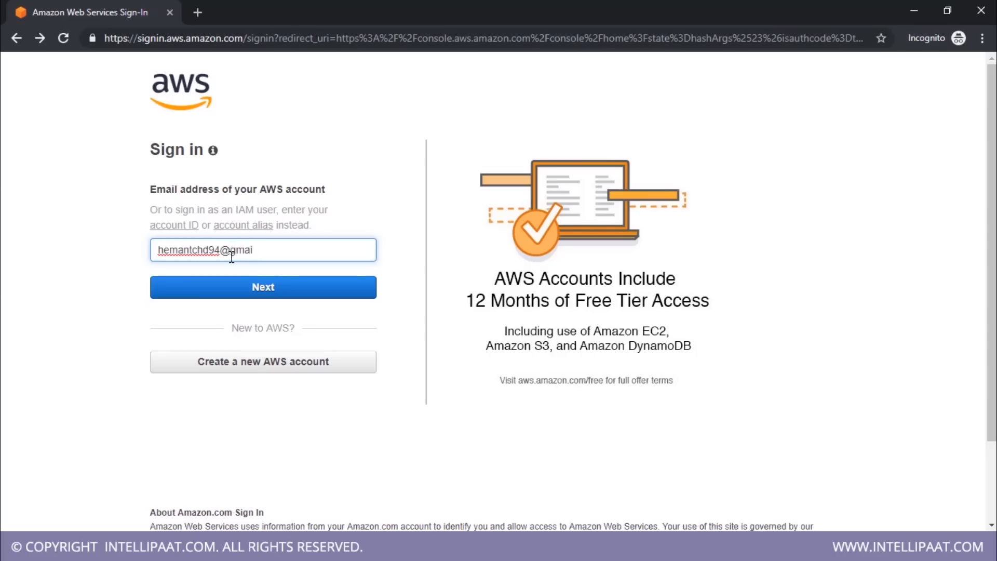
pyautogui.press('Return')
pyautogui.write('••••••••••')
pyautogui.press('Return')
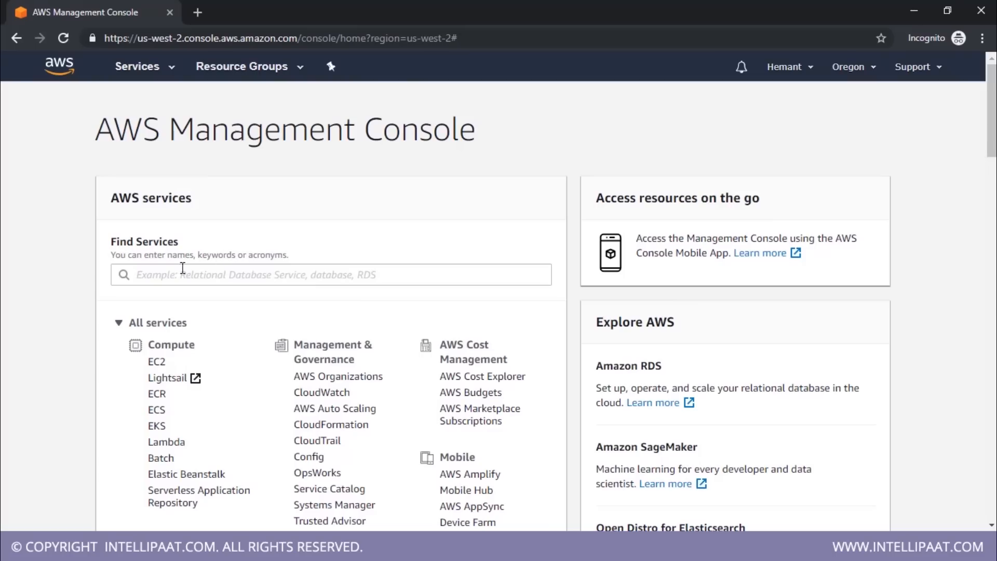
# Look through the list of all AWS services, from the Compute group down to Security, Identity, & Compliance
pyautogui.moveTo(155, 344); pyautogui.dragTo(230, 342)
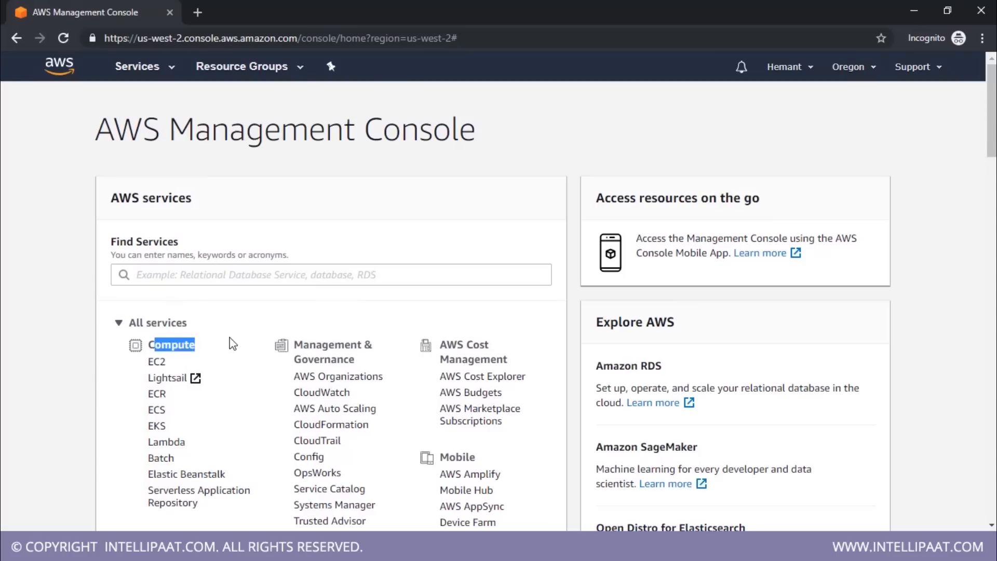
pyautogui.scroll(-3, 213, 345)
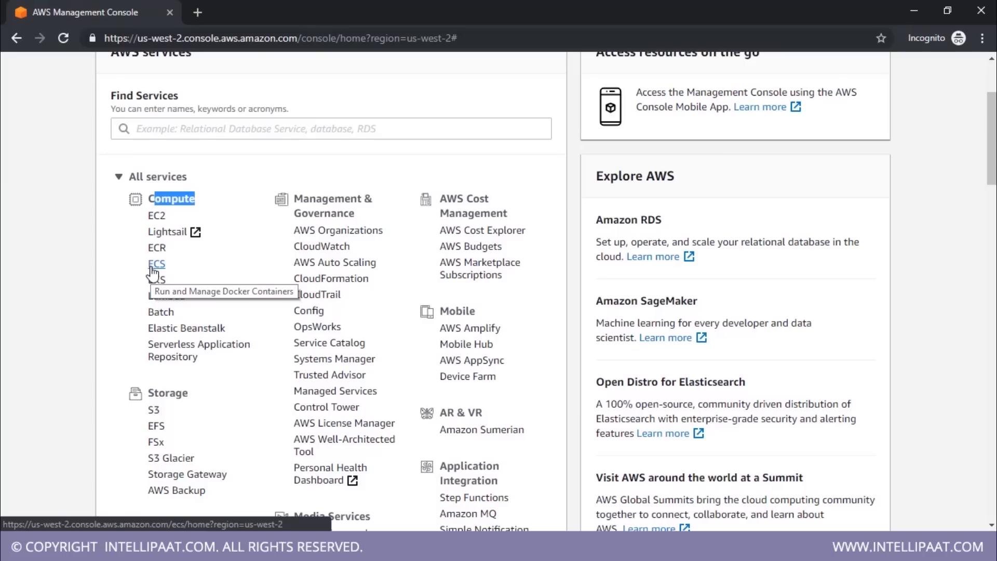
pyautogui.scroll(-13, 367, 270)
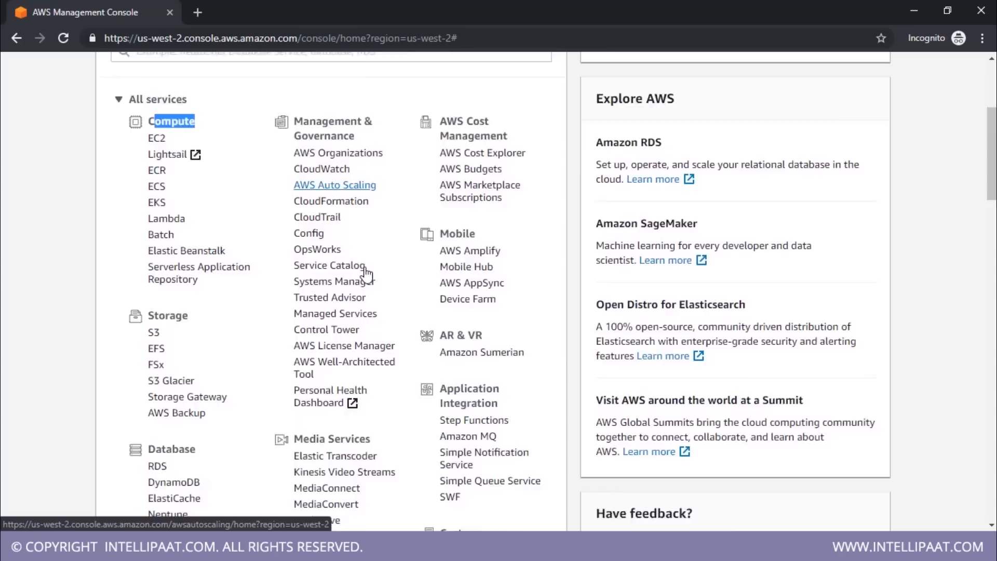
pyautogui.scroll(-6, 367, 250)
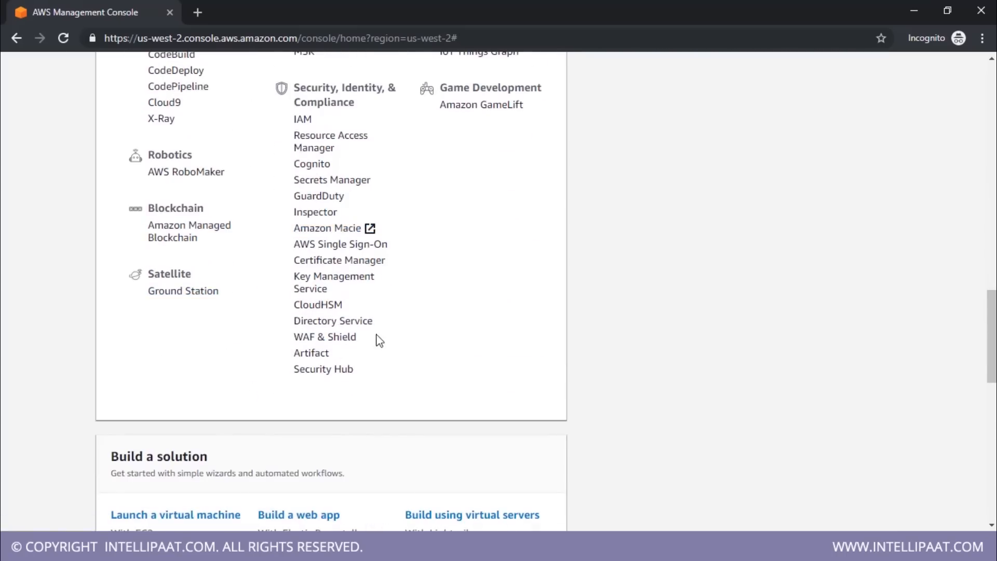
# Look back through the AWS service list, from Security, Identity, & Compliance and Game Development up to the Compute group
pyautogui.scroll(1, 491, 178)
pyautogui.scroll(6, 491, 179)
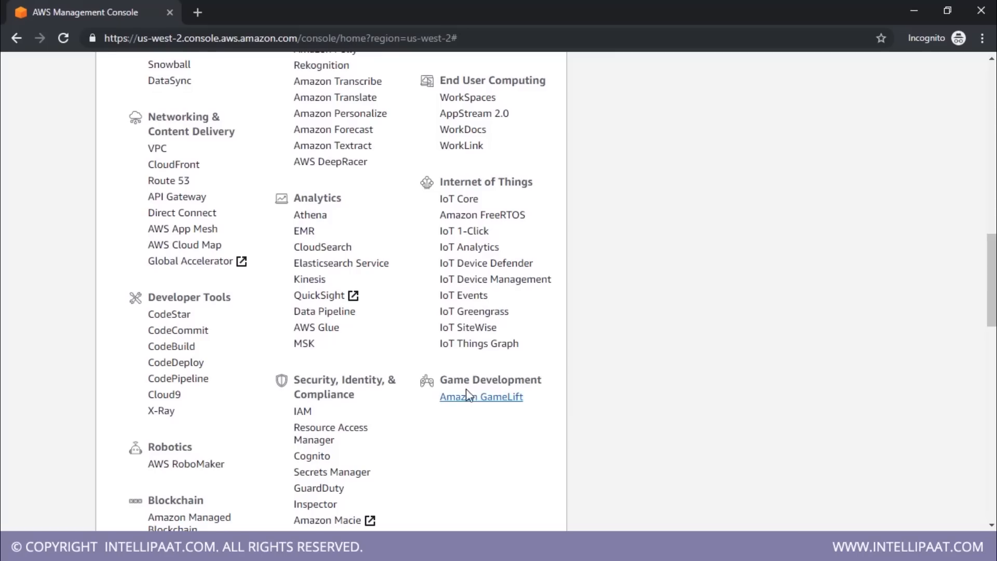
pyautogui.scroll(2, 474, 404)
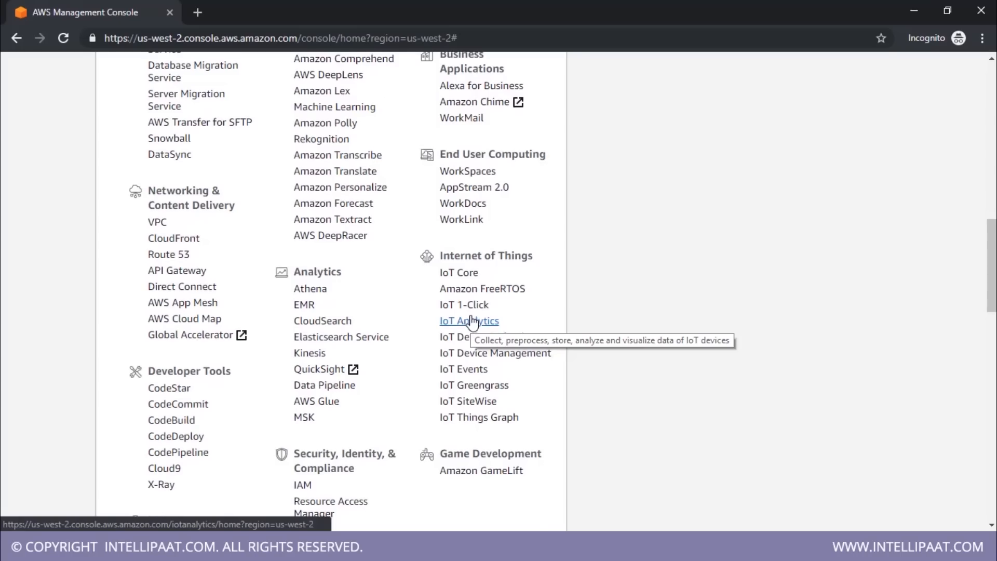
pyautogui.scroll(1, 472, 325)
pyautogui.scroll(3, 372, 359)
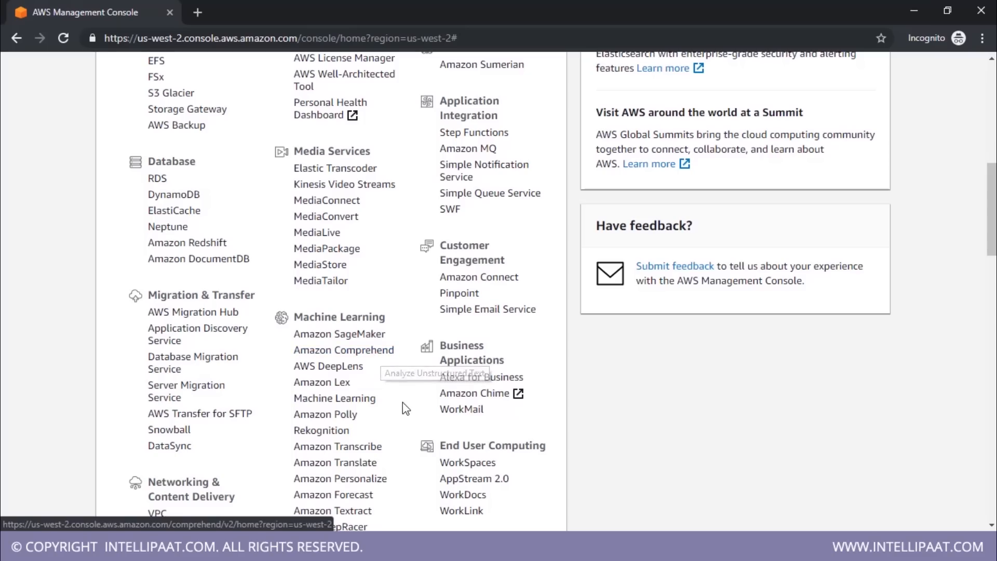
pyautogui.scroll(3, 404, 404)
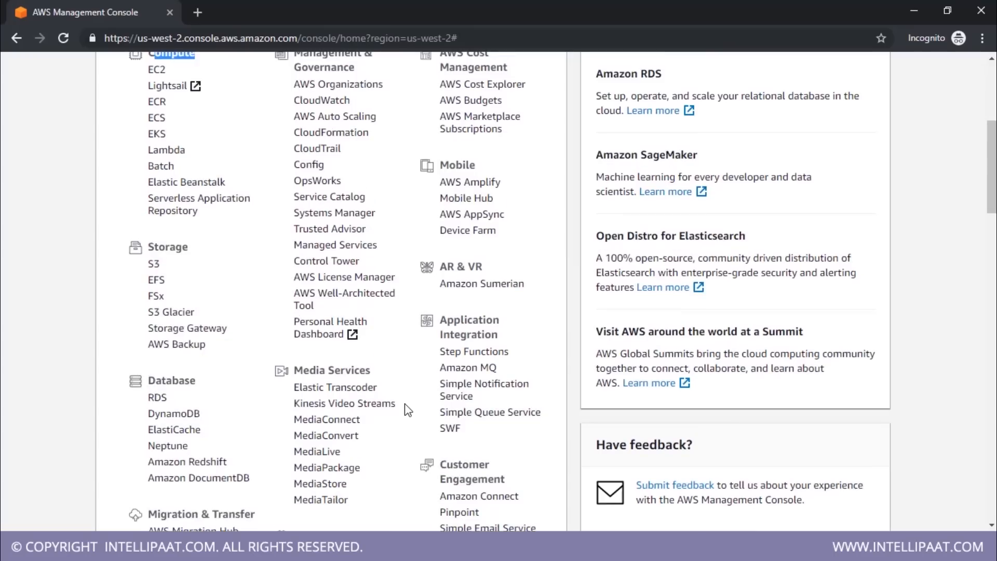
pyautogui.scroll(3, 409, 410)
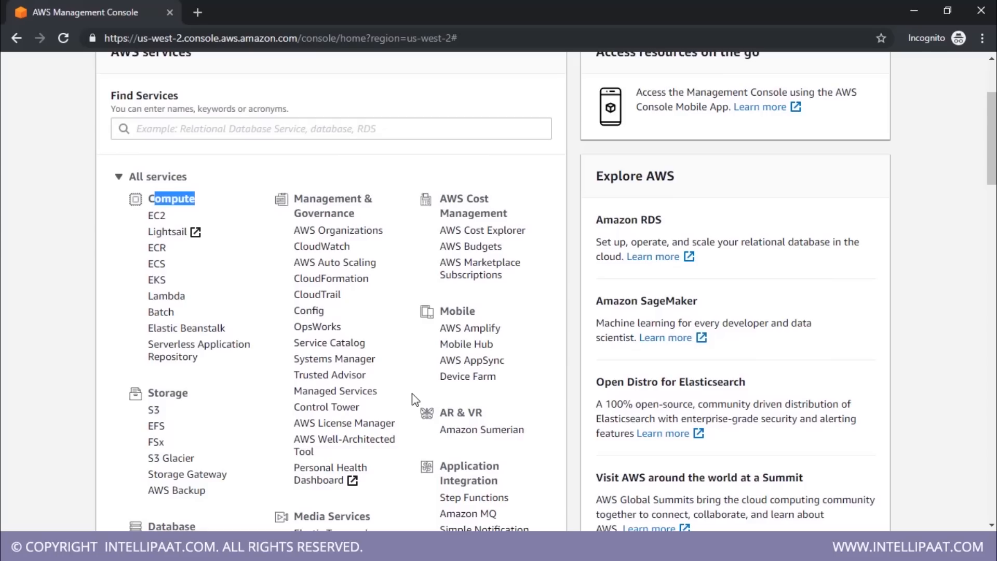
pyautogui.click(261, 233)
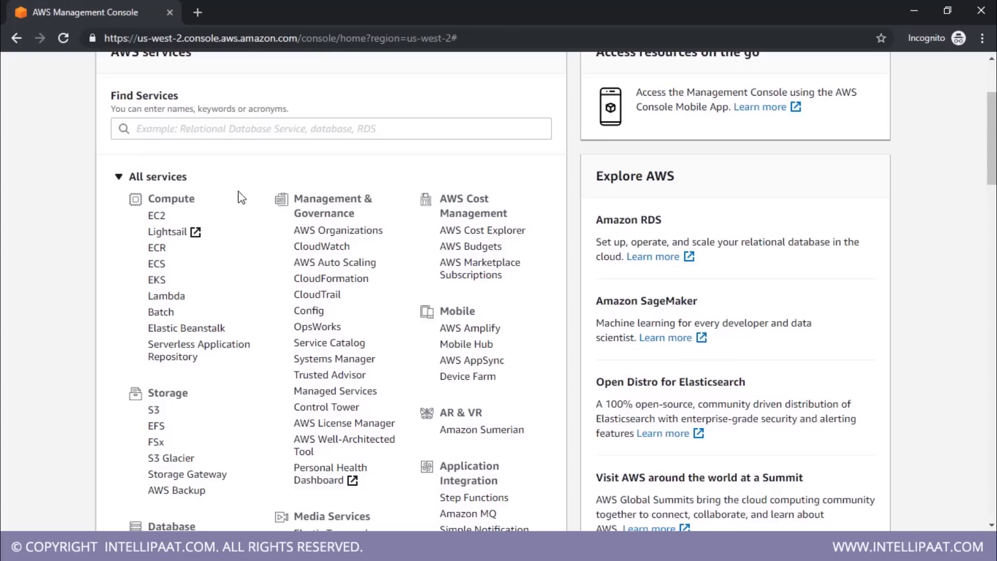
pyautogui.moveTo(149, 198); pyautogui.dragTo(195, 200)
# Search the AWS services for "ec2" and open the EC2 service
pyautogui.click(273, 133)
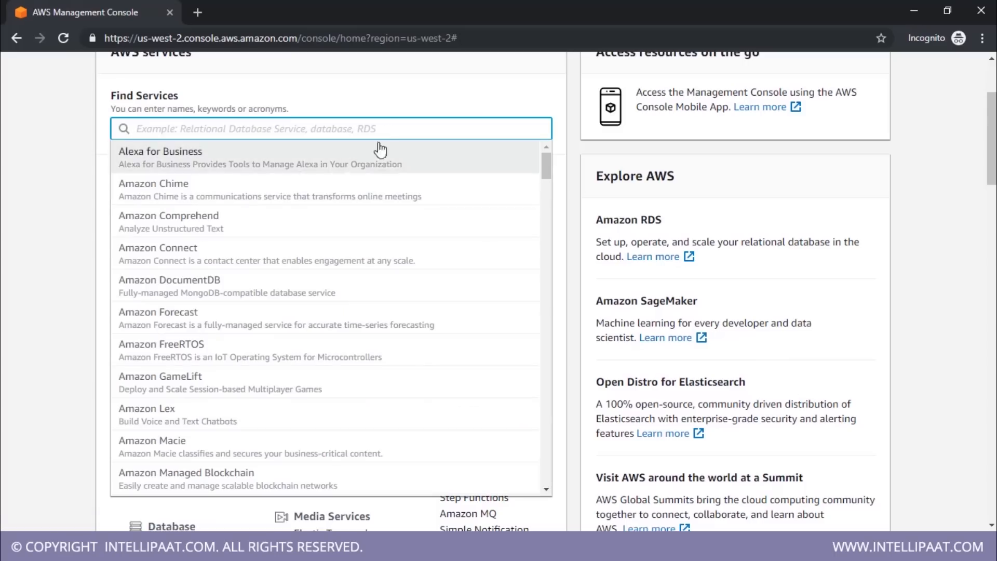
pyautogui.write('ec2')
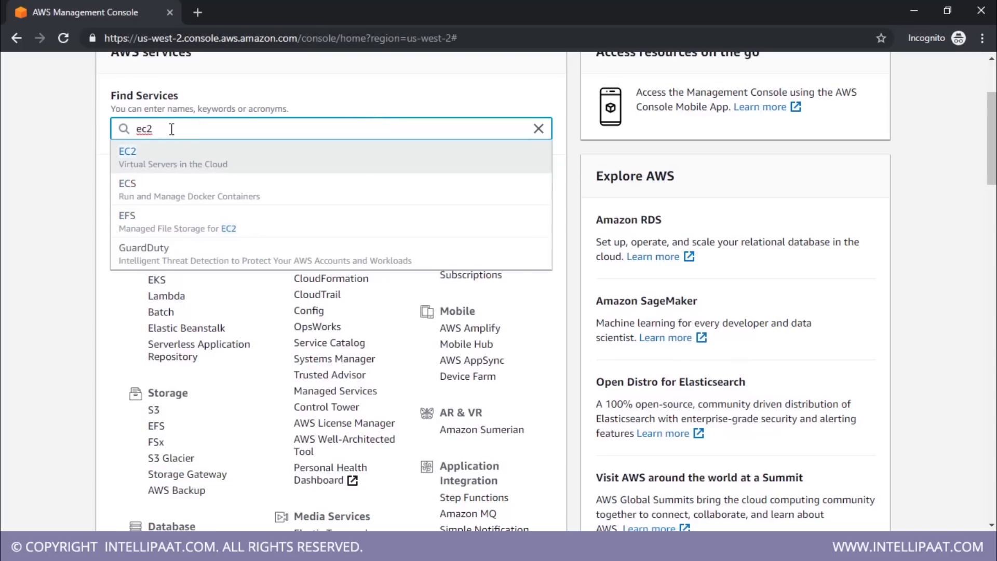
pyautogui.click(245, 168)
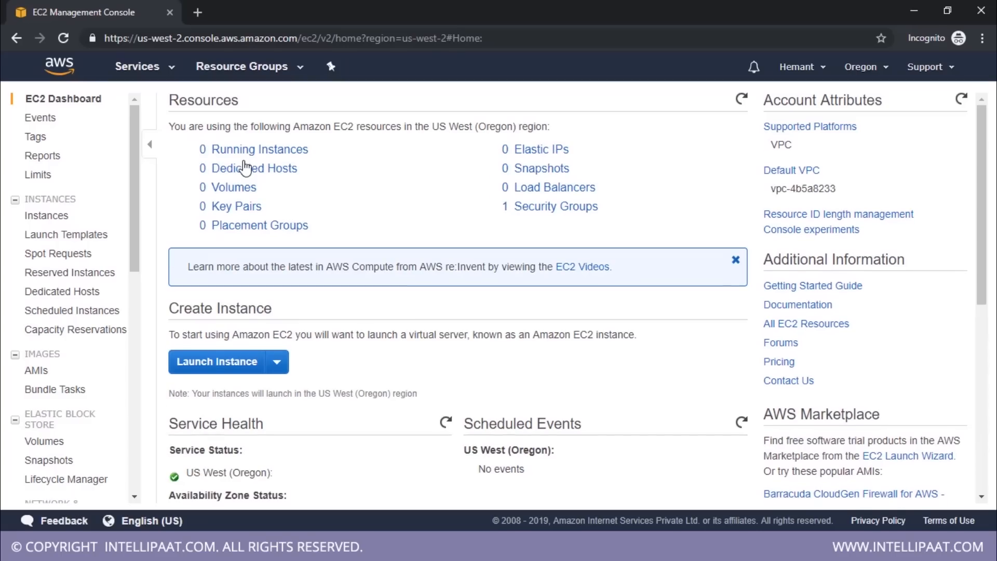
# Look over the EC2 dashboard's navigation sections and start launching a new instance
pyautogui.scroll(-10, 82, 171)
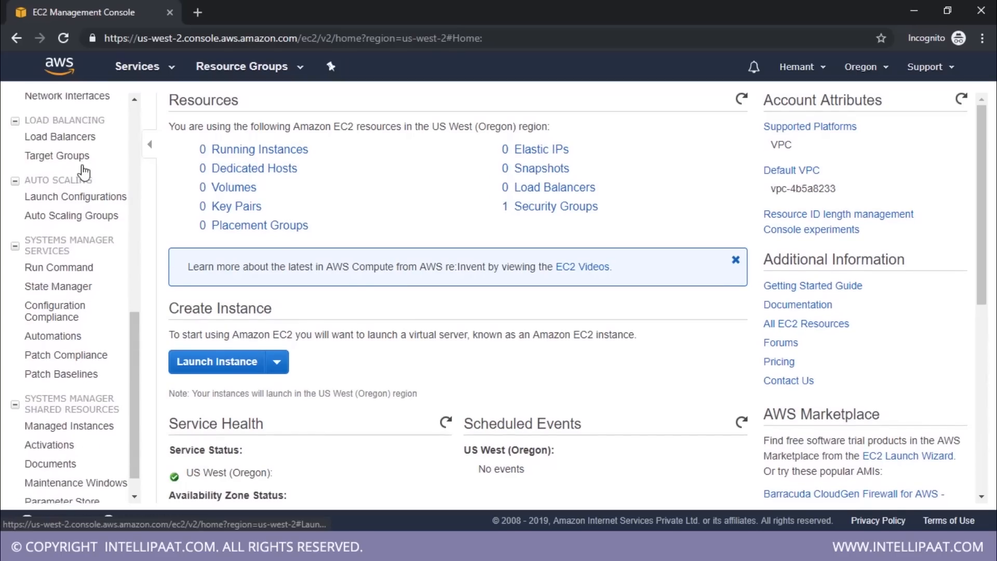
pyautogui.scroll(-1, 82, 167)
pyautogui.scroll(8, 104, 186)
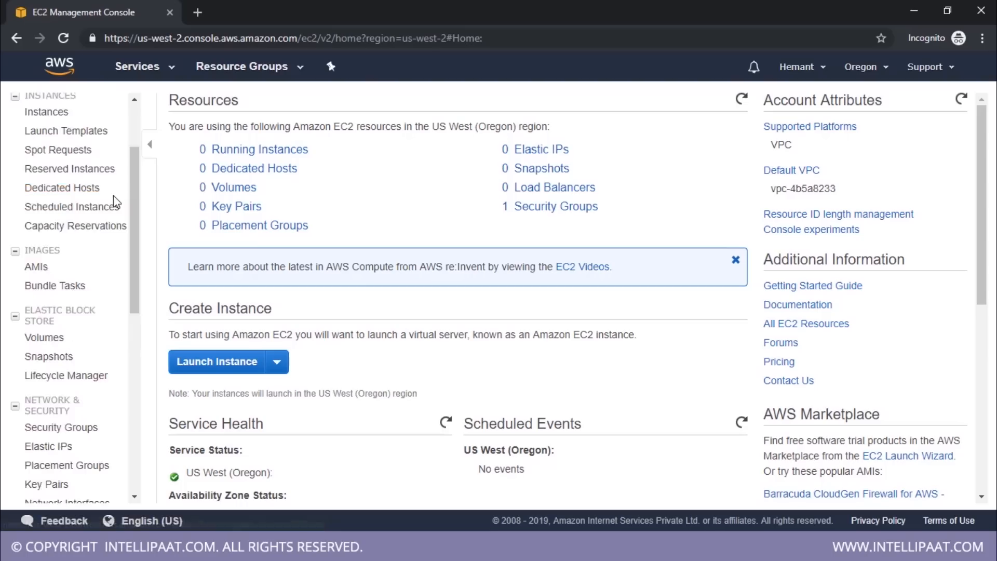
pyautogui.scroll(2, 113, 195)
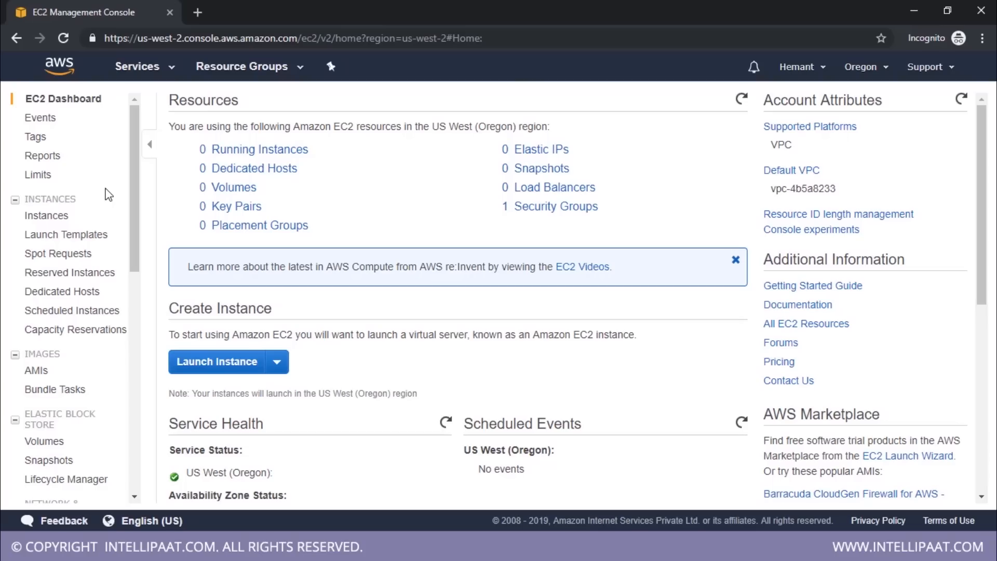
pyautogui.click(215, 364)
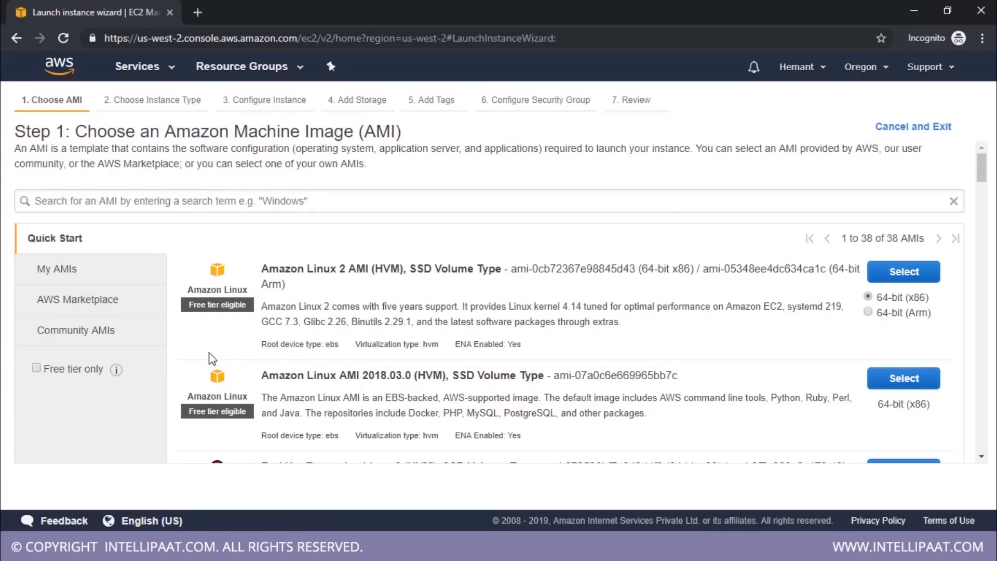
# Look through the Quick Start machine images, covering the Amazon Linux, Red Hat, SUSE, Ubuntu and Windows options
pyautogui.scroll(-10, 728, 297)
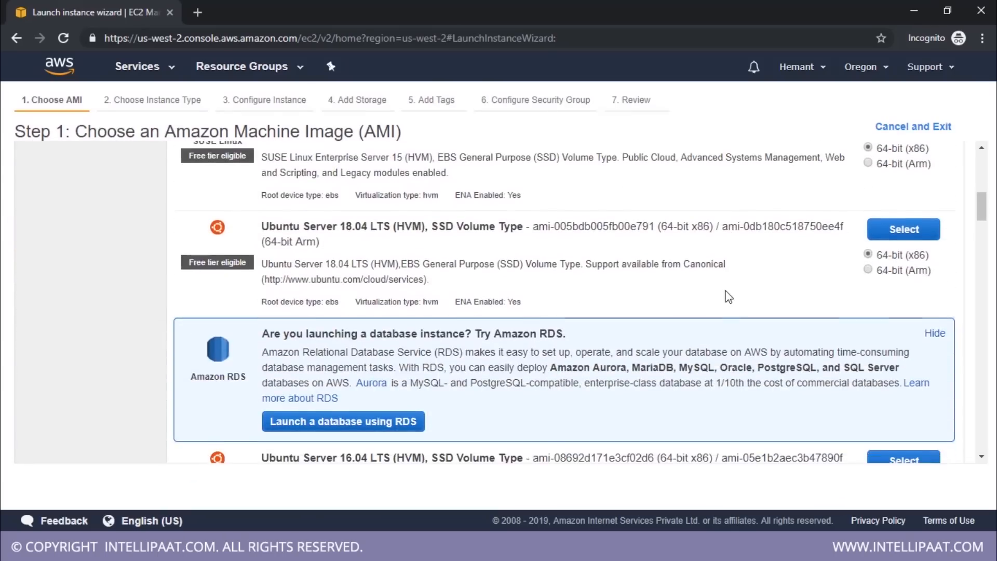
pyautogui.scroll(-4, 729, 297)
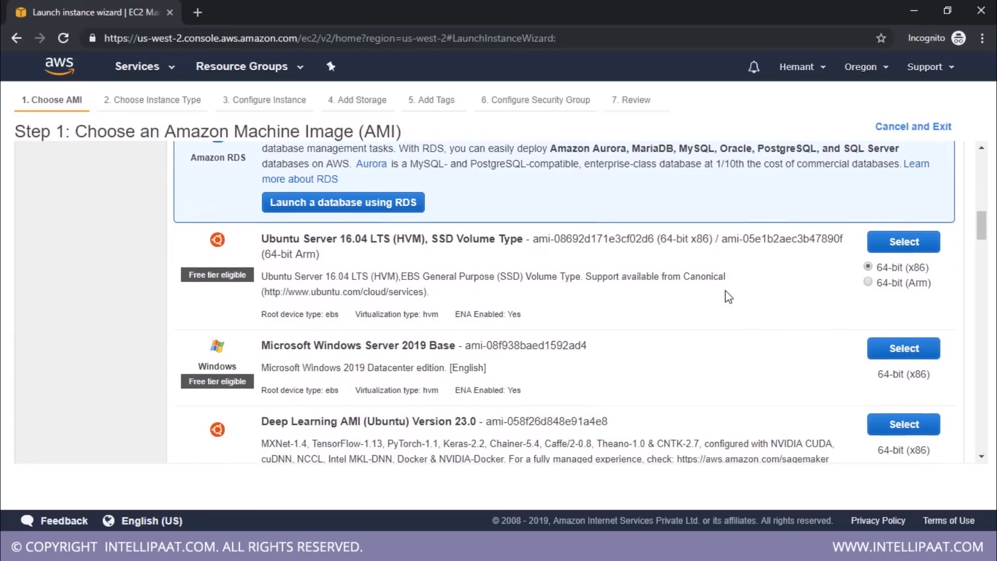
pyautogui.scroll(12, 728, 297)
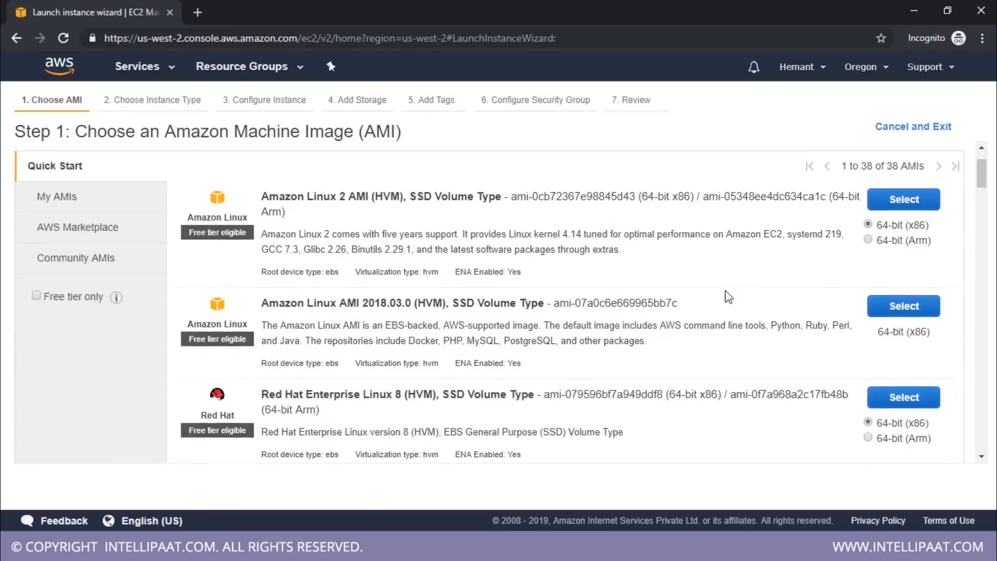
pyautogui.scroll(2, 729, 297)
pyautogui.scroll(-5, 728, 297)
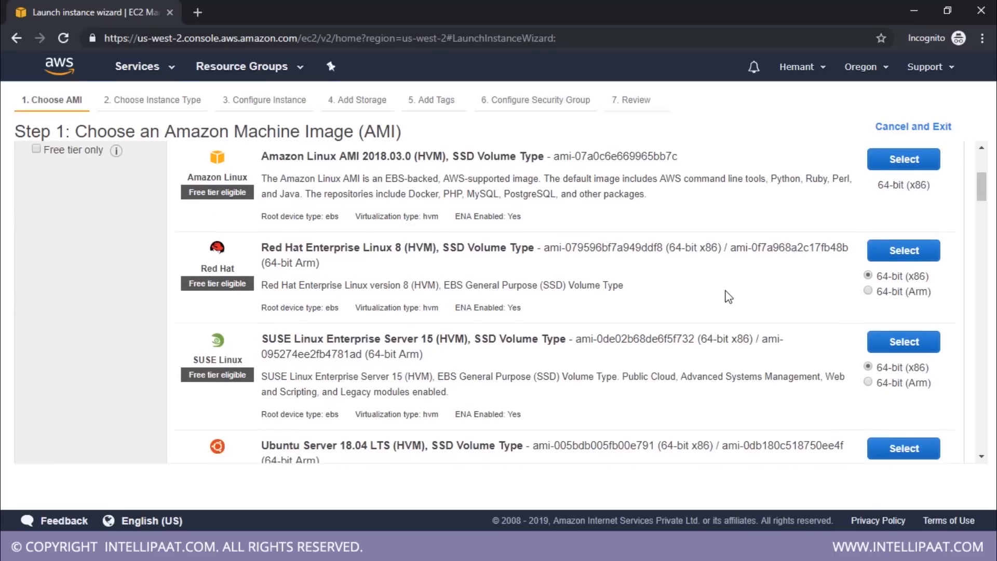
pyautogui.scroll(5, 729, 297)
pyautogui.scroll(-2, 425, 267)
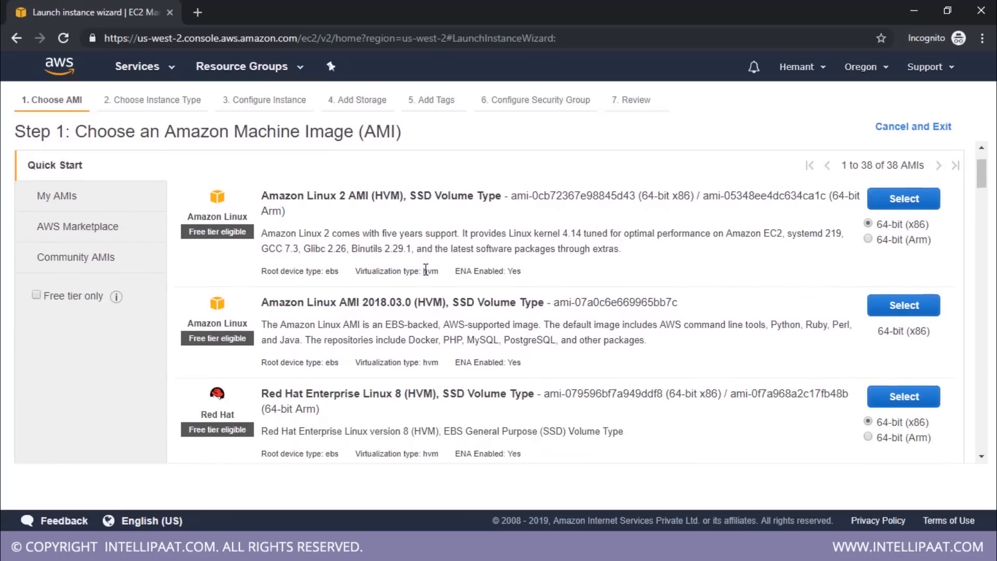
pyautogui.scroll(-5, 425, 269)
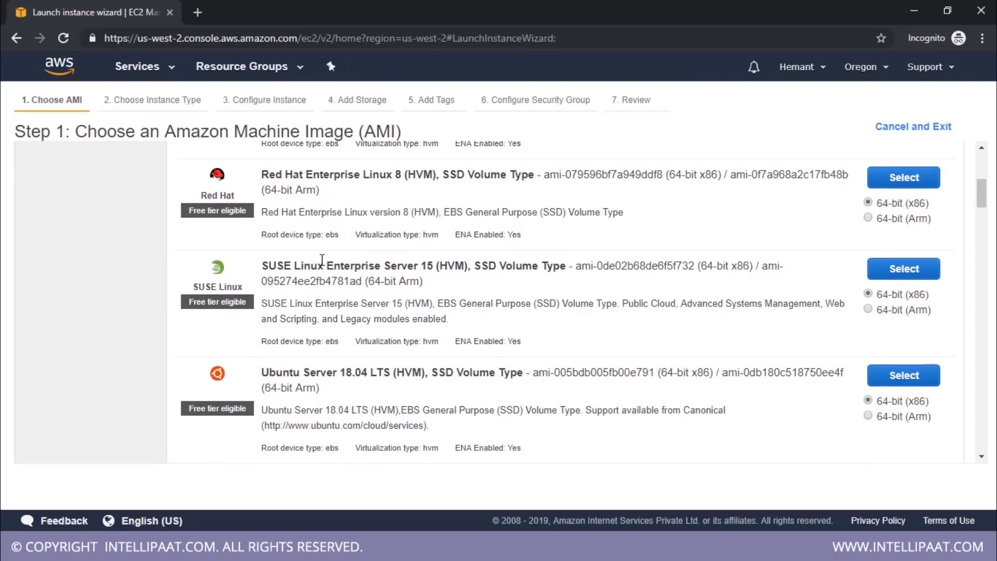
pyautogui.scroll(-1, 322, 259)
pyautogui.scroll(-20, 322, 260)
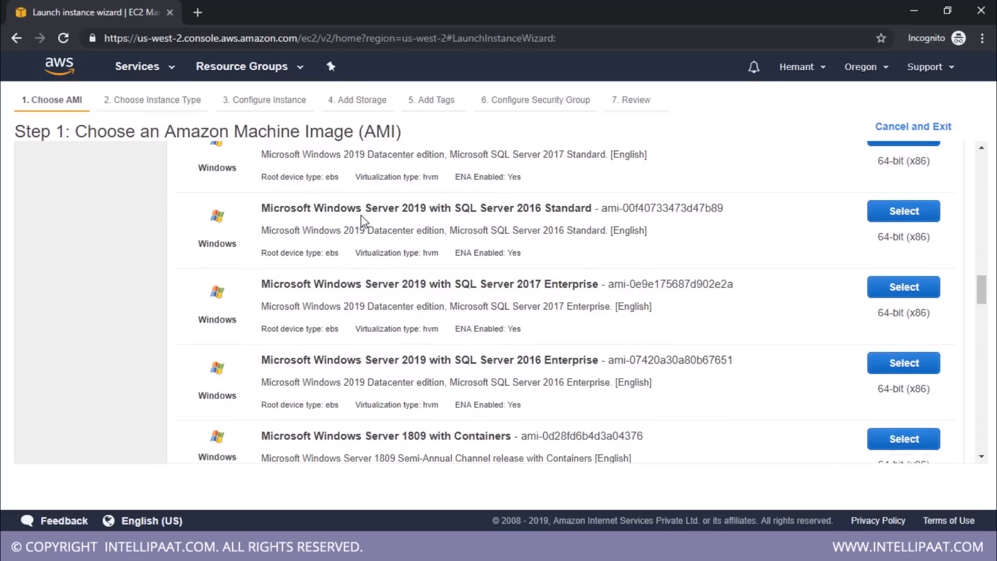
# Choose the Ubuntu Server 18.04 LTS (HVM), SSD Volume Type 64-bit (x86) image for the instance
pyautogui.scroll(5, 379, 290)
pyautogui.scroll(10, 384, 316)
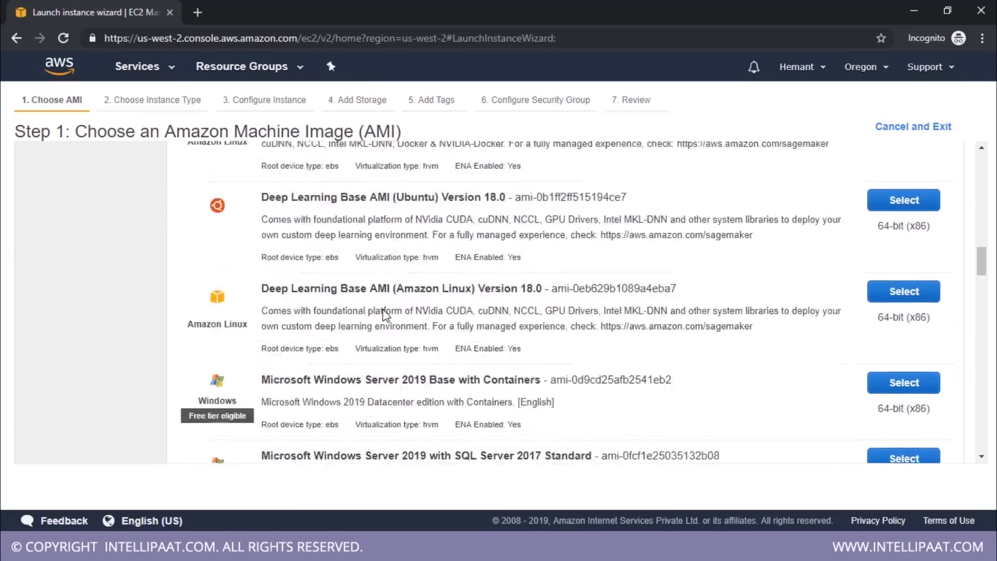
pyautogui.scroll(3, 384, 315)
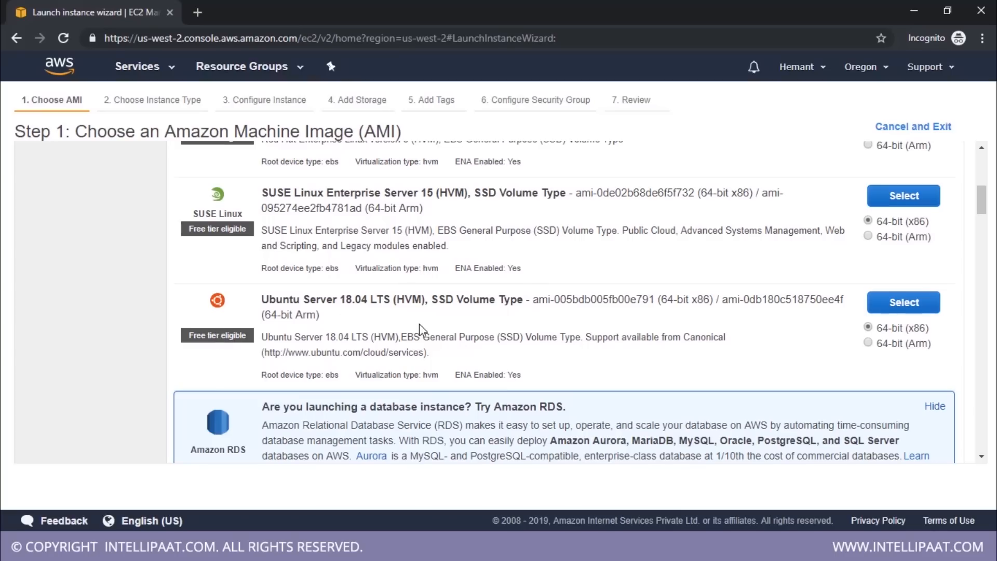
pyautogui.click(884, 308)
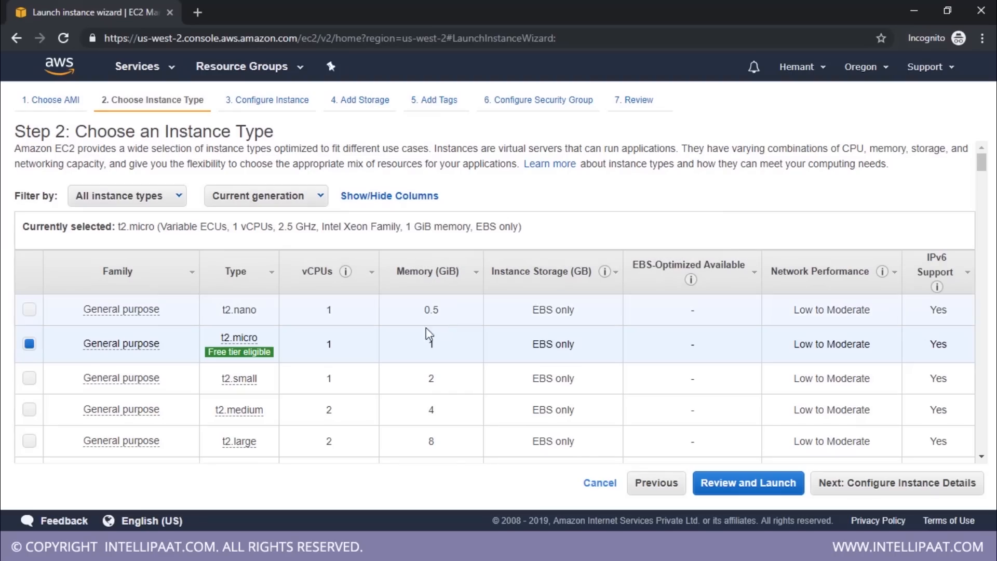
# Review the available instance types, keep the free-tier-eligible t2.micro, and continue to the instance details
pyautogui.scroll(-6, 341, 223)
pyautogui.scroll(-12, 341, 223)
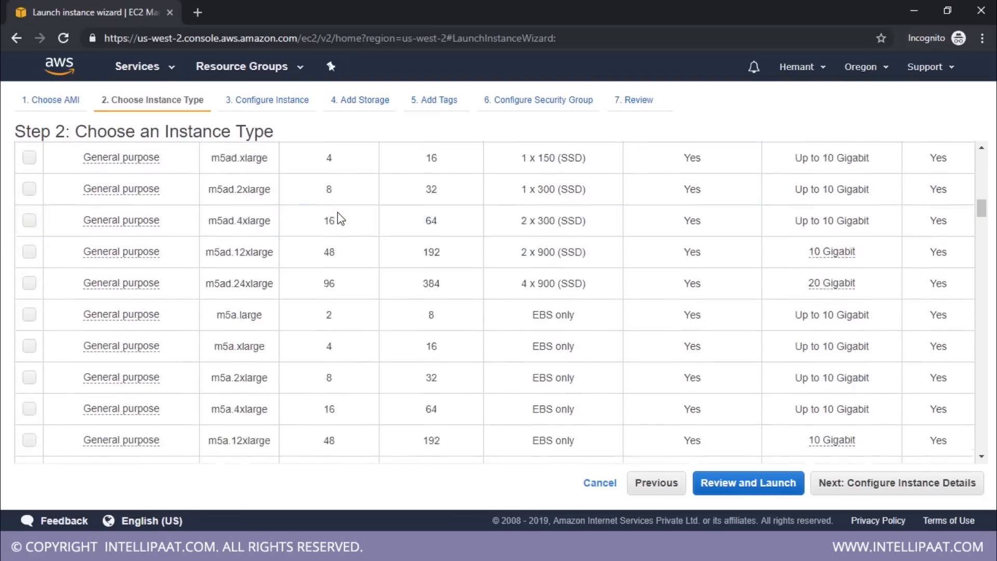
pyautogui.scroll(7, 342, 221)
pyautogui.scroll(10, 341, 217)
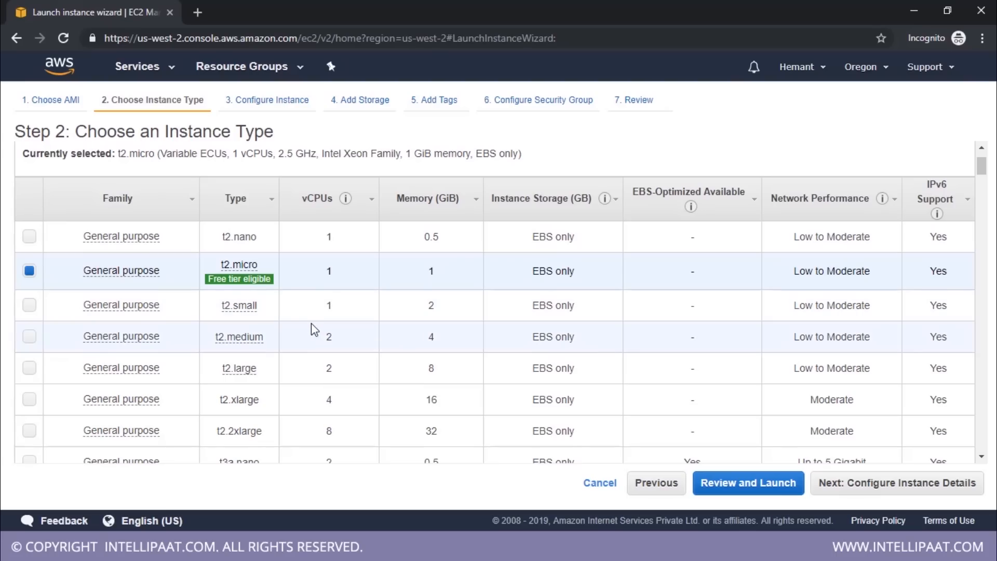
pyautogui.moveTo(225, 259)
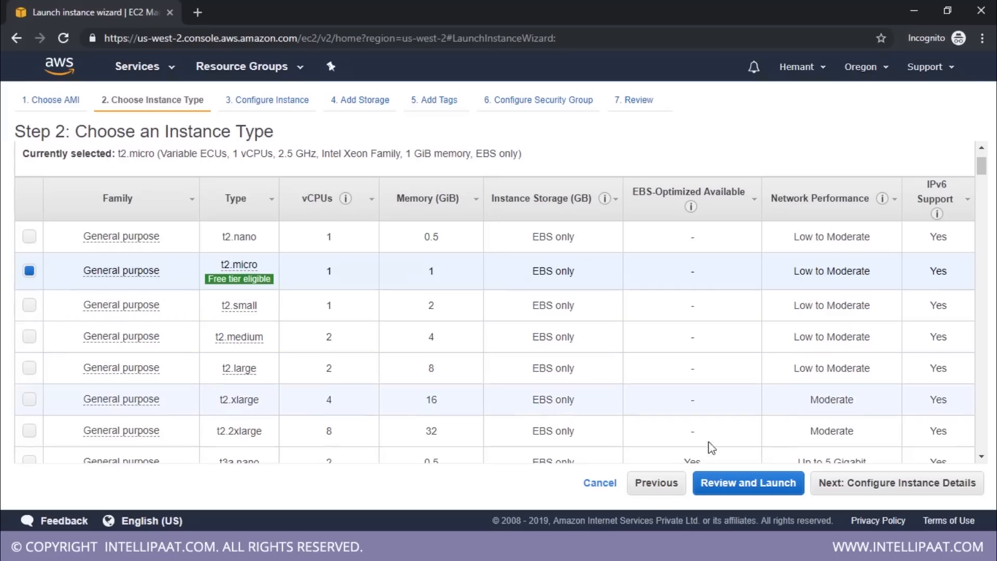
pyautogui.click(860, 485)
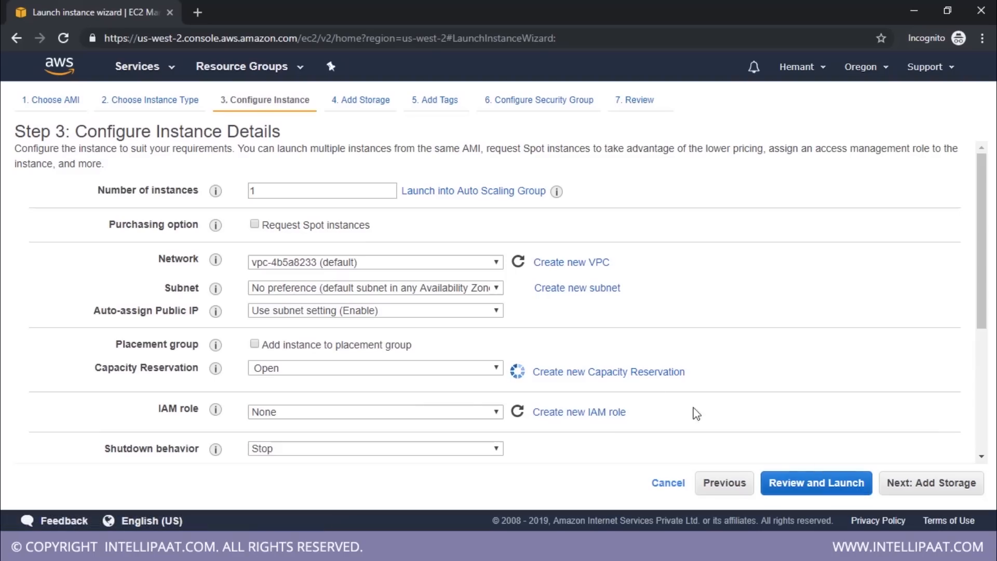
# Review the instance details, keep the default settings with one instance, and continue to the storage settings
pyautogui.scroll(-5, 491, 187)
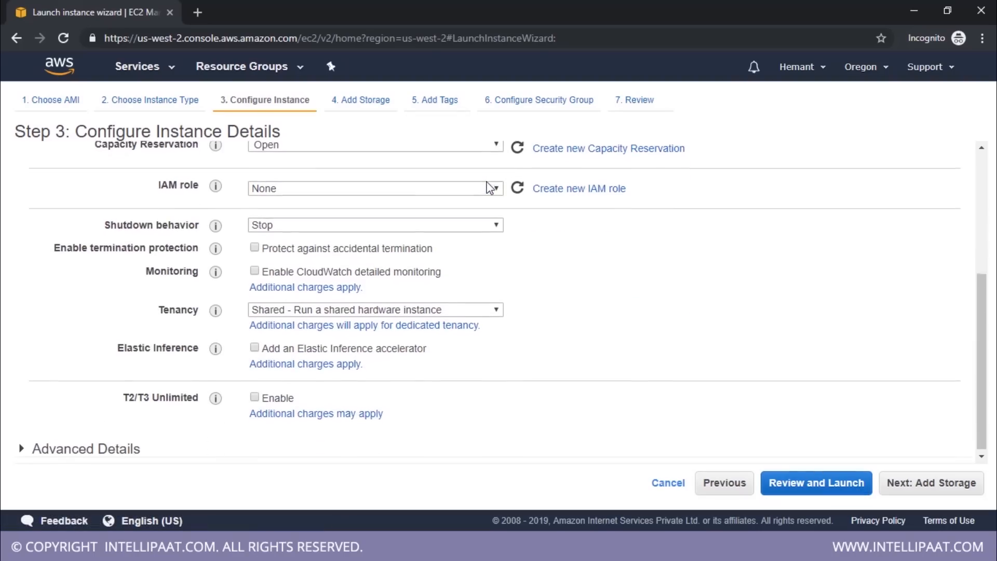
pyautogui.scroll(5, 462, 265)
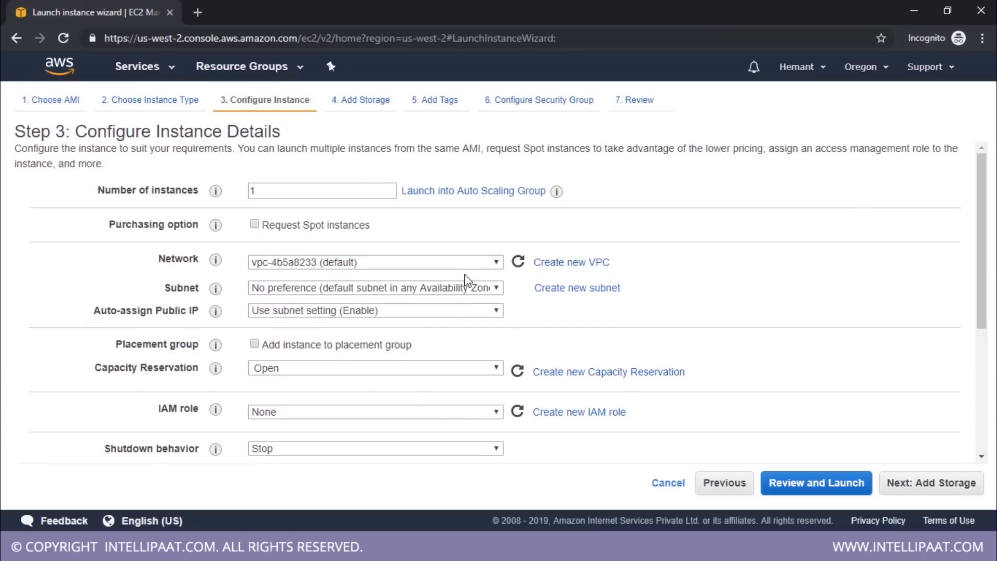
pyautogui.click(896, 483)
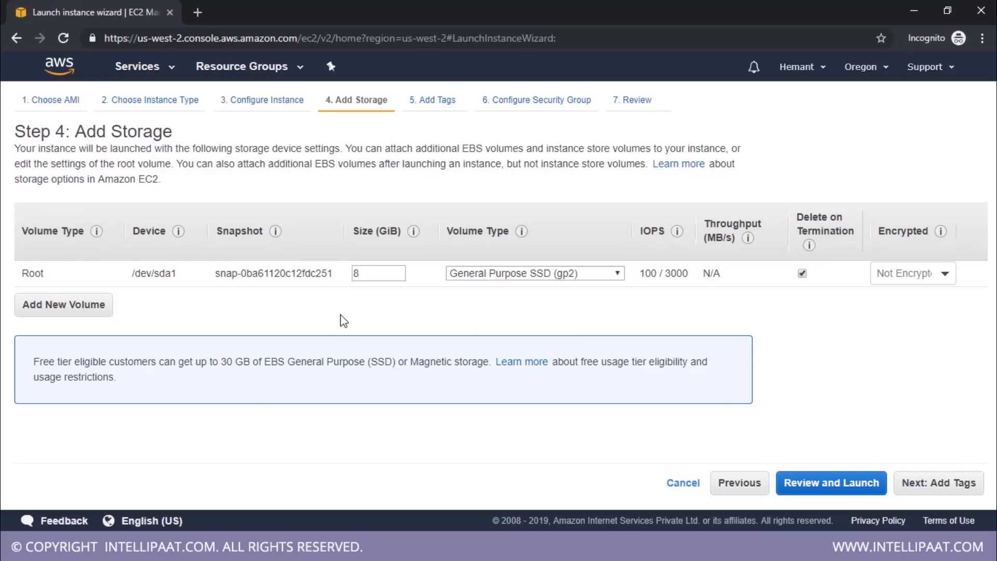
# Keep the 8 GiB General Purpose SSD root volume and continue without tags to the security group settings
pyautogui.doubleClick(357, 274)
pyautogui.click(965, 497)
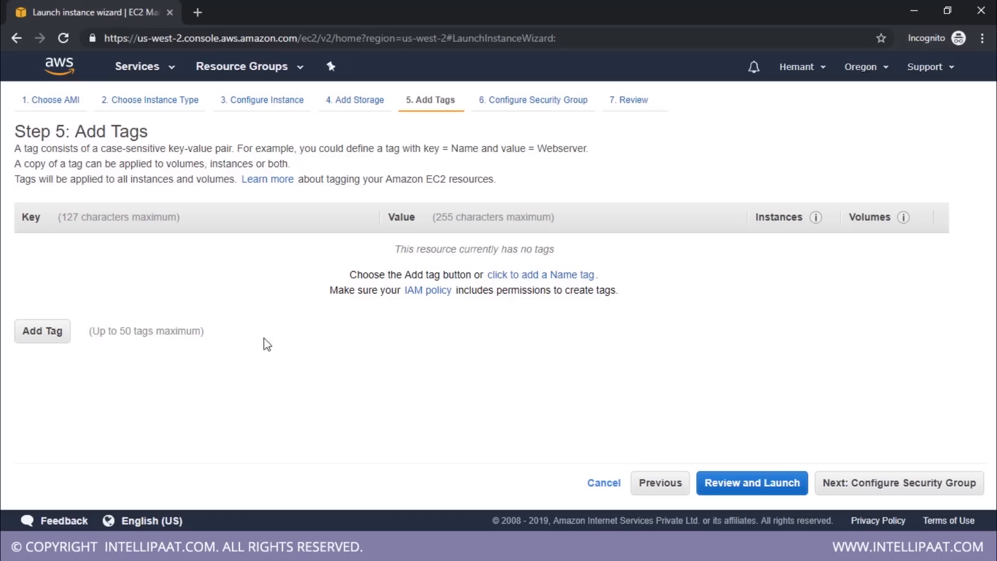
pyautogui.click(933, 486)
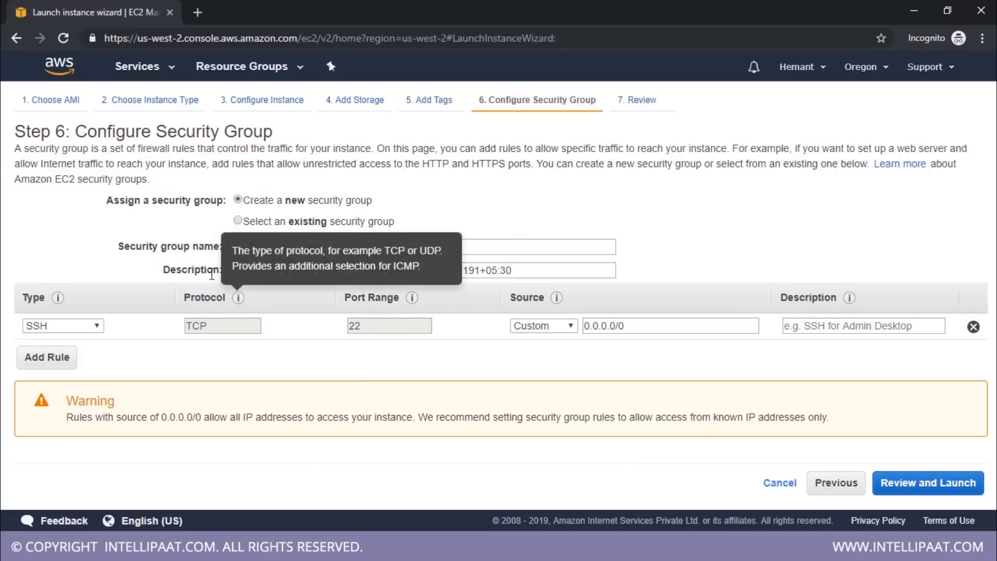
# Add a second rule to the new security group and look through the available rule types, leaving it as a custom TCP rule
pyautogui.moveTo(76, 132); pyautogui.dragTo(280, 141)
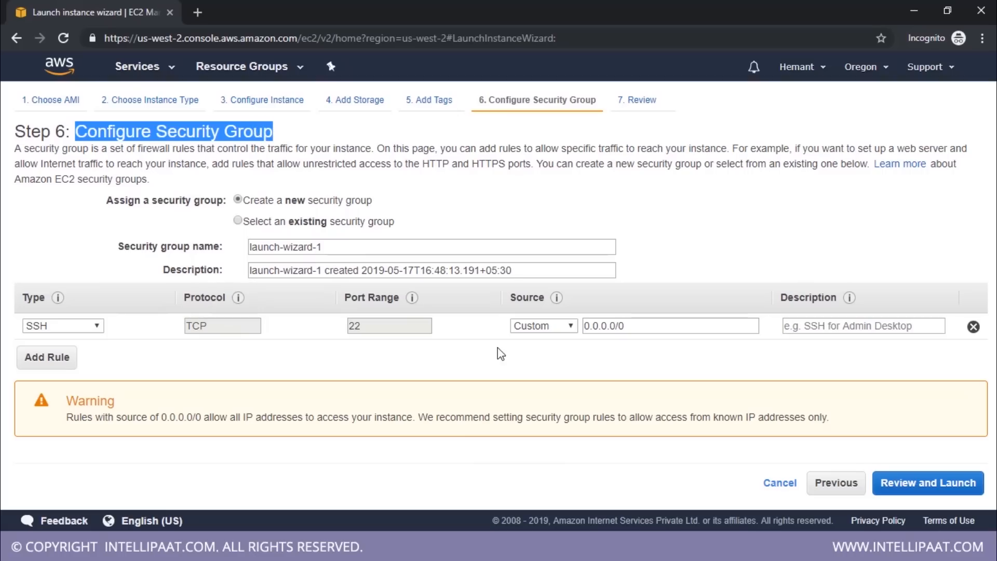
pyautogui.click(57, 362)
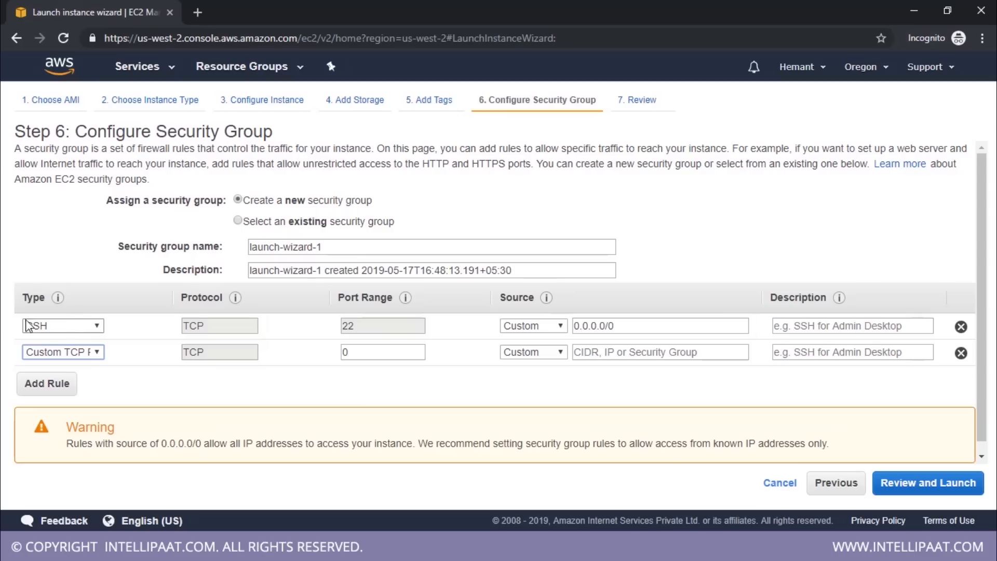
pyautogui.click(96, 351)
pyautogui.scroll(-2, 69, 166)
pyautogui.scroll(-3, 71, 160)
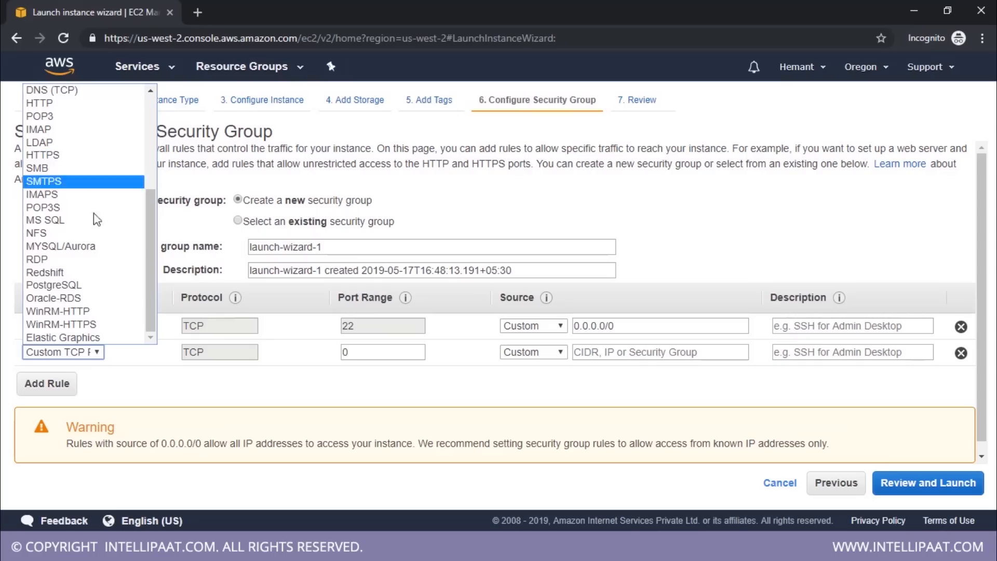
pyautogui.scroll(5, 107, 267)
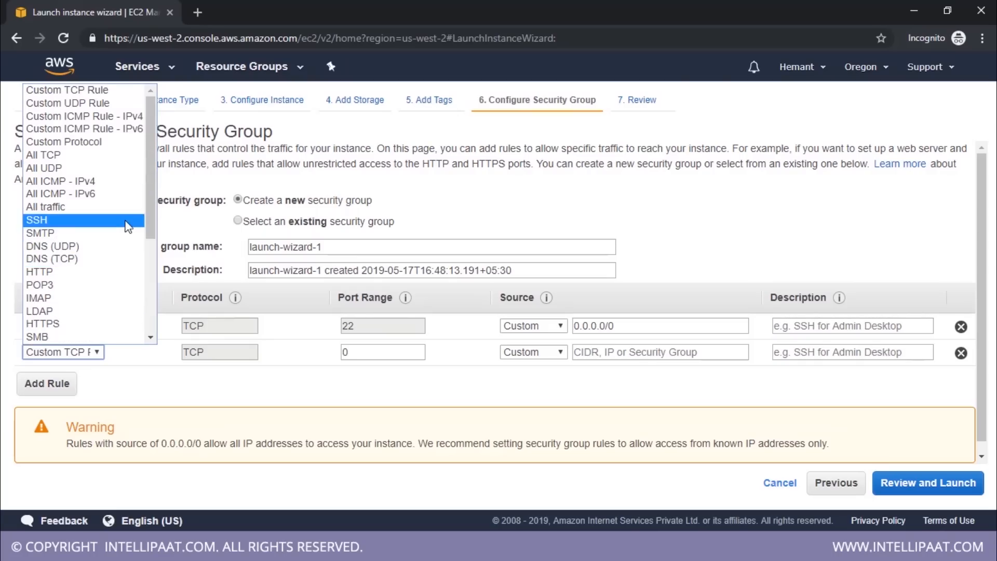
pyautogui.click(153, 385)
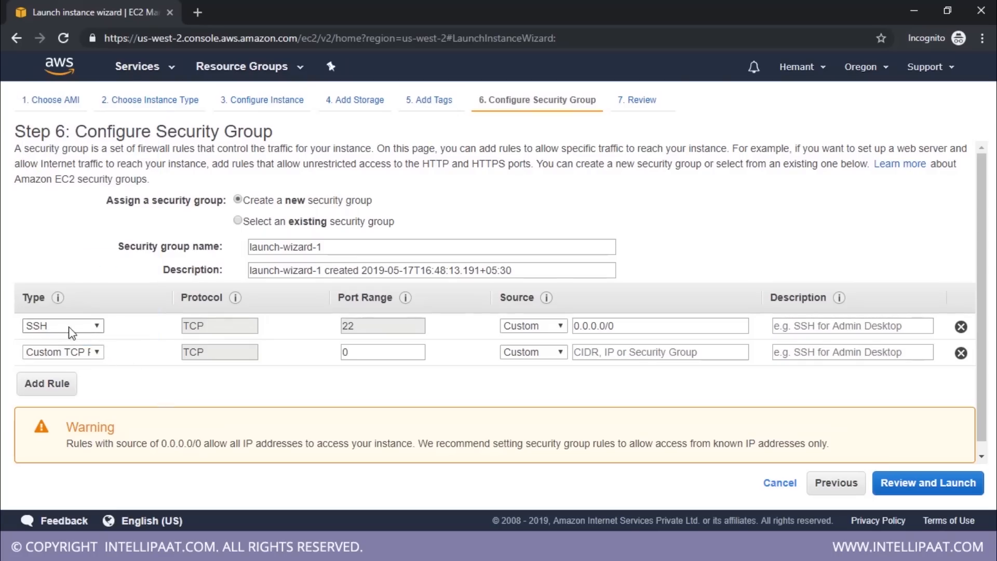
# Keep SSH as the first rule's type and set its source to Anywhere
pyautogui.click(52, 326)
pyautogui.scroll(-1, 88, 218)
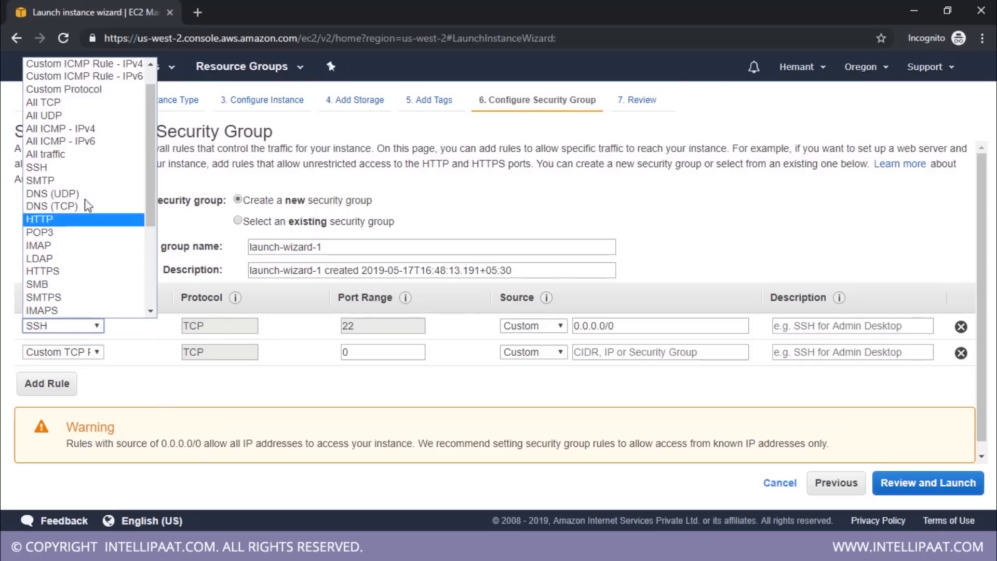
pyautogui.click(82, 167)
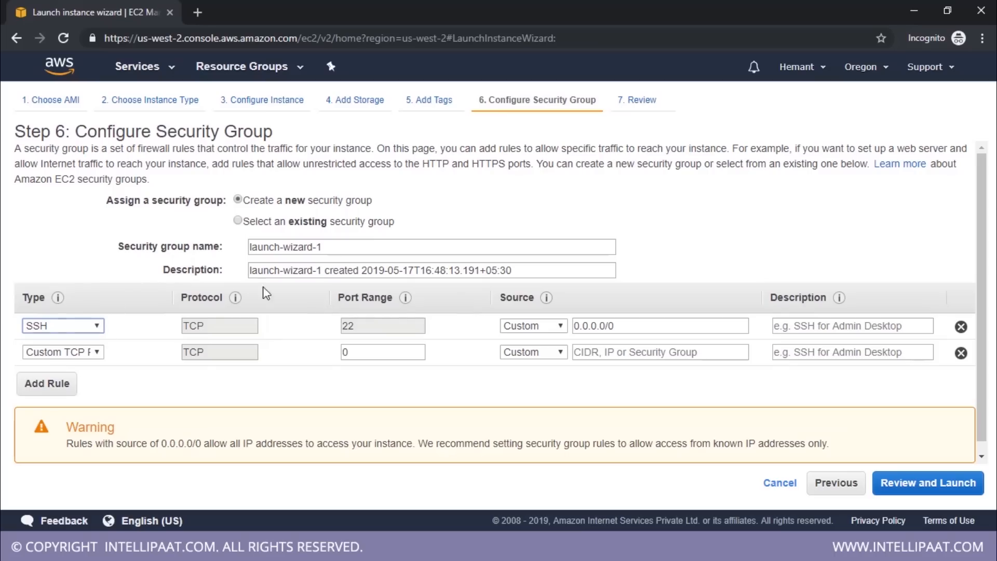
pyautogui.click(528, 326)
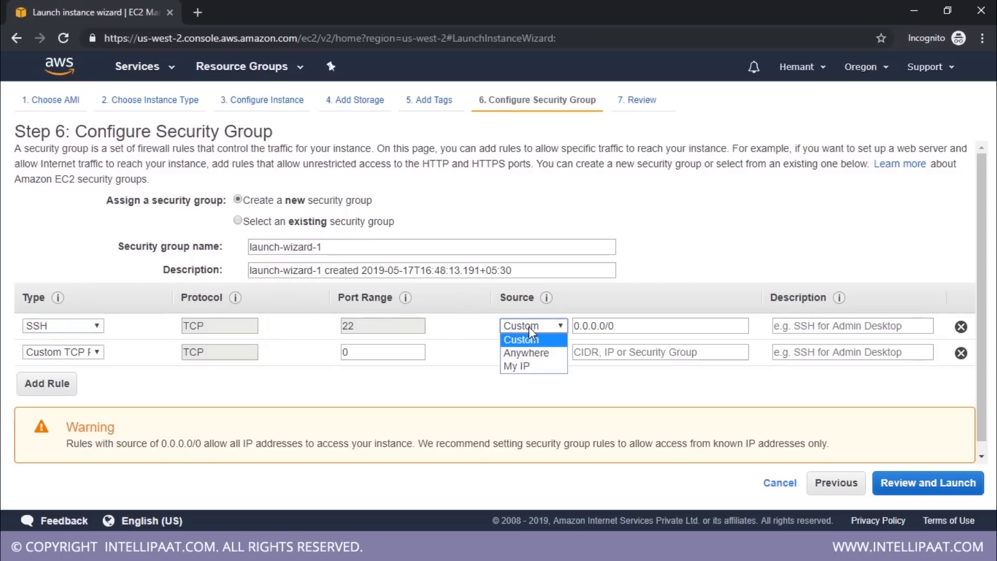
pyautogui.click(534, 353)
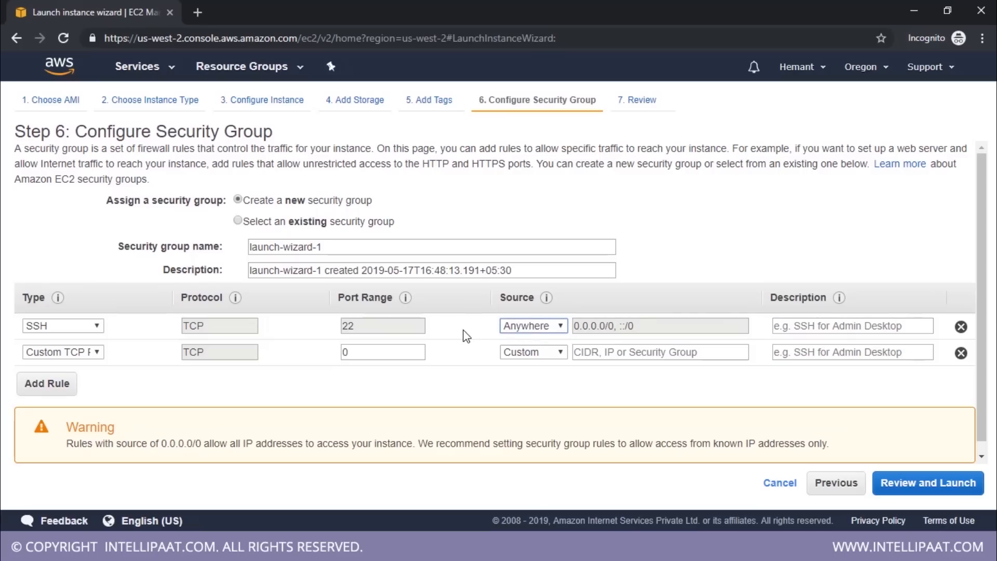
# Try My IP as the SSH rule's source and set it back to Anywhere
pyautogui.click(541, 331)
pyautogui.click(539, 353)
pyautogui.click(540, 331)
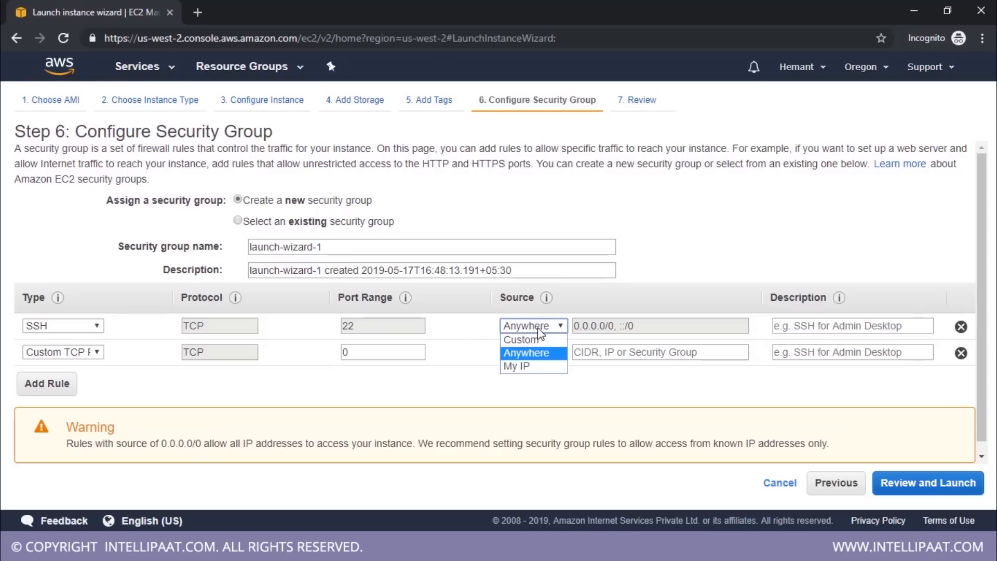
pyautogui.click(535, 366)
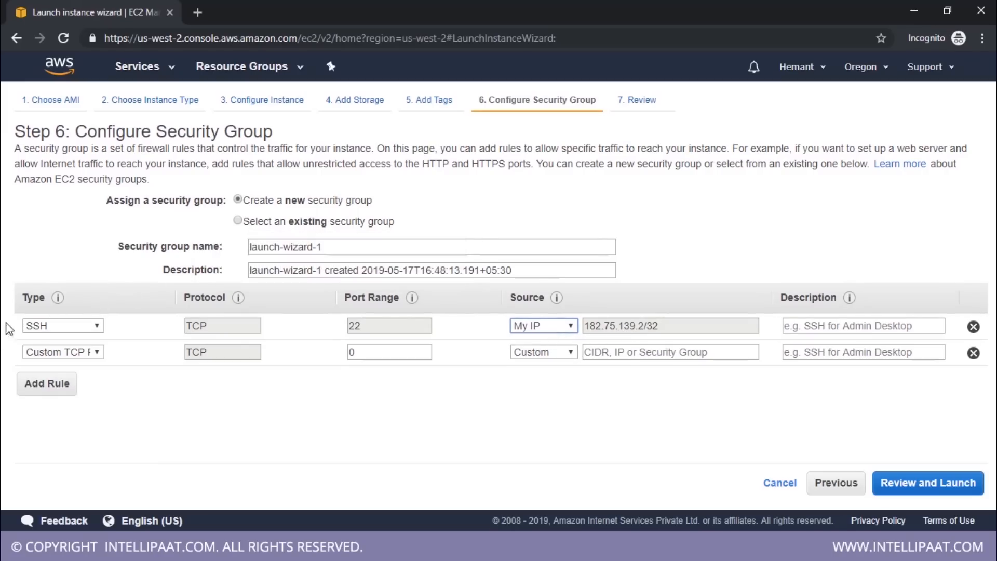
pyautogui.click(540, 327)
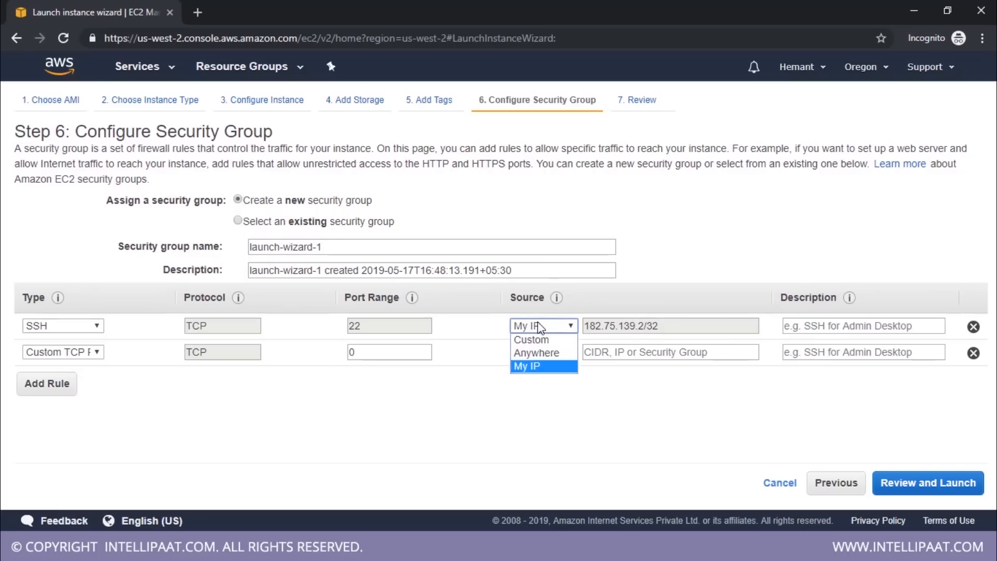
pyautogui.click(548, 354)
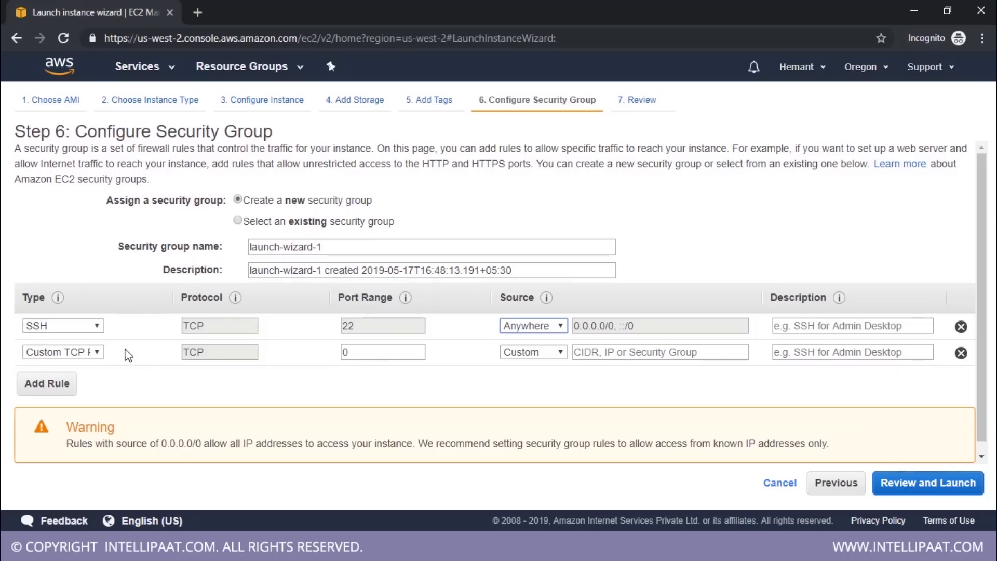
# Remove the unused custom TCP rule from the security group and review the instance launch summary
pyautogui.click(960, 353)
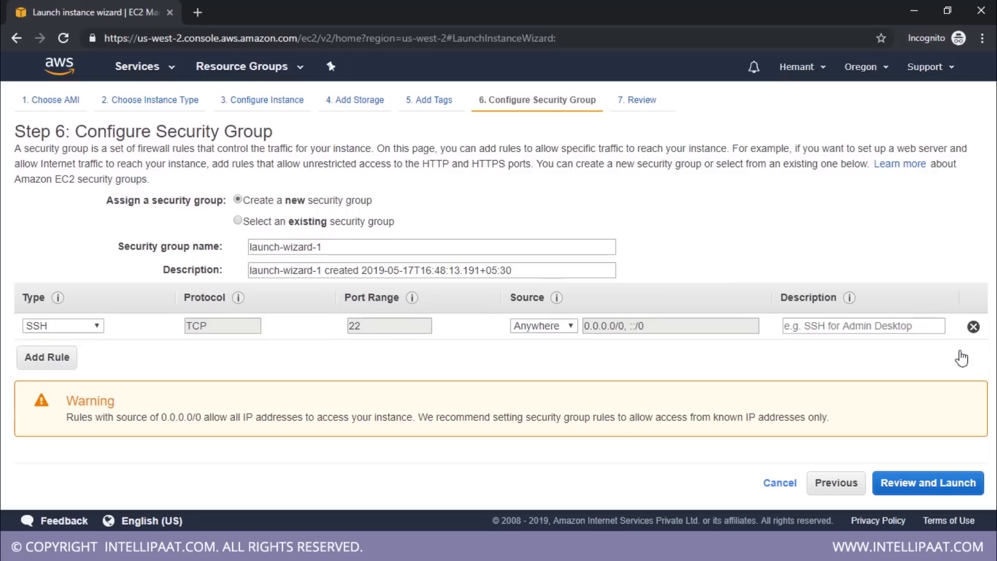
pyautogui.click(915, 488)
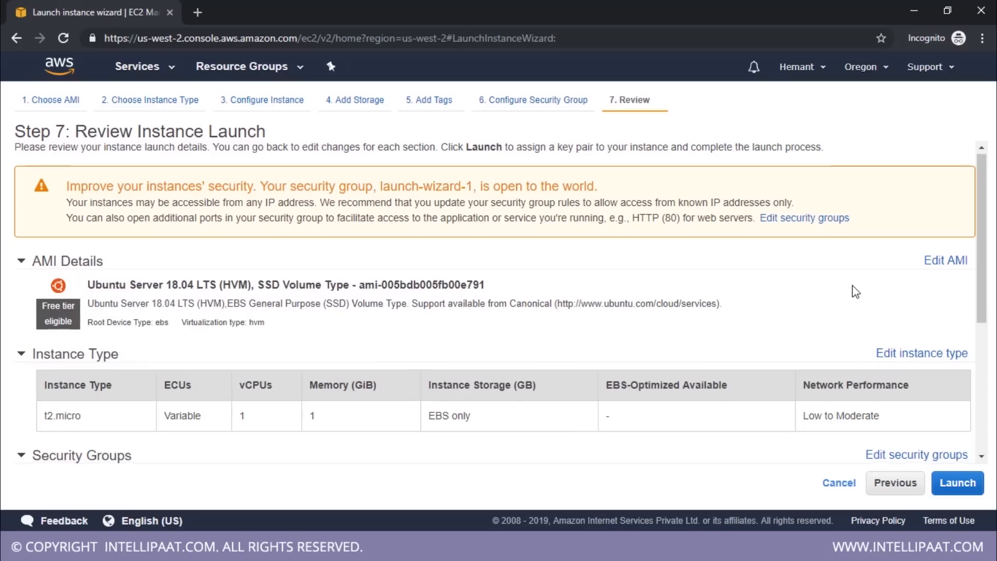
pyautogui.scroll(-5, 852, 285)
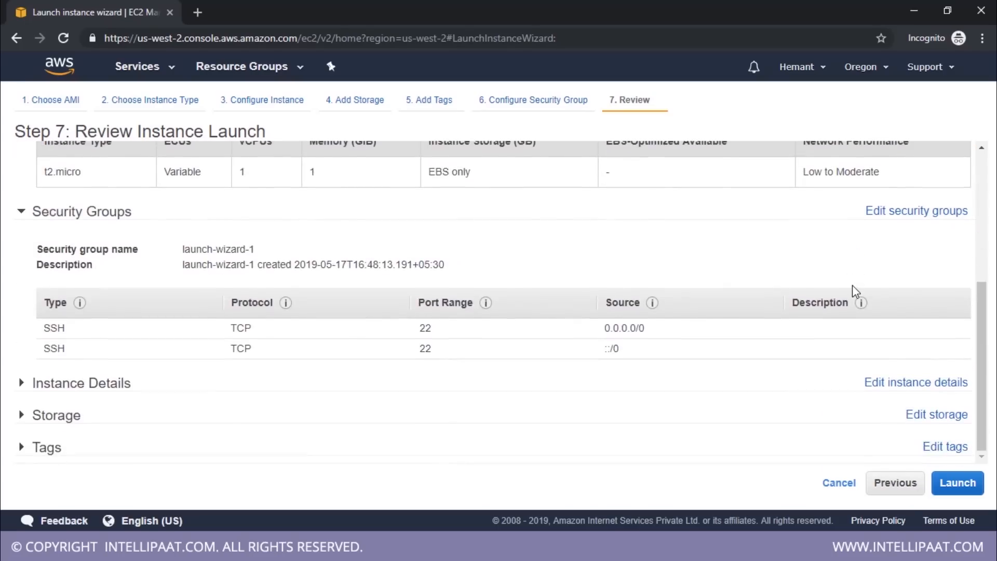
pyautogui.scroll(5, 852, 290)
# Launch the instance with a new key pair named test-intellipaat, downloading its private key file
pyautogui.click(940, 482)
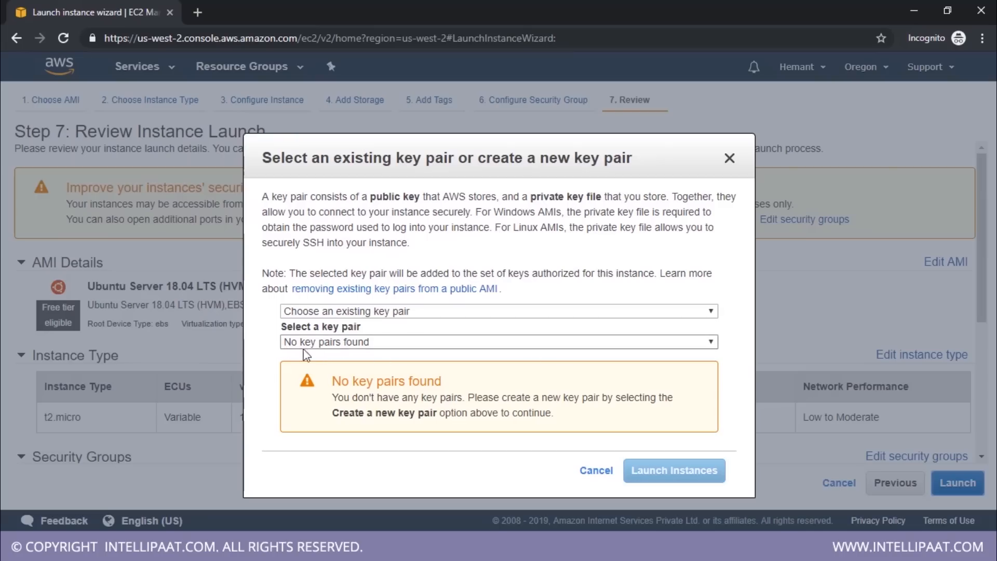
pyautogui.click(385, 312)
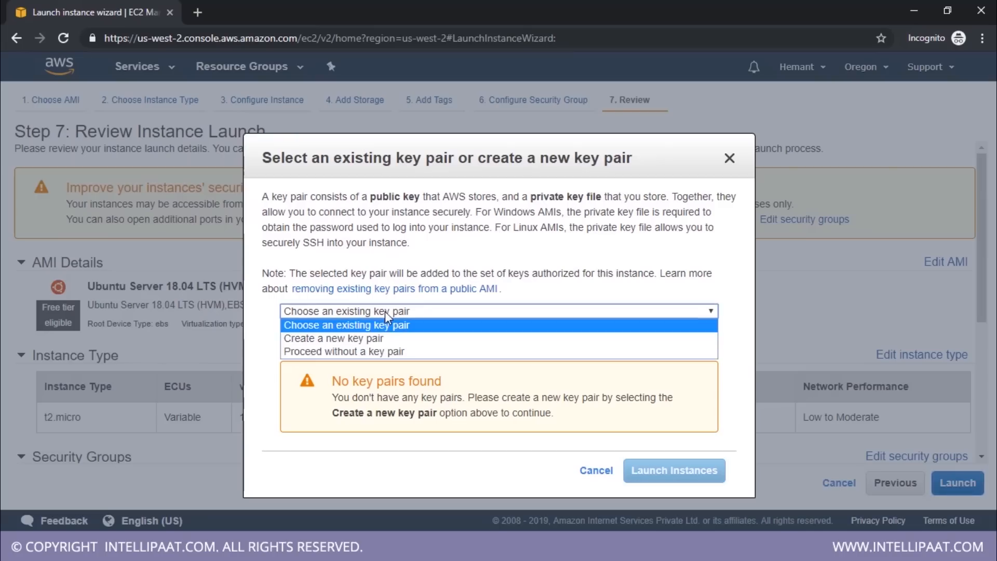
pyautogui.click(386, 338)
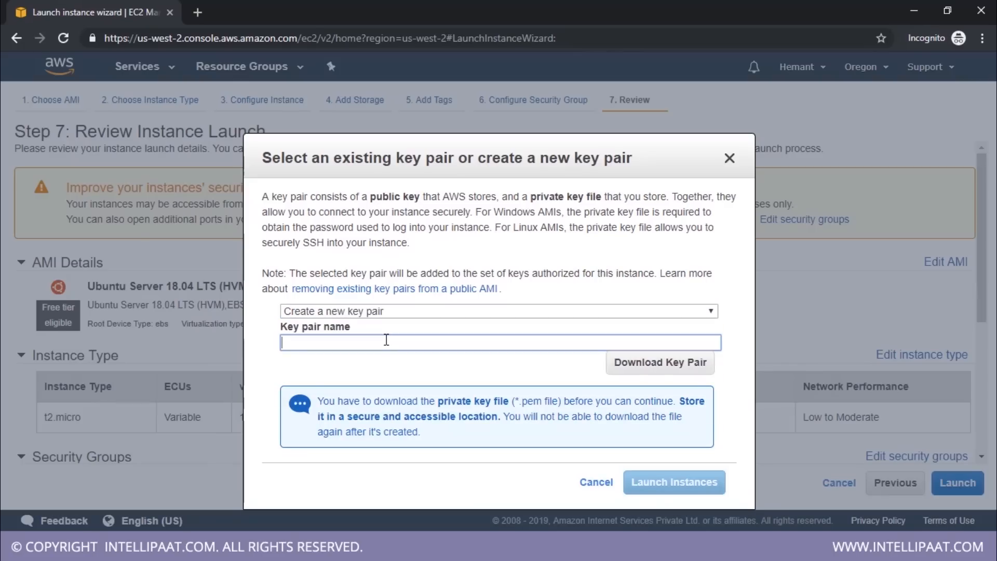
pyautogui.write('test-intellipaat')
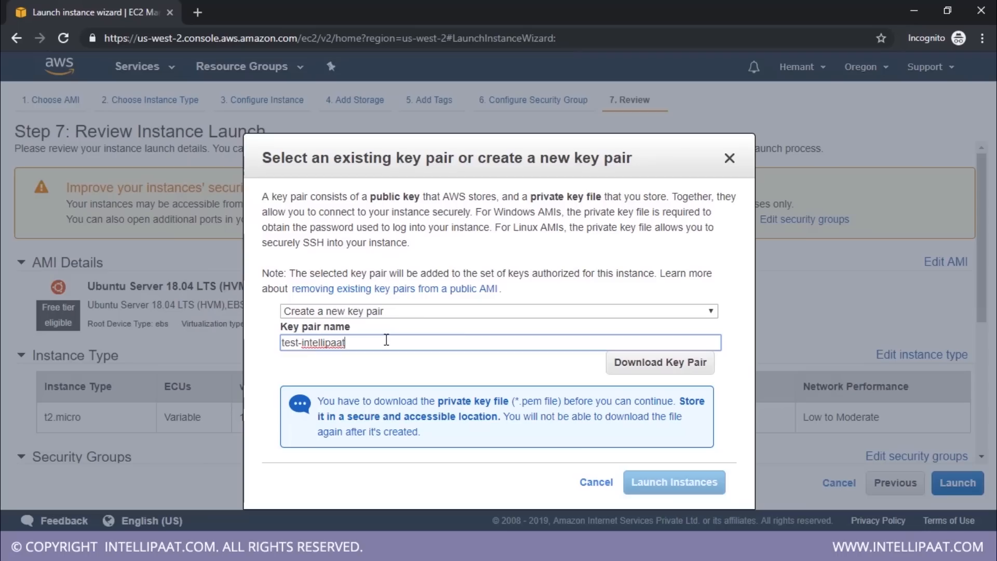
pyautogui.click(627, 368)
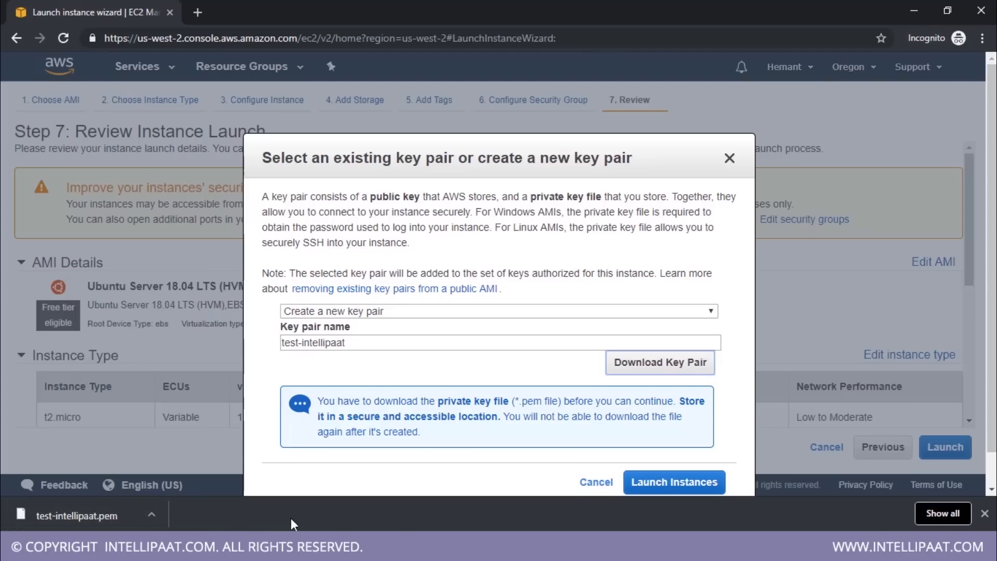
pyautogui.click(673, 483)
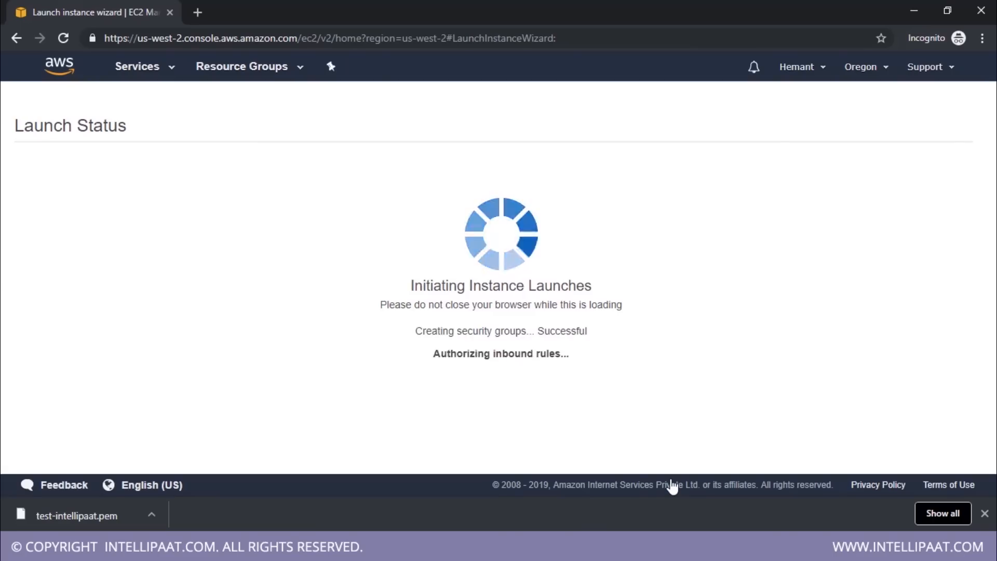
# Open the newly launched instance from the launch status page and name it test
pyautogui.moveTo(73, 188); pyautogui.dragTo(263, 189)
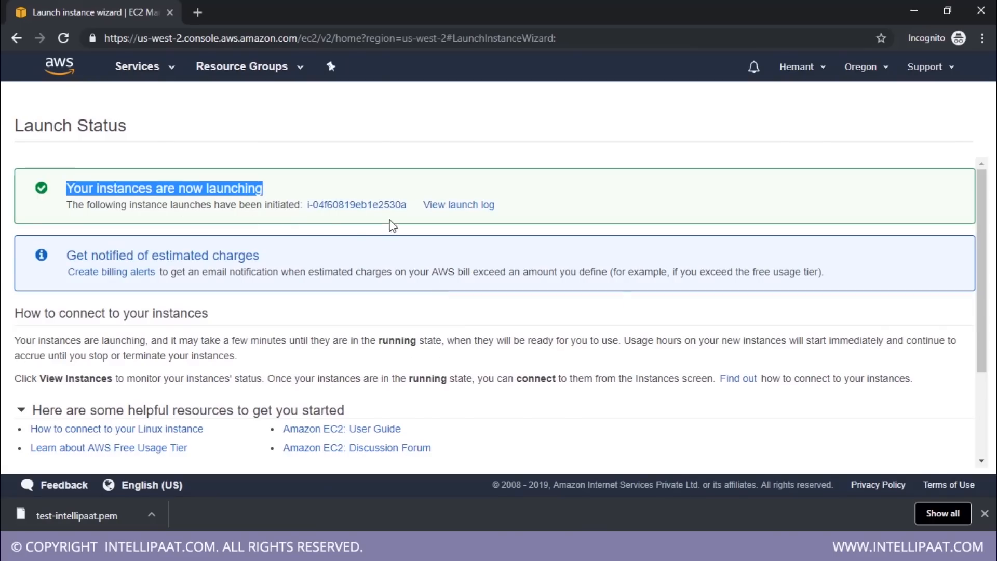
pyautogui.click(343, 207)
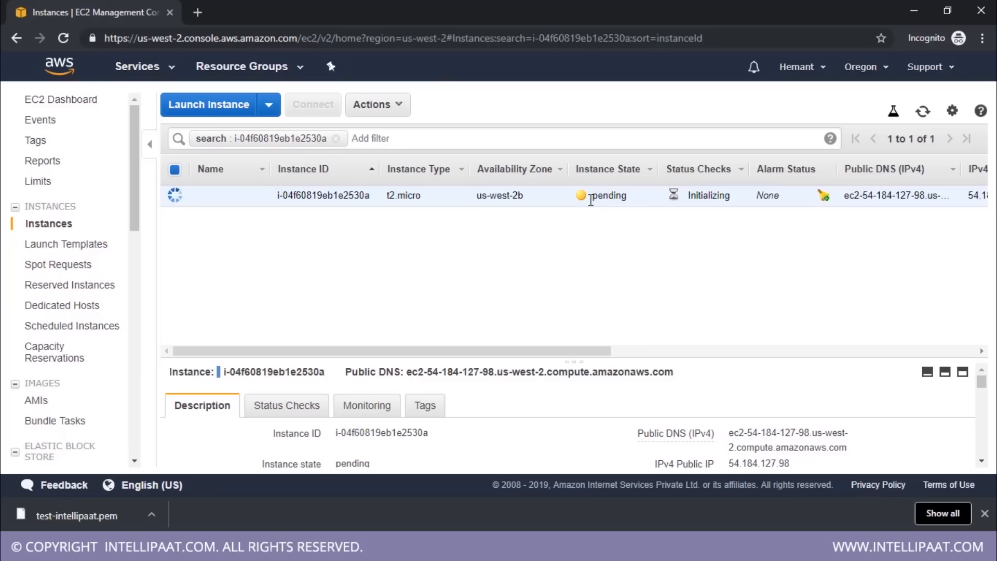
pyautogui.click(264, 197)
pyautogui.write('test')
pyautogui.press('Return')
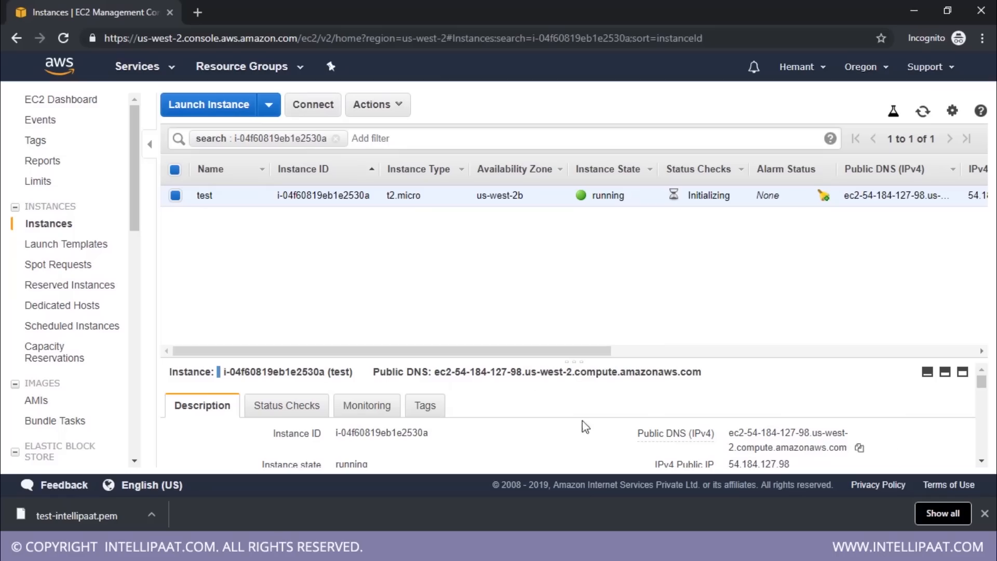
# Examine the test instance's description, including its public IP, instance type, state and the inbound rules of its security group
pyautogui.moveTo(574, 360); pyautogui.dragTo(577, 260)
pyautogui.doubleClick(755, 364)
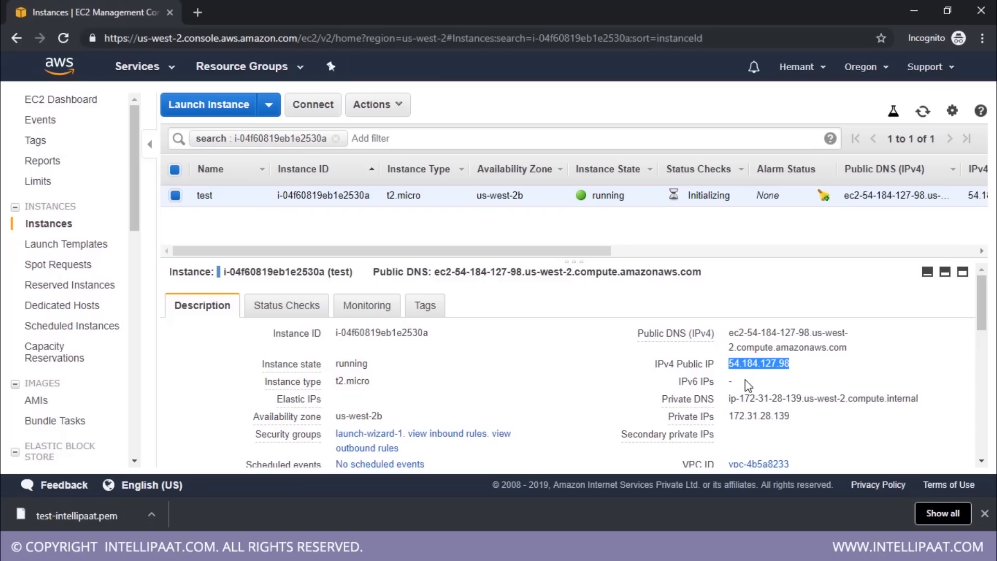
pyautogui.doubleClick(352, 382)
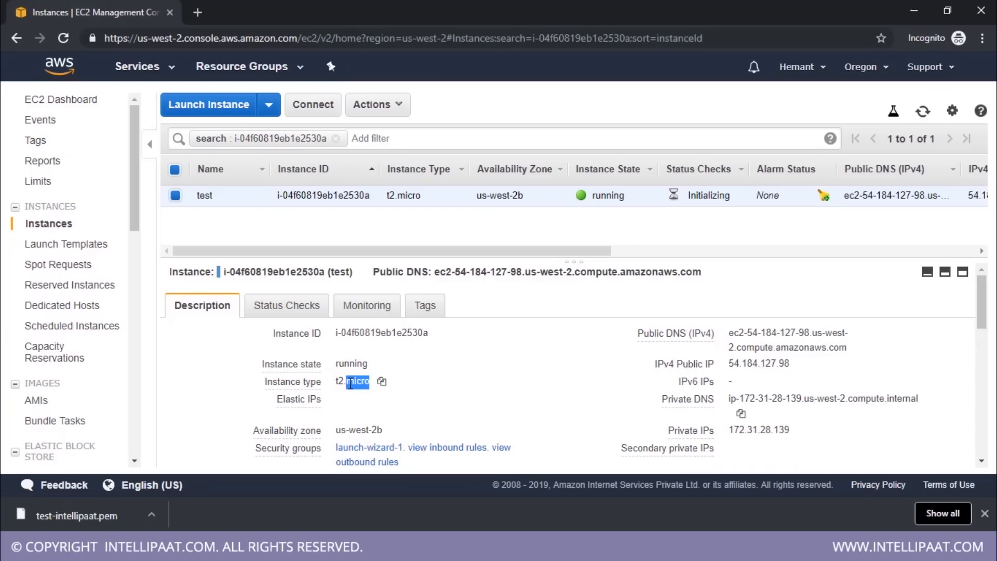
pyautogui.scroll(-1, 524, 378)
pyautogui.doubleClick(350, 290)
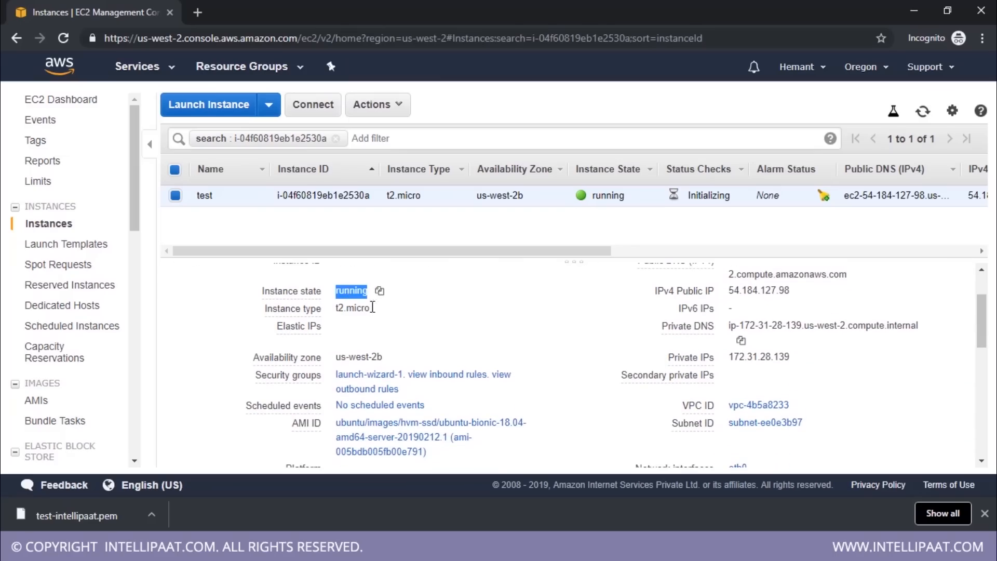
pyautogui.scroll(-2, 534, 344)
pyautogui.scroll(1, 392, 329)
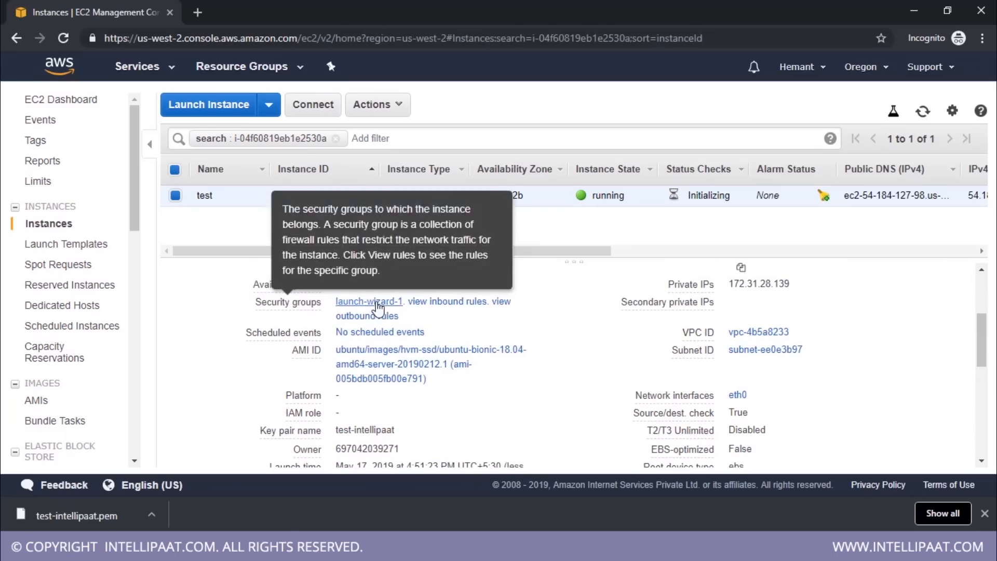
pyautogui.click(424, 305)
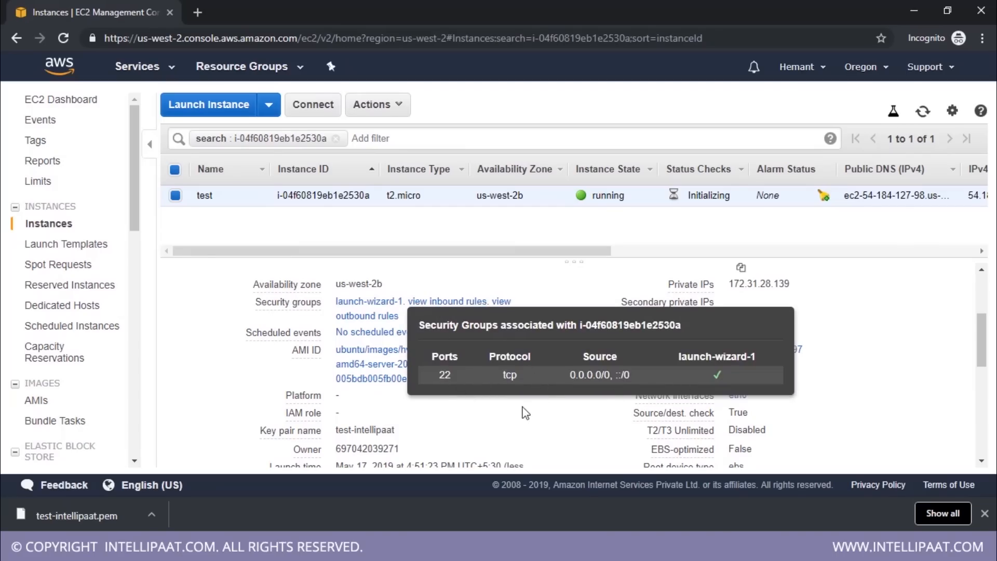
pyautogui.scroll(-2, 371, 347)
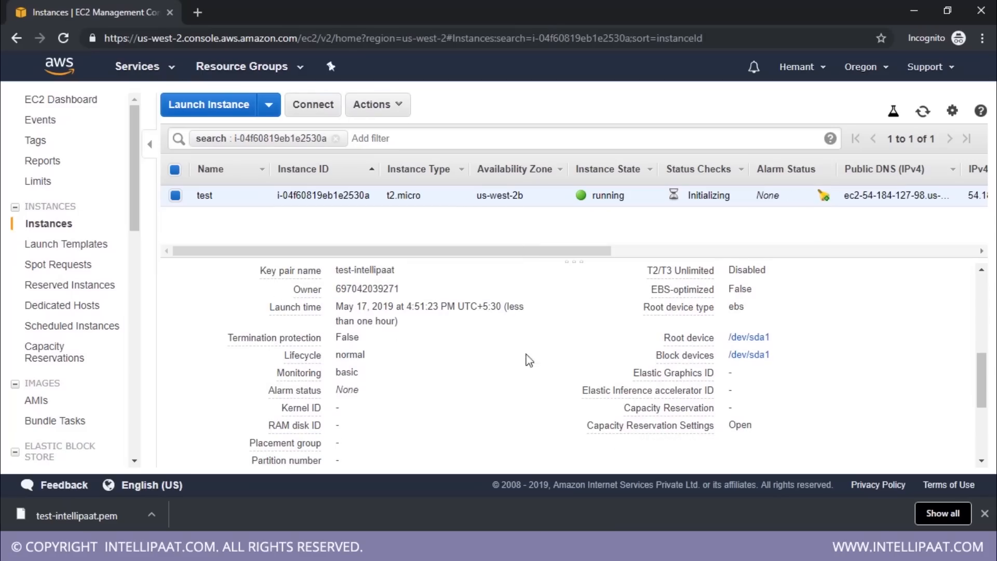
pyautogui.scroll(3, 549, 404)
pyautogui.scroll(2, 543, 399)
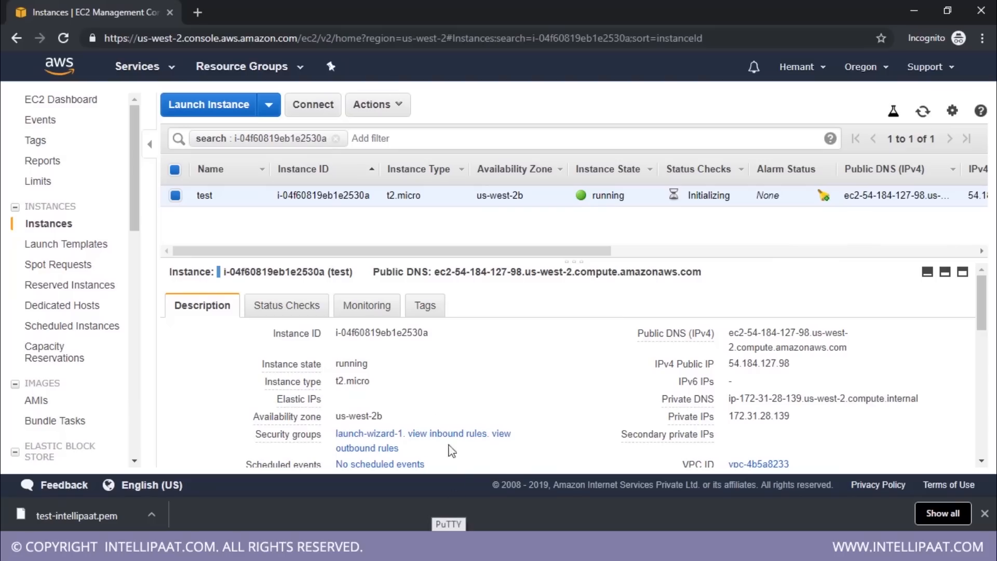
# Search the web for "downlaod putty" in a new browser tab and open the PuTTY download page at putty.org
pyautogui.click(197, 12)
pyautogui.write('downlaod putty')
pyautogui.press('Return')
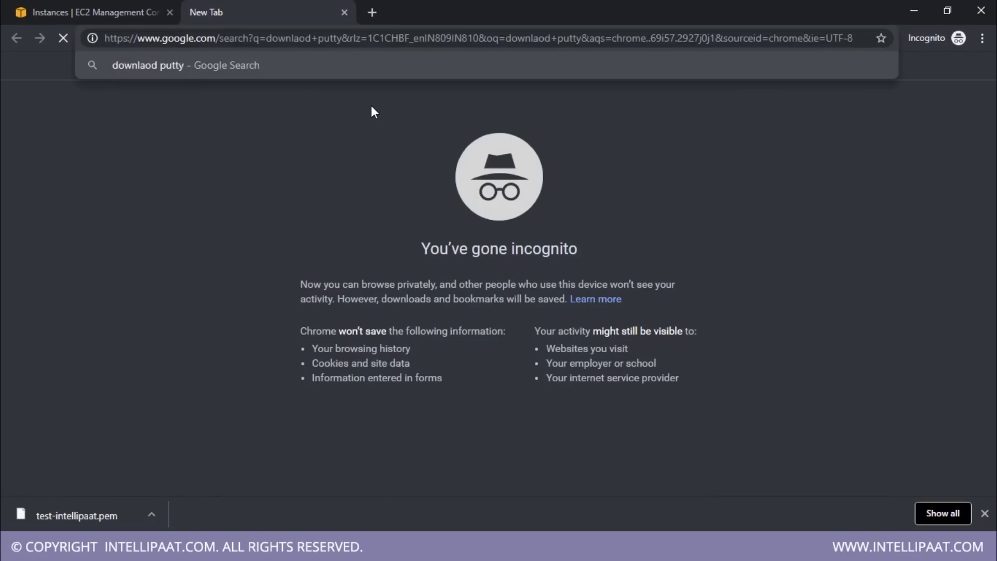
pyautogui.click(353, 238)
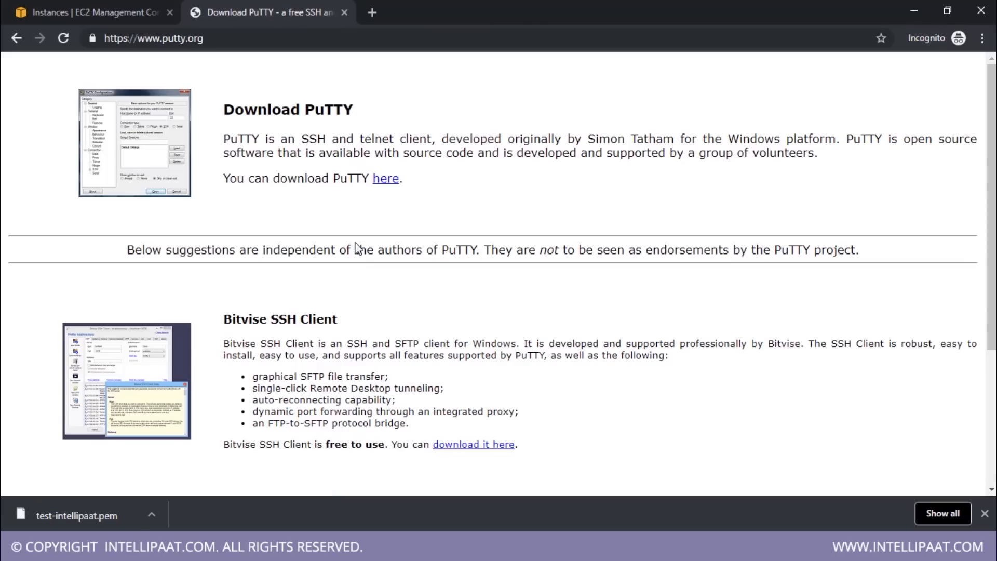
pyautogui.scroll(-3, 421, 218)
pyautogui.scroll(3, 421, 218)
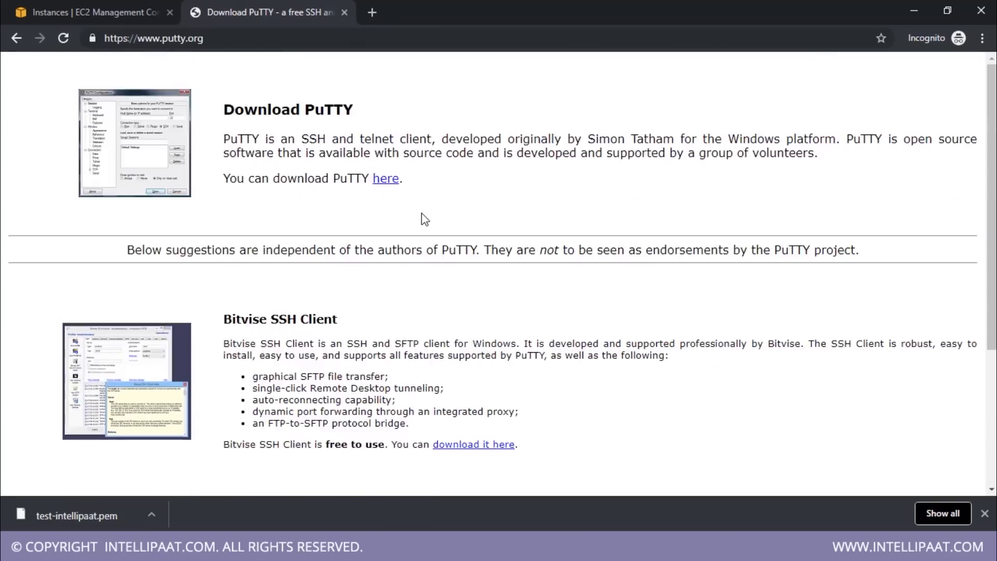
# Open PuTTY's latest release page, examine the 64-bit installer and puttygen downloads, and close the download page
pyautogui.click(387, 179)
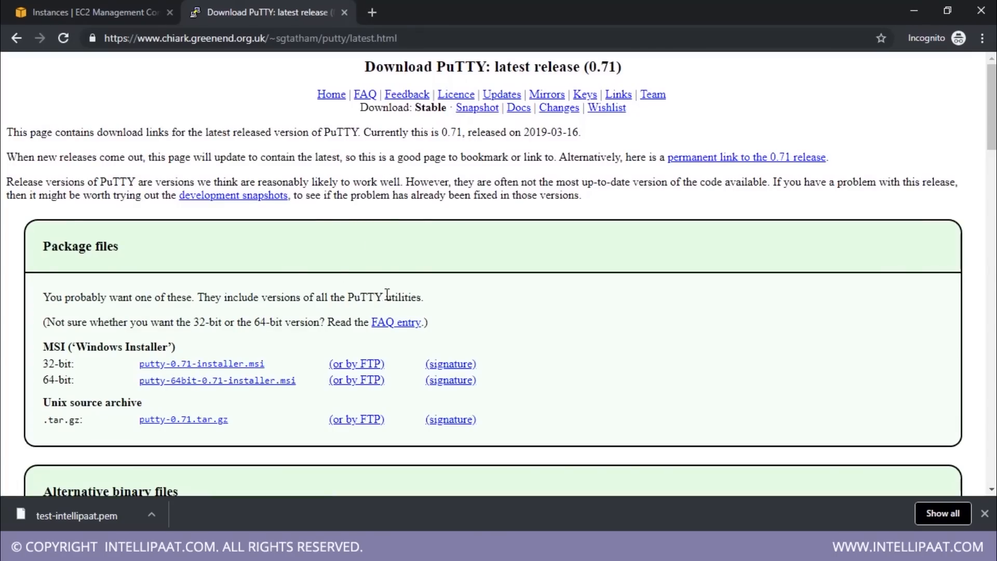
pyautogui.scroll(-1, 443, 312)
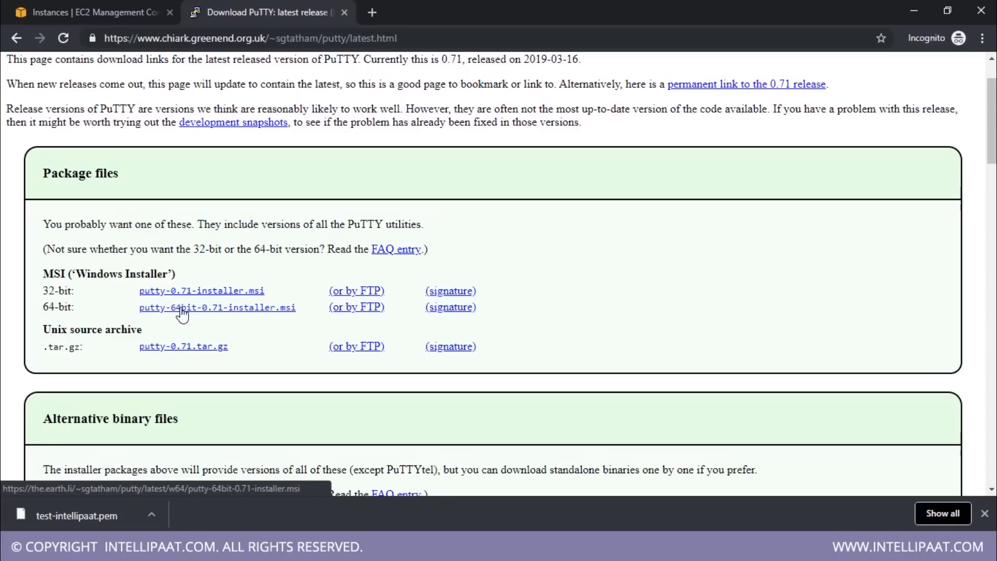
pyautogui.scroll(-10, 293, 321)
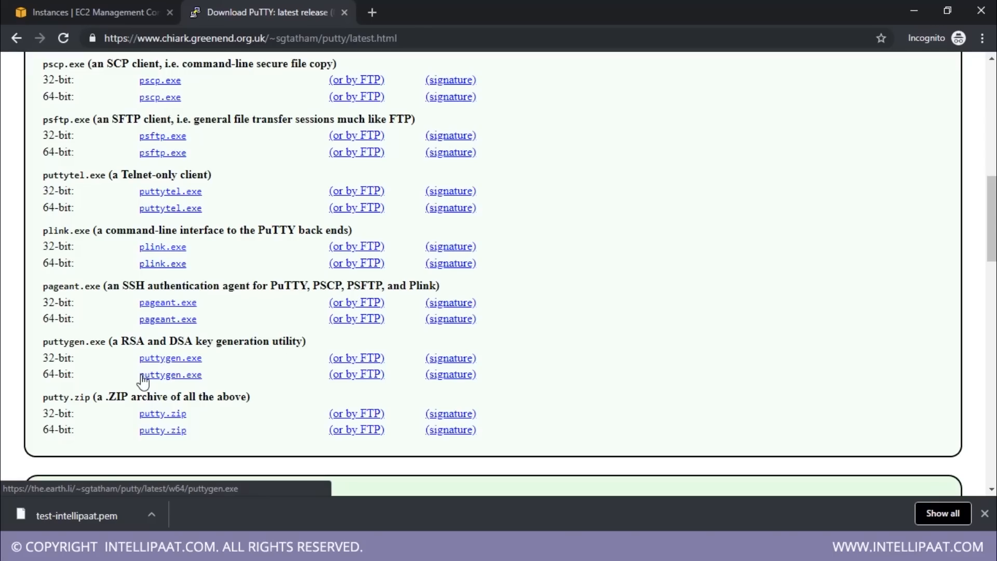
pyautogui.scroll(12, 208, 379)
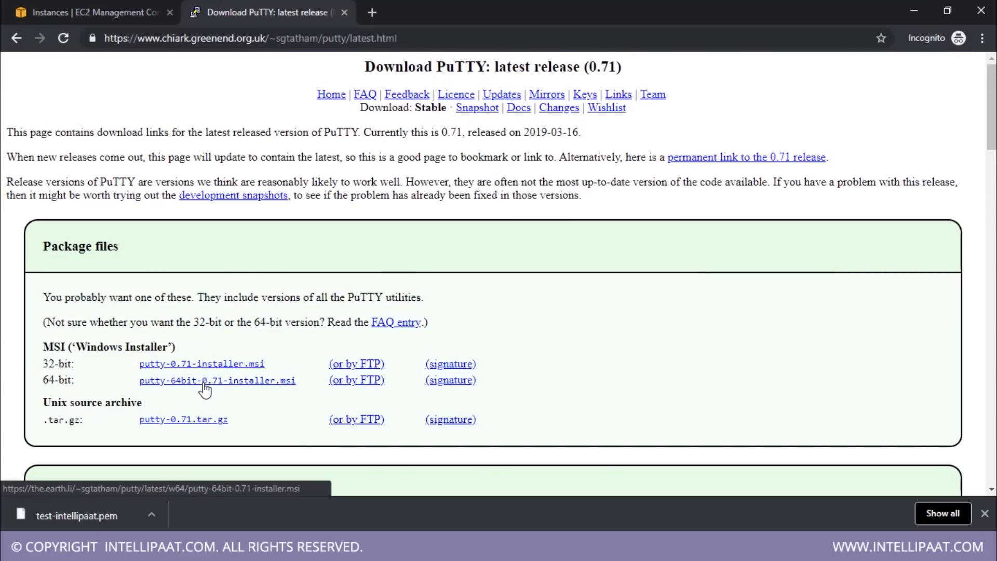
pyautogui.click(345, 11)
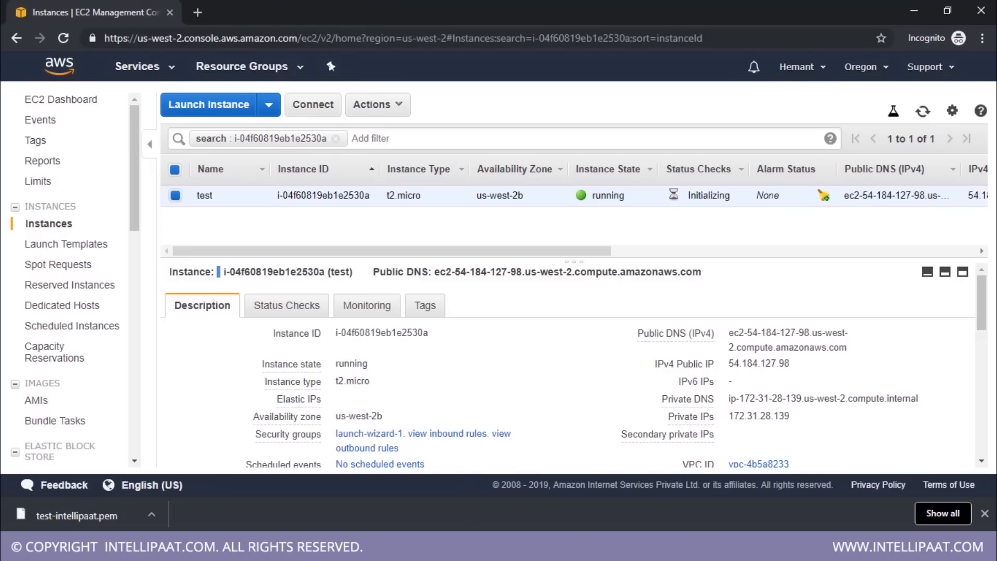
# Switch to PuTTY Key Generator and load the test-intellipaat.pem private key from the Downloads folder
pyautogui.click(483, 547)
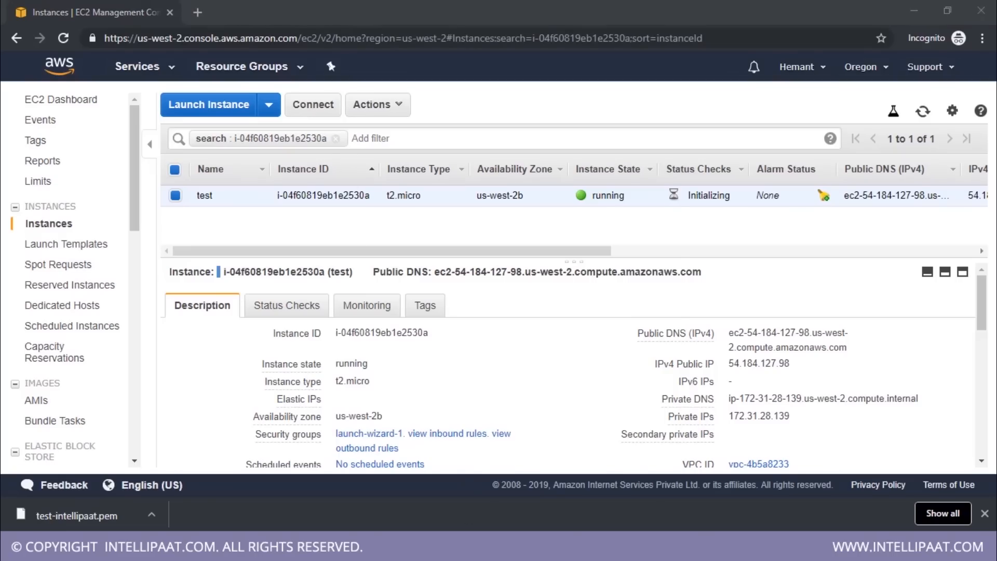
pyautogui.moveTo(450, 123); pyautogui.dragTo(517, 104)
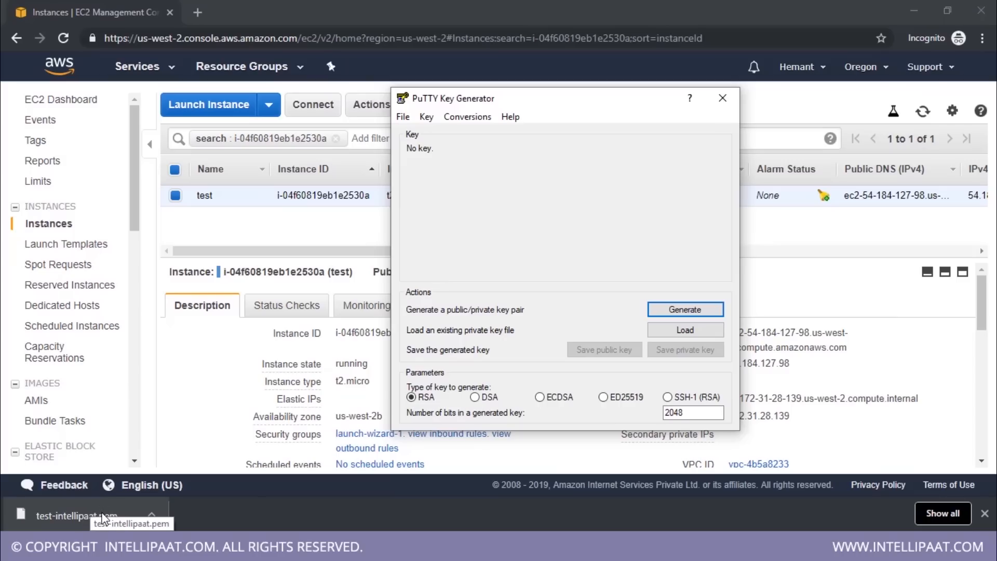
pyautogui.moveTo(113, 505); pyautogui.dragTo(606, 259)
pyautogui.hotkey('alt', 'Tab')
pyautogui.click(684, 330)
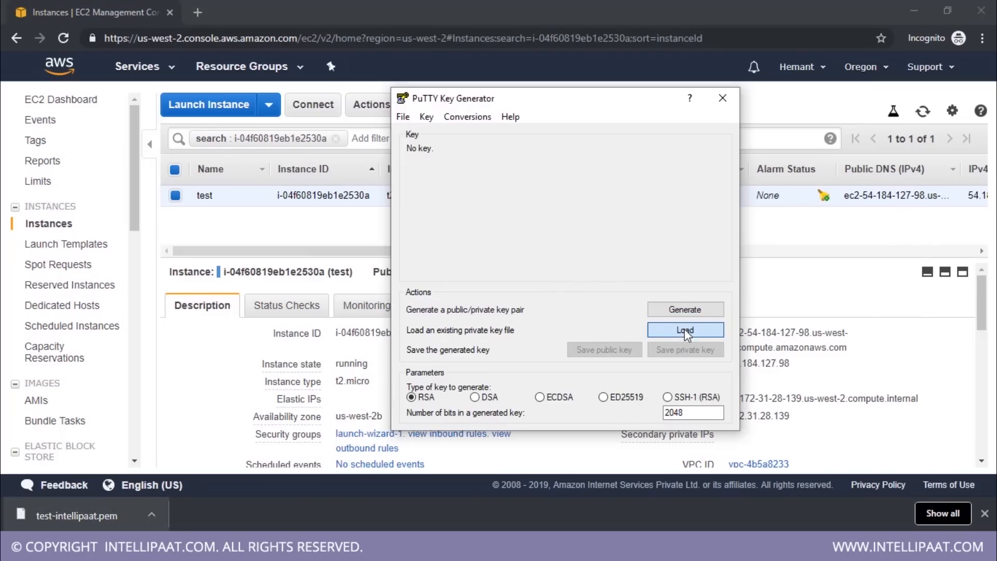
pyautogui.click(457, 279)
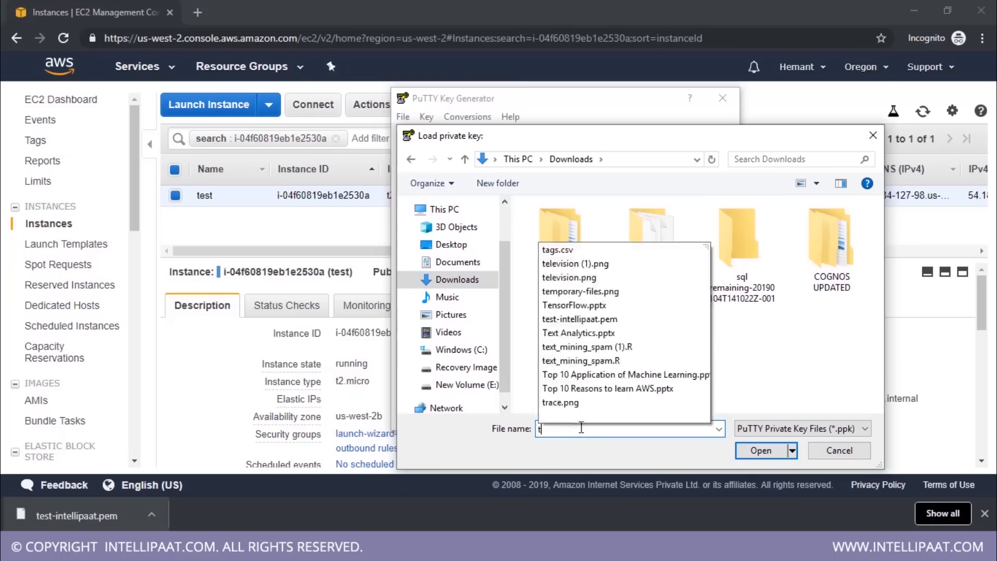
pyautogui.write('test')
pyautogui.press('Down')
pyautogui.press('Return')
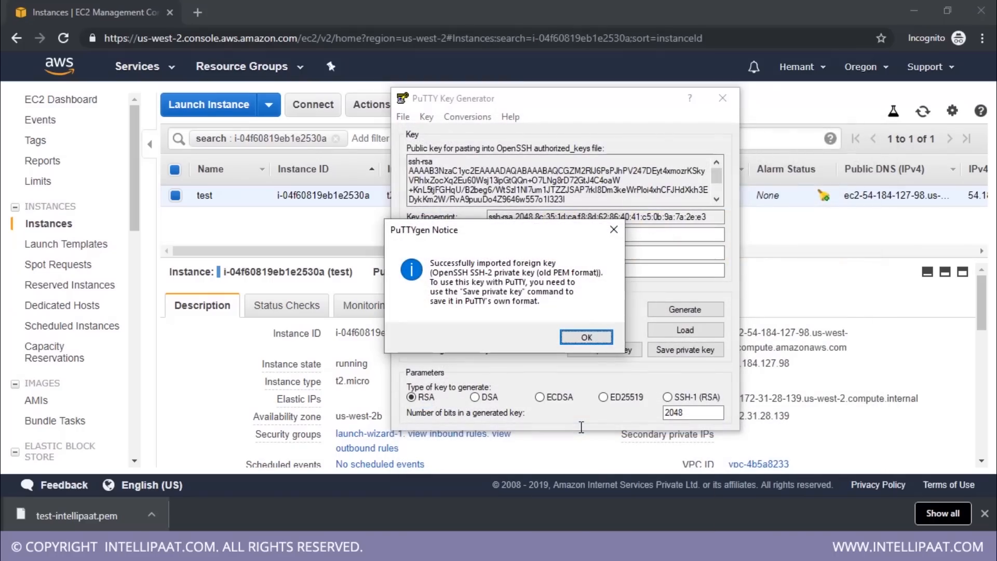
pyautogui.click(585, 337)
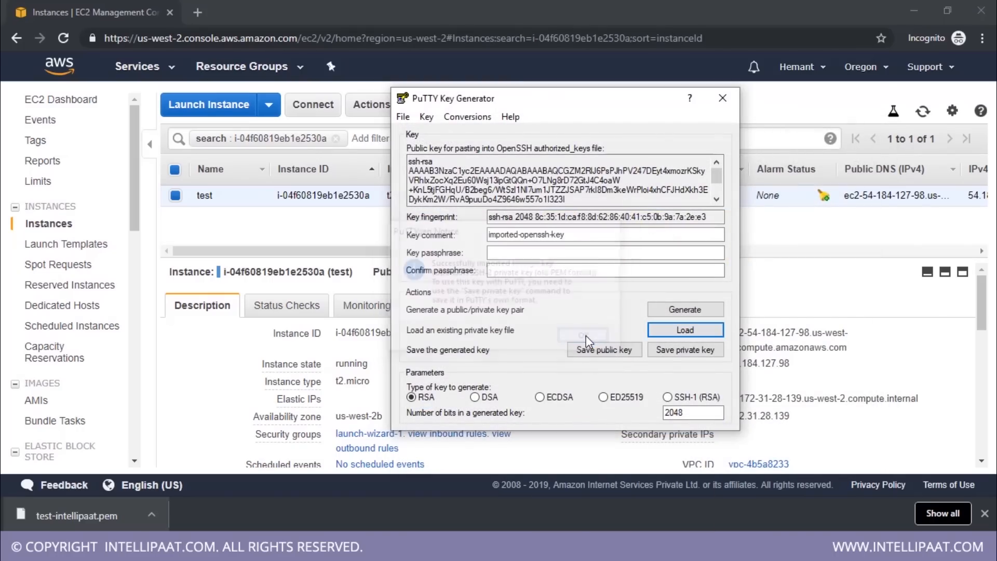
# Save the imported private key without a passphrase as a PuTTY key file named test on the Desktop, and close the key generator
pyautogui.click(674, 353)
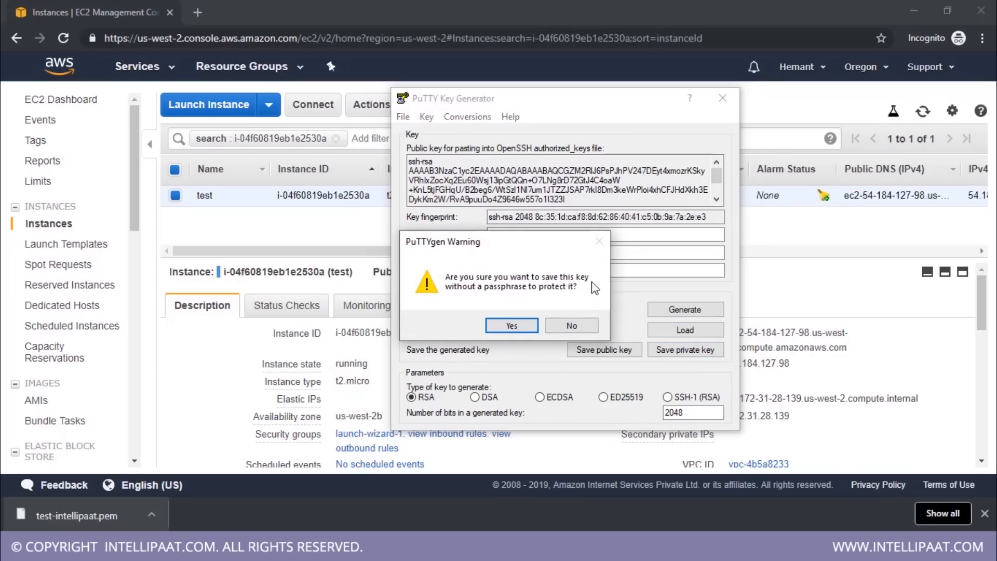
pyautogui.click(521, 324)
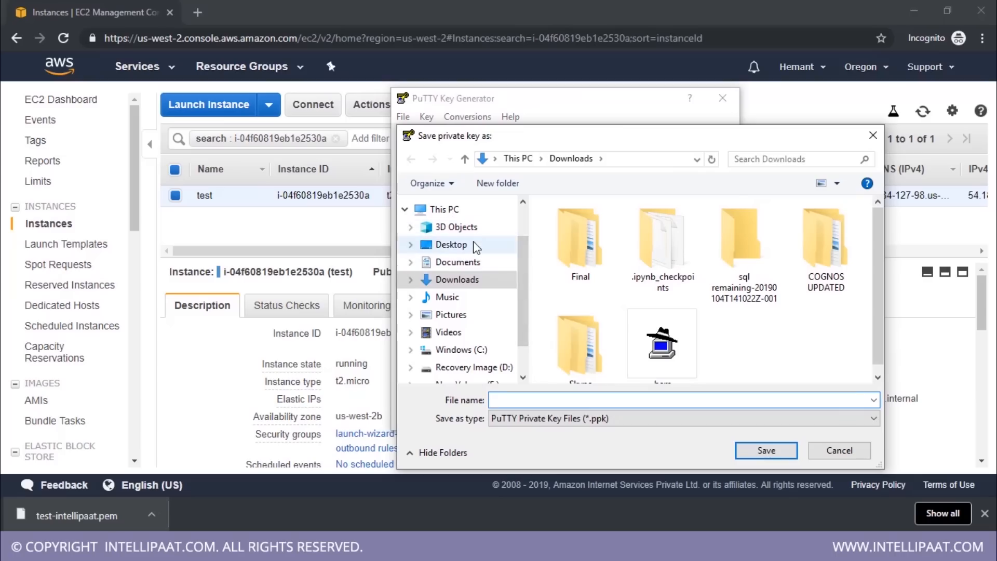
pyautogui.click(457, 244)
pyautogui.click(537, 398)
pyautogui.click(538, 398)
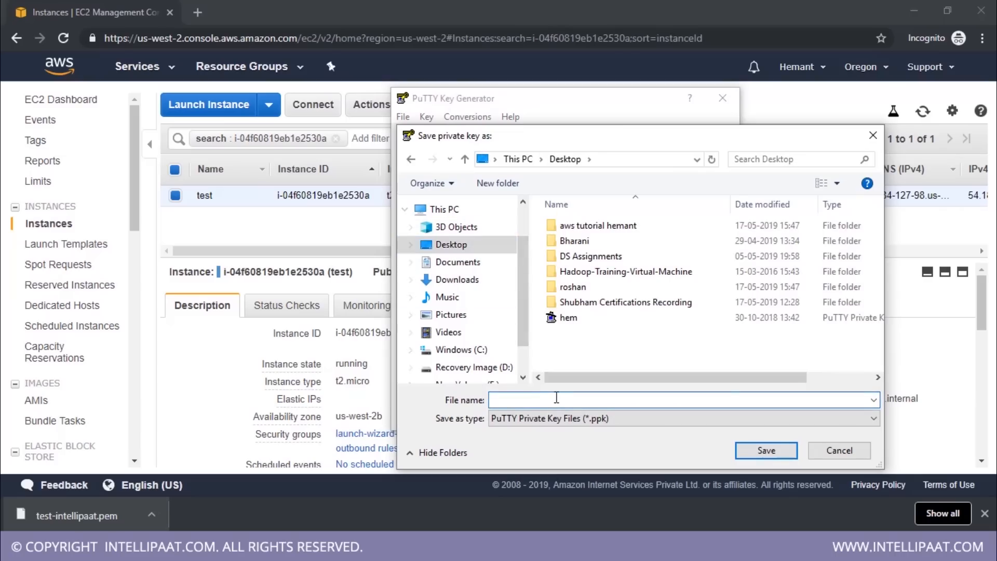
pyautogui.write('test')
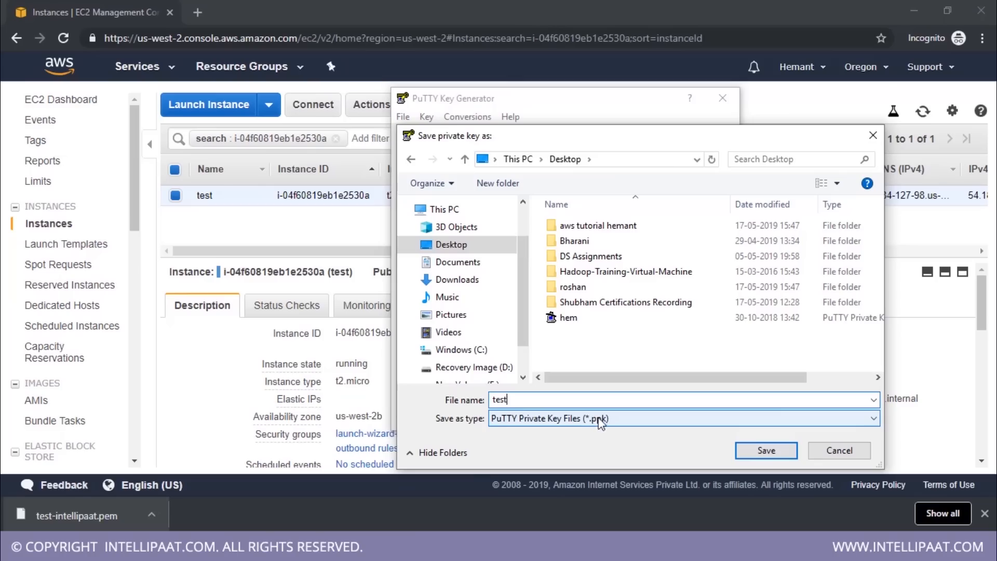
pyautogui.click(767, 451)
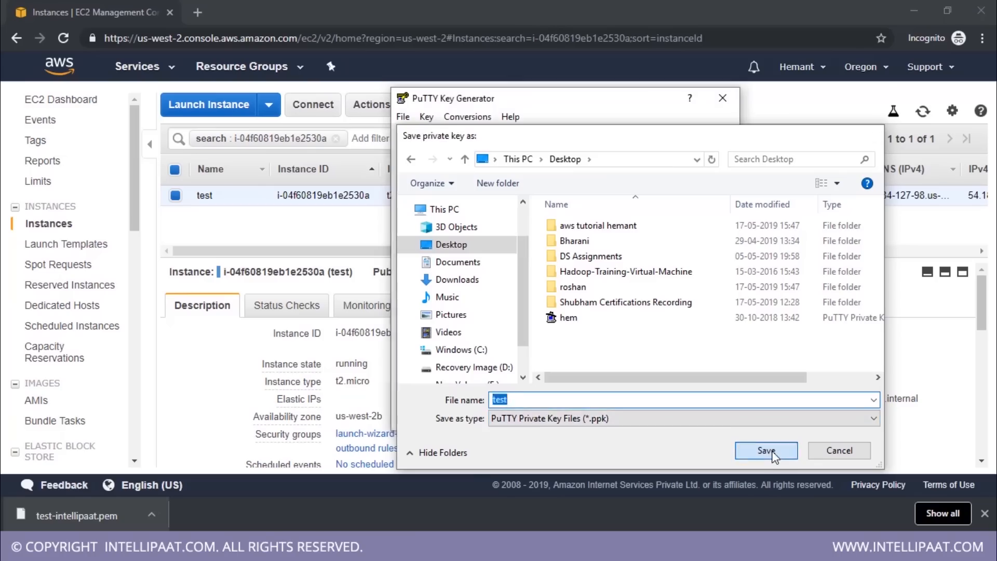
pyautogui.click(722, 97)
# Switch to PuTTY and set the session's host name to the test instance's public IP, 54.184.127.98, copied from the EC2 console
pyautogui.click(513, 545)
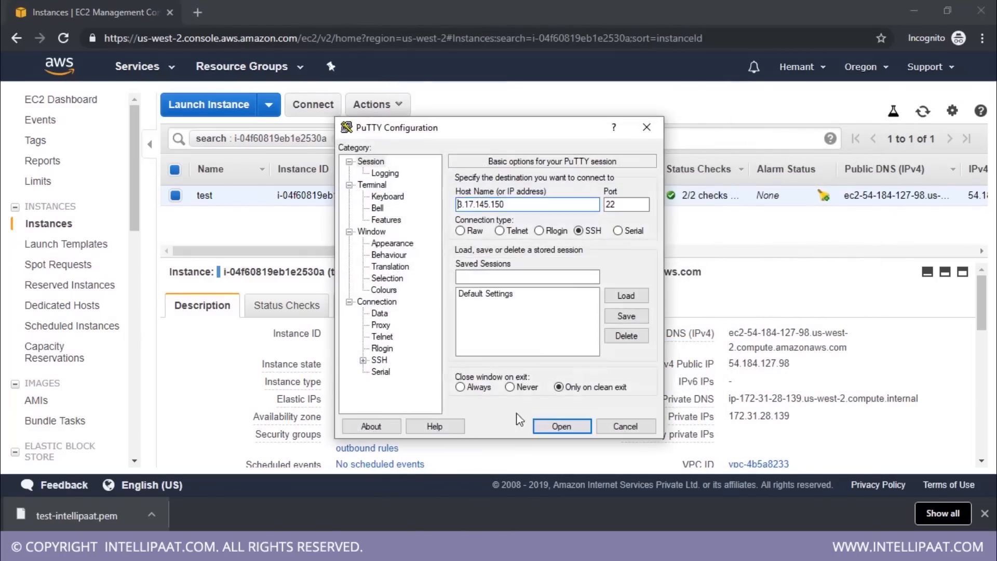
pyautogui.doubleClick(753, 366)
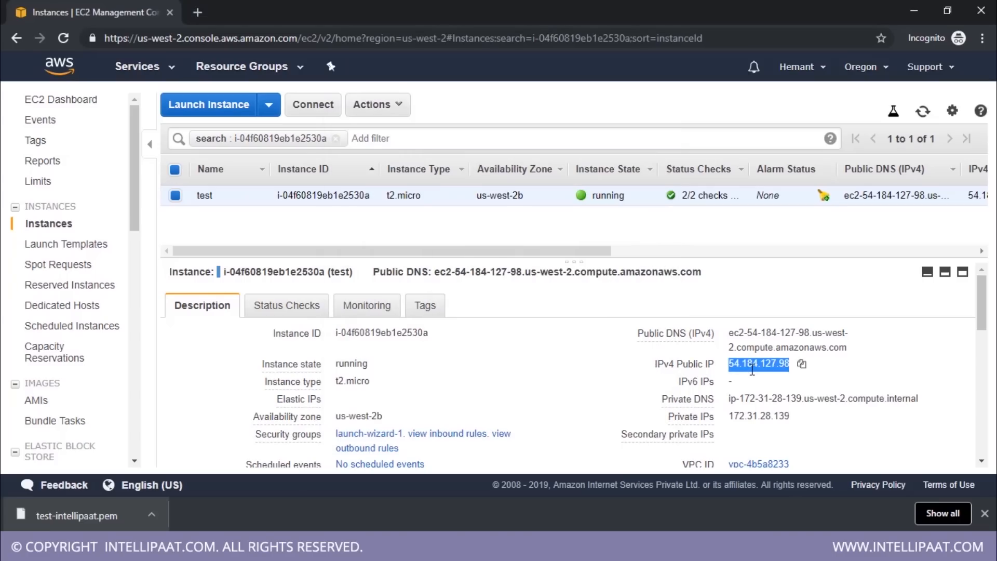
pyautogui.hotkey('alt', 'Tab')
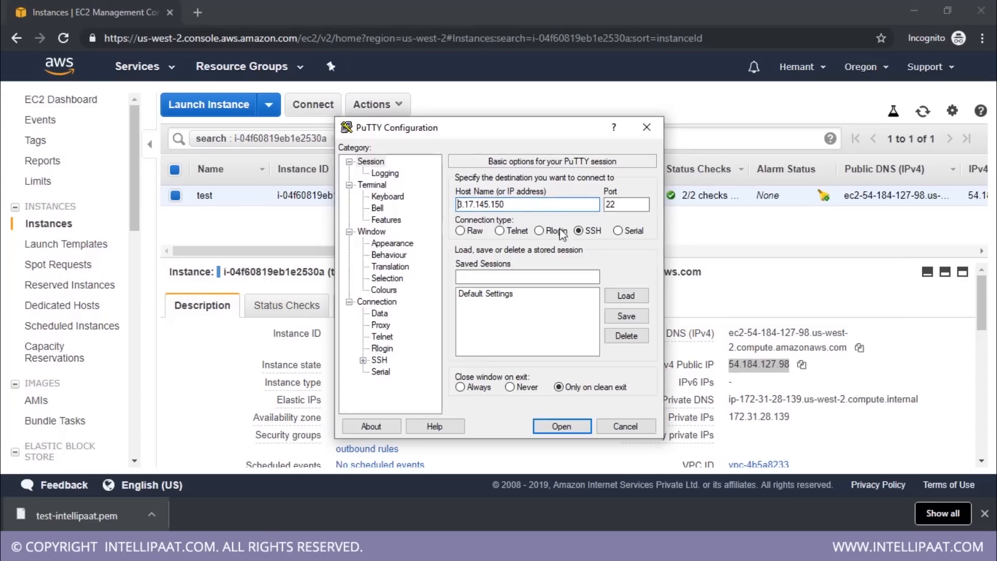
pyautogui.doubleClick(456, 206)
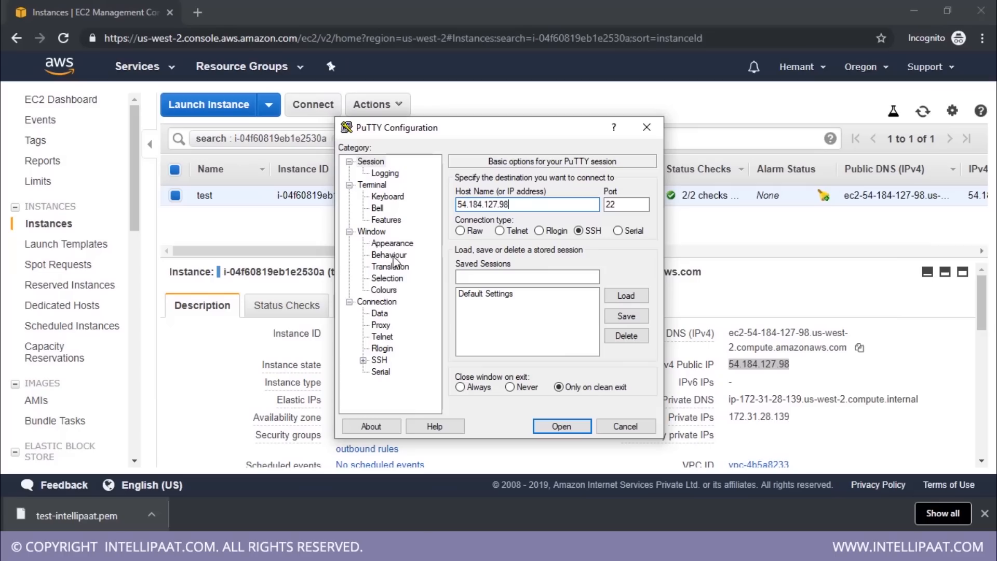
pyautogui.doubleClick(380, 359)
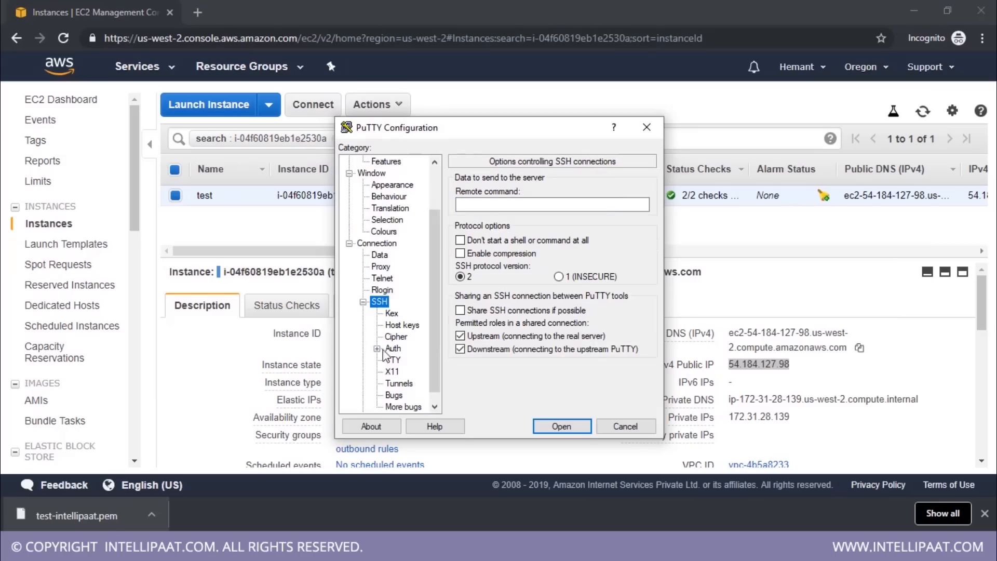
pyautogui.doubleClick(379, 302)
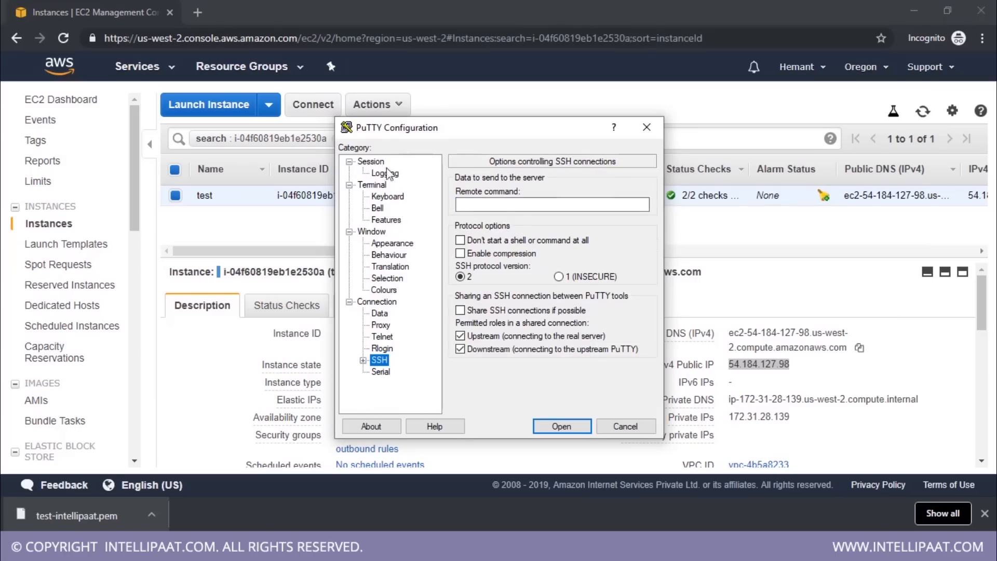
pyautogui.click(371, 162)
pyautogui.press('Tab')
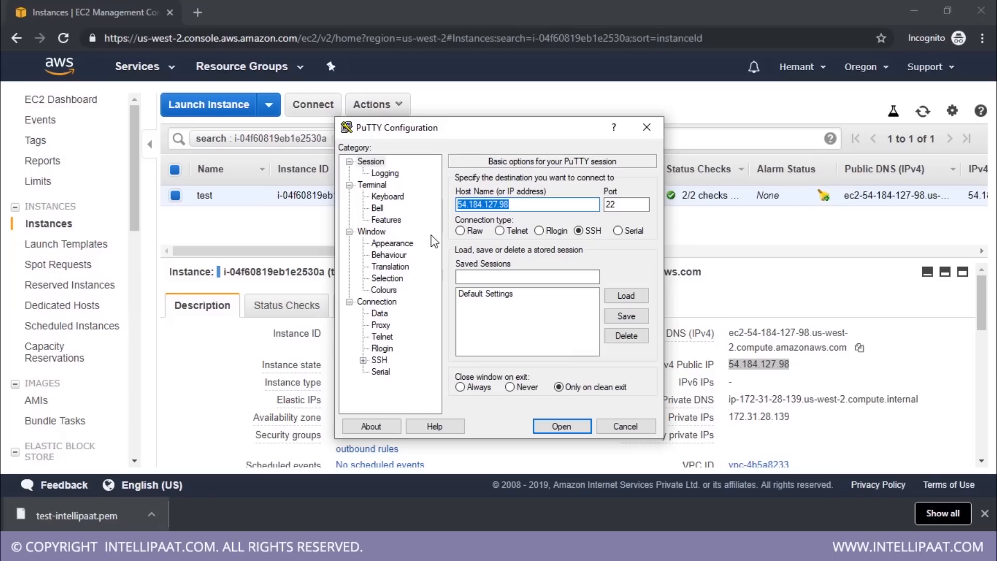
# Select the test key file on the Desktop as the private key for SSH authentication
pyautogui.click(363, 360)
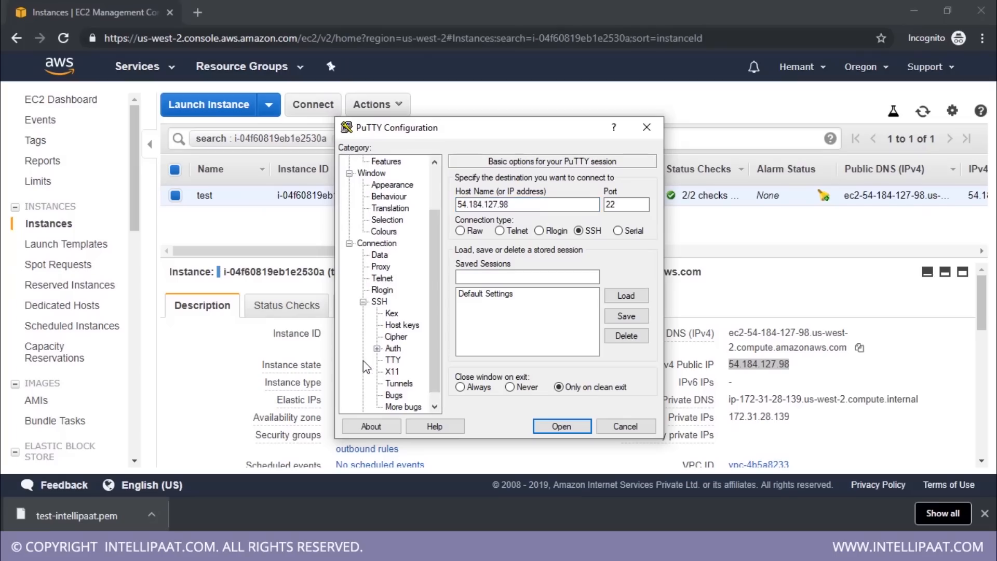
pyautogui.click(393, 349)
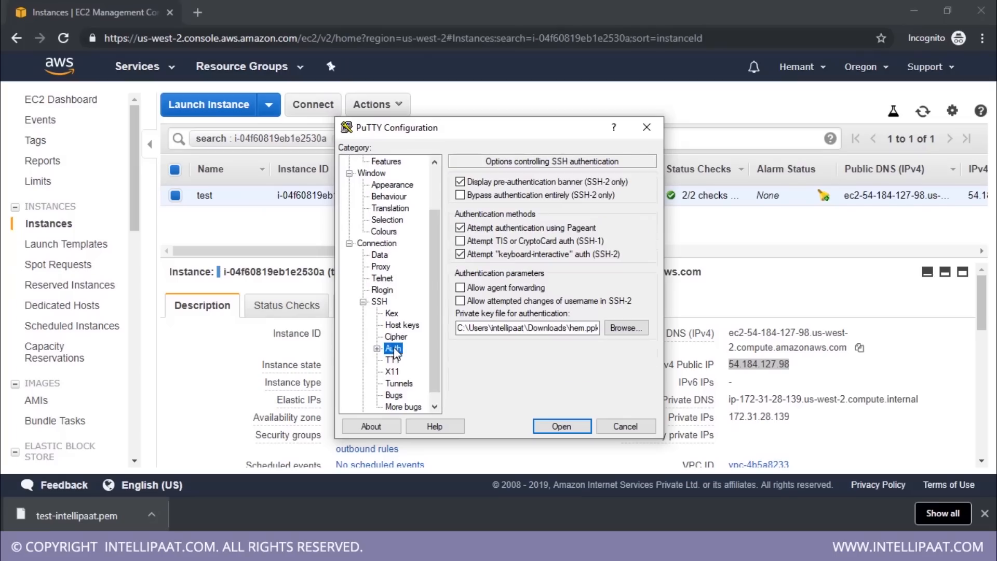
pyautogui.click(616, 329)
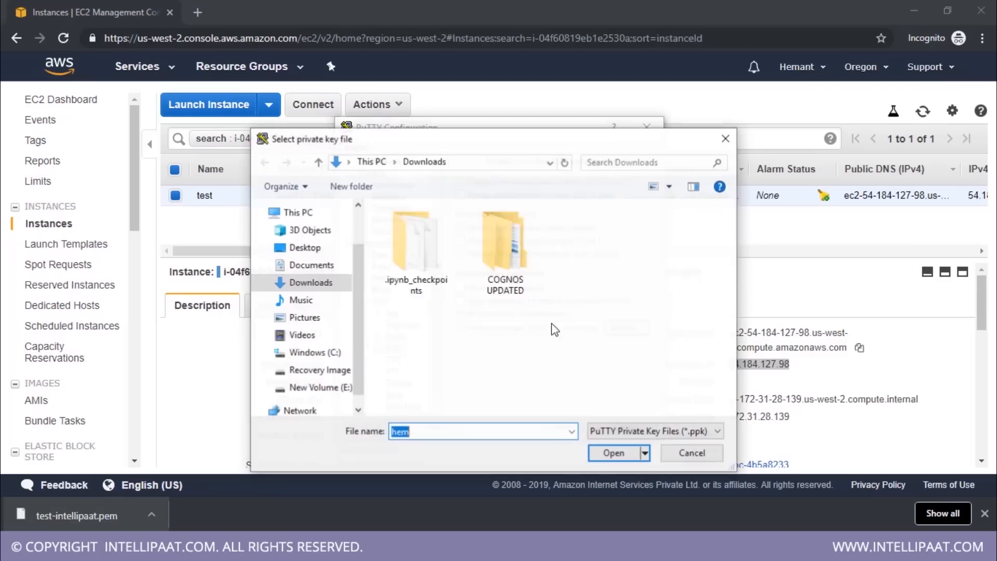
pyautogui.click(317, 250)
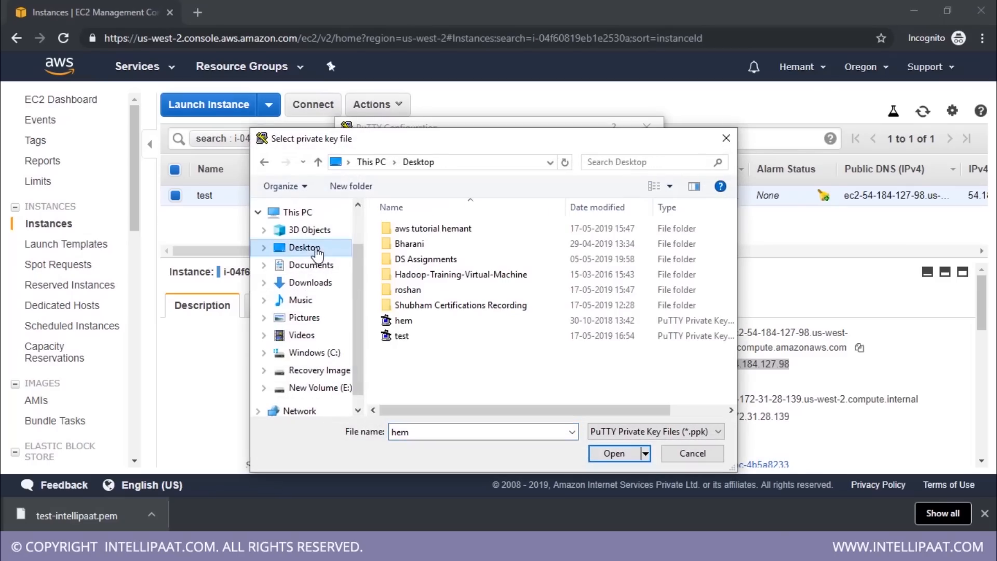
pyautogui.doubleClick(401, 336)
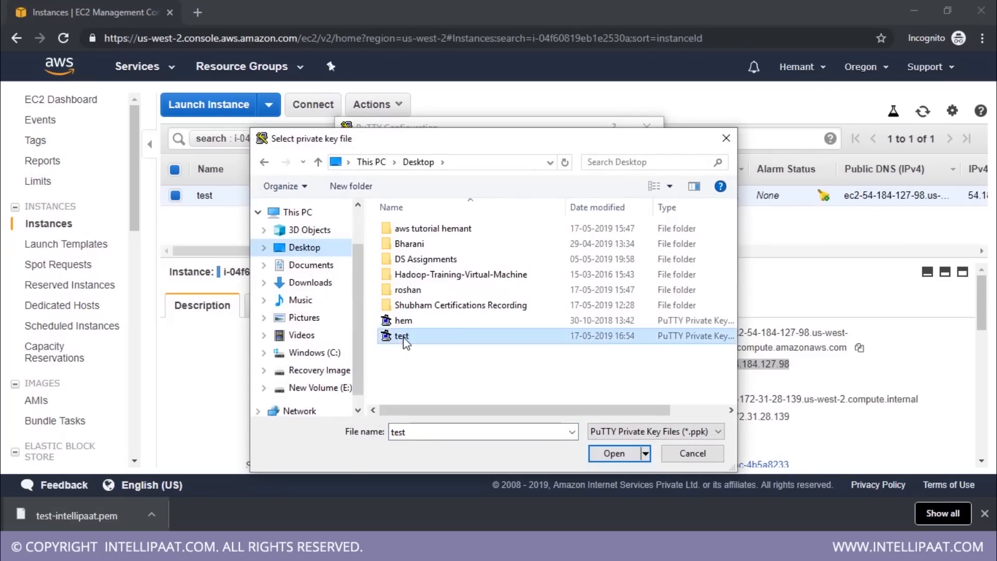
# Connect to the instance, accept its host key, log in as ubuntu, and clear the terminal
pyautogui.click(560, 427)
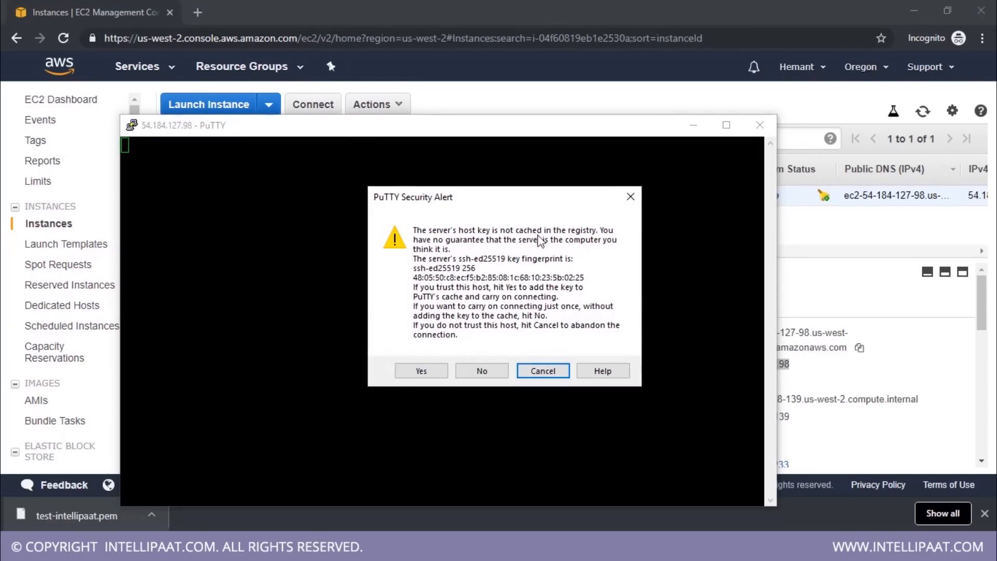
pyautogui.click(435, 369)
pyautogui.moveTo(341, 130); pyautogui.dragTo(422, 81)
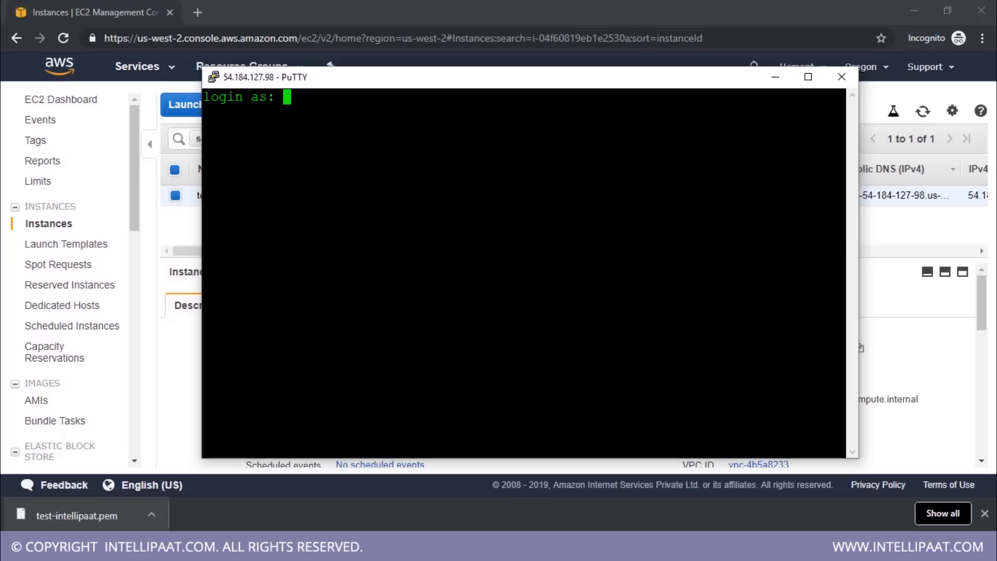
pyautogui.write('ubuntu')
pyautogui.press('Return')
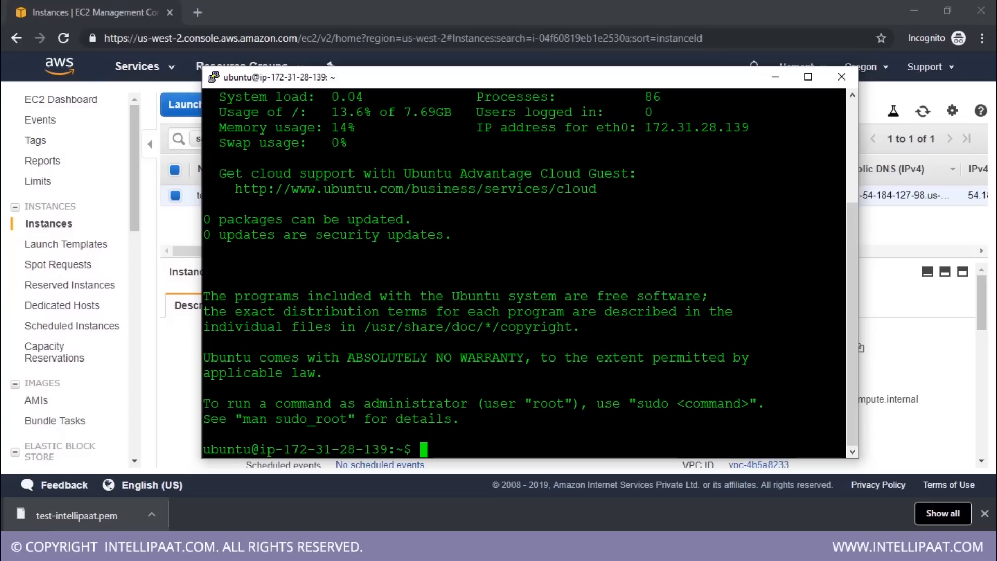
pyautogui.write('clear')
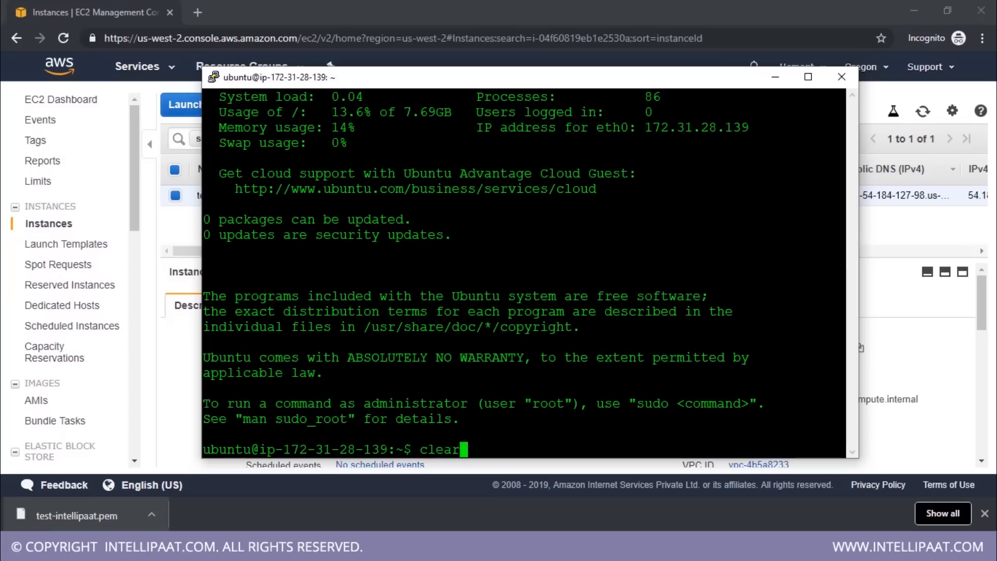
pyautogui.press('Return')
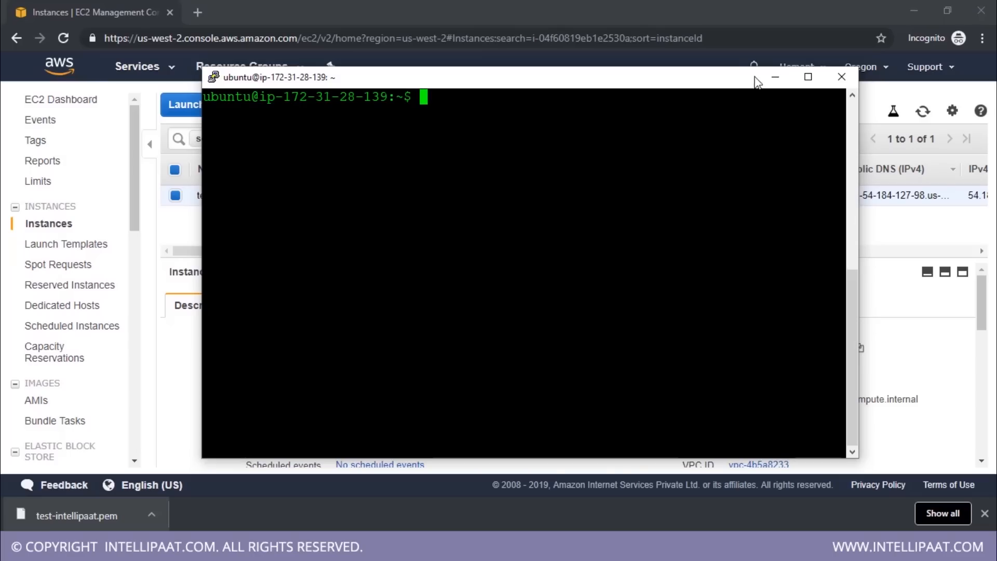
# Switch back to the EC2 console and start launching another instance from the Microsoft Windows Server 2019 Base AMI
pyautogui.click(773, 77)
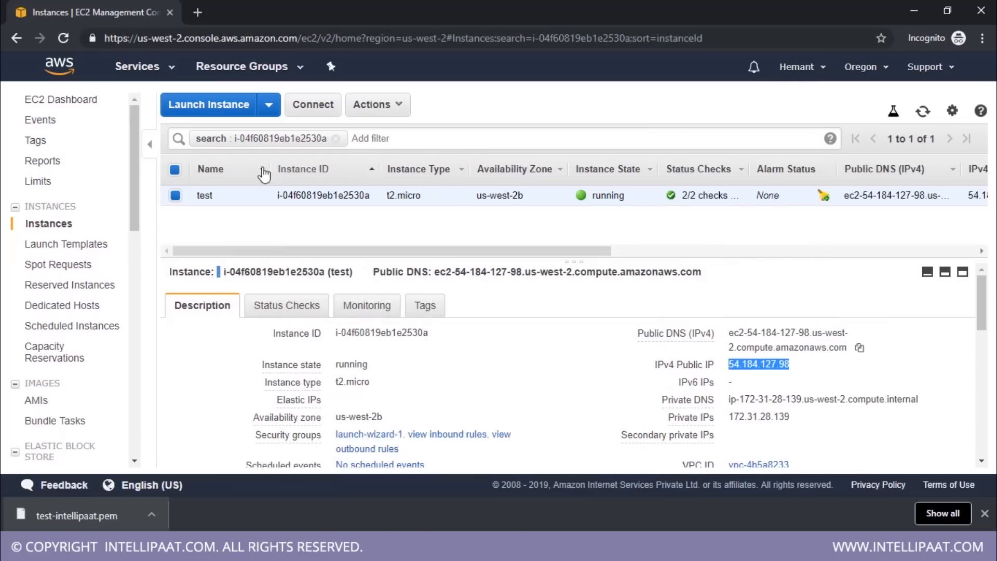
pyautogui.click(217, 107)
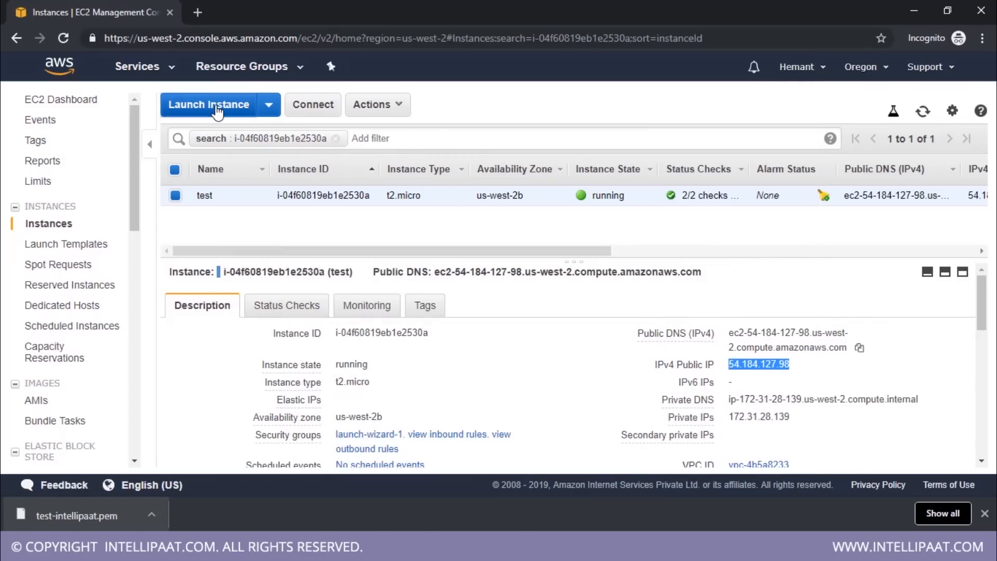
pyautogui.scroll(-5, 636, 319)
pyautogui.scroll(-10, 637, 319)
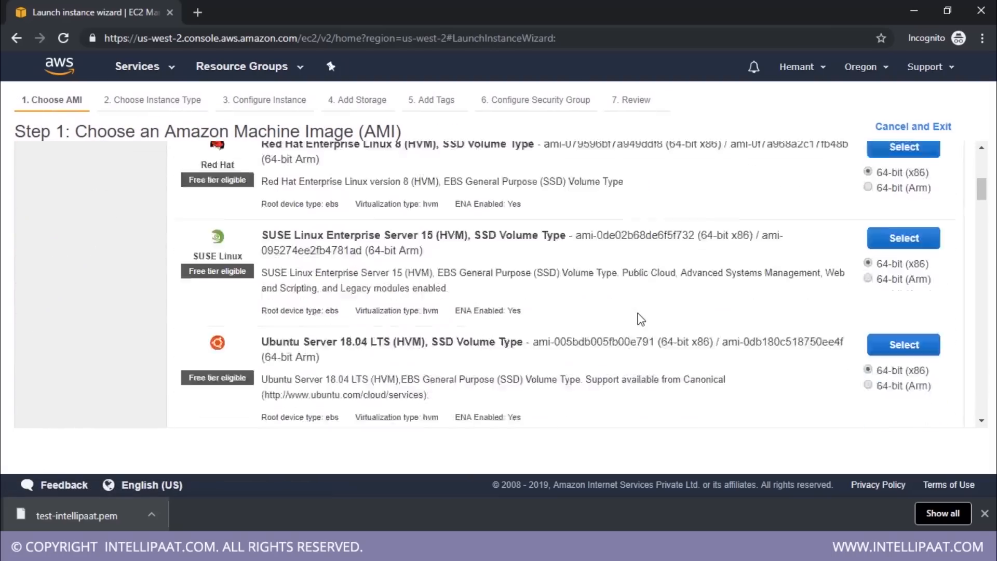
pyautogui.scroll(1, 636, 304)
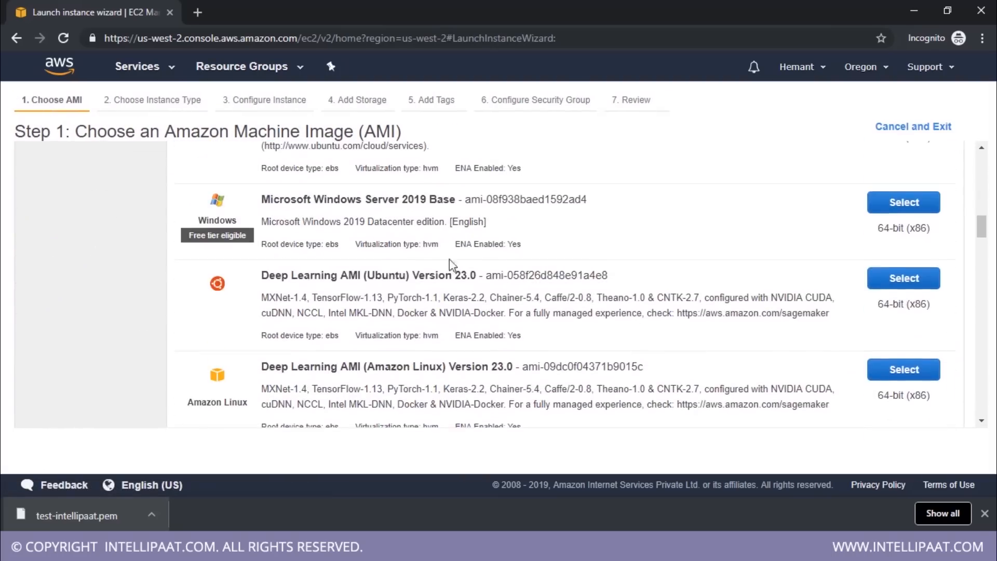
pyautogui.click(911, 207)
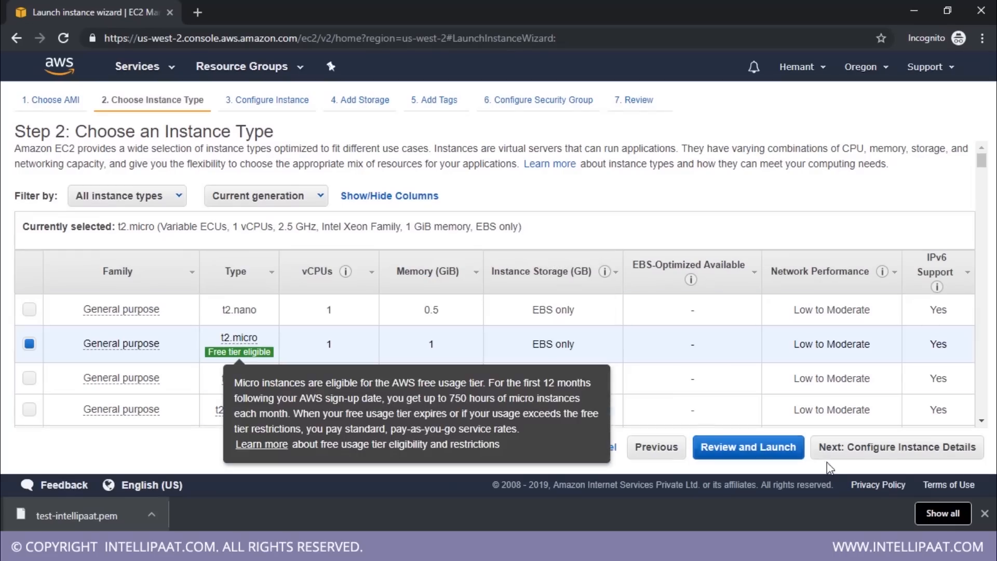
# Keep the t2.micro type and default details, storage, tags and RDP security group, and proceed to the launch review
pyautogui.click(943, 456)
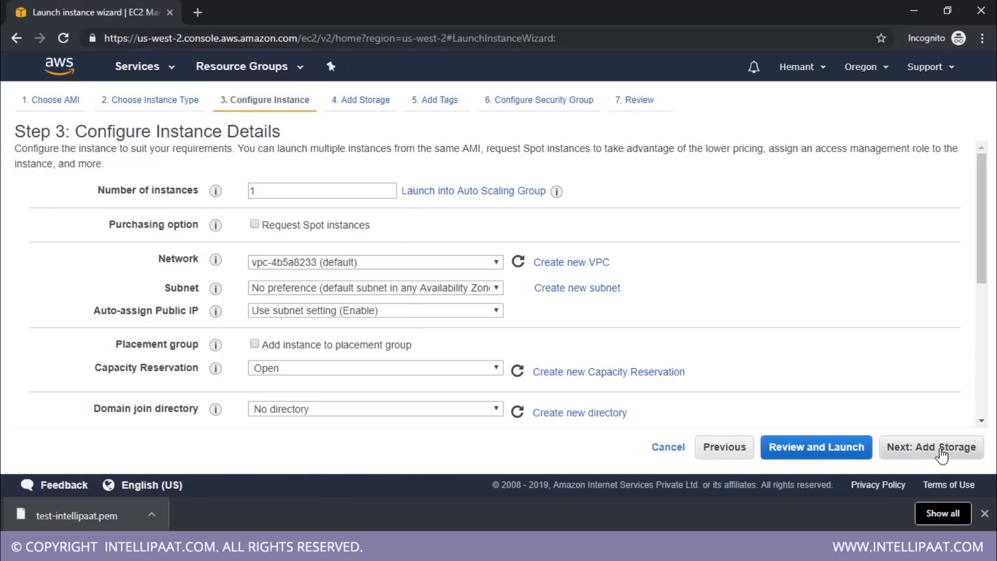
pyautogui.click(943, 455)
pyautogui.doubleClick(367, 277)
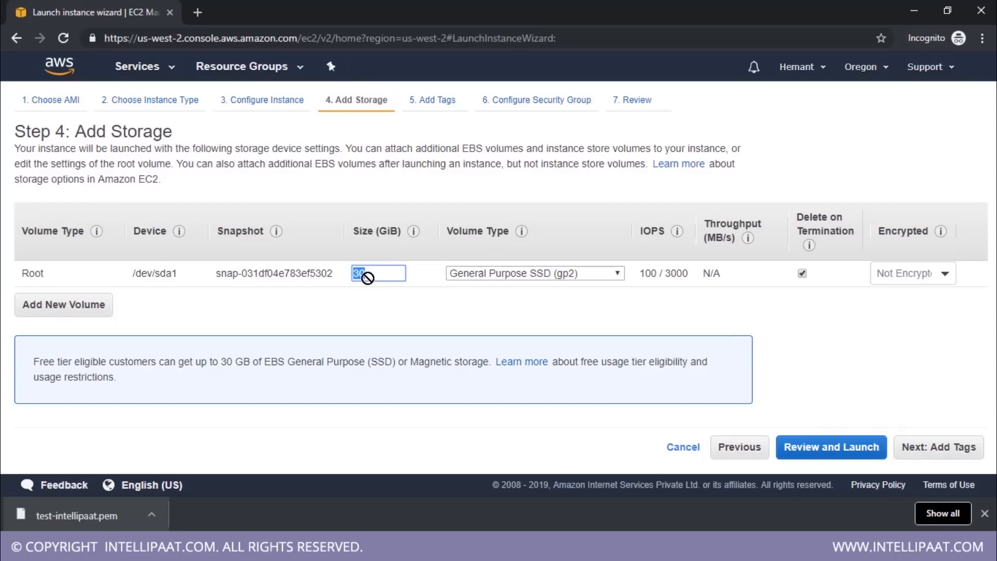
pyautogui.click(939, 454)
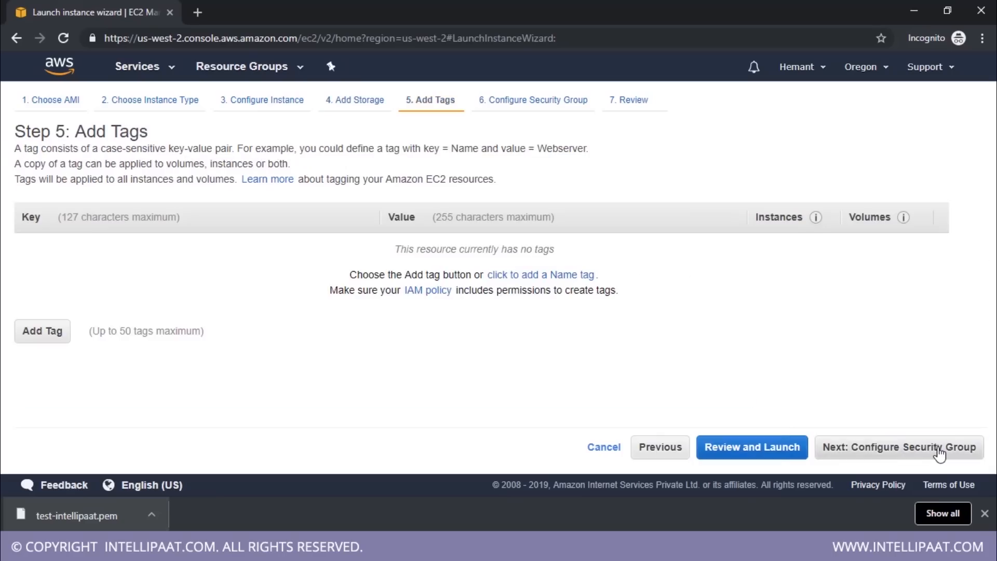
pyautogui.click(939, 453)
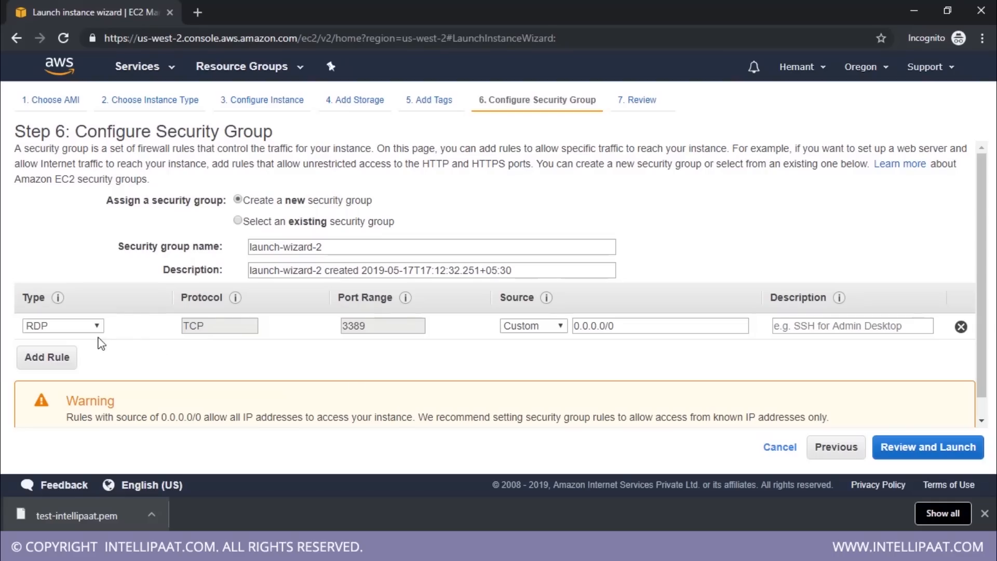
pyautogui.click(931, 447)
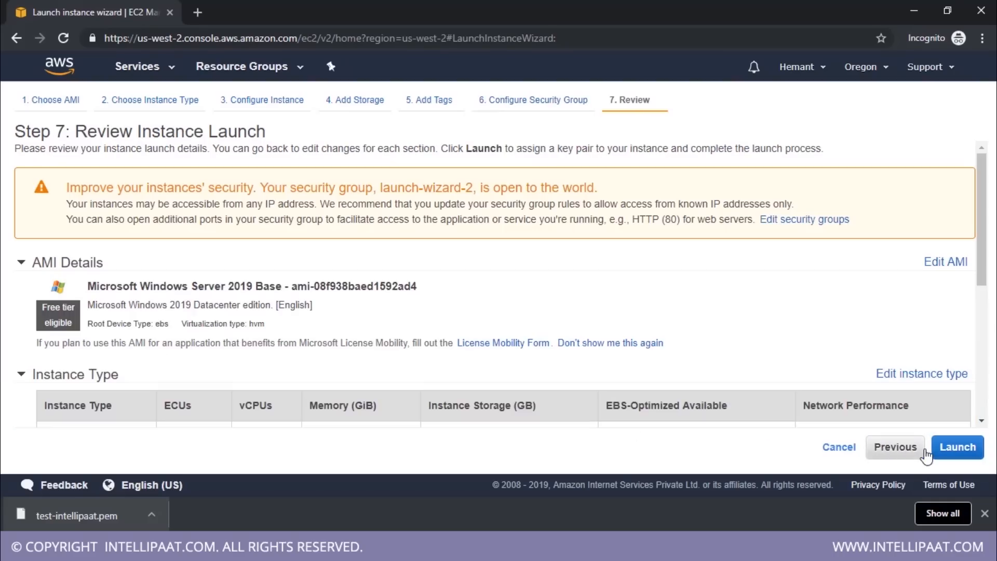
# Launch the instance with the existing test-intellipaat key pair, acknowledging access to its private key file
pyautogui.click(957, 447)
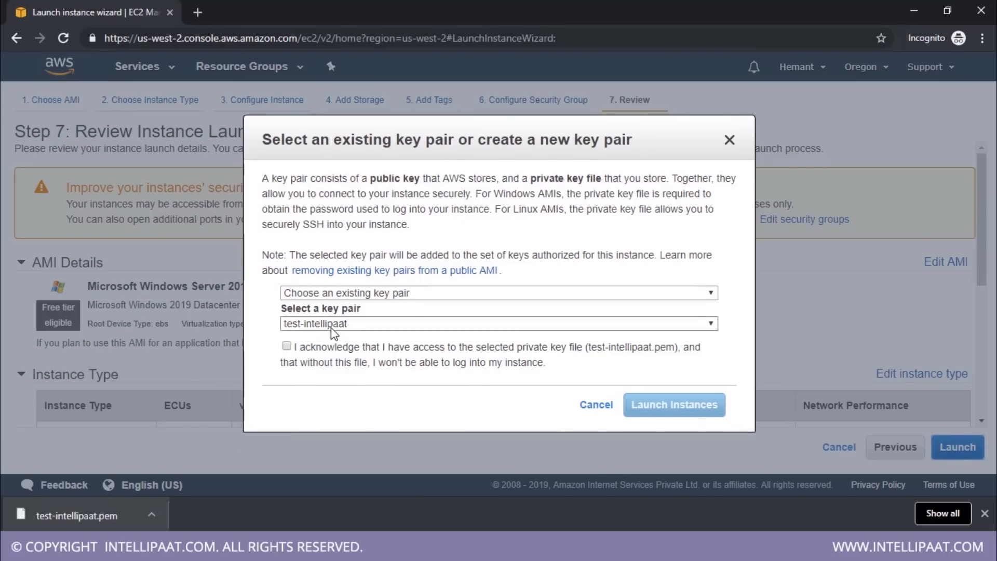
pyautogui.click(328, 347)
pyautogui.click(657, 410)
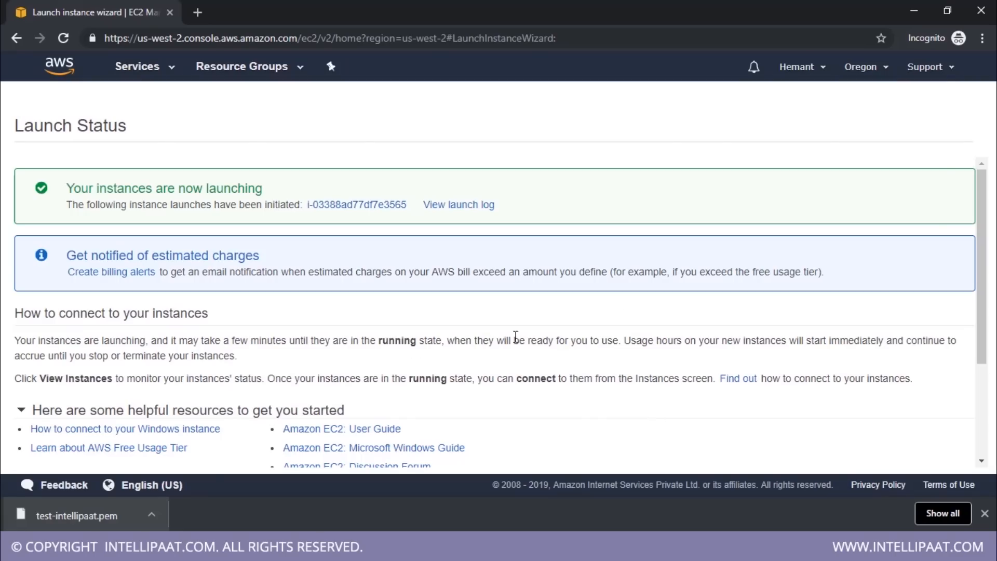
# Open the new instance in the instance list, remove the search filter, and name the instance windows
pyautogui.click(342, 204)
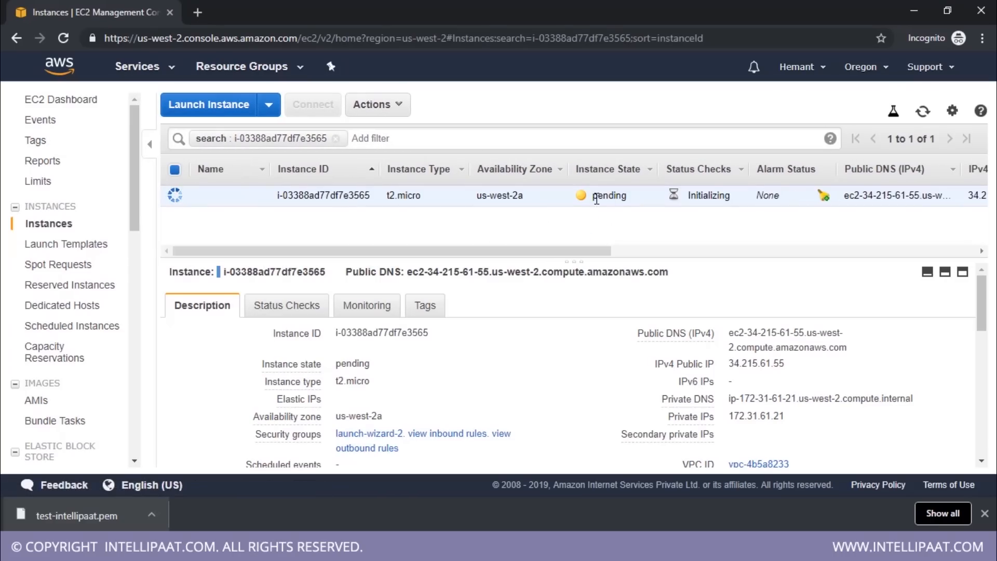
pyautogui.click(336, 138)
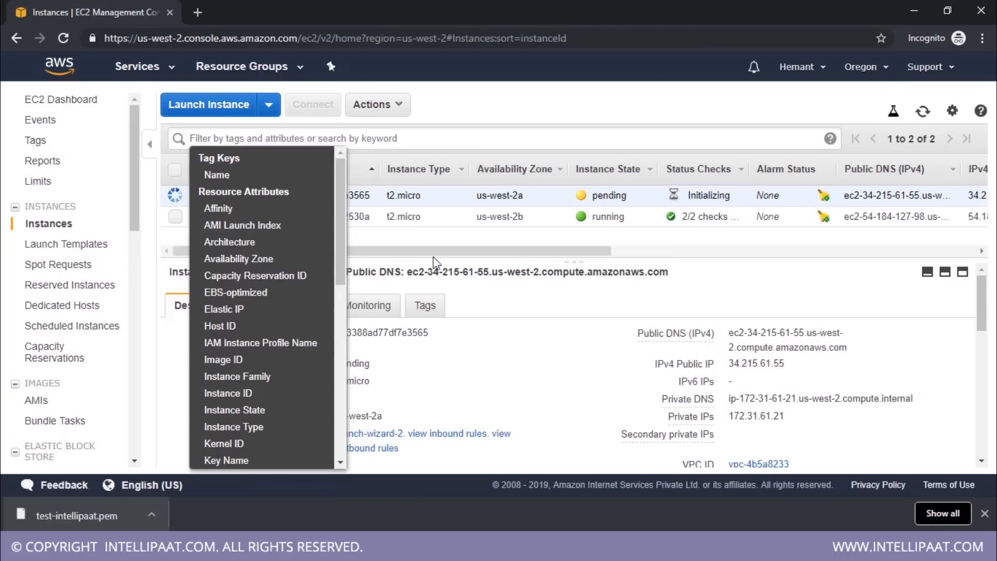
pyautogui.click(514, 261)
pyautogui.click(255, 195)
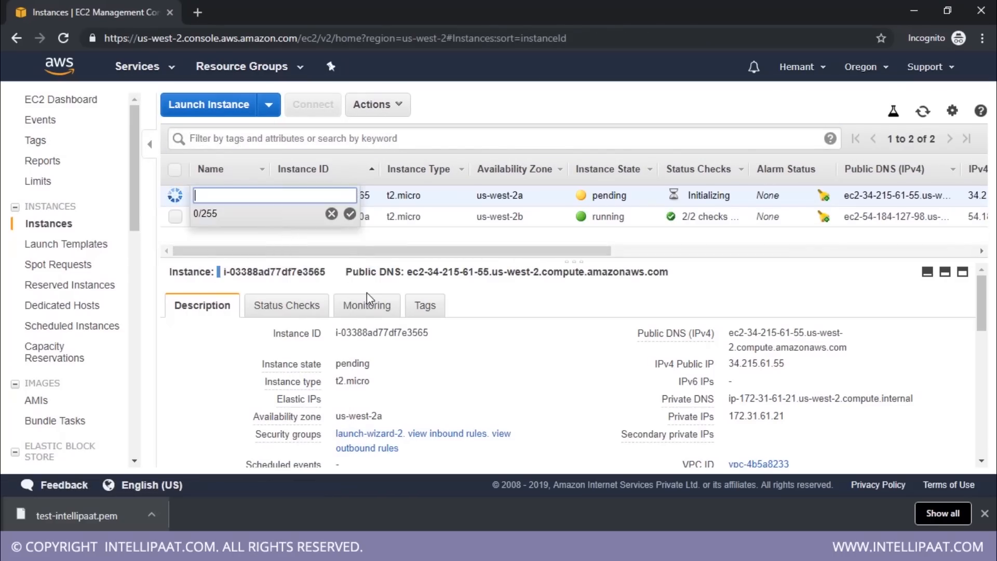
pyautogui.write('windows')
pyautogui.press('Return')
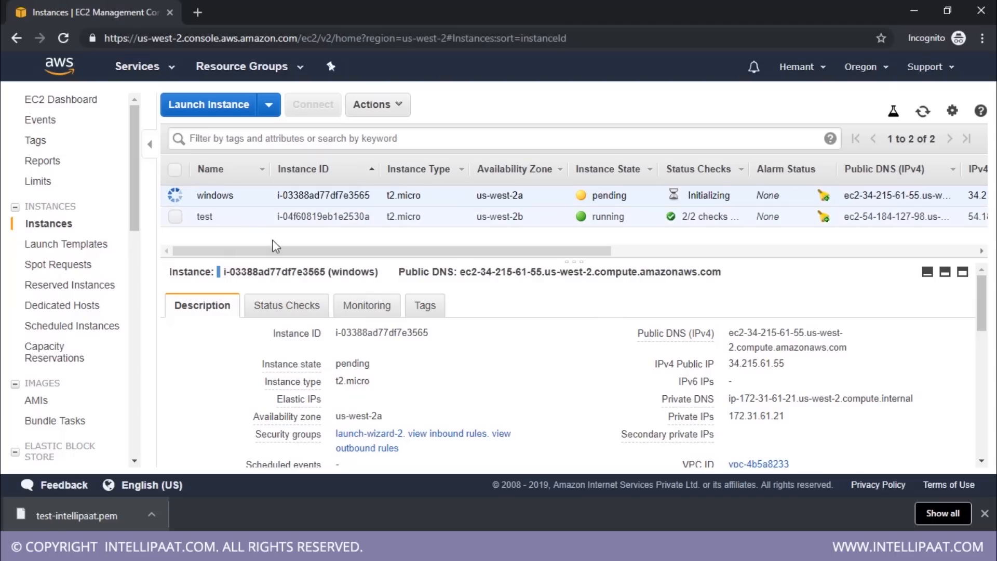
pyautogui.doubleClick(743, 364)
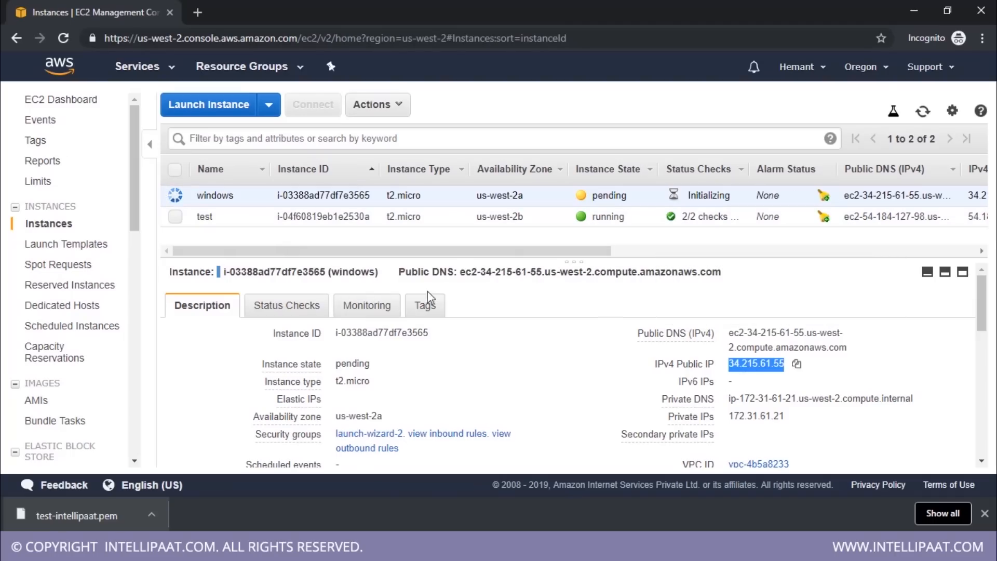
pyautogui.click(374, 107)
pyautogui.click(373, 111)
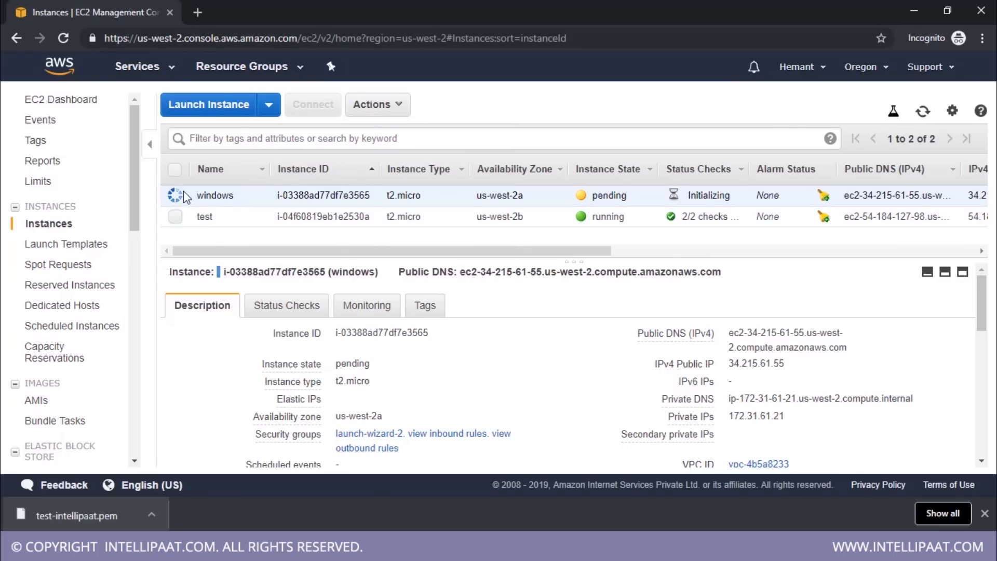
pyautogui.click(398, 111)
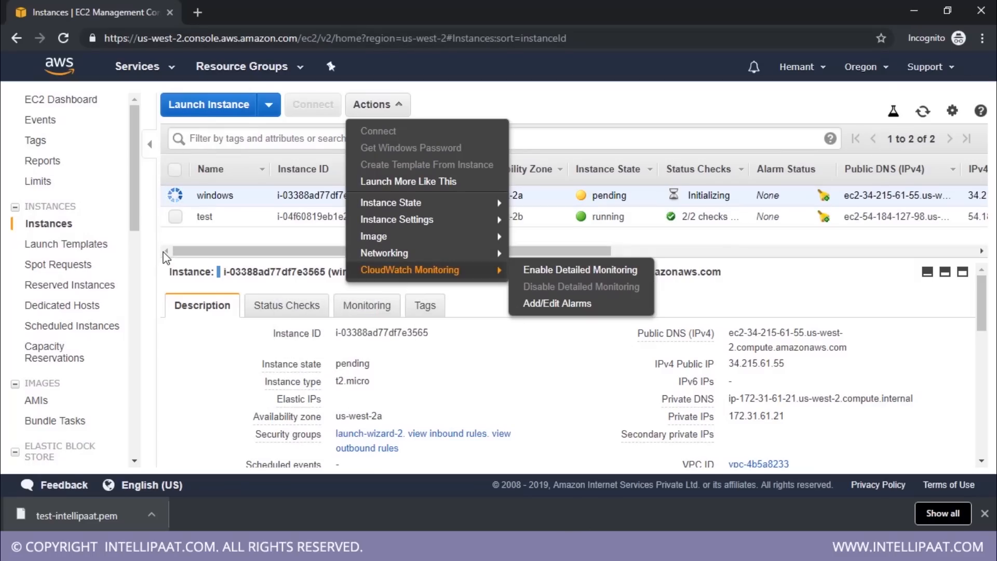
pyautogui.click(270, 255)
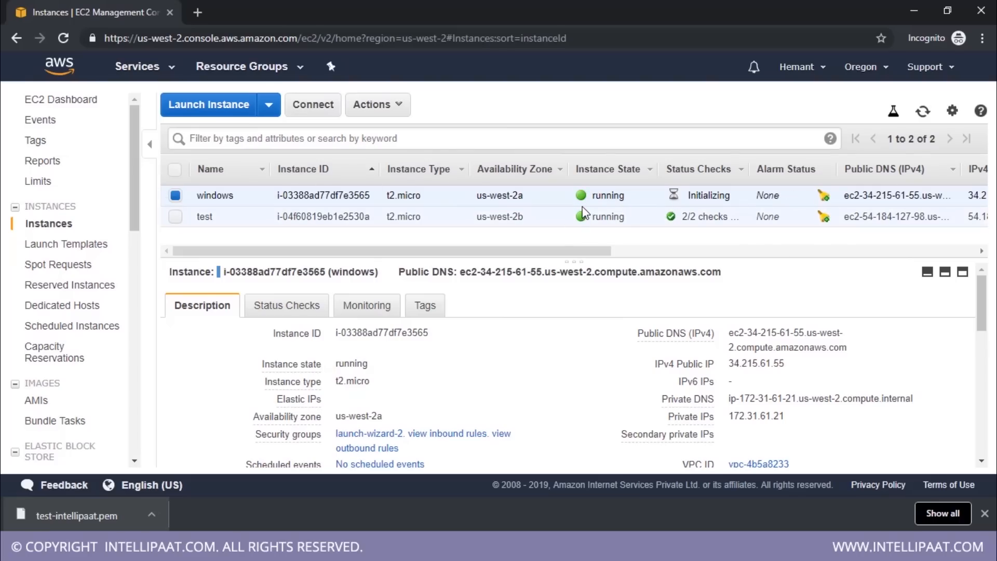
# Open the connection details of the windows instance and download its remote desktop file
pyautogui.click(396, 107)
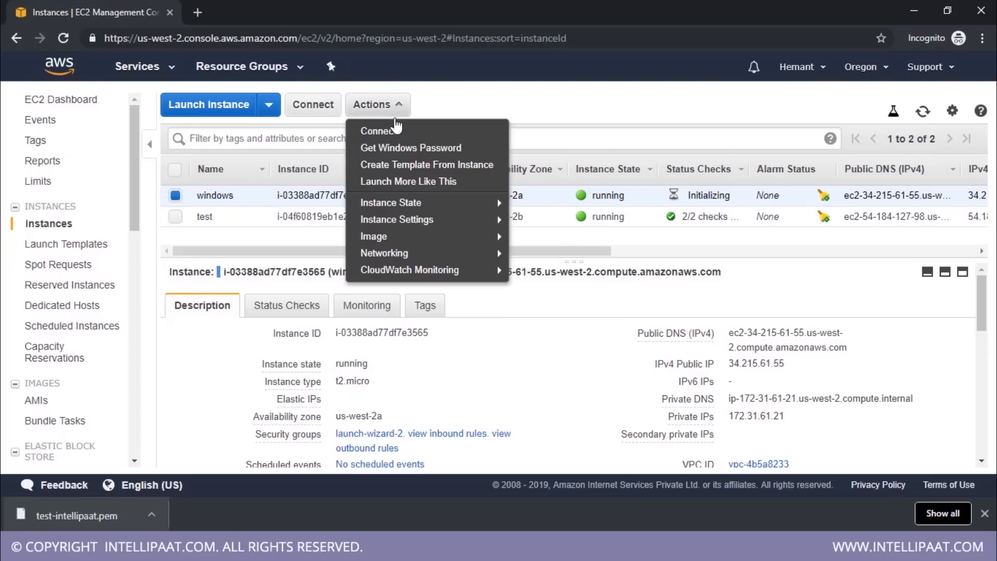
pyautogui.click(396, 136)
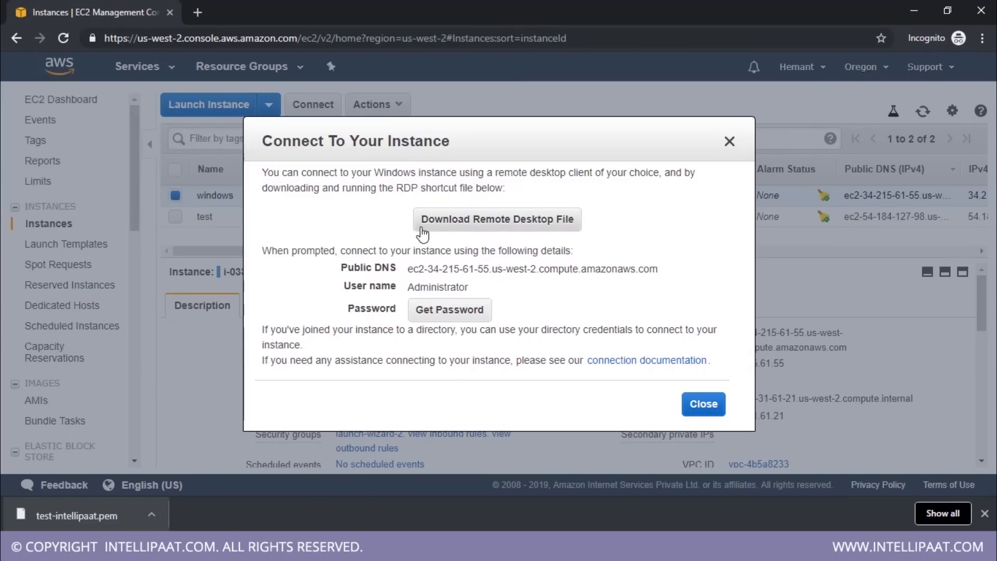
pyautogui.click(512, 224)
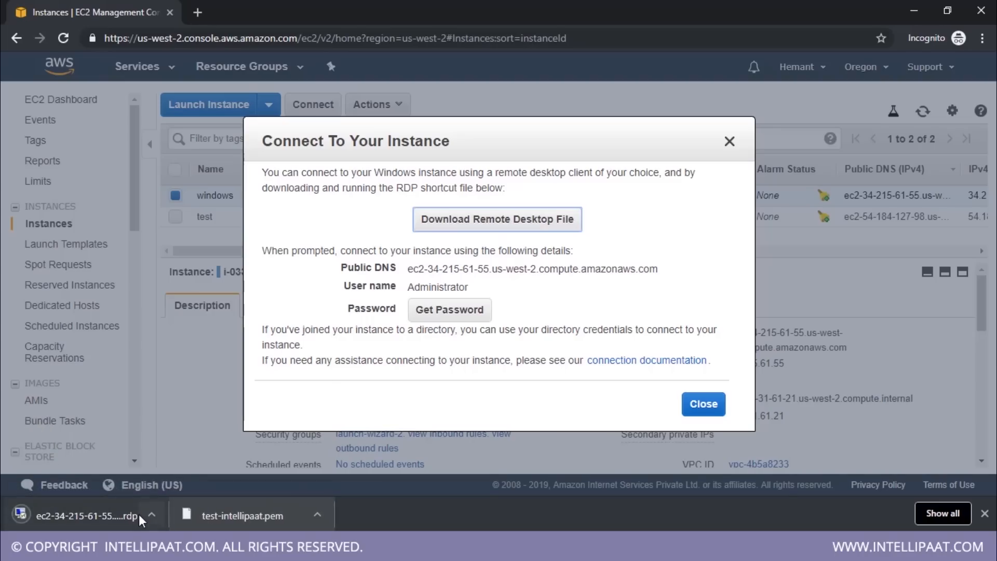
# Try to get the Administrator password from the connection details, read the waiting-time note, and close the dialog
pyautogui.doubleClick(426, 287)
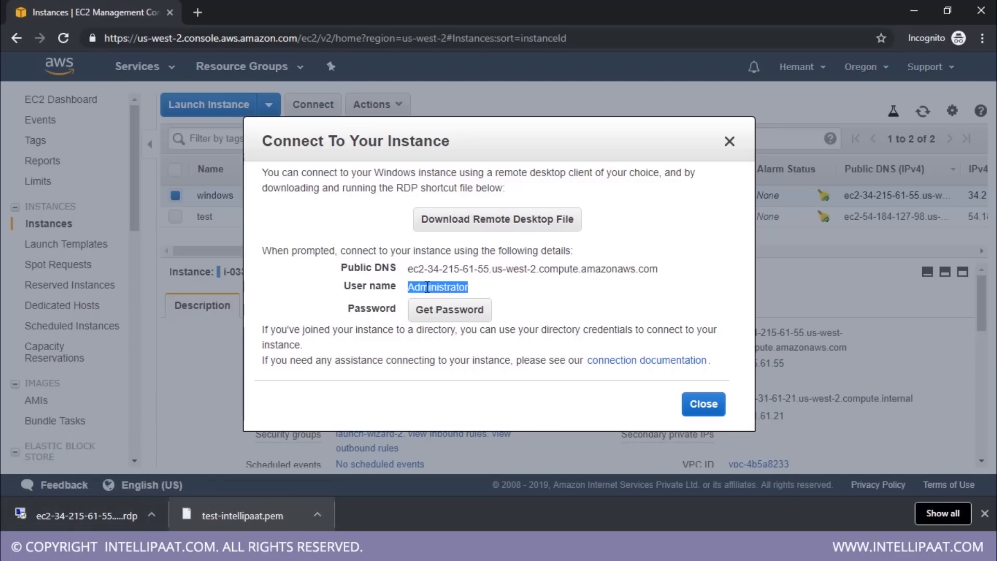
pyautogui.click(425, 311)
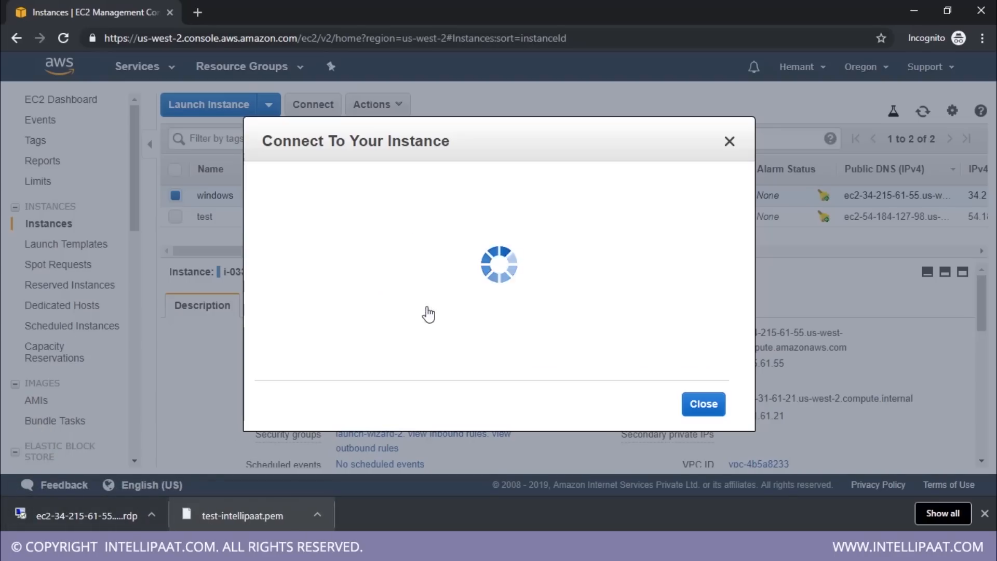
pyautogui.moveTo(314, 200); pyautogui.dragTo(486, 231)
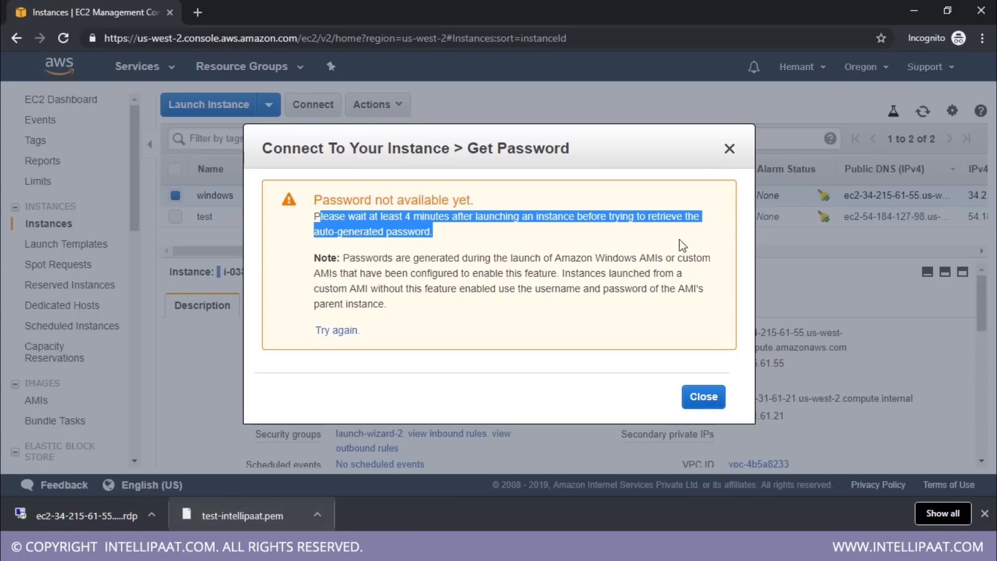
pyautogui.click(396, 216)
pyautogui.doubleClick(396, 216)
pyautogui.click(407, 216)
pyautogui.doubleClick(406, 216)
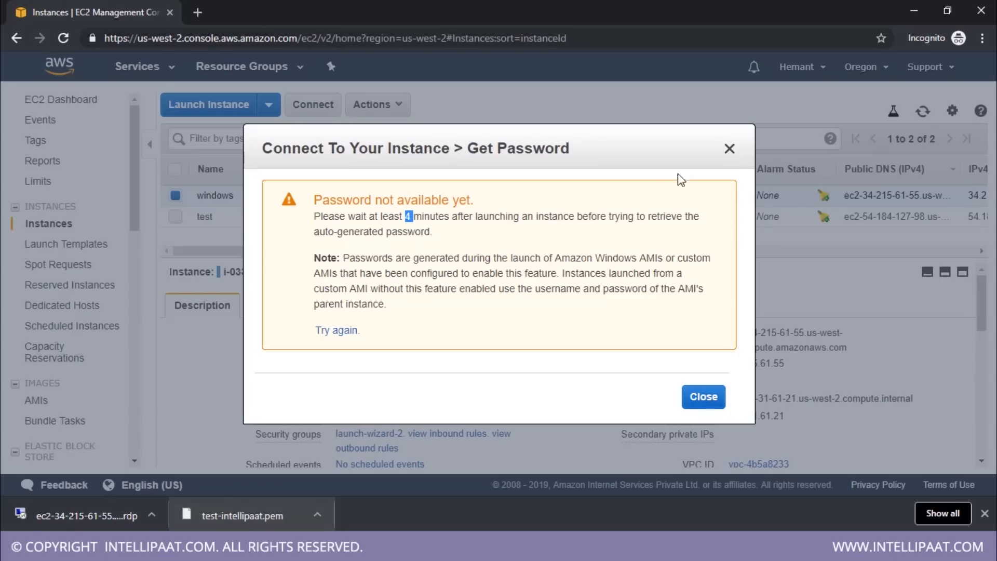
# Open the downloaded RDP file, accept the unknown publisher to connect, and move the credentials prompt aside
pyautogui.click(92, 510)
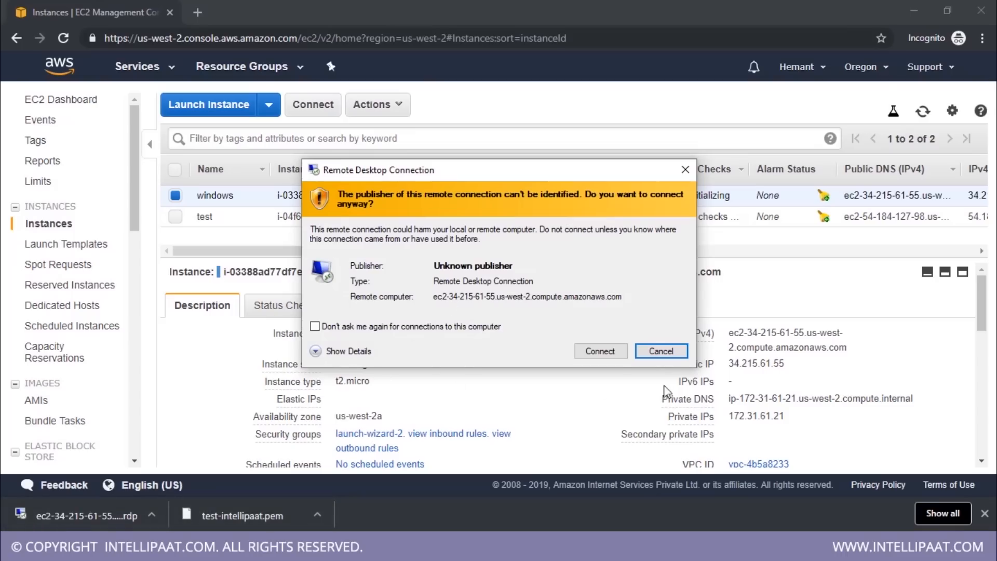
pyautogui.click(594, 352)
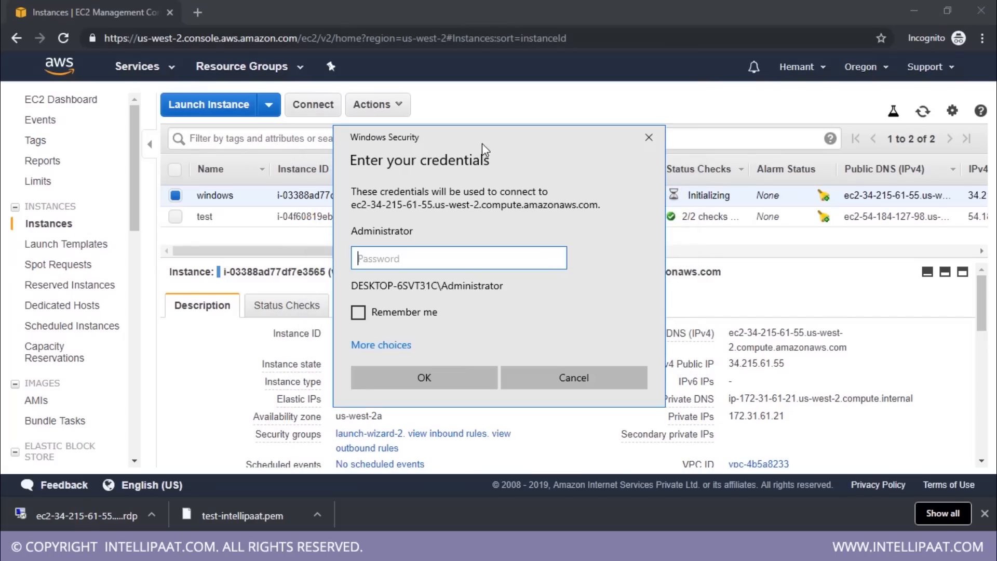
pyautogui.moveTo(487, 135); pyautogui.dragTo(731, 142)
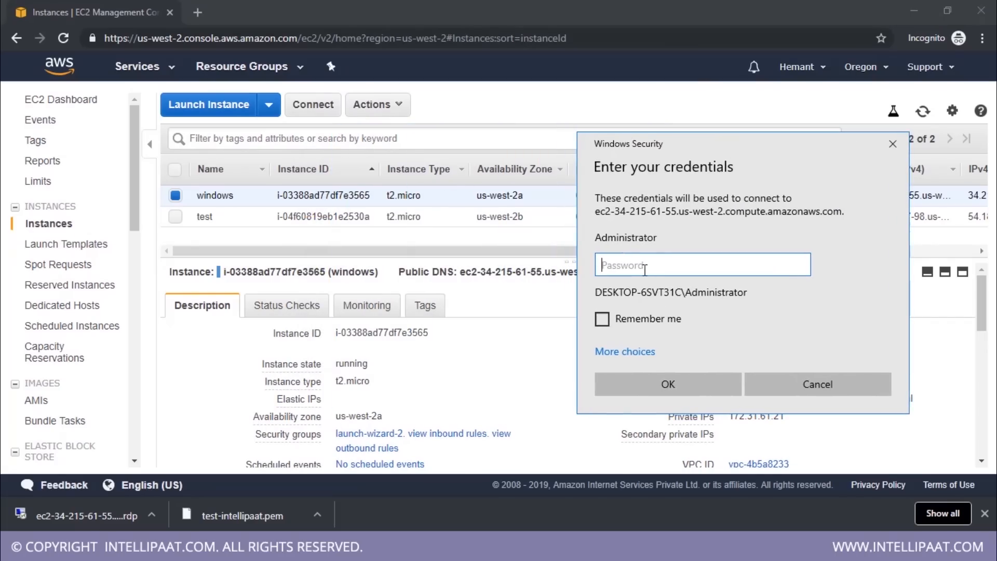
# Try again to retrieve the windows instance's default administrator password, and return to the remote desktop credentials prompt
pyautogui.click(448, 107)
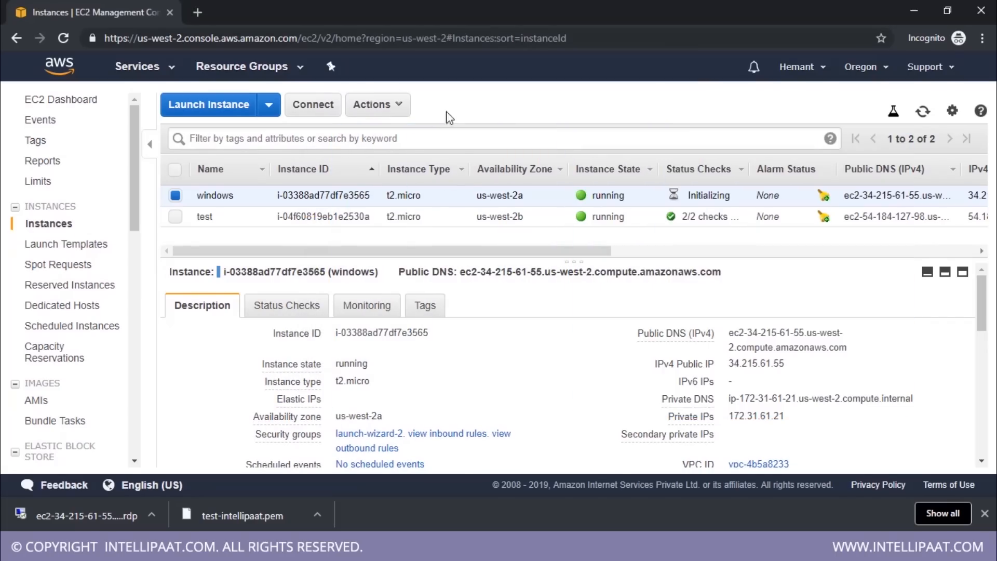
pyautogui.click(395, 106)
pyautogui.click(408, 150)
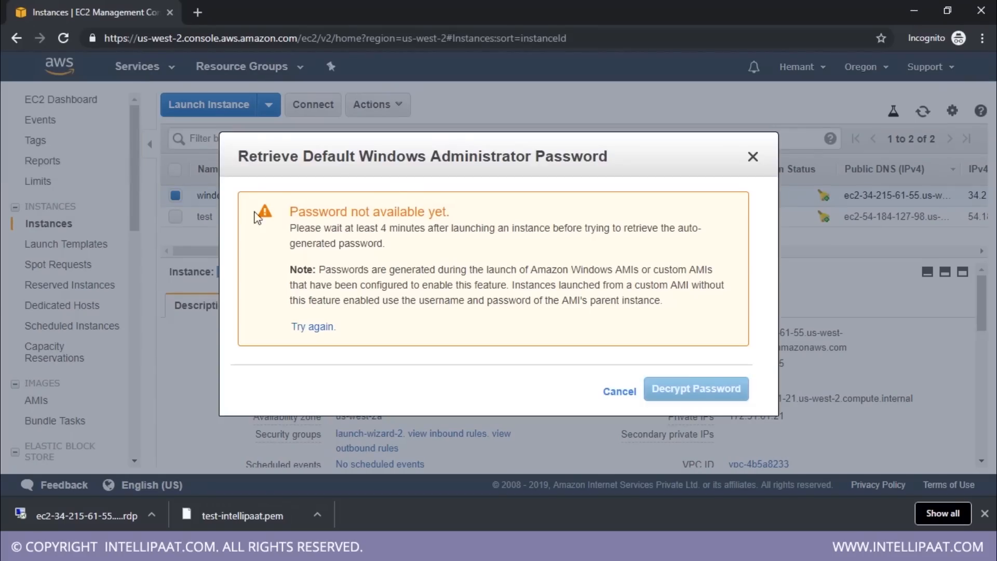
pyautogui.click(753, 156)
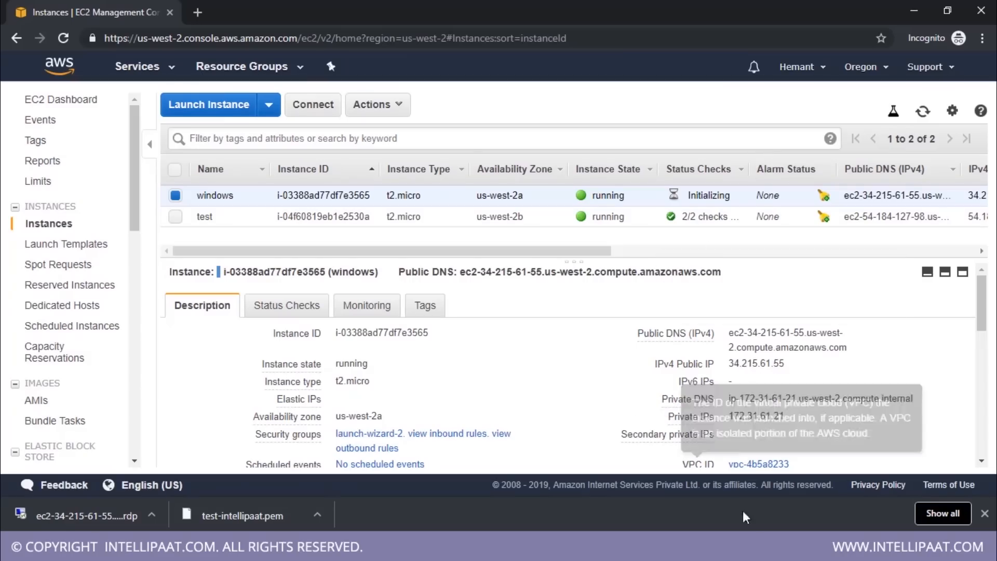
pyautogui.click(758, 540)
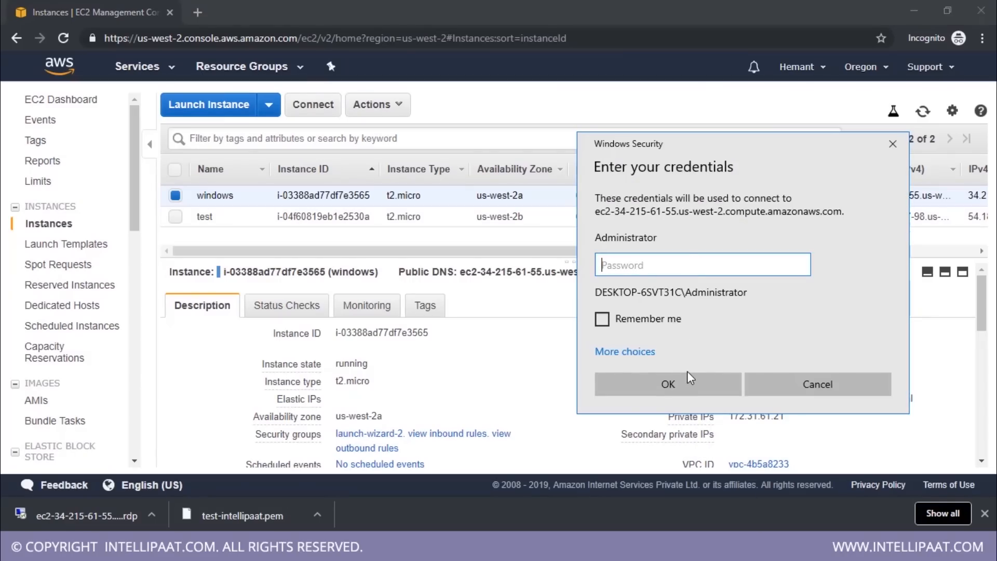
pyautogui.moveTo(722, 153); pyautogui.dragTo(298, 136)
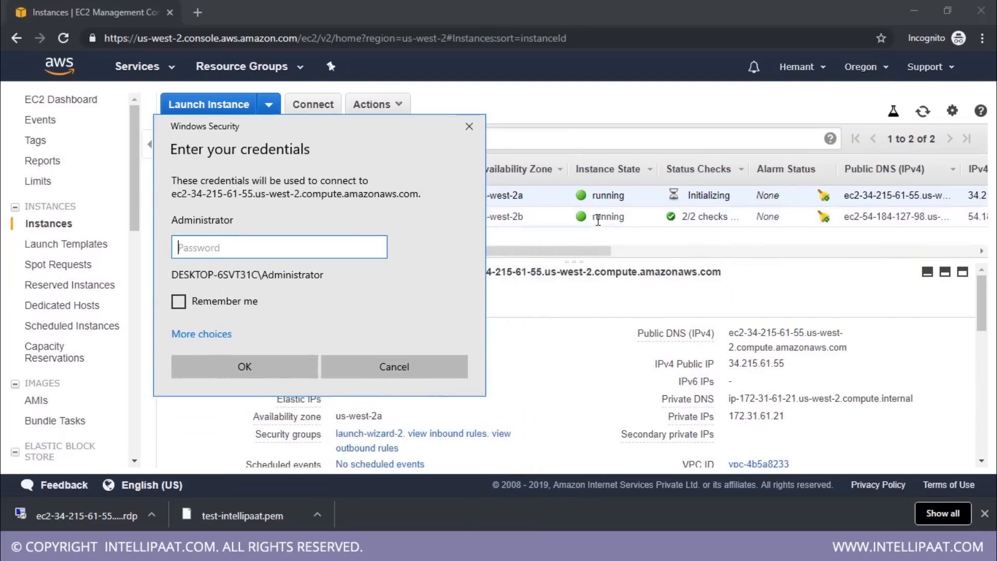
# Decrypt the windows instance's default administrator password using the key pair file test-intellipaat.pem
pyautogui.moveTo(350, 134); pyautogui.dragTo(782, 150)
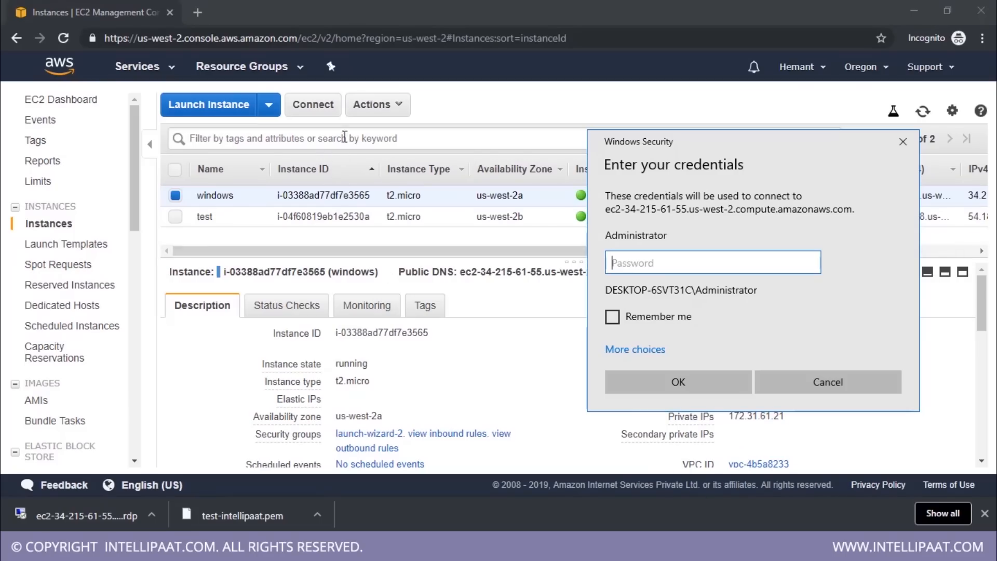
pyautogui.click(369, 114)
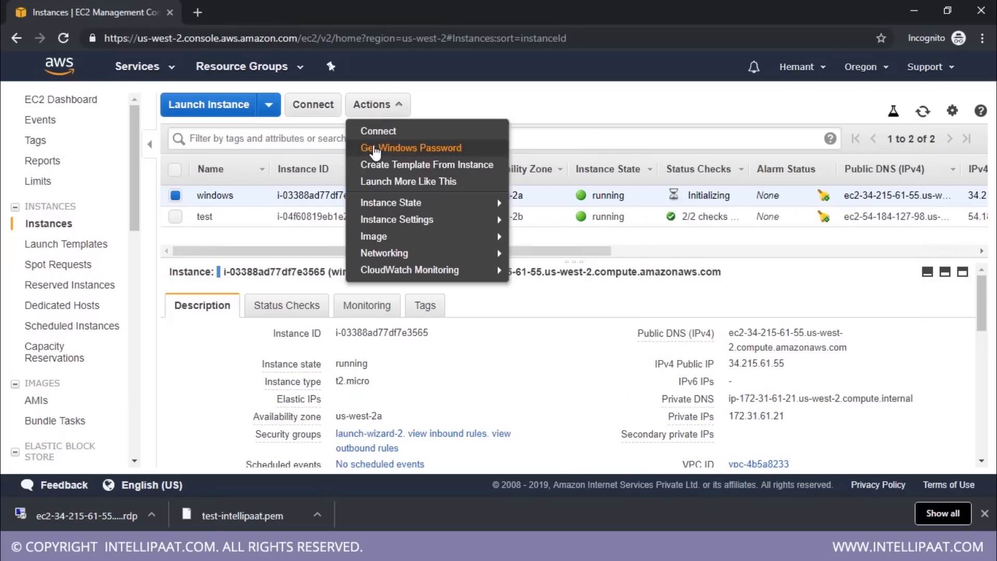
pyautogui.click(374, 149)
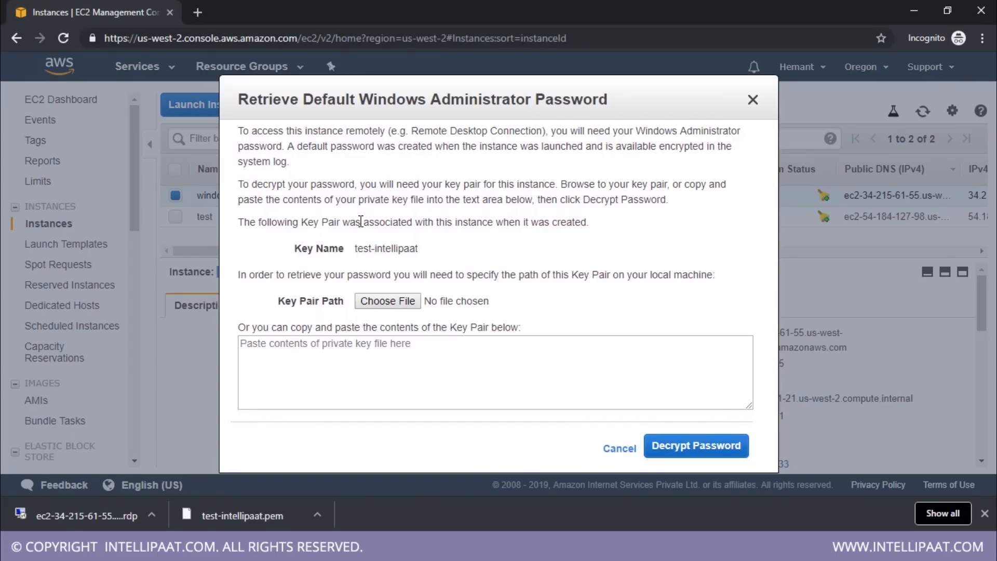
pyautogui.moveTo(288, 303); pyautogui.dragTo(321, 304)
pyautogui.click(387, 301)
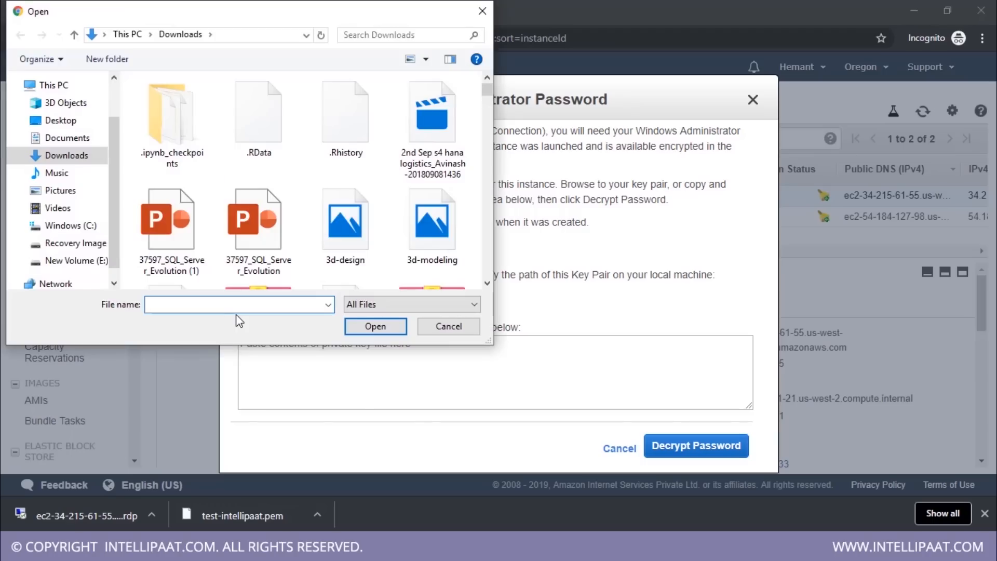
pyautogui.write('test')
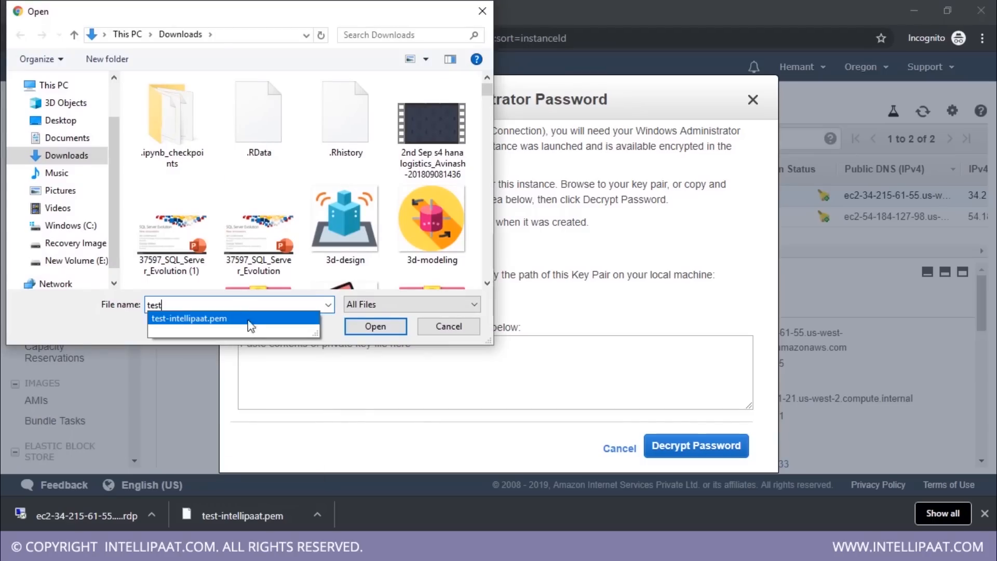
pyautogui.click(252, 325)
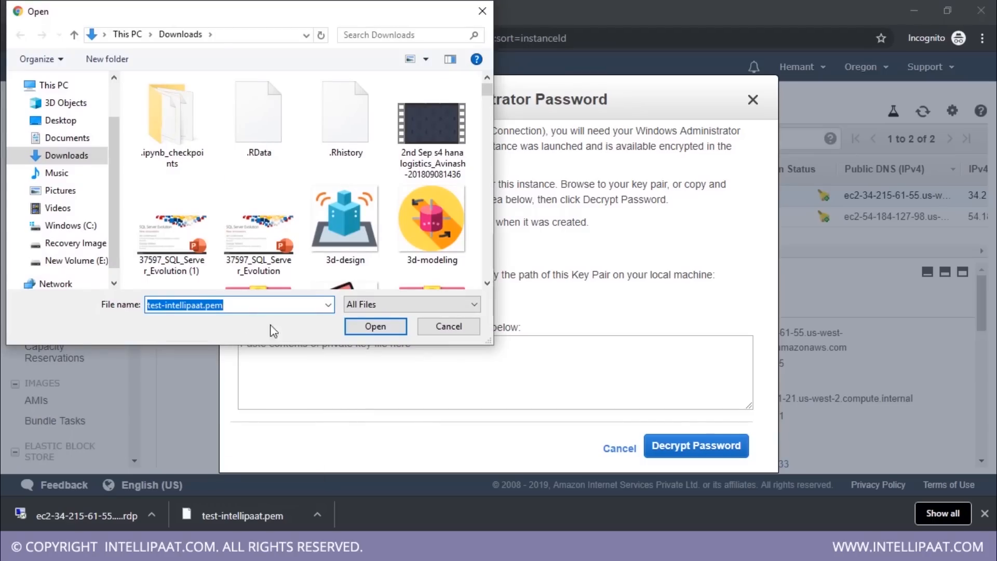
pyautogui.click(364, 327)
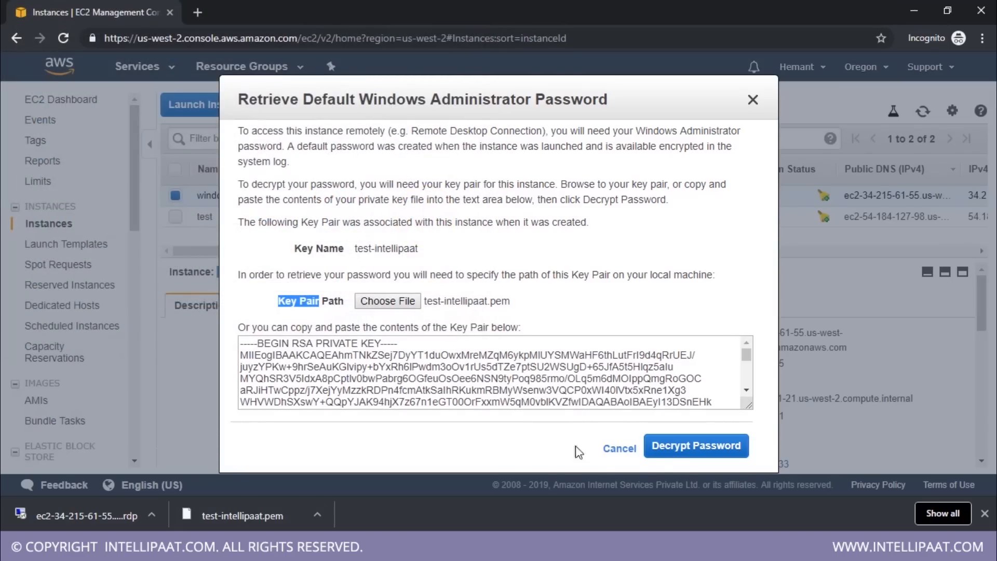
pyautogui.click(684, 448)
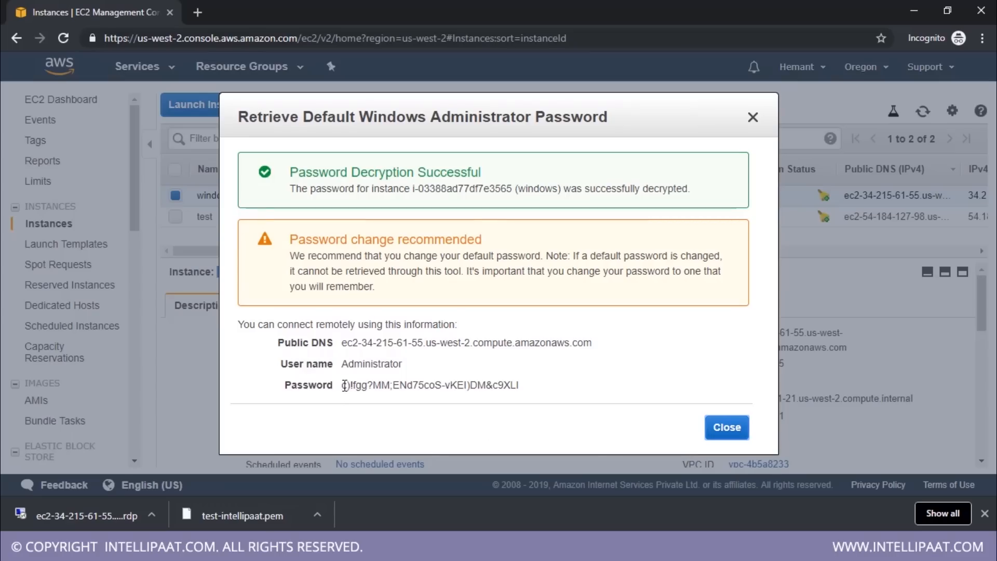
# Copy the decrypted administrator password into the remote desktop credentials prompt and connect despite the certificate errors
pyautogui.moveTo(341, 386); pyautogui.dragTo(521, 389)
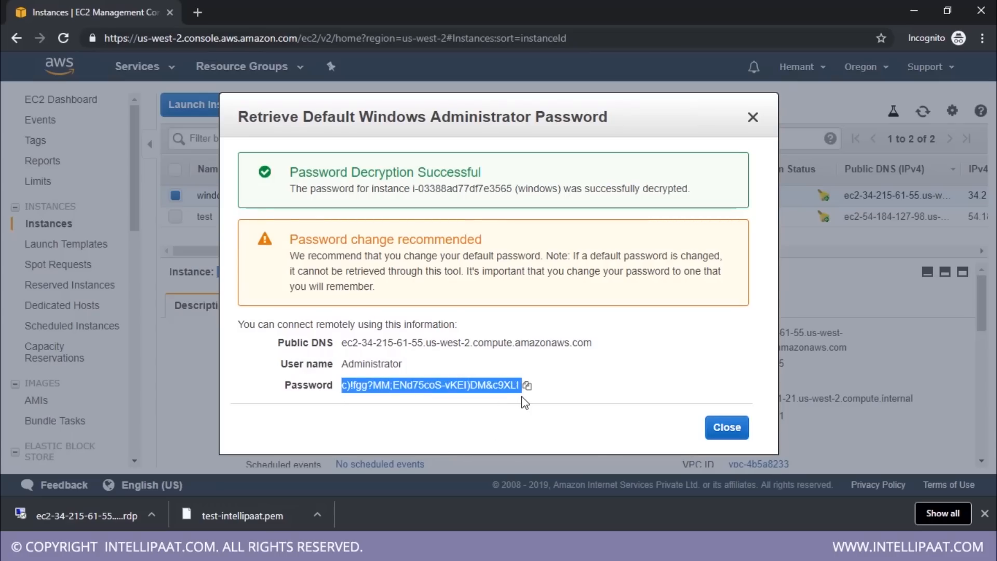
pyautogui.click(527, 386)
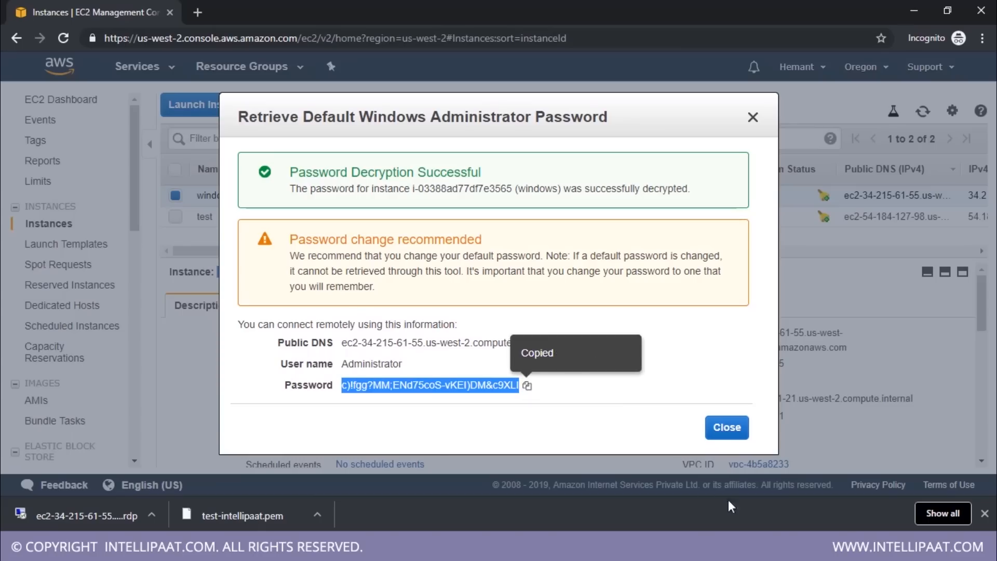
pyautogui.click(719, 548)
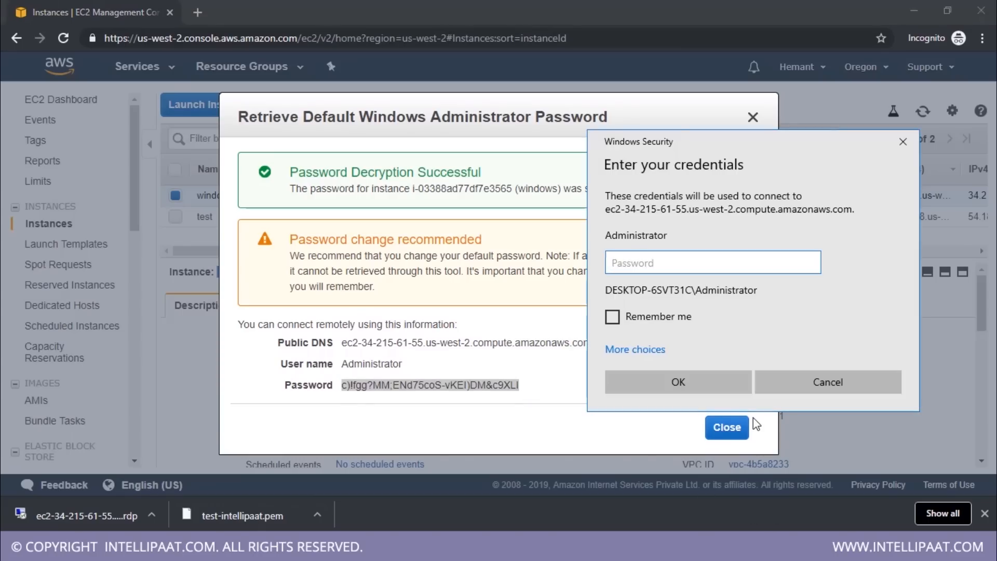
pyautogui.hotkey('ctrl', 'v')
pyautogui.click(718, 390)
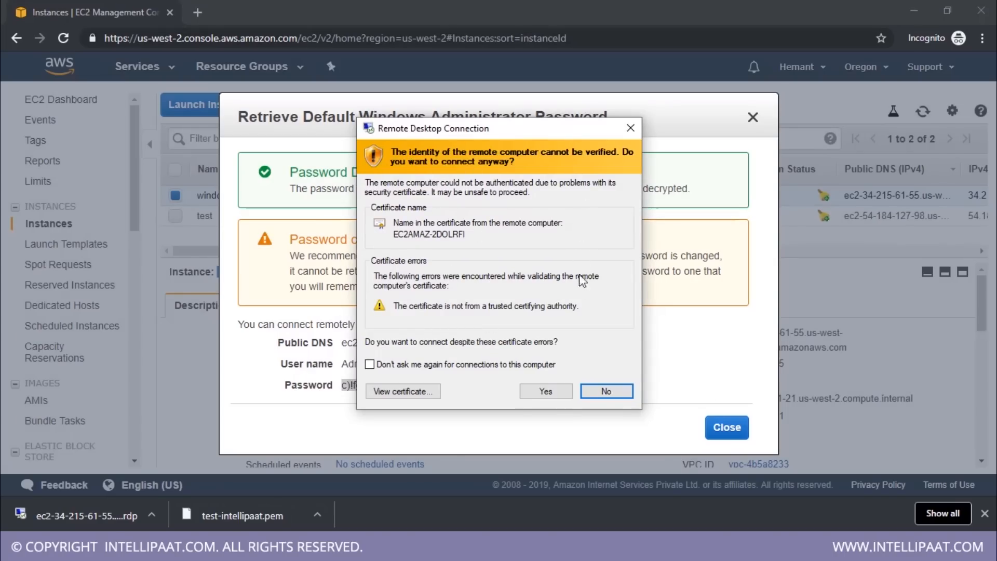
pyautogui.click(546, 390)
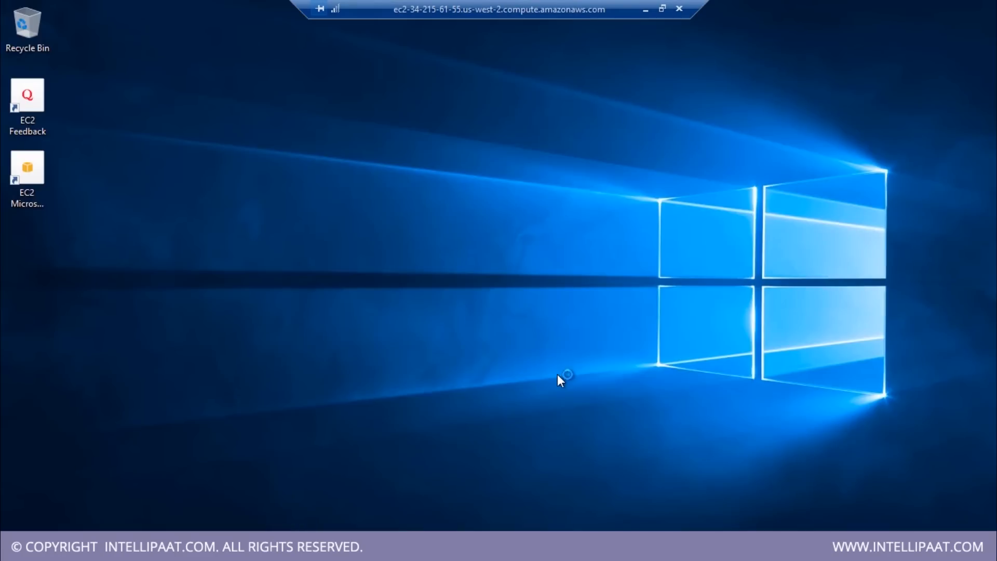
# Look over the remote Windows desktop and its Start menu, and disconnect the remote session
pyautogui.rightClick(362, 134)
pyautogui.click(385, 176)
pyautogui.click(17, 546)
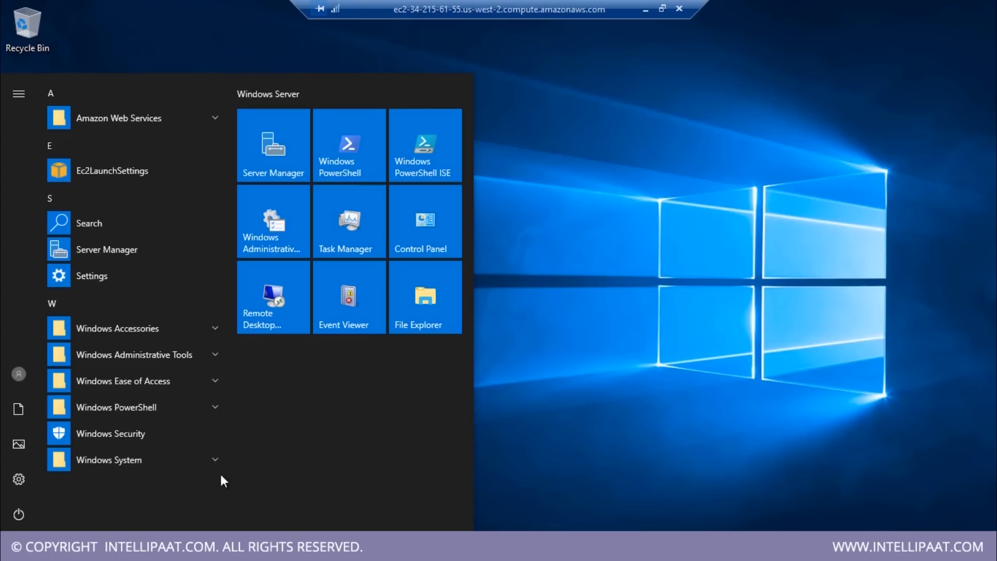
pyautogui.click(646, 166)
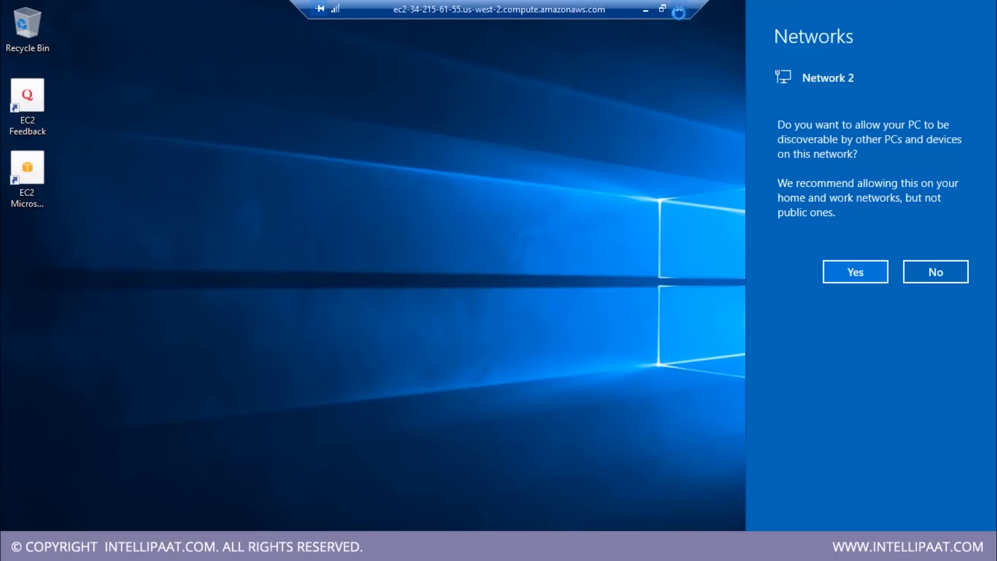
pyautogui.click(679, 8)
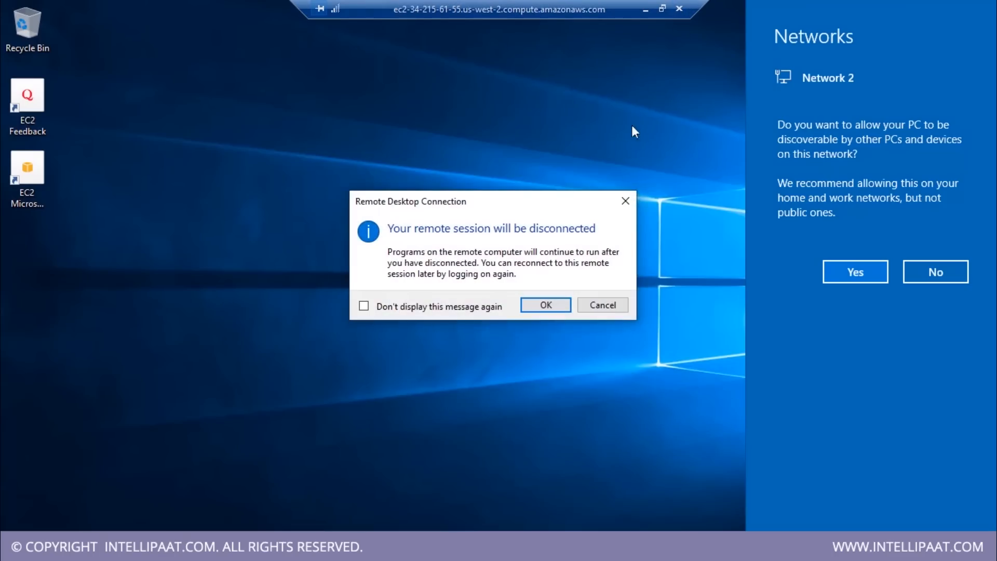
pyautogui.click(547, 304)
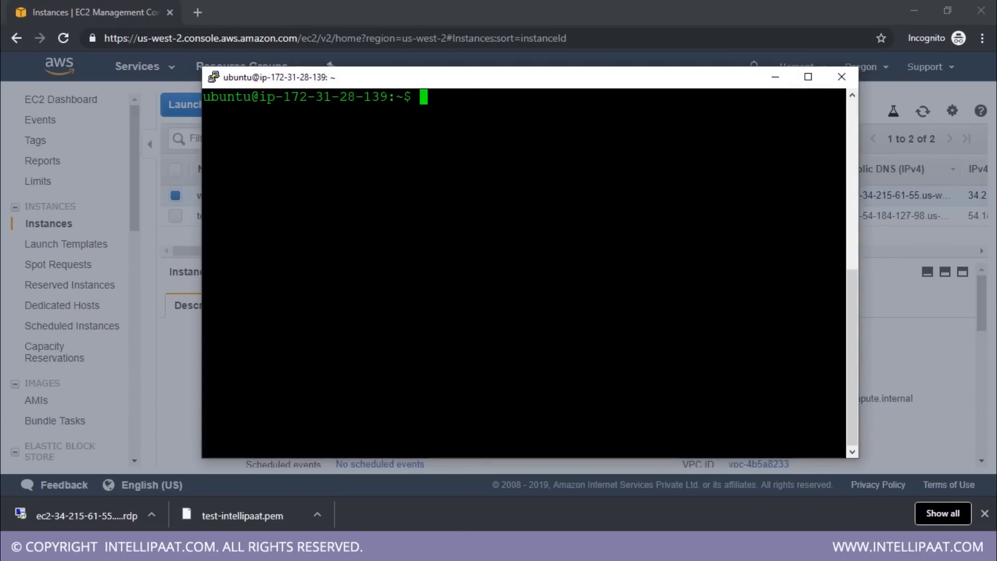
# Close the Ubuntu terminal session, confirming the exit, and dismiss the decrypted password dialog
pyautogui.moveTo(468, 85); pyautogui.dragTo(506, 111)
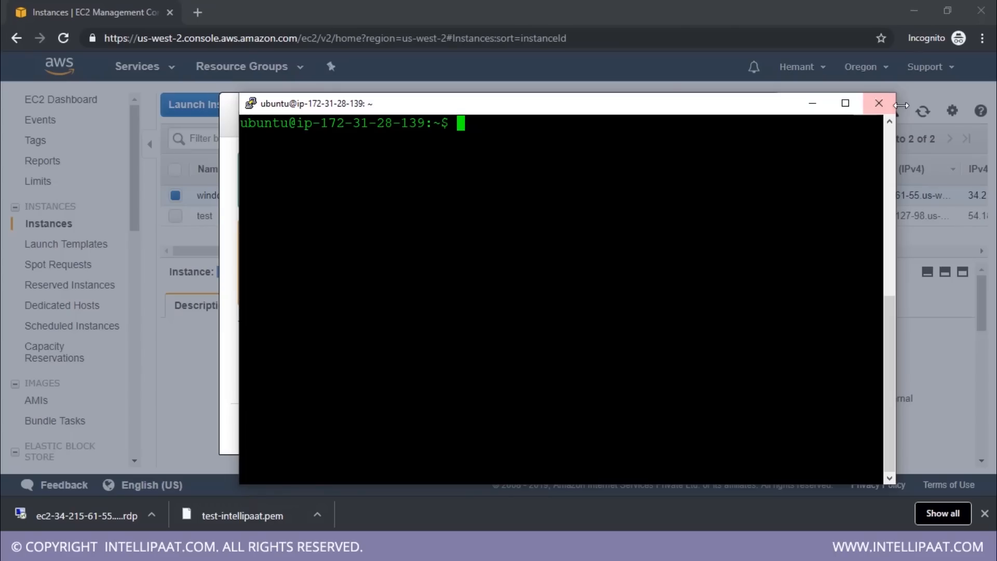
pyautogui.click(878, 103)
pyautogui.click(533, 325)
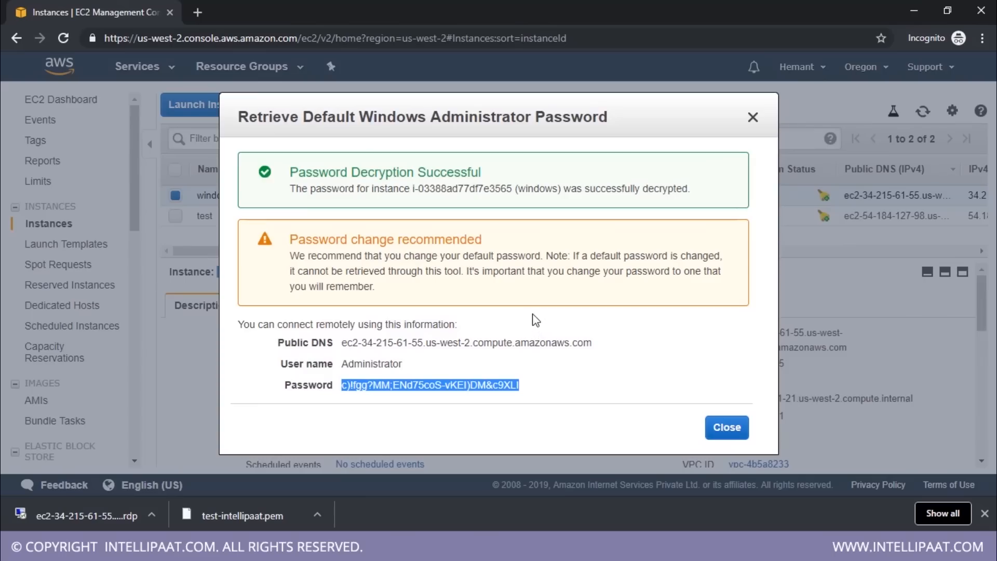
pyautogui.click(726, 426)
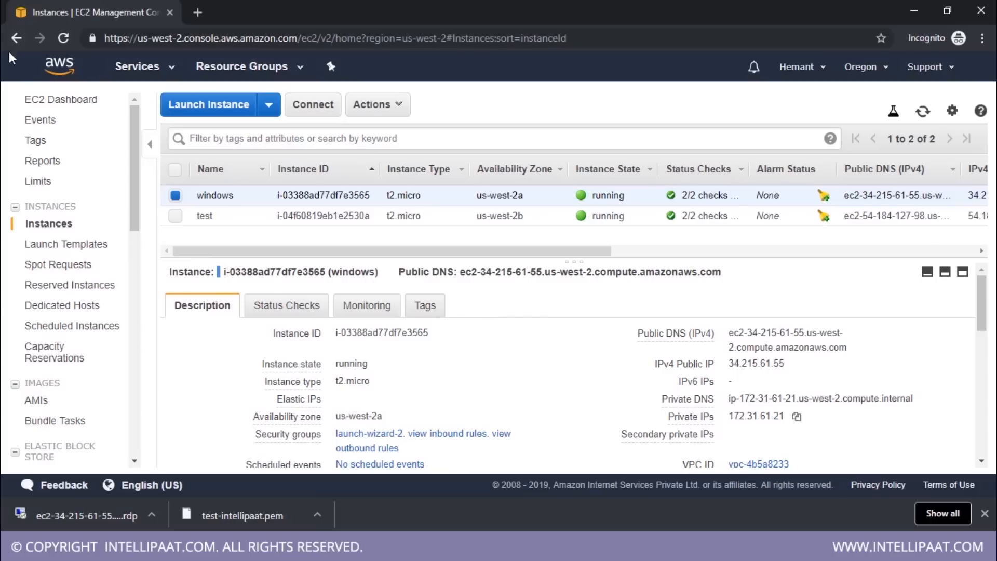
# Return to the AWS Management Console home page and open Elastic Beanstalk in a new tab
pyautogui.click(59, 72)
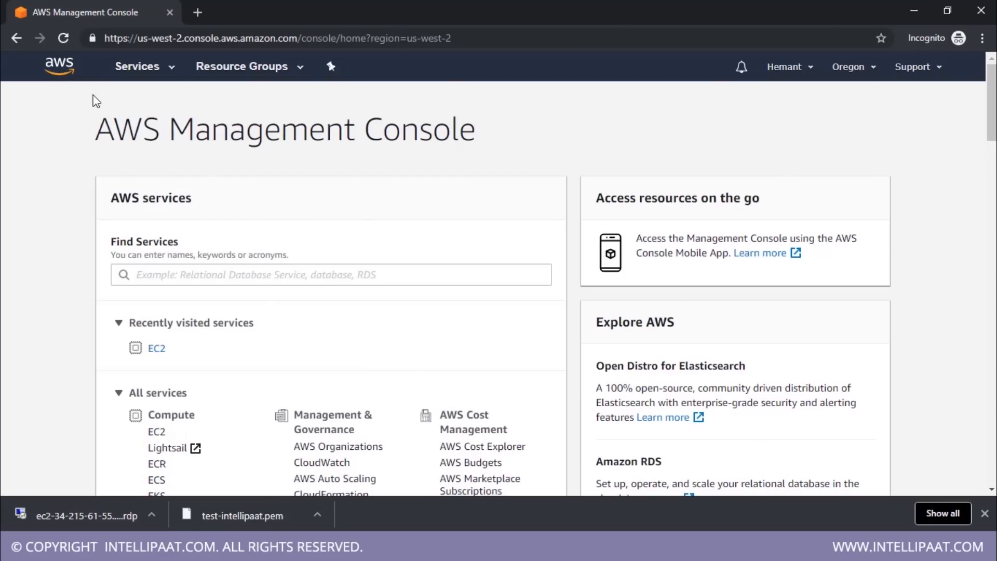
pyautogui.scroll(-4, 326, 264)
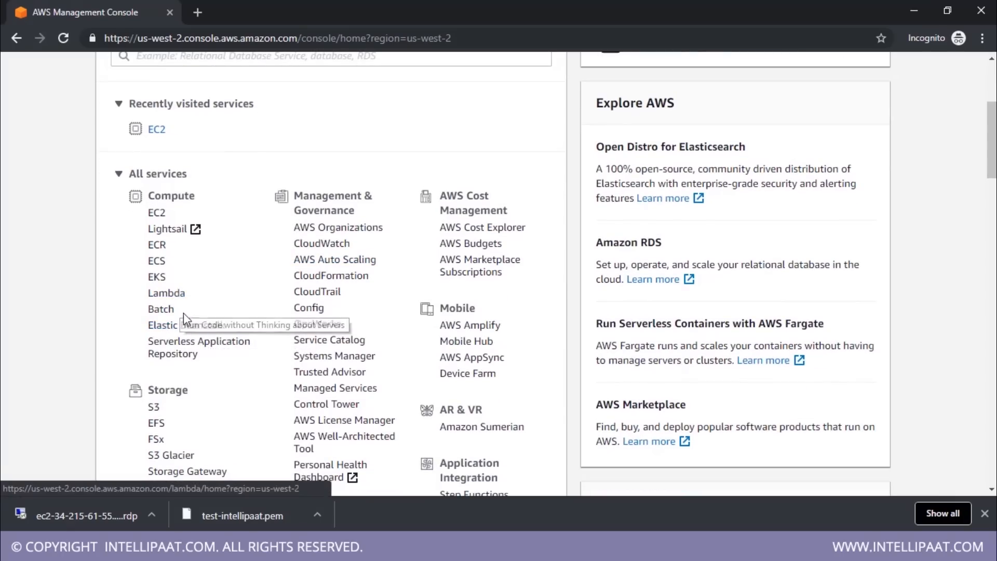
pyautogui.middleClick(189, 326)
pyautogui.click(257, 7)
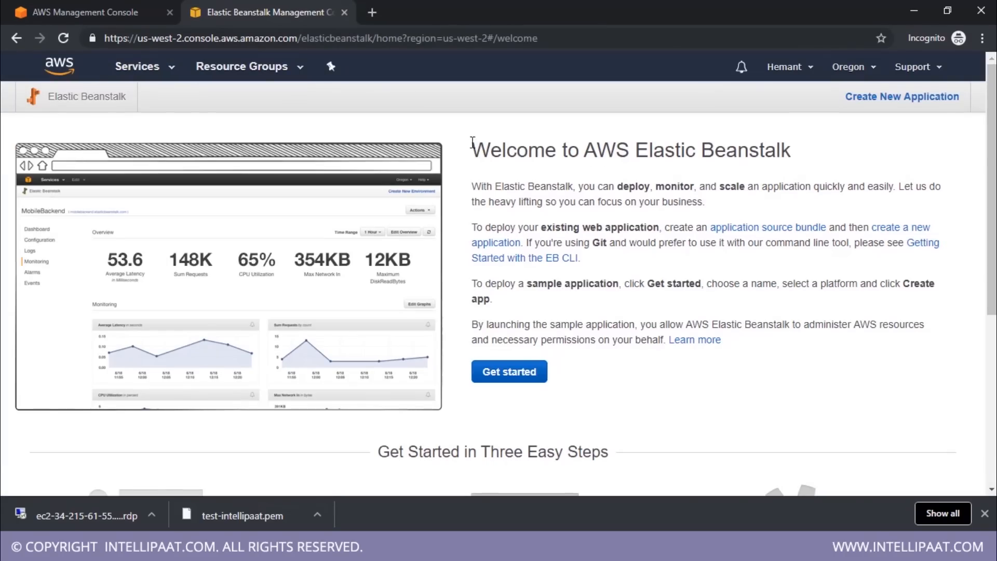
# Review the Elastic Beanstalk welcome page, including its three steps and supported platforms, and open the web app creation form
pyautogui.moveTo(472, 141); pyautogui.dragTo(812, 198)
pyautogui.scroll(-4, 812, 202)
pyautogui.scroll(-2, 810, 207)
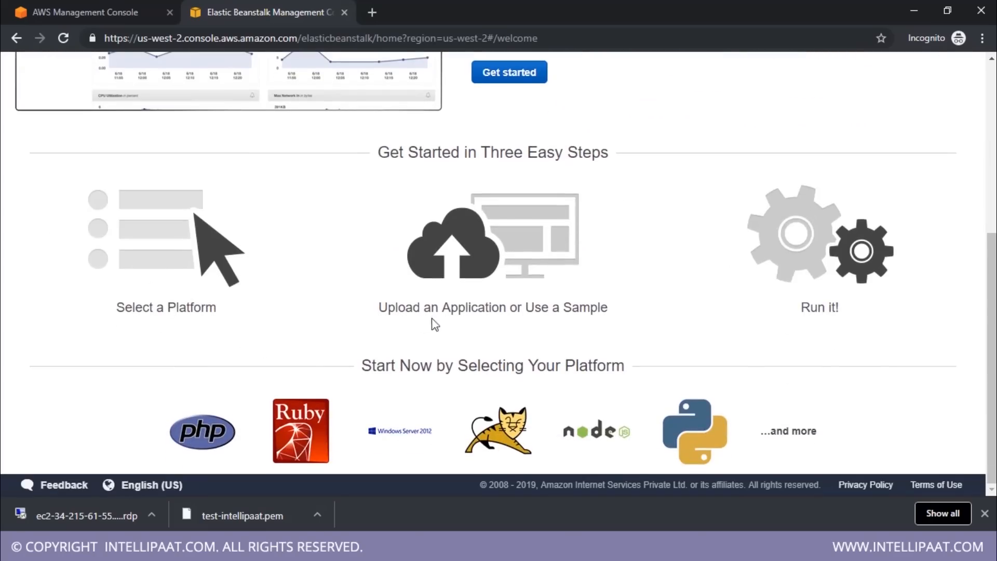
pyautogui.scroll(6, 849, 295)
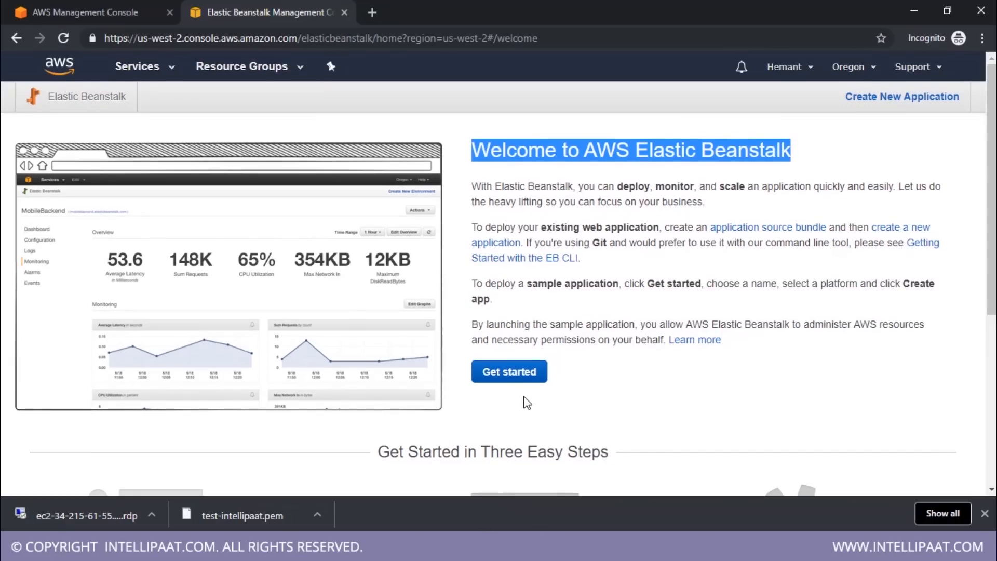
pyautogui.click(527, 378)
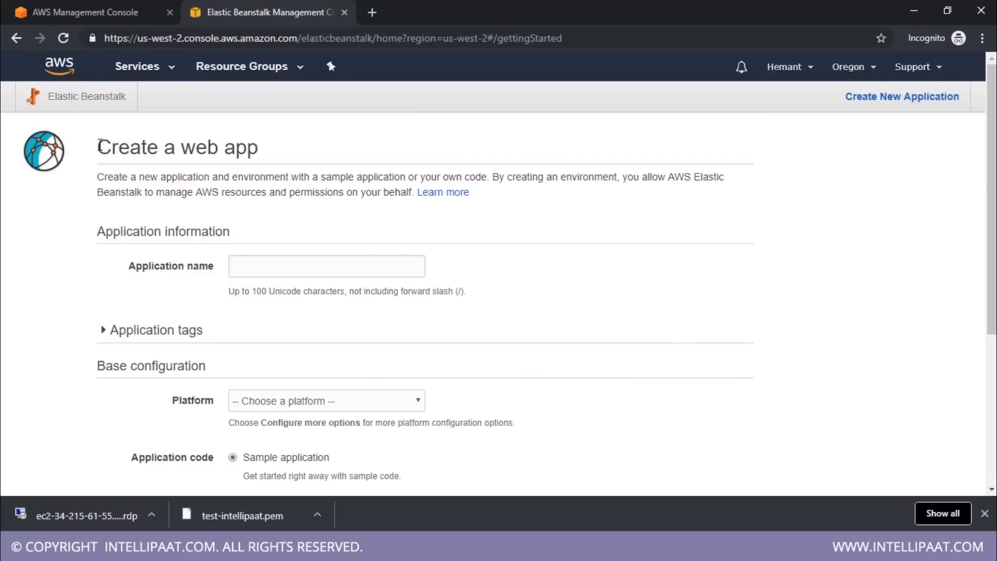
pyautogui.moveTo(99, 145); pyautogui.dragTo(256, 163)
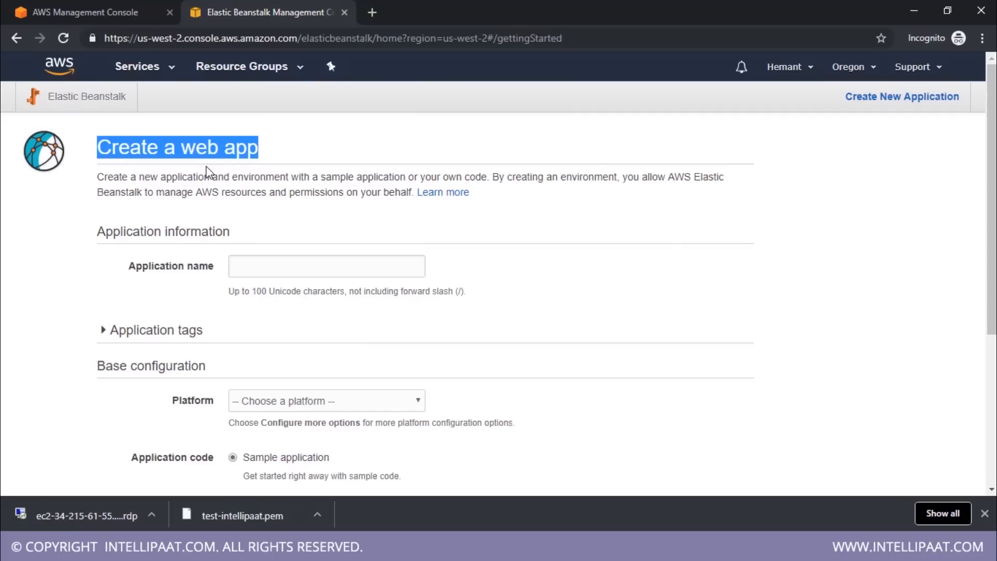
# Create an Elastic Beanstalk application named test on the PHP platform with the sample application code
pyautogui.click(289, 273)
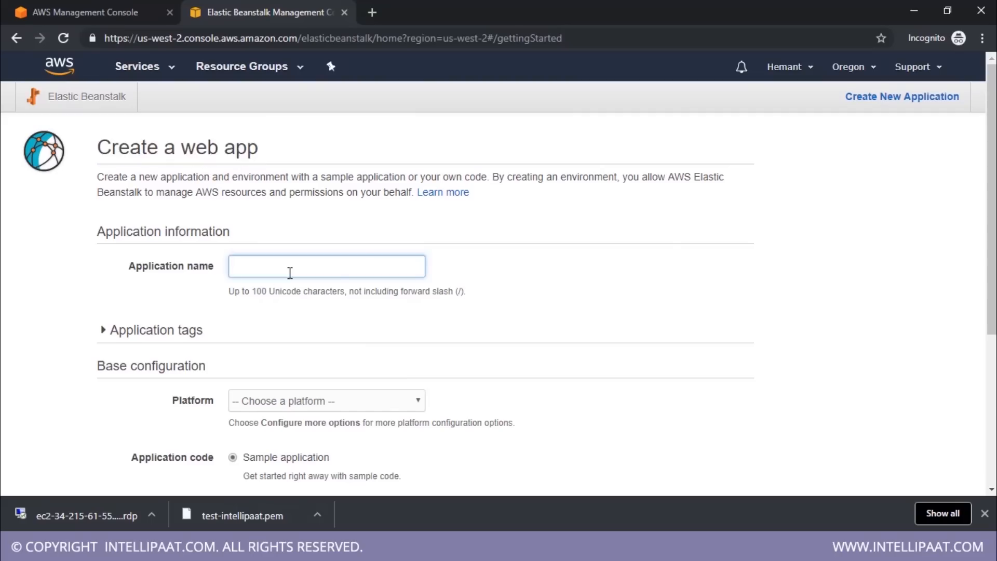
pyautogui.write('test')
pyautogui.scroll(-3, 247, 335)
pyautogui.click(377, 260)
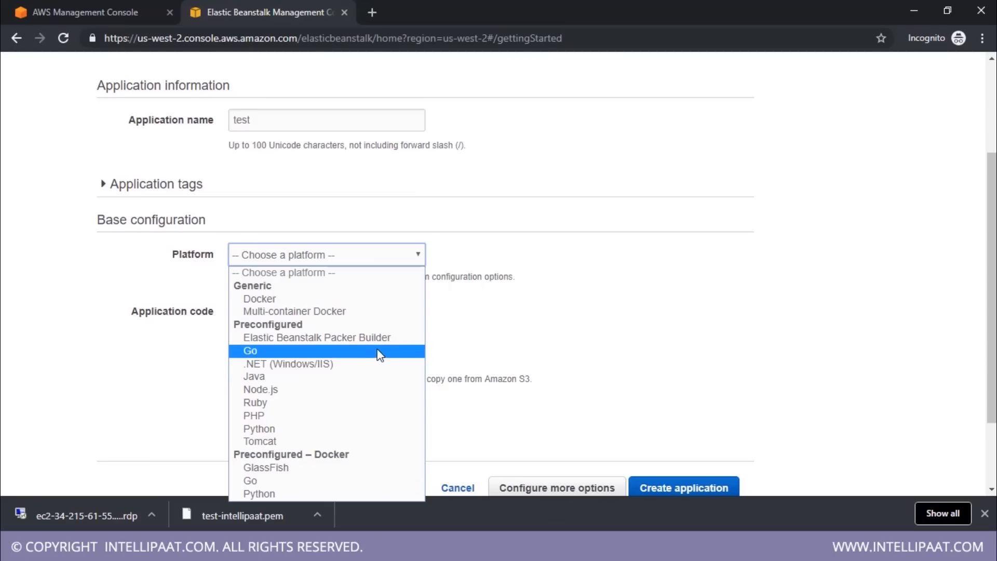
pyautogui.click(353, 422)
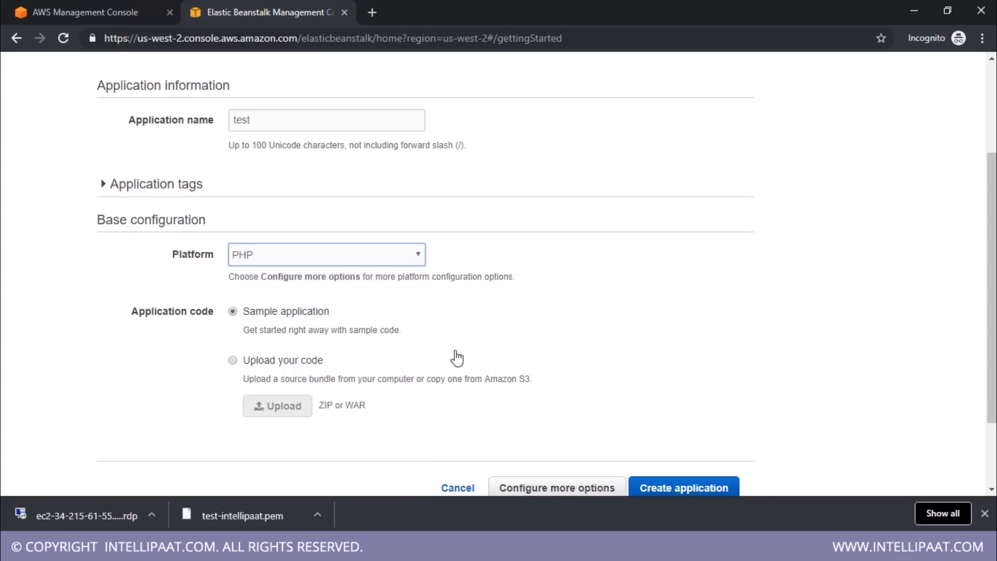
pyautogui.scroll(-2, 705, 400)
pyautogui.click(705, 400)
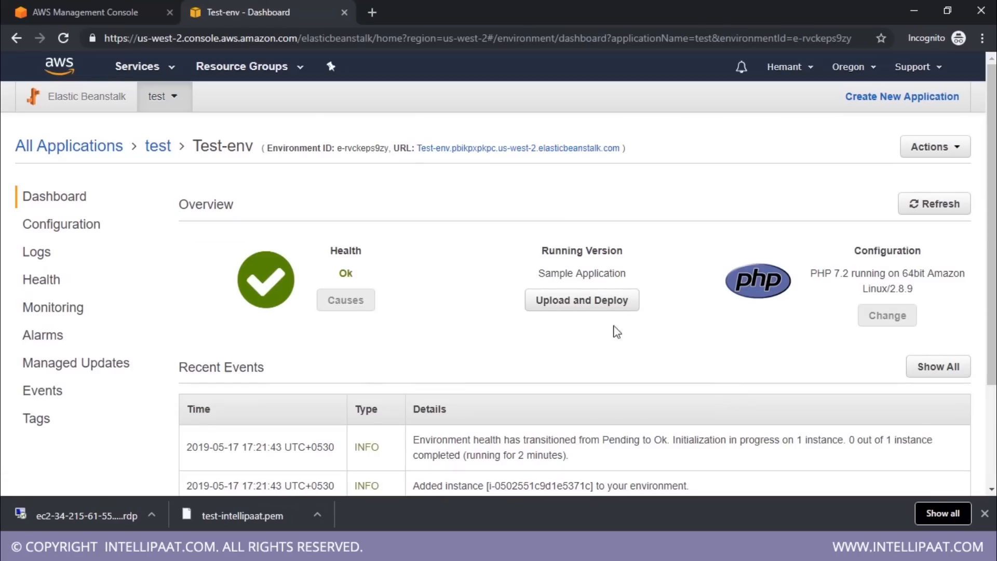
# Open the Test-env environment's URL in a new tab to view the running application, and return to the environment dashboard
pyautogui.middleClick(528, 155)
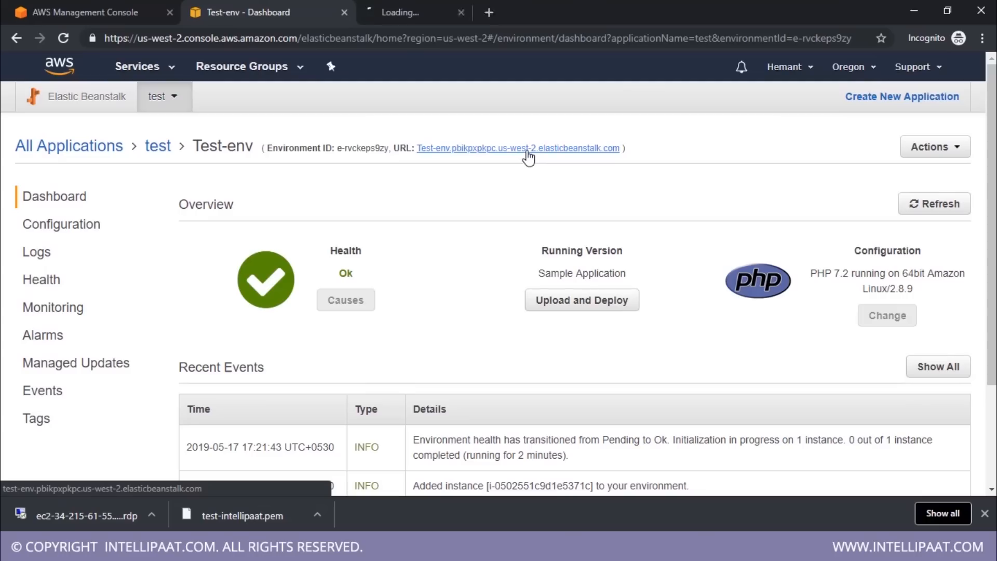
pyautogui.click(407, 18)
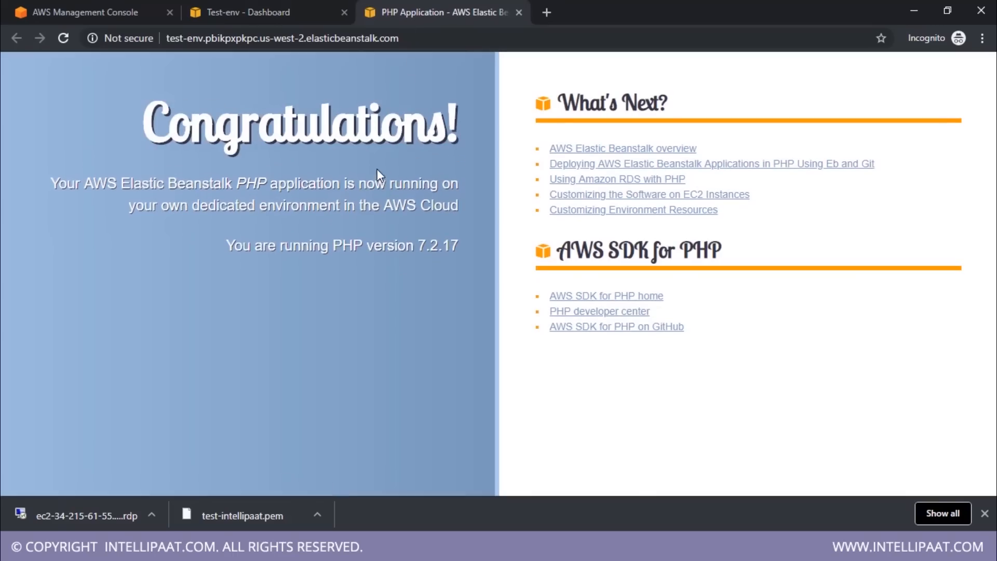
pyautogui.click(276, 14)
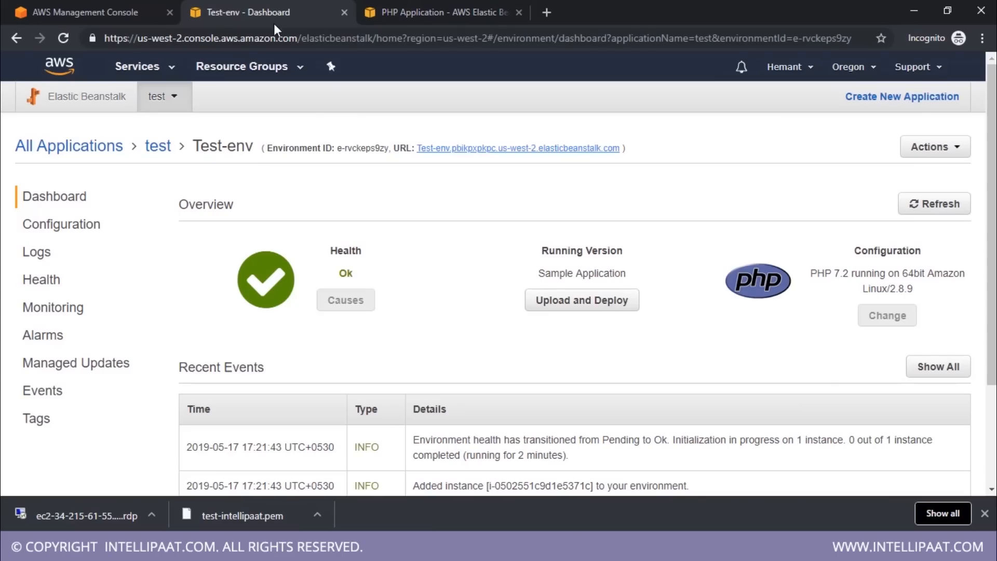
# Open the Upload and Deploy form for Test-env, close it without deploying, and view the running PHP application page
pyautogui.click(561, 305)
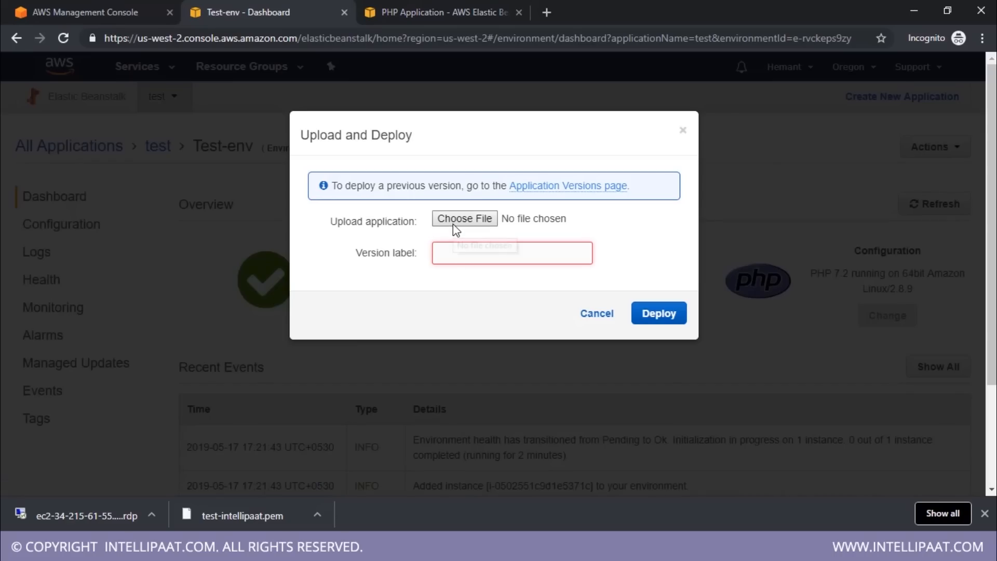
pyautogui.click(684, 131)
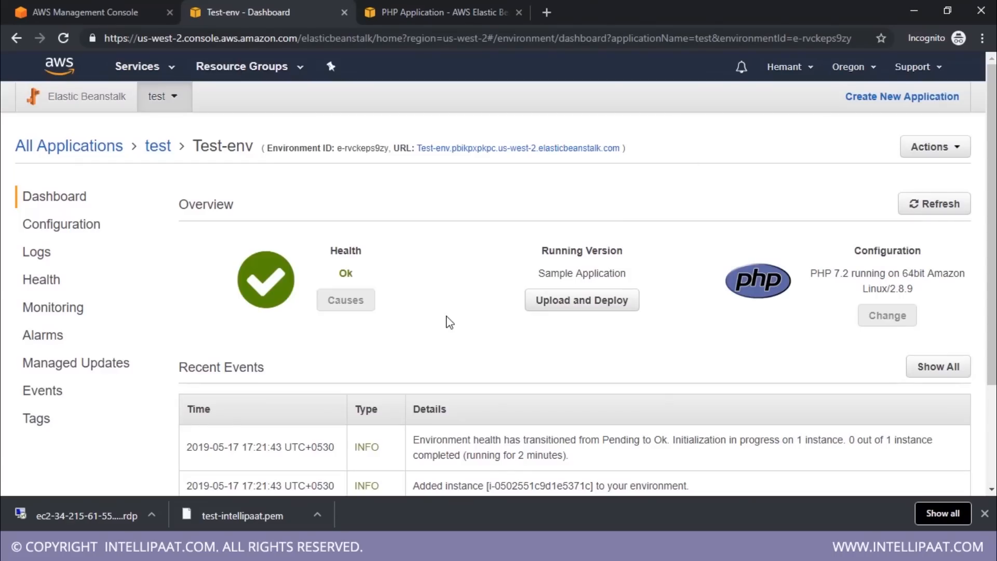
pyautogui.click(483, 11)
pyautogui.click(70, 46)
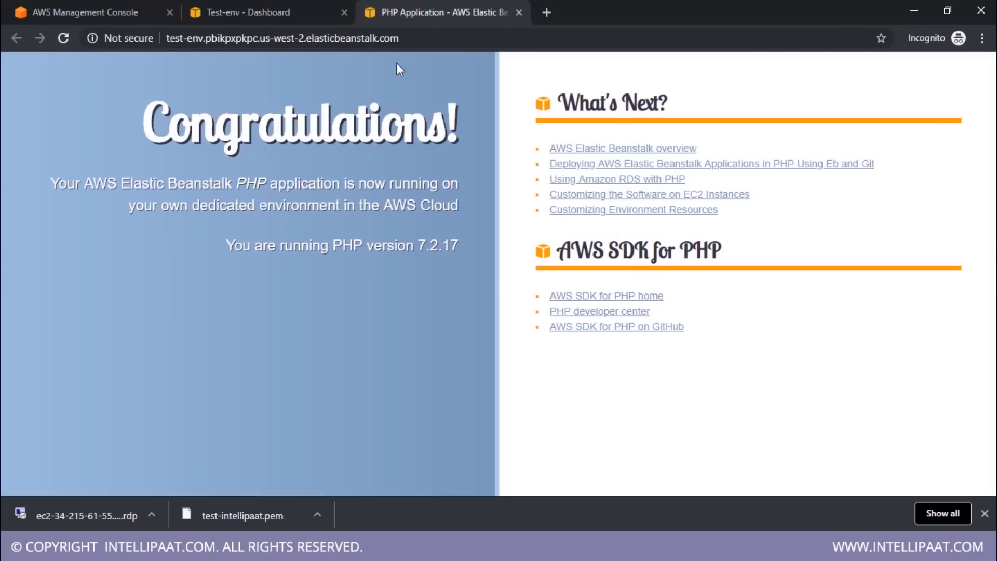
# Return to the Test-env dashboard and review its overview and recent events
pyautogui.click(264, 11)
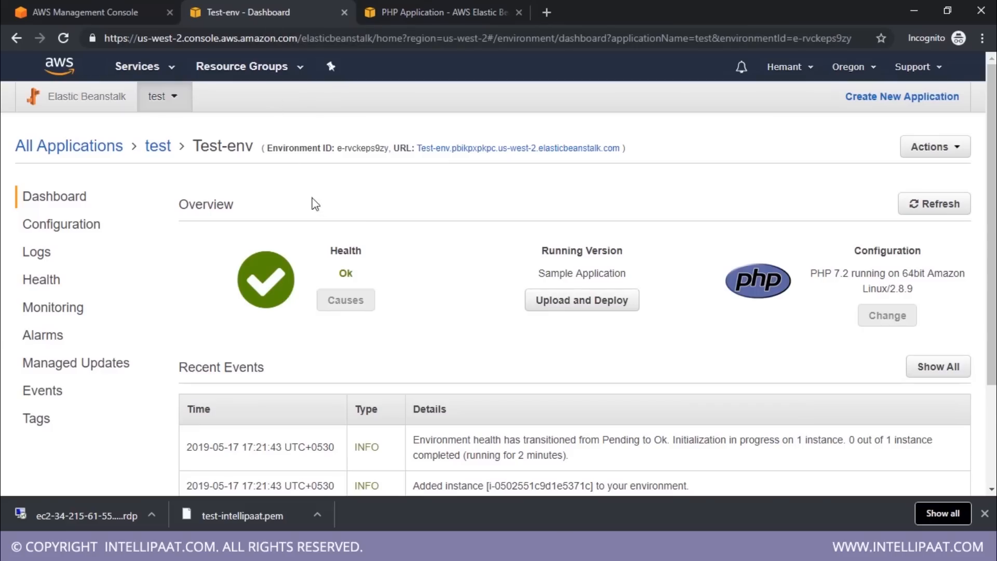
pyautogui.scroll(-3, 487, 251)
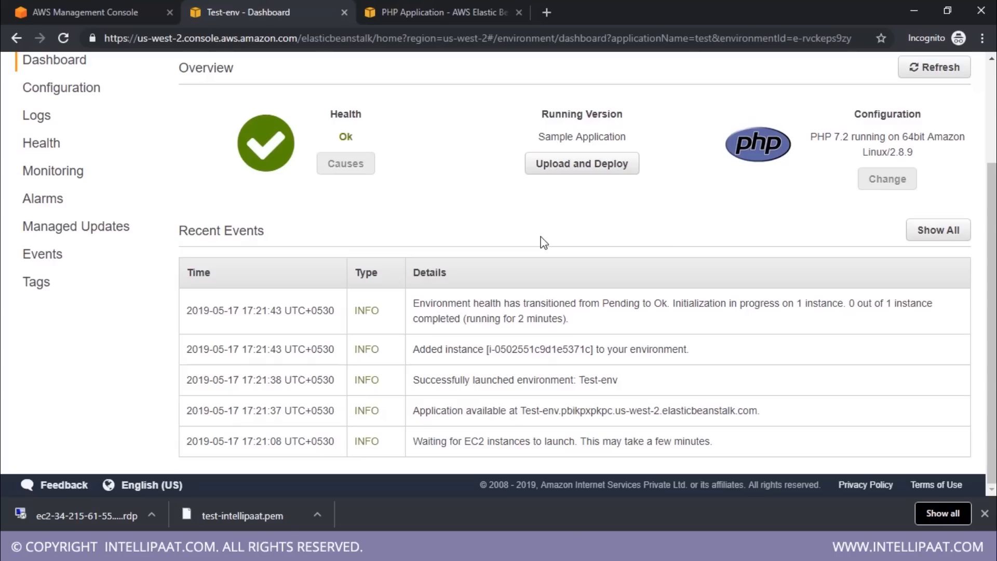
pyautogui.scroll(3, 307, 271)
# Go back to the AWS Management Console home page and open the Lambda service
pyautogui.click(59, 66)
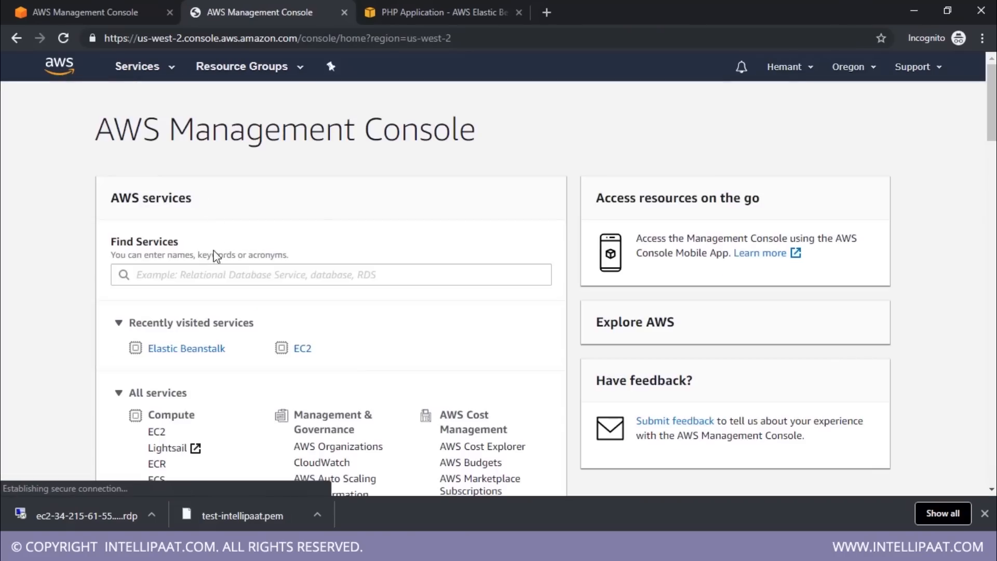
pyautogui.scroll(-4, 213, 249)
pyautogui.click(165, 293)
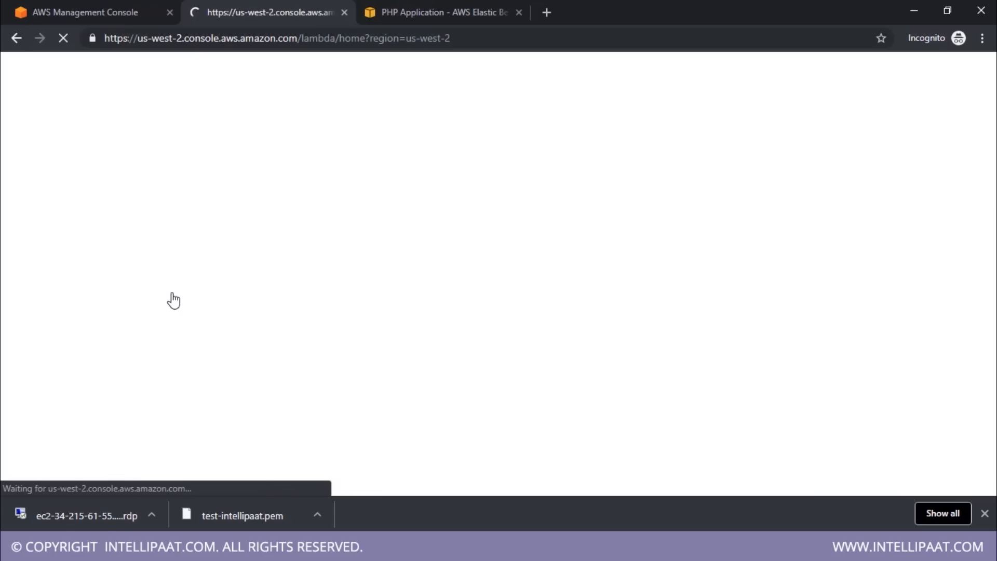
# Look over the AWS Lambda welcome page and run the sample Node.js Hello world function in the How it works section
pyautogui.scroll(-4, 415, 277)
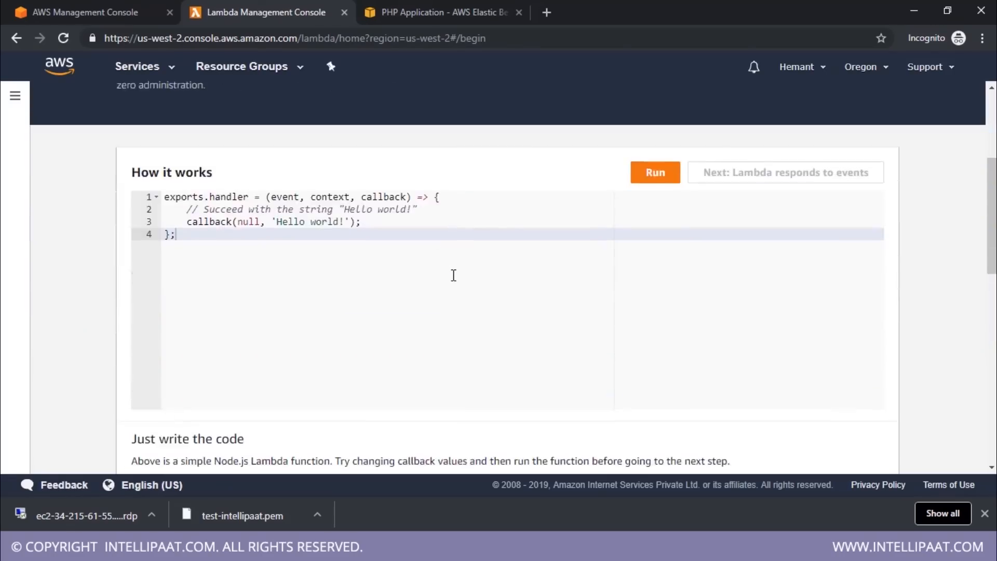
pyautogui.scroll(4, 451, 276)
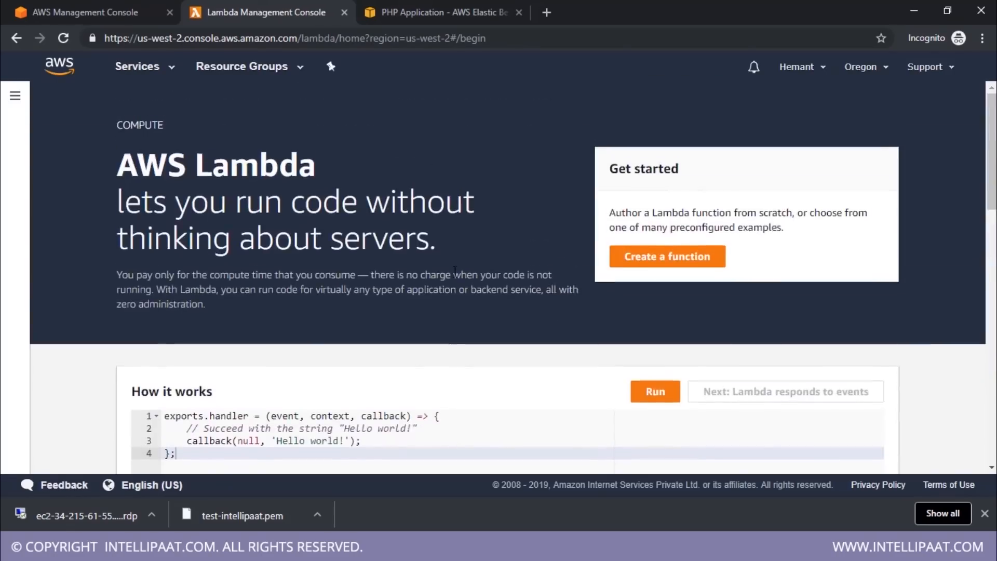
pyautogui.scroll(-5, 455, 270)
pyautogui.scroll(1, 458, 271)
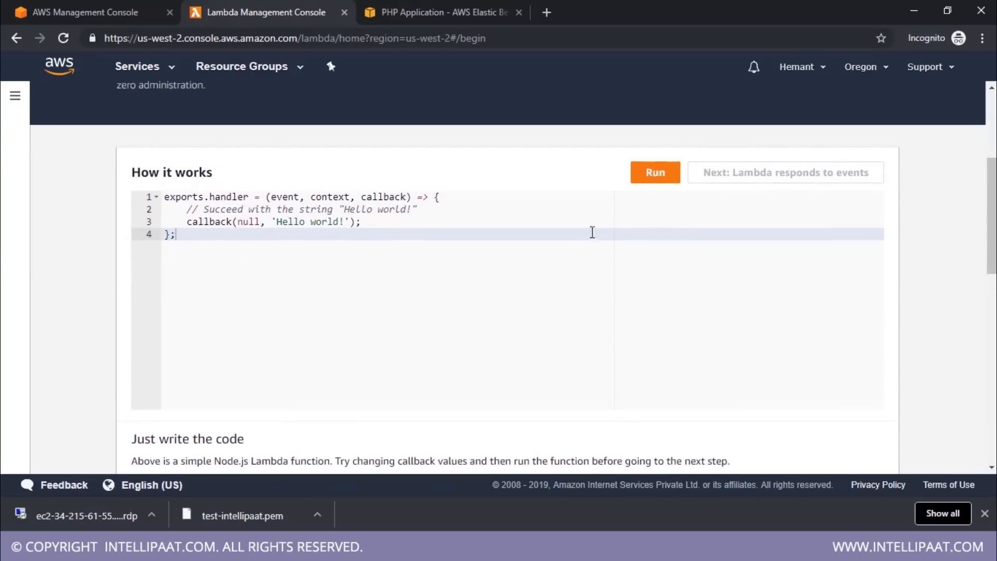
pyautogui.click(661, 178)
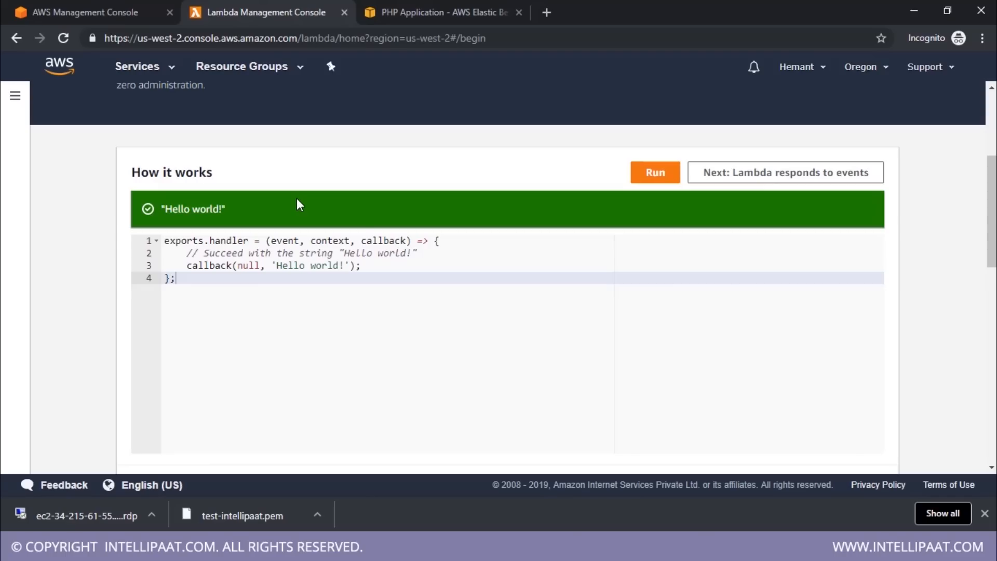
# Change the sample function's callback string to 'Hello world123!' and run it again
pyautogui.click(351, 268)
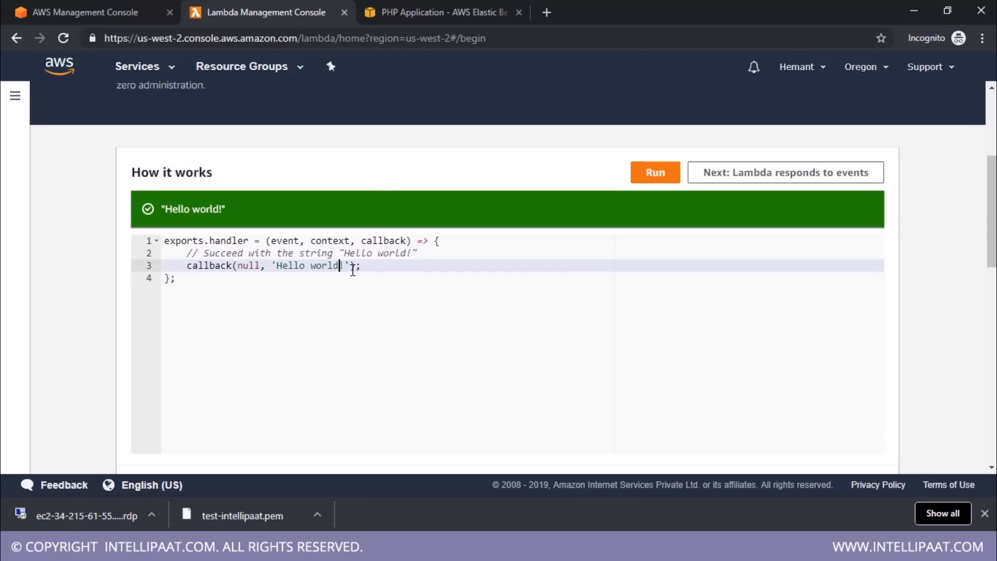
pyautogui.press('Left')
pyautogui.press('Left')
pyautogui.write('123')
pyautogui.click(644, 173)
# Start creating a Lambda function and look over the basic information settings for authoring from scratch
pyautogui.scroll(5, 462, 397)
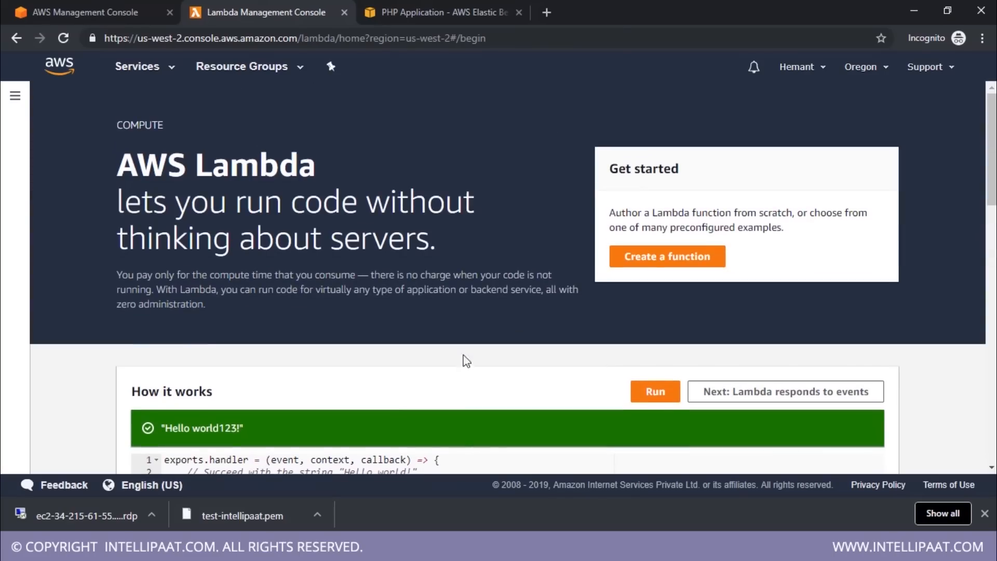
pyautogui.click(661, 260)
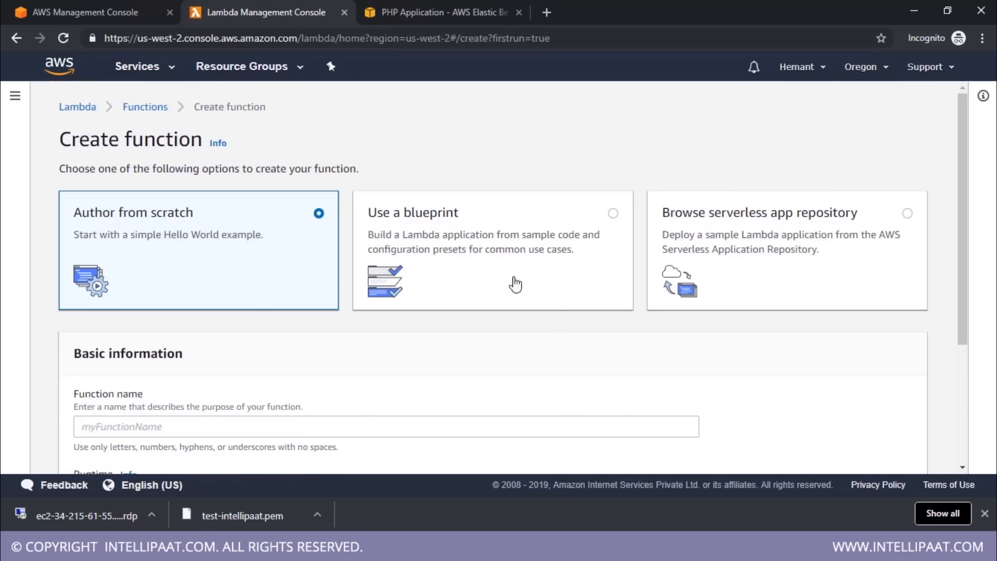
pyautogui.scroll(-4, 812, 283)
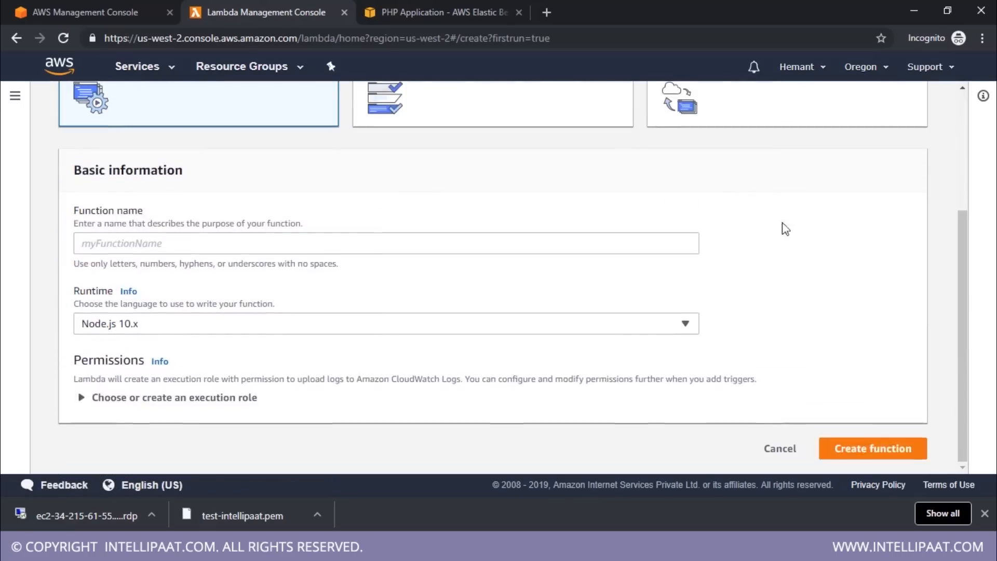
pyautogui.scroll(4, 615, 266)
# Browse the public applications offered in the serverless app repository for the new function
pyautogui.click(802, 238)
pyautogui.scroll(-5, 686, 316)
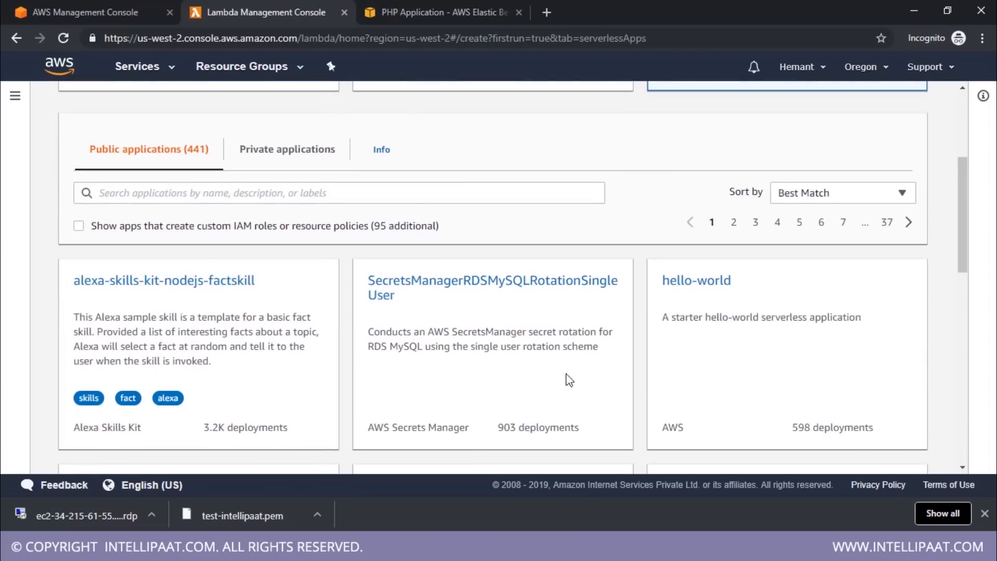
pyautogui.scroll(4, 460, 278)
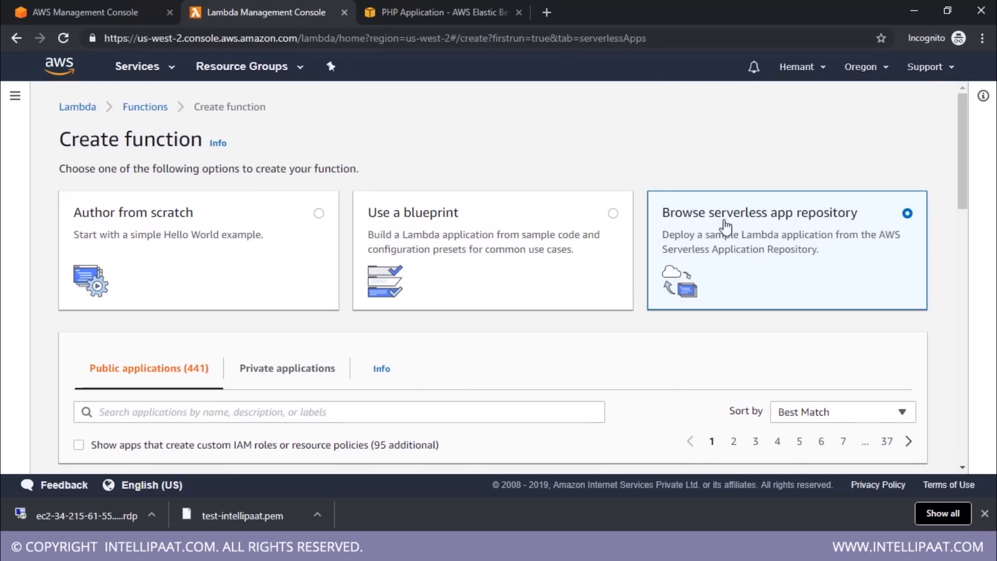
# Choose to create the function from a blueprint, look through the listed blueprints, and select microservice-http-endpoint
pyautogui.click(566, 234)
pyautogui.scroll(-4, 528, 325)
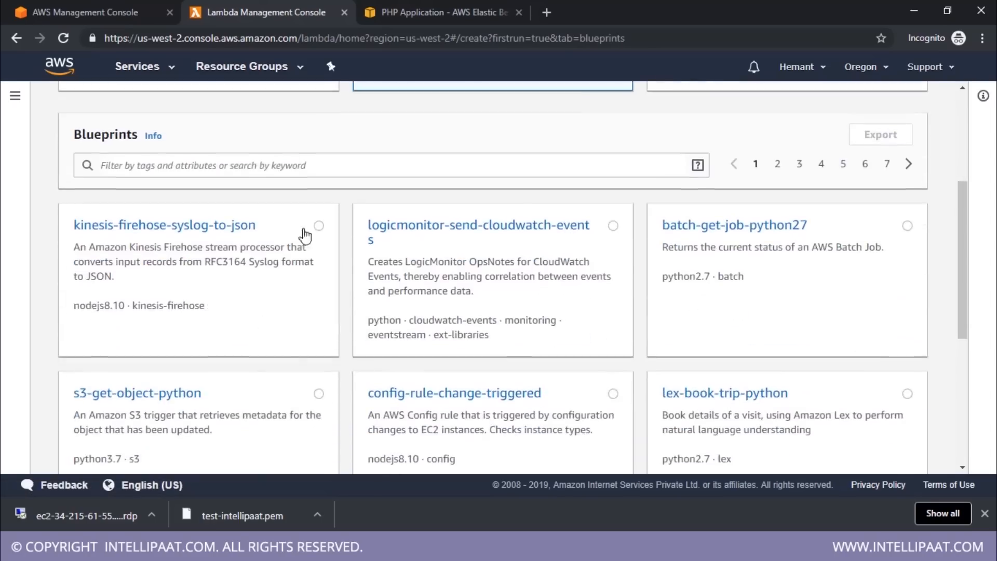
pyautogui.scroll(-6, 332, 224)
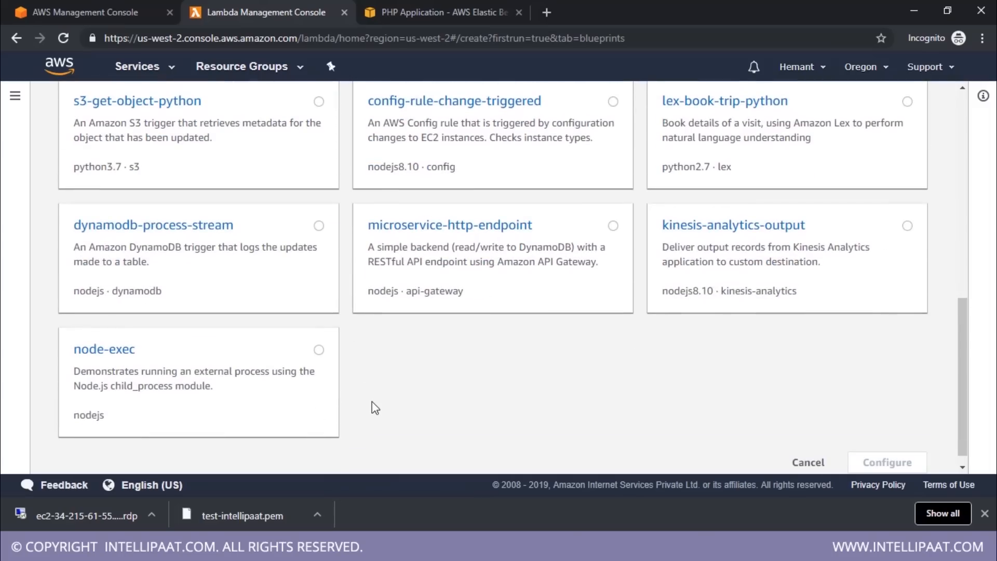
pyautogui.scroll(5, 374, 403)
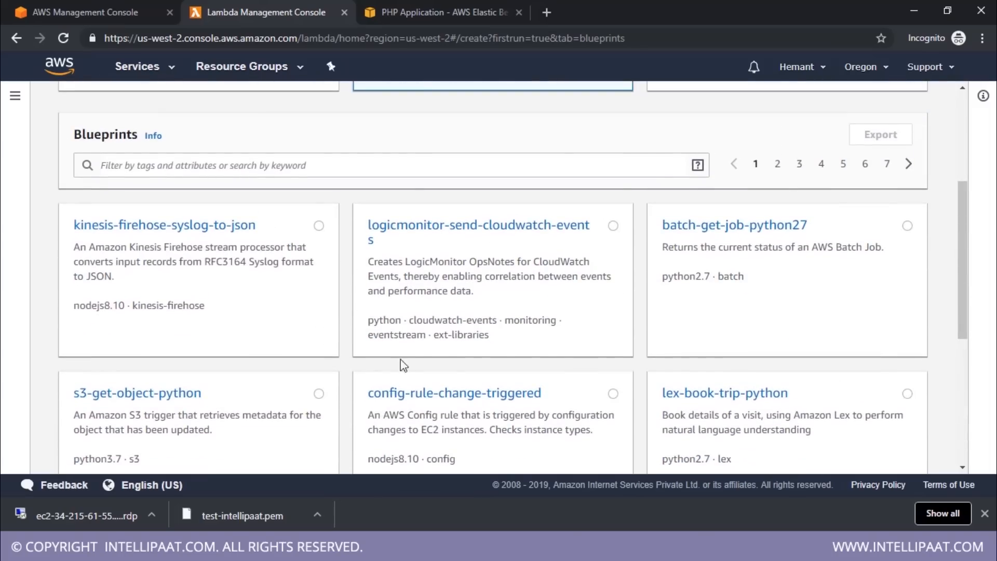
pyautogui.scroll(-4, 547, 364)
pyautogui.click(613, 300)
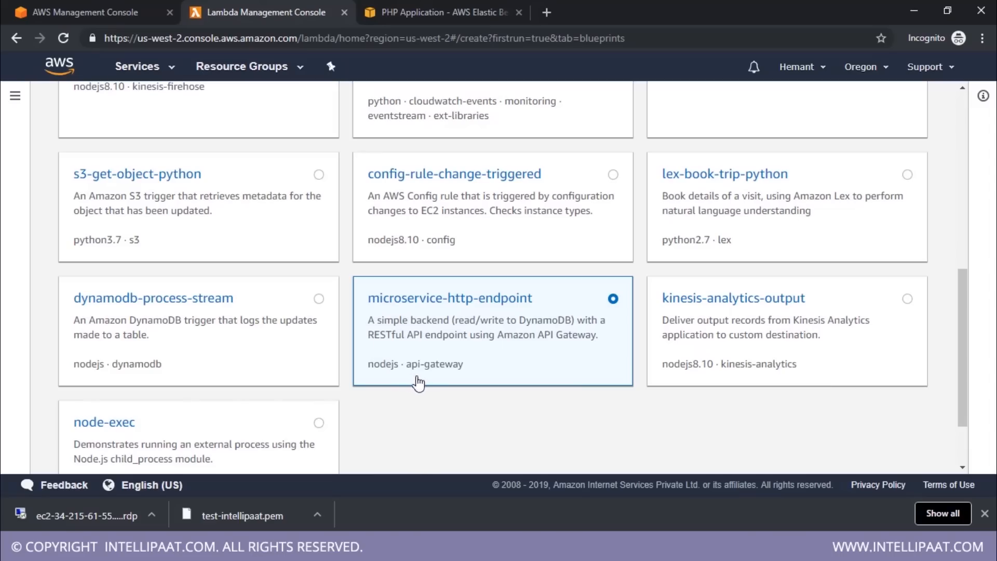
pyautogui.scroll(7, 479, 355)
pyautogui.scroll(-3, 382, 358)
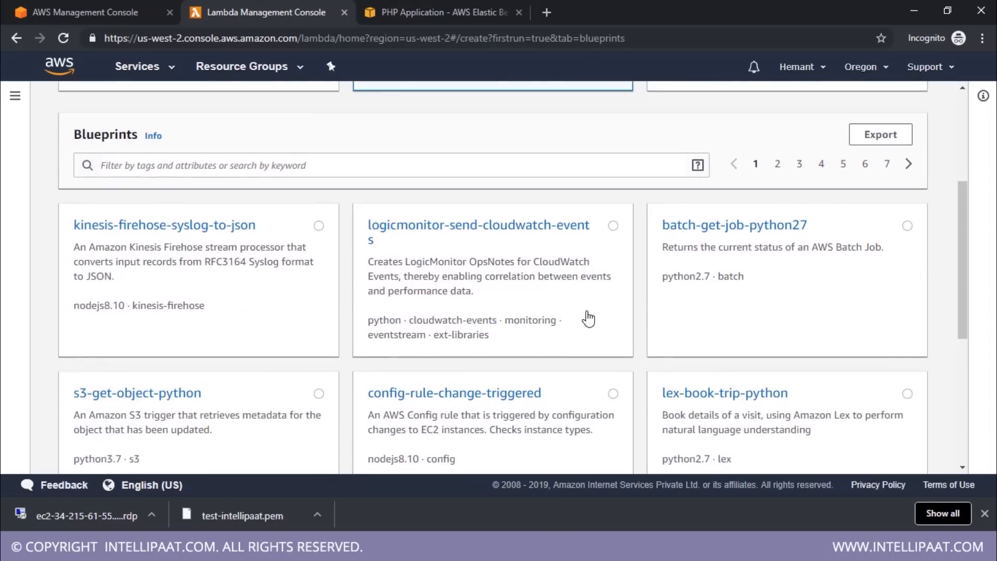
pyautogui.scroll(3, 584, 315)
pyautogui.scroll(-7, 582, 317)
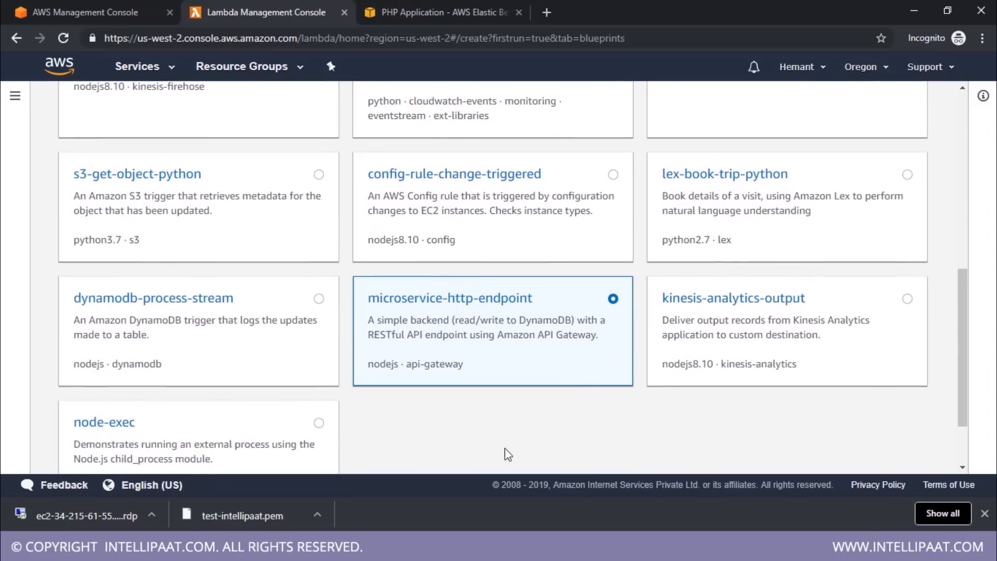
pyautogui.scroll(5, 416, 443)
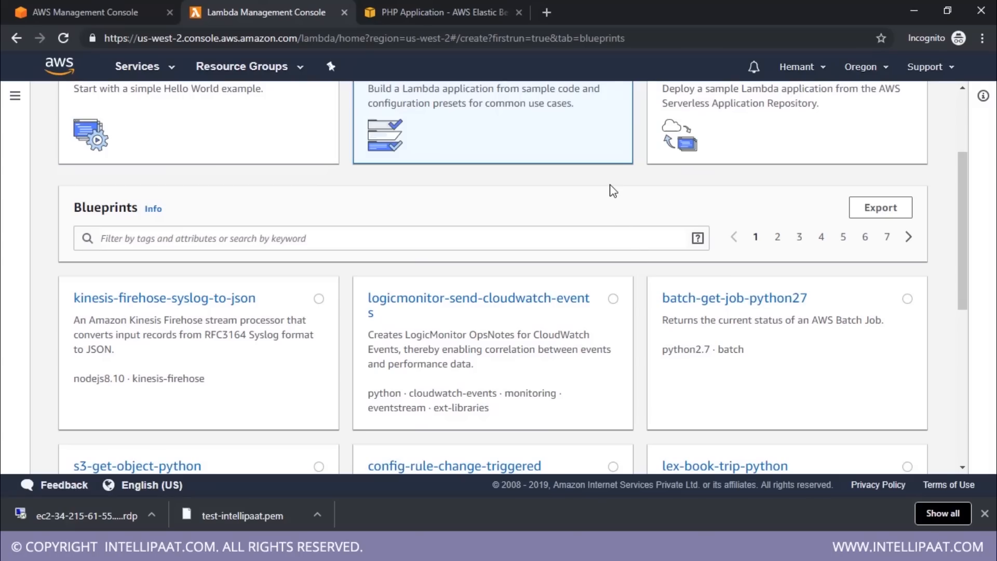
pyautogui.scroll(3, 618, 212)
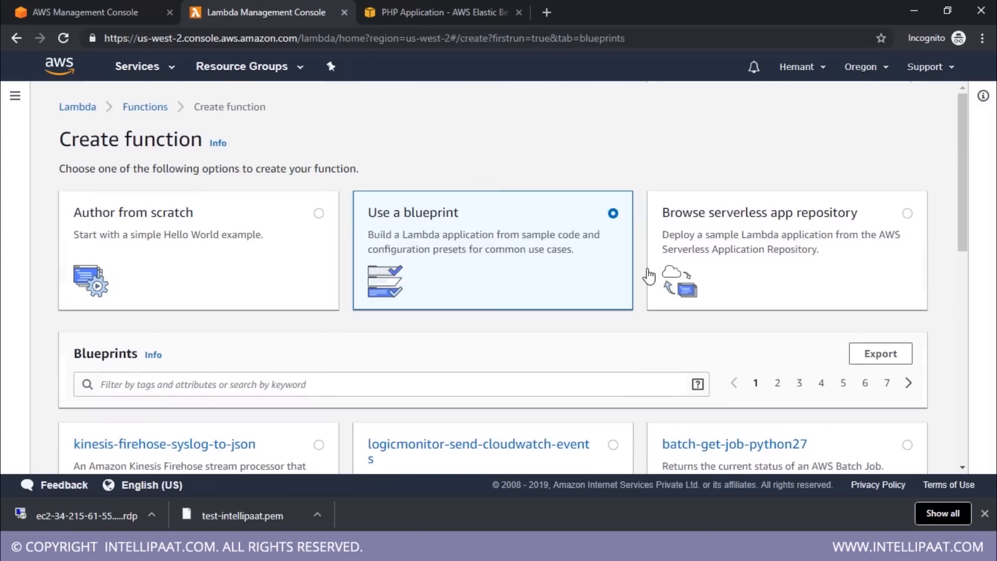
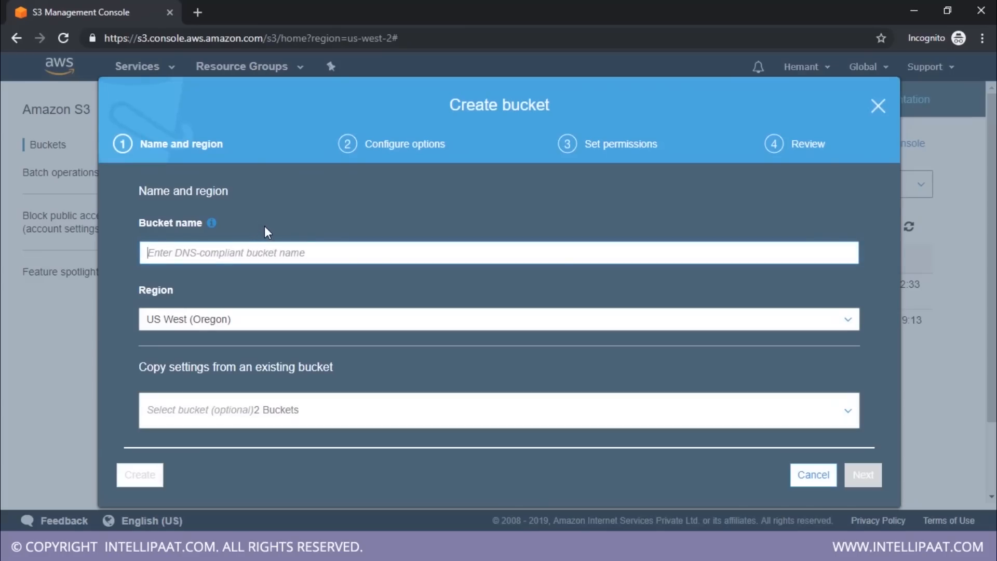
# Create an S3 bucket named test-intellipaat in US West (Oregon), keeping the default options and permissions
pyautogui.write('test-intellipaat')
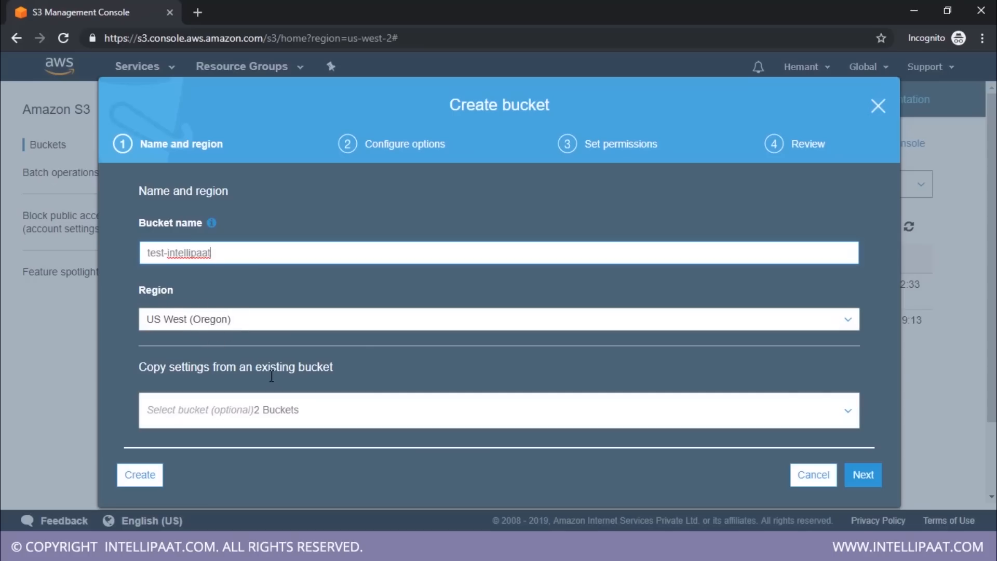
pyautogui.click(863, 474)
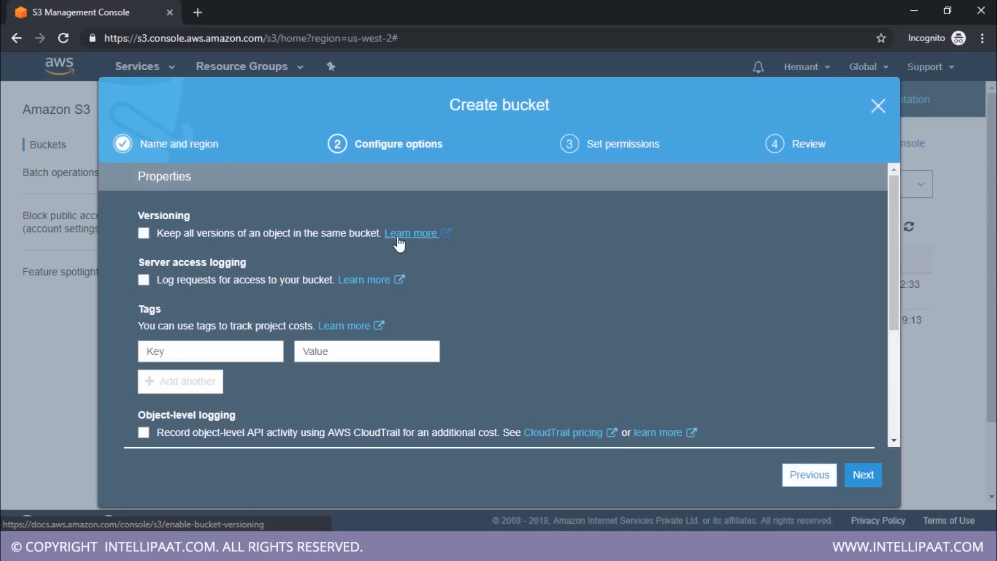
pyautogui.click(866, 482)
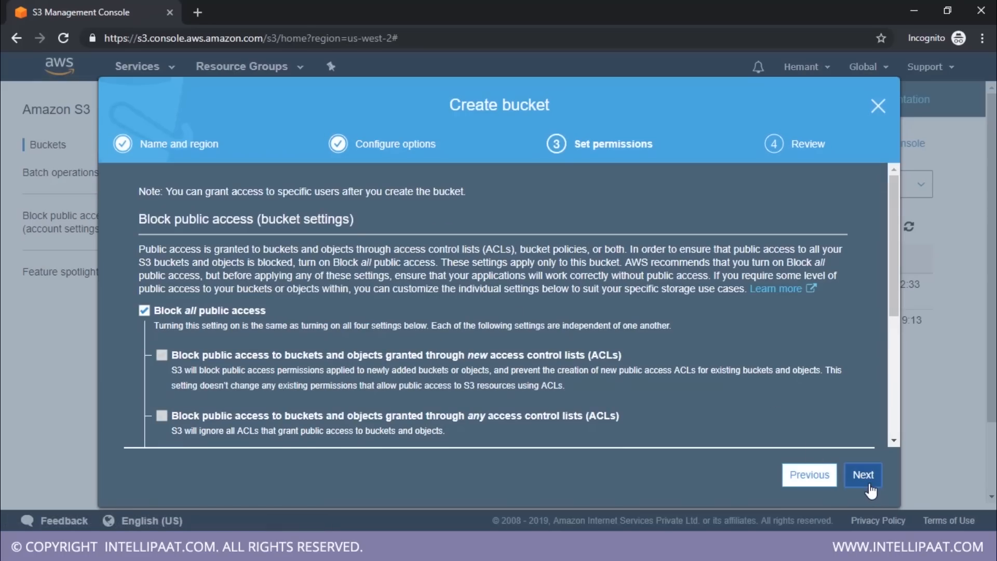
pyautogui.click(867, 483)
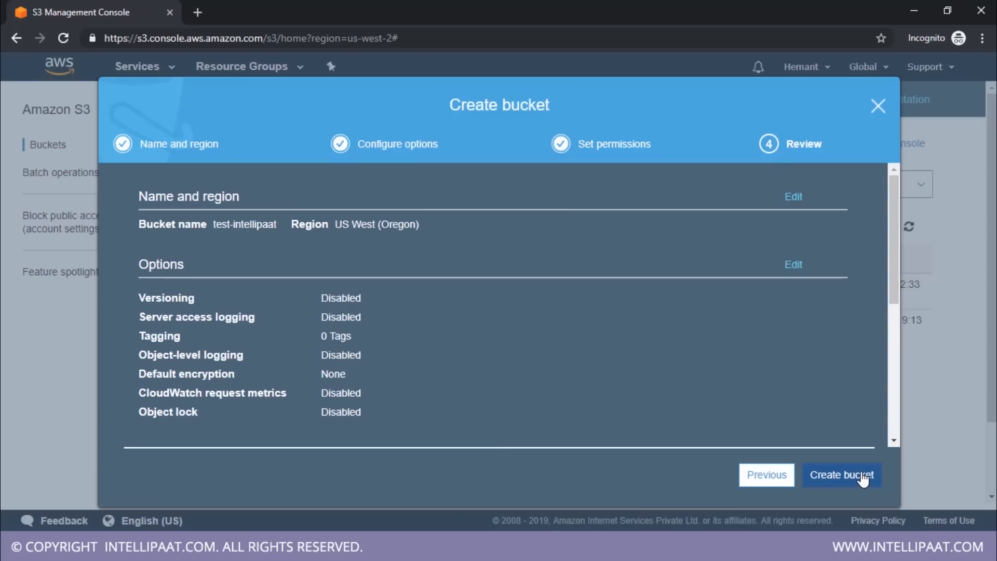
pyautogui.click(863, 480)
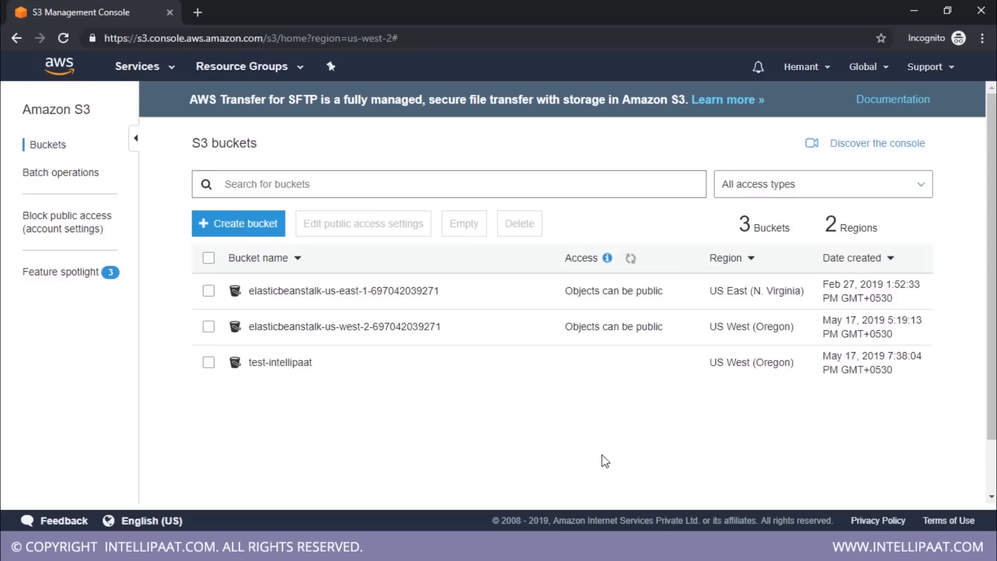
# Open the test-intellipaat bucket and add Screenshot (2) from the Pictures > Screenshots folder to a new upload
pyautogui.click(279, 363)
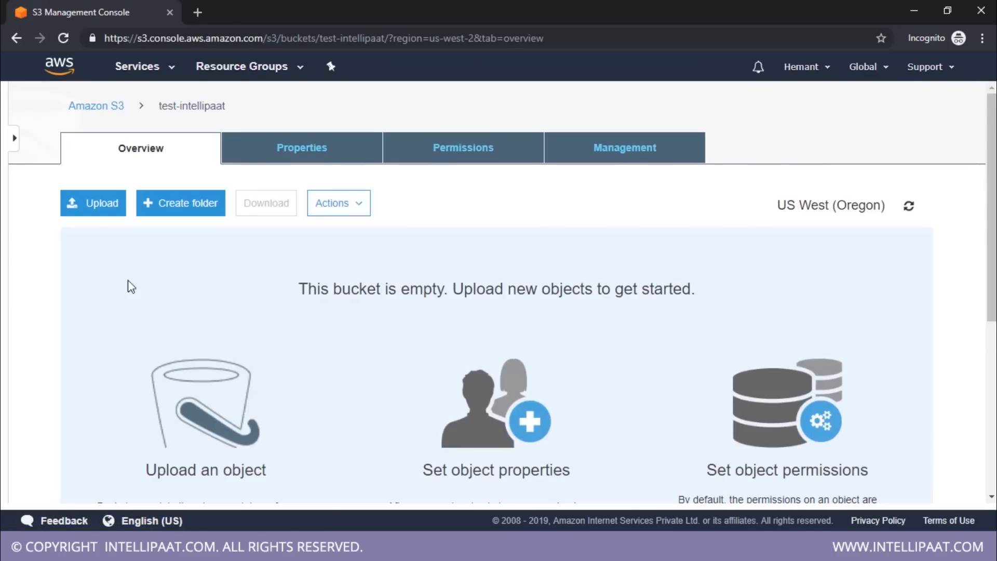
pyautogui.click(99, 203)
pyautogui.click(498, 423)
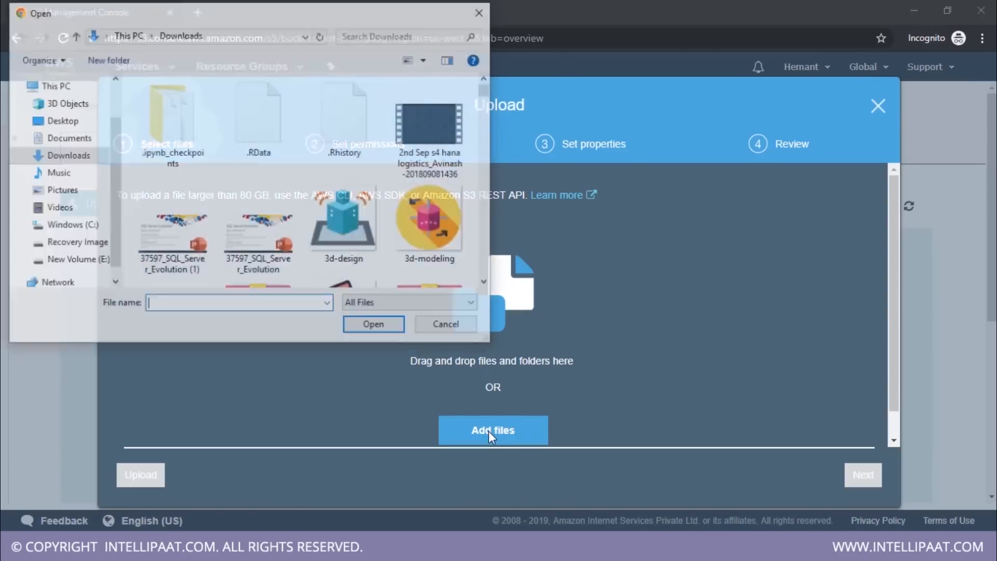
pyautogui.click(73, 191)
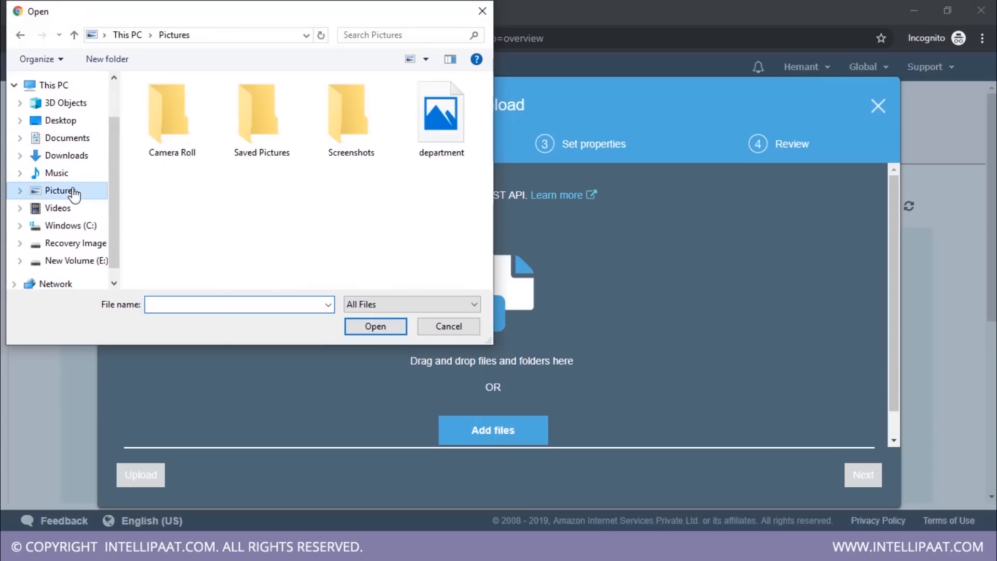
pyautogui.doubleClick(280, 132)
pyautogui.click(174, 35)
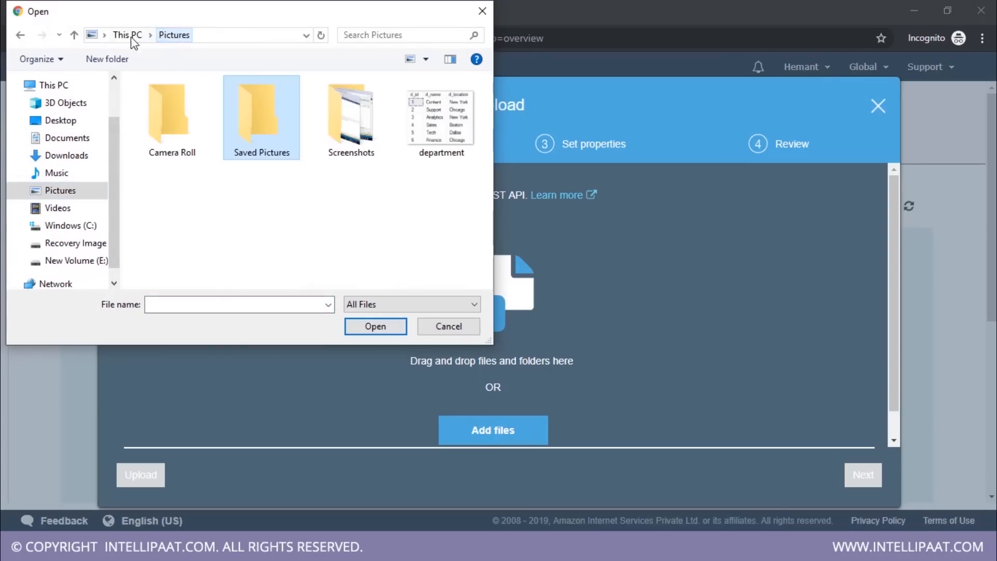
pyautogui.click(78, 140)
pyautogui.scroll(-4, 213, 167)
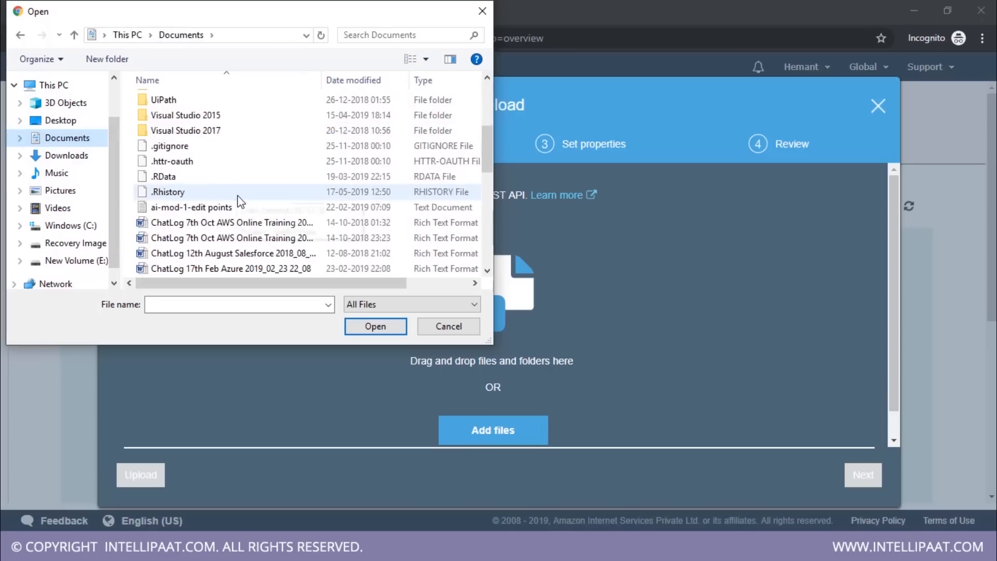
pyautogui.scroll(1, 238, 195)
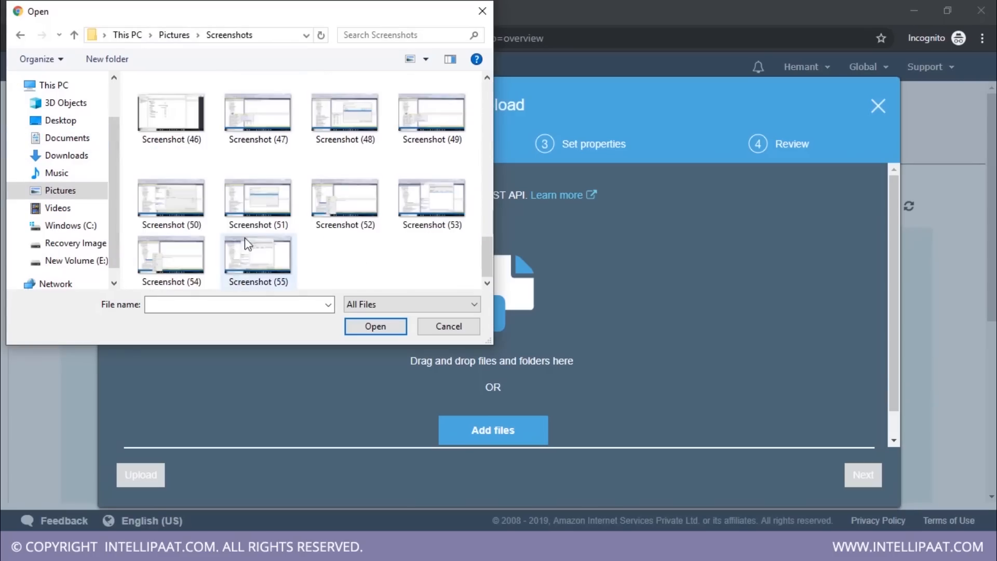
pyautogui.scroll(10, 245, 238)
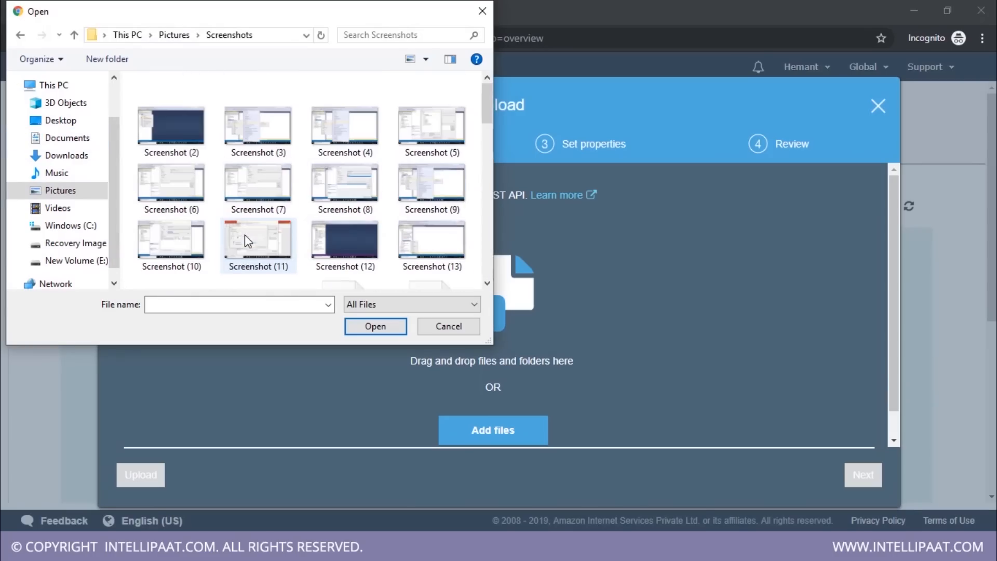
pyautogui.click(176, 123)
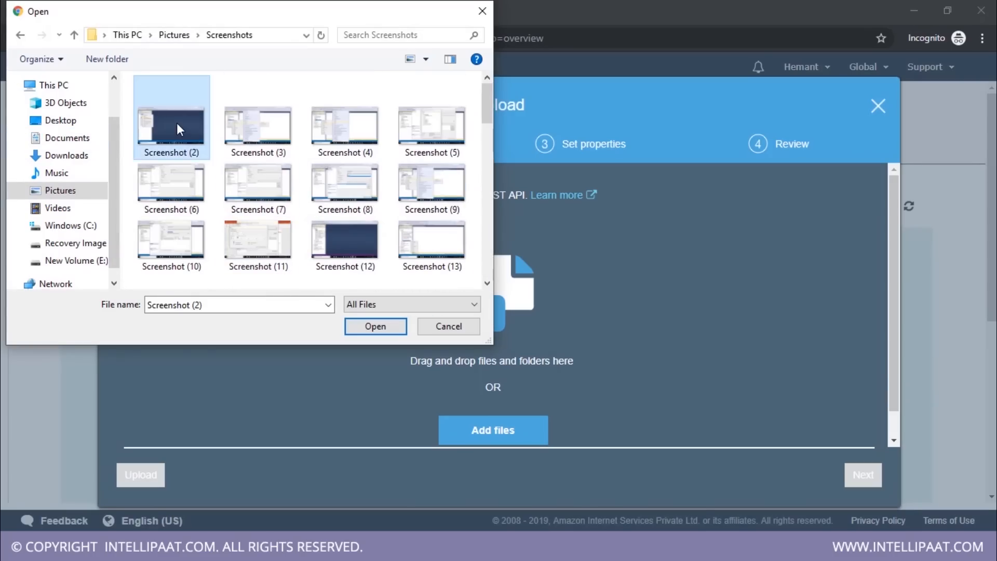
pyautogui.click(375, 327)
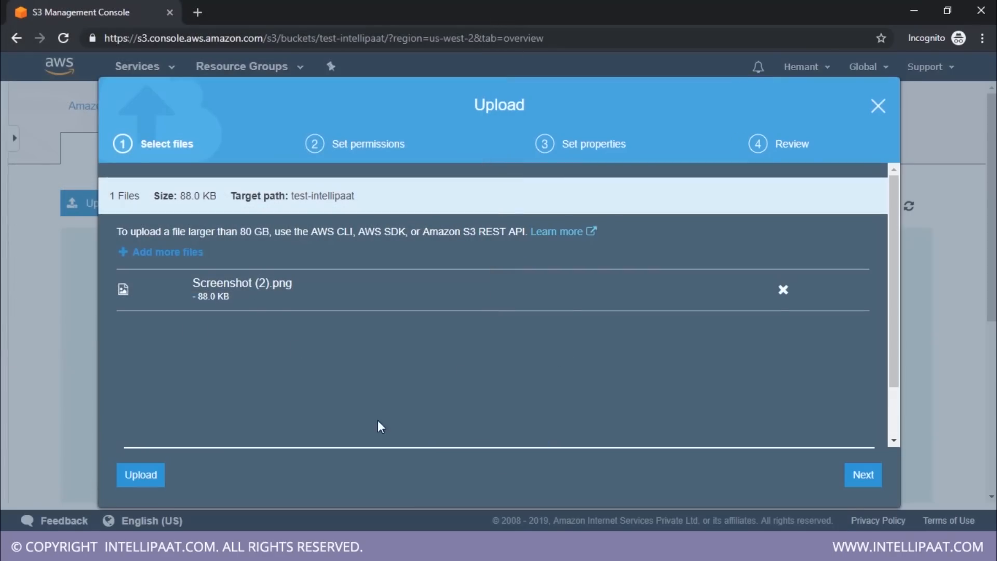
# Keep the default permissions, review the storage classes, and upload the file with the Standard storage class
pyautogui.click(867, 476)
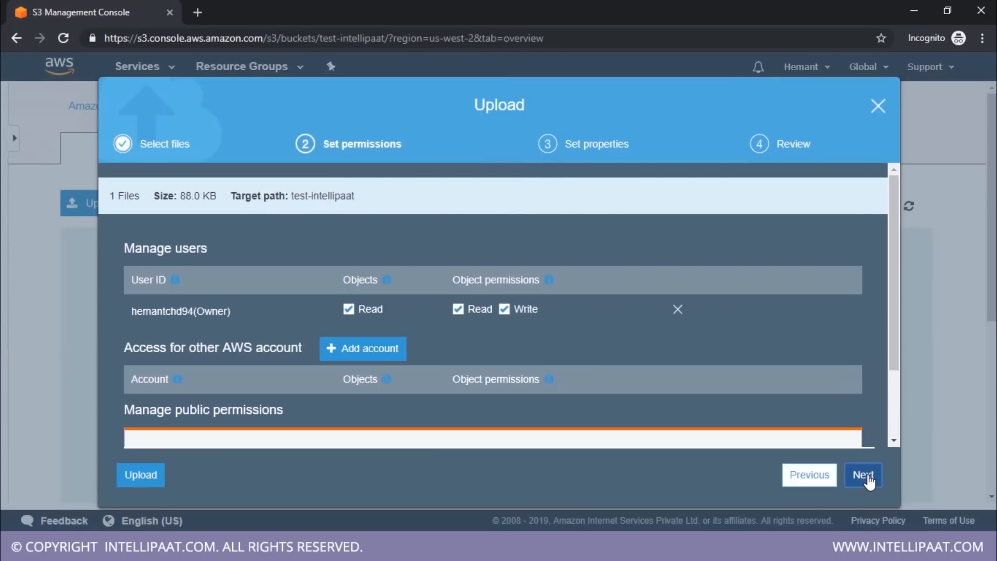
pyautogui.click(868, 483)
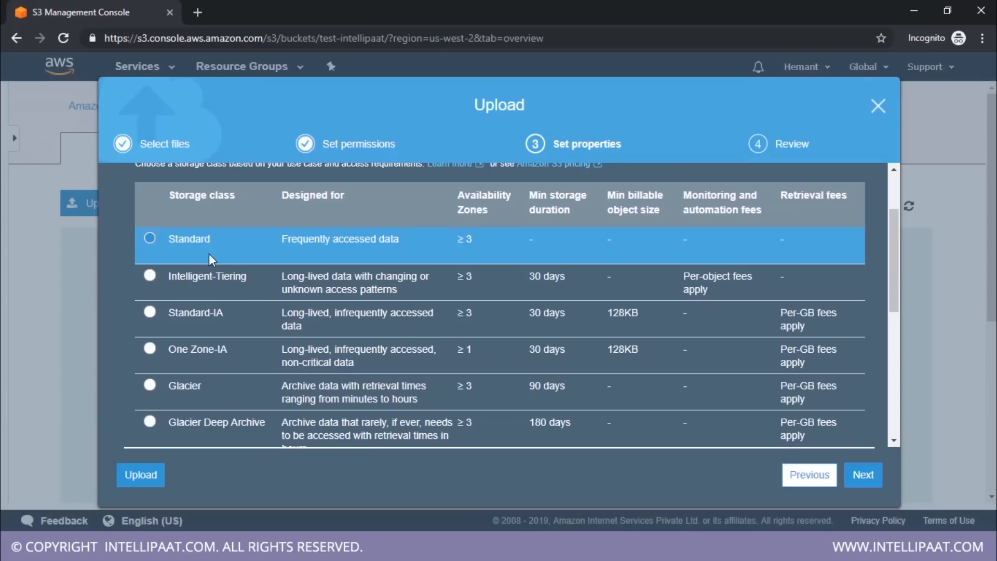
pyautogui.scroll(-5, 214, 257)
pyautogui.scroll(5, 217, 310)
pyautogui.scroll(-3, 250, 315)
pyautogui.scroll(3, 247, 332)
pyautogui.scroll(-1, 207, 252)
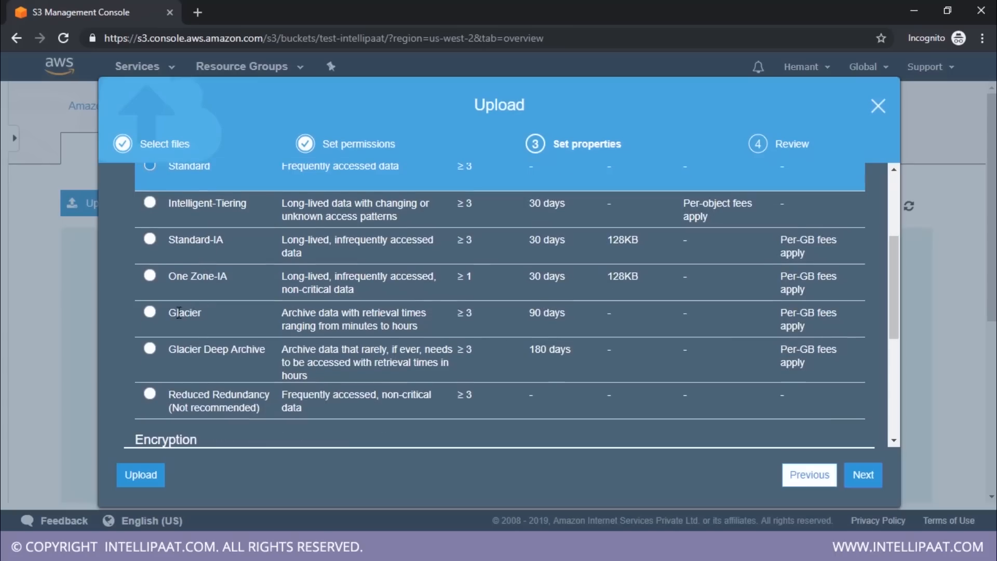
pyautogui.scroll(3, 625, 447)
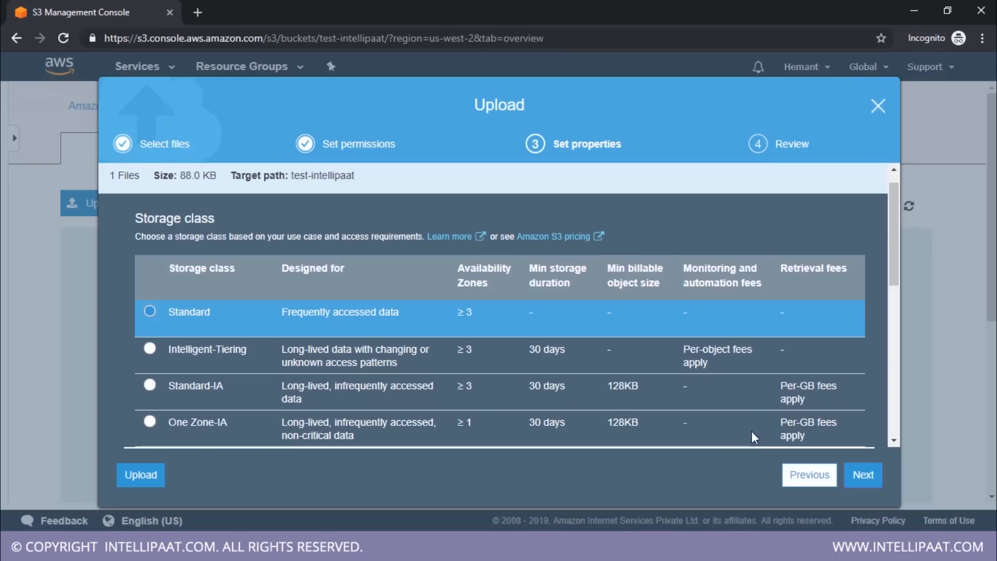
pyautogui.click(861, 477)
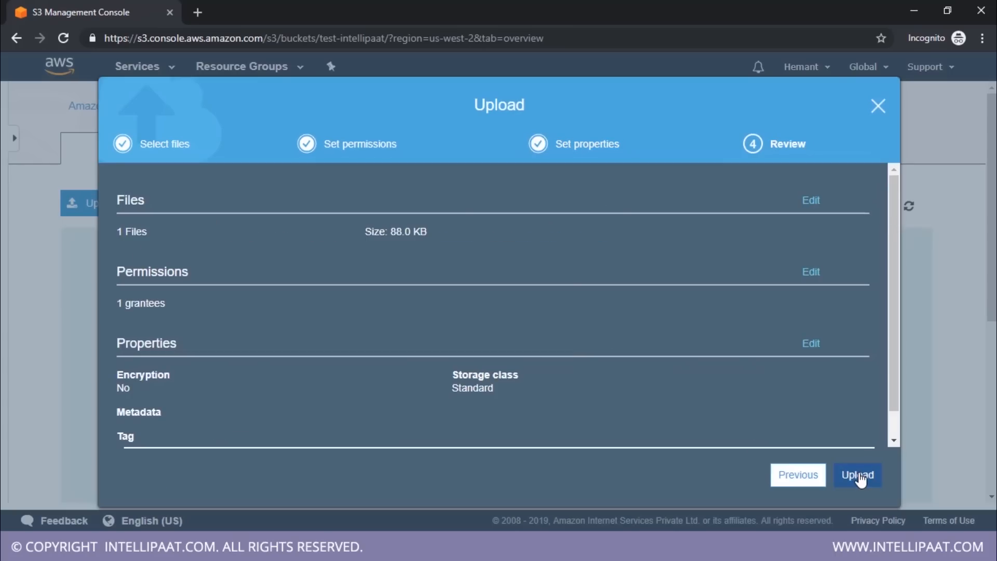
pyautogui.click(857, 475)
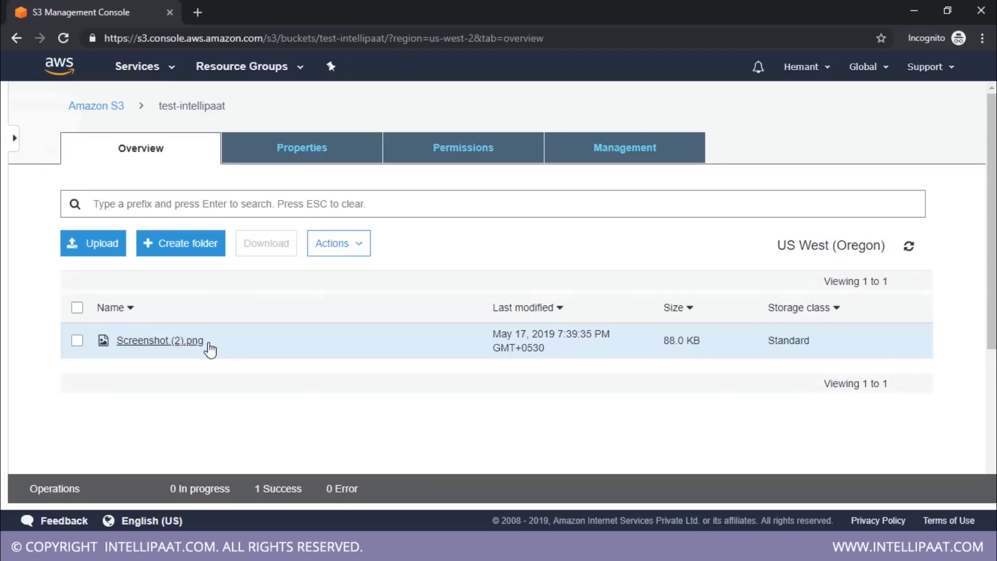
# Test access to Screenshot (2).png through its object URL, check the response, and return to the S3 console
pyautogui.click(76, 343)
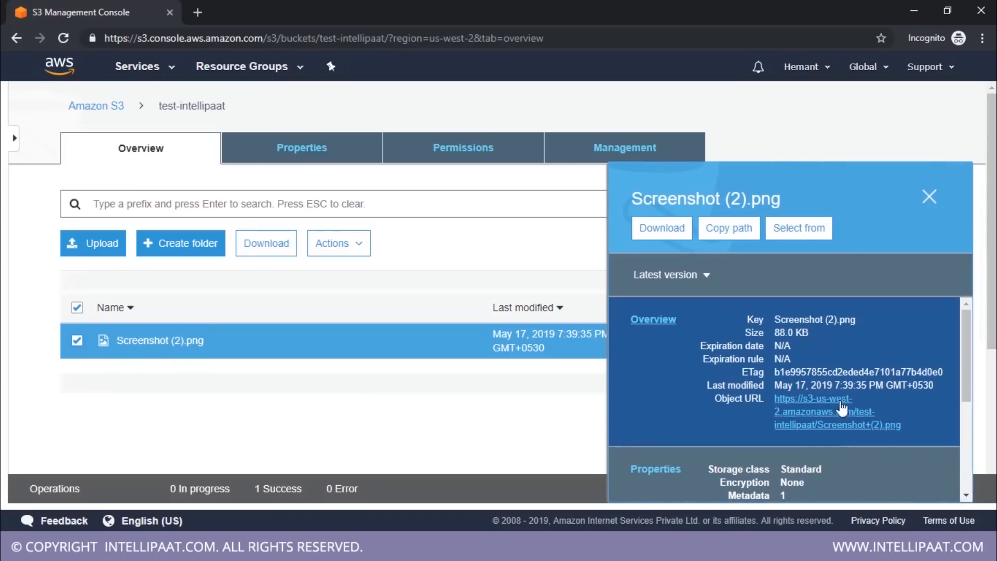
pyautogui.click(802, 421)
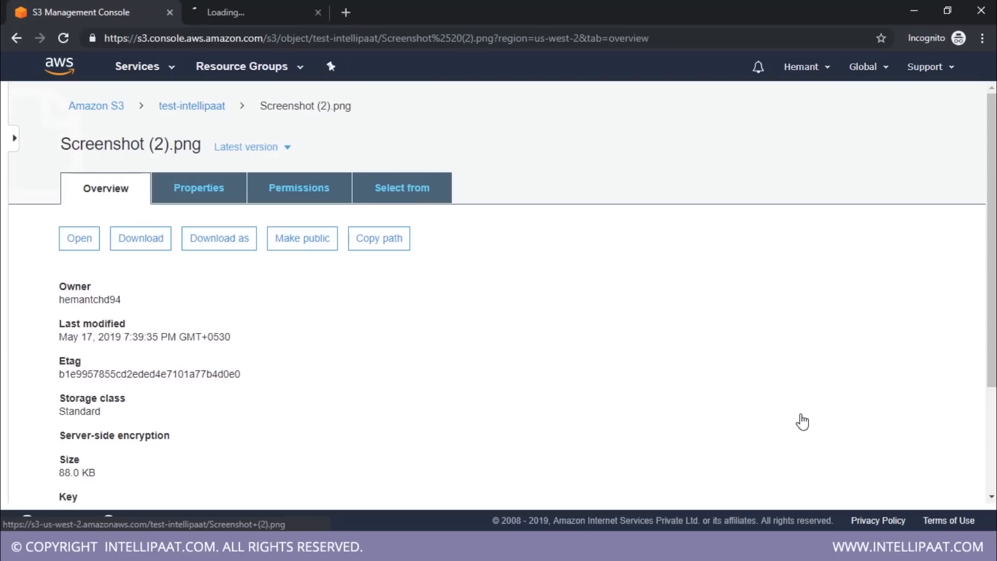
pyautogui.click(270, 14)
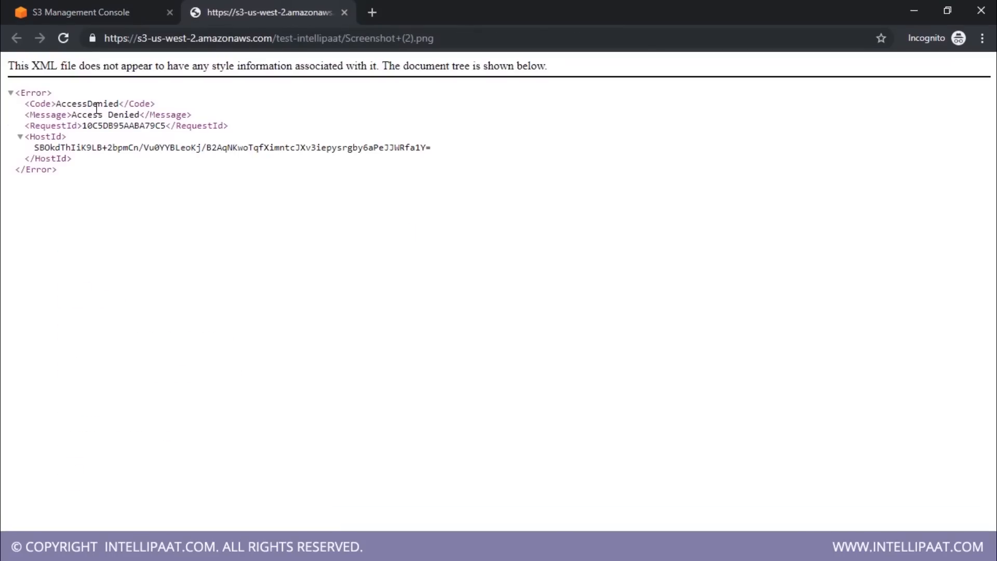
pyautogui.doubleClick(96, 105)
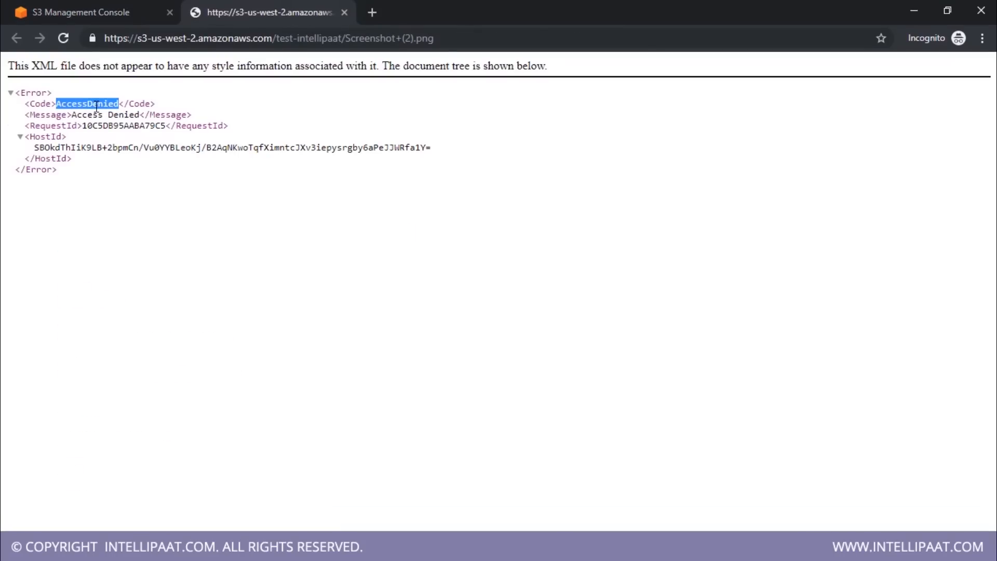
pyautogui.click(117, 13)
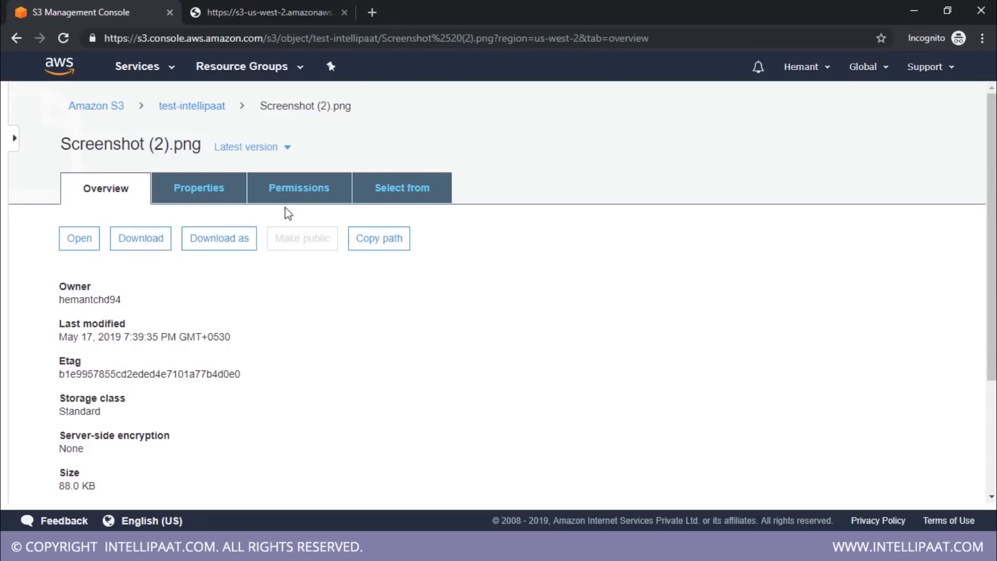
# Examine the object's overview, properties and permissions, including the notice about granting public access
pyautogui.scroll(-2, 291, 211)
pyautogui.scroll(3, 289, 208)
pyautogui.click(231, 196)
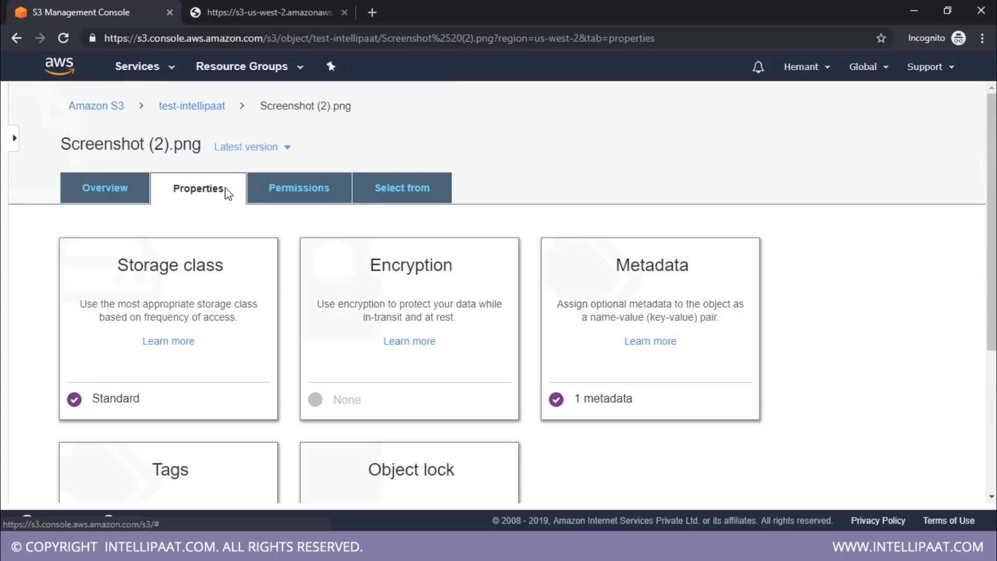
pyautogui.click(299, 187)
pyautogui.scroll(-4, 298, 263)
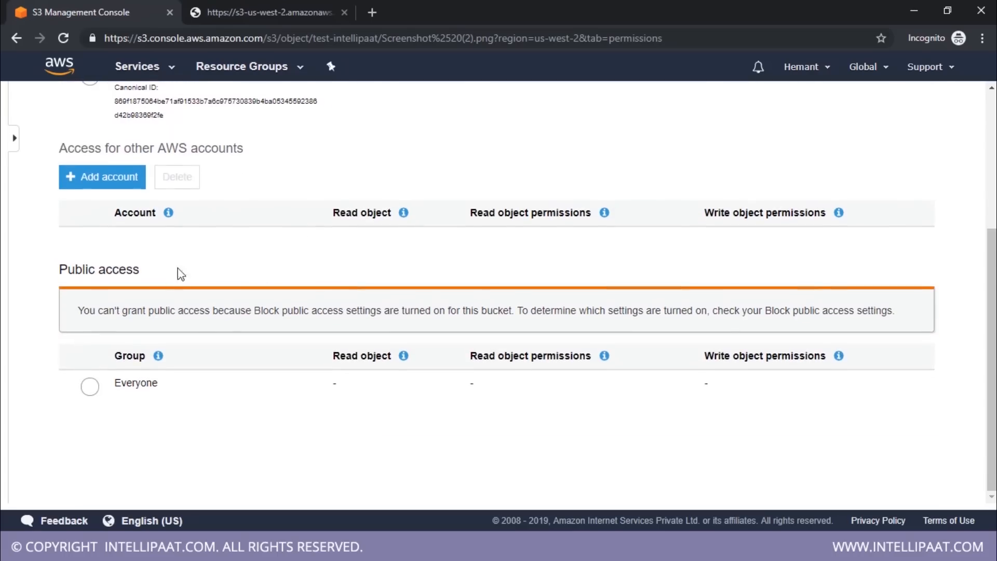
pyautogui.scroll(4, 186, 271)
pyautogui.scroll(-4, 276, 278)
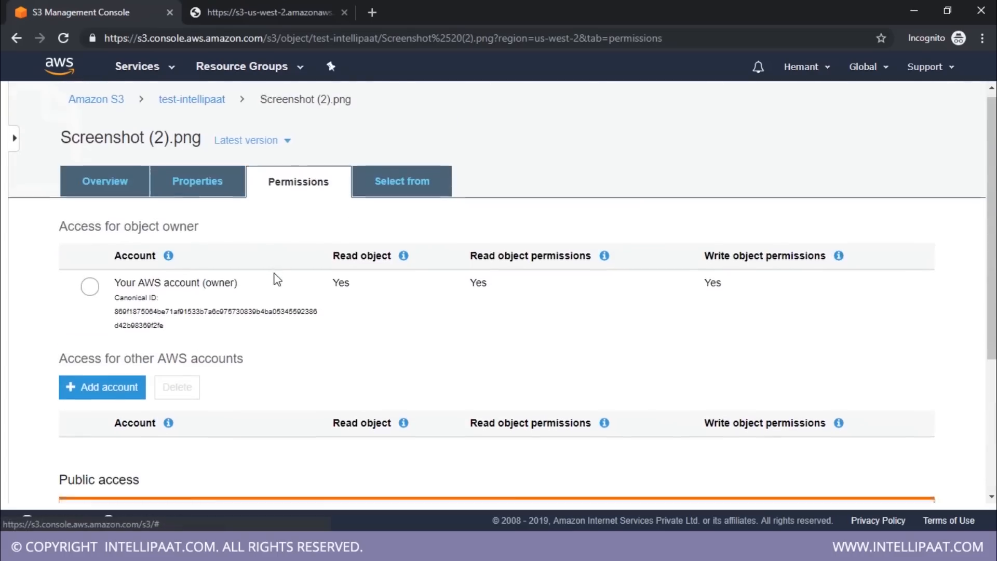
pyautogui.moveTo(61, 269); pyautogui.dragTo(179, 277)
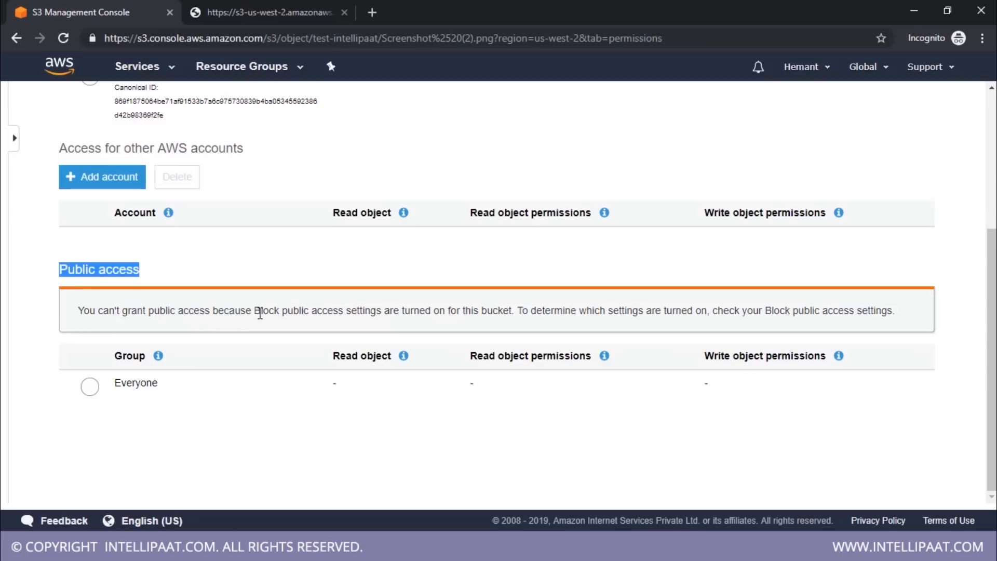
pyautogui.moveTo(254, 312); pyautogui.dragTo(392, 314)
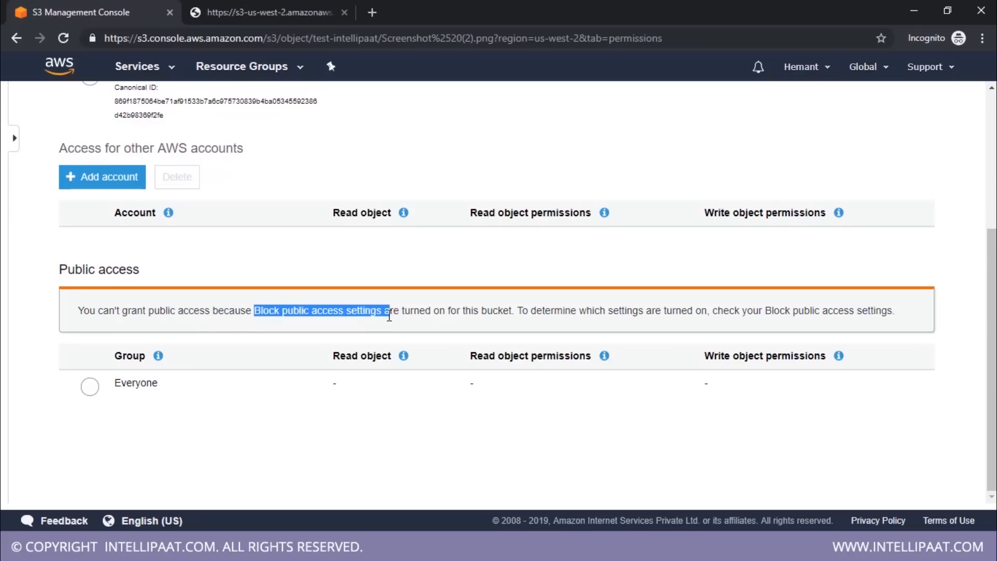
pyautogui.scroll(5, 229, 256)
# Return to the test-intellipaat bucket's contents and look through the actions offered for its objects
pyautogui.click(193, 109)
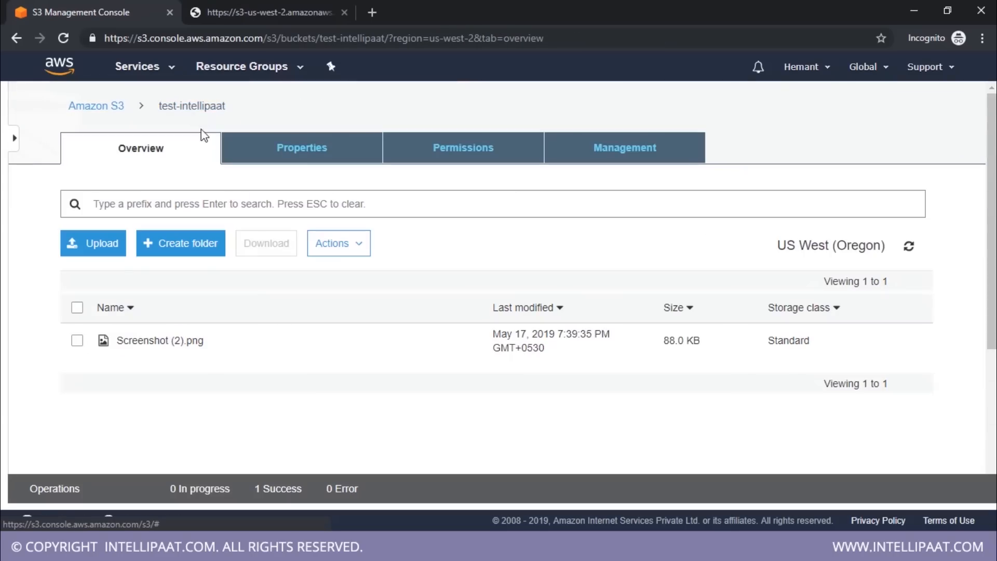
pyautogui.click(355, 247)
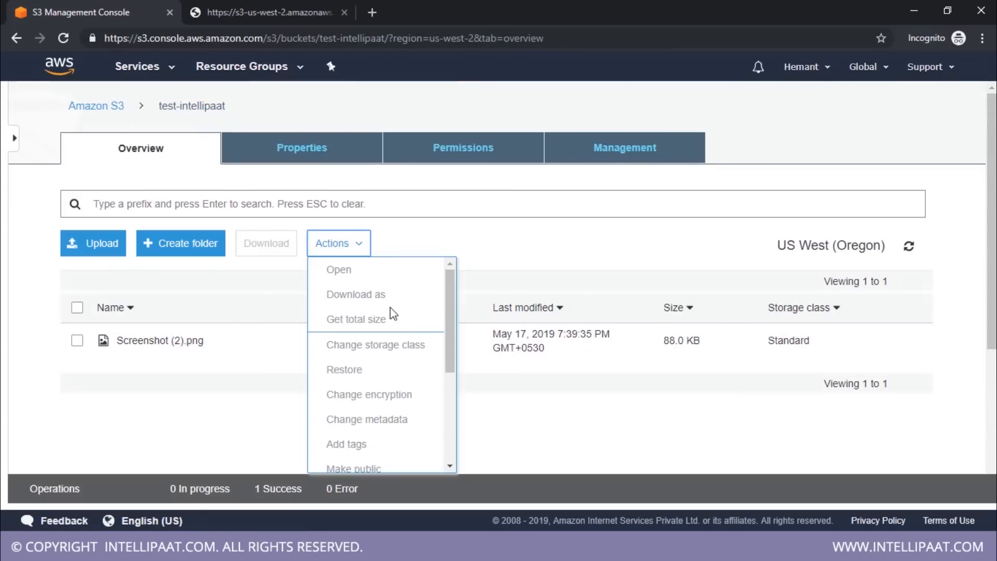
pyautogui.scroll(-3, 393, 313)
pyautogui.click(78, 457)
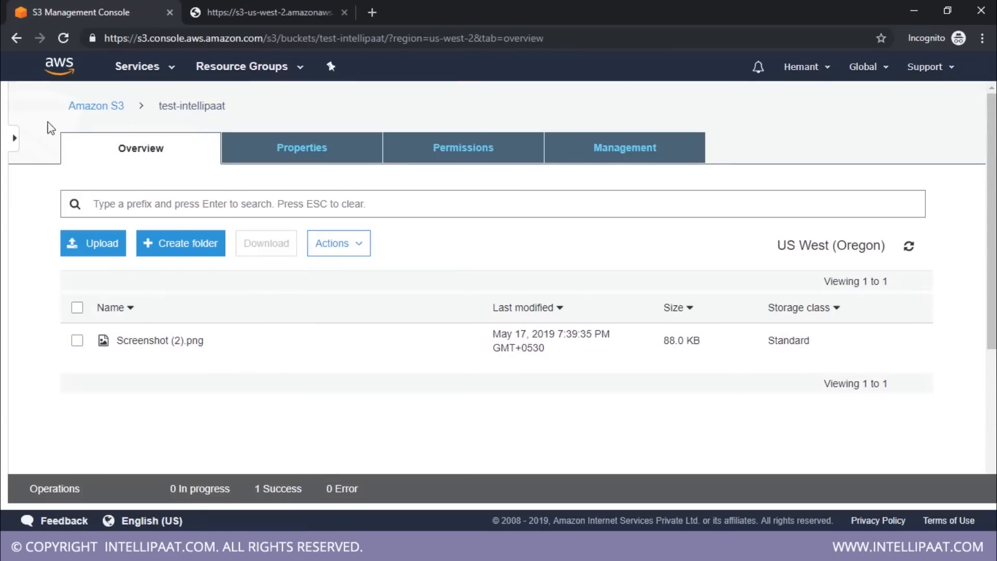
# Select test-intellipaat in the S3 bucket list and review its summary of properties, permissions and management settings
pyautogui.click(96, 106)
pyautogui.click(208, 362)
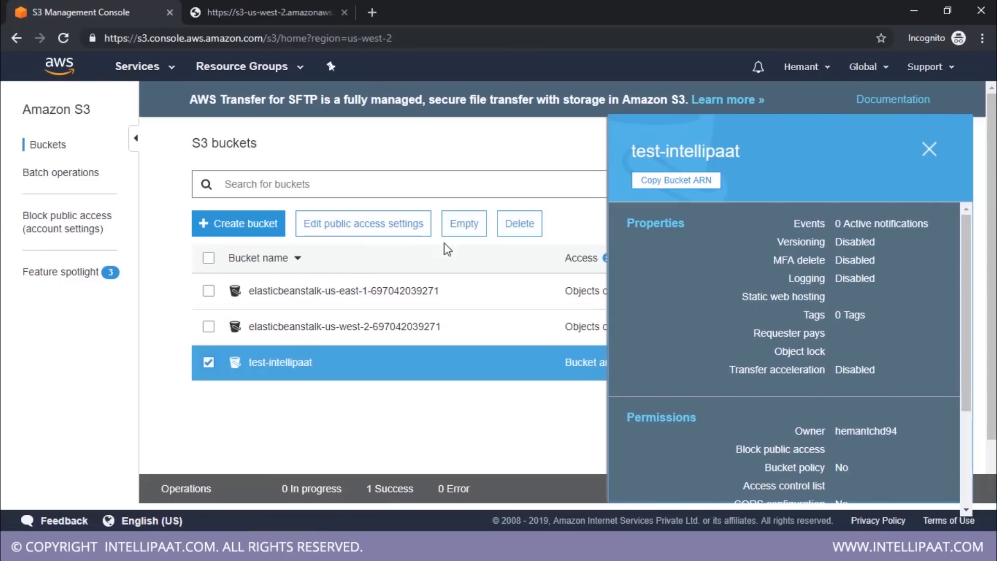
pyautogui.scroll(-1, 739, 352)
pyautogui.scroll(1, 734, 356)
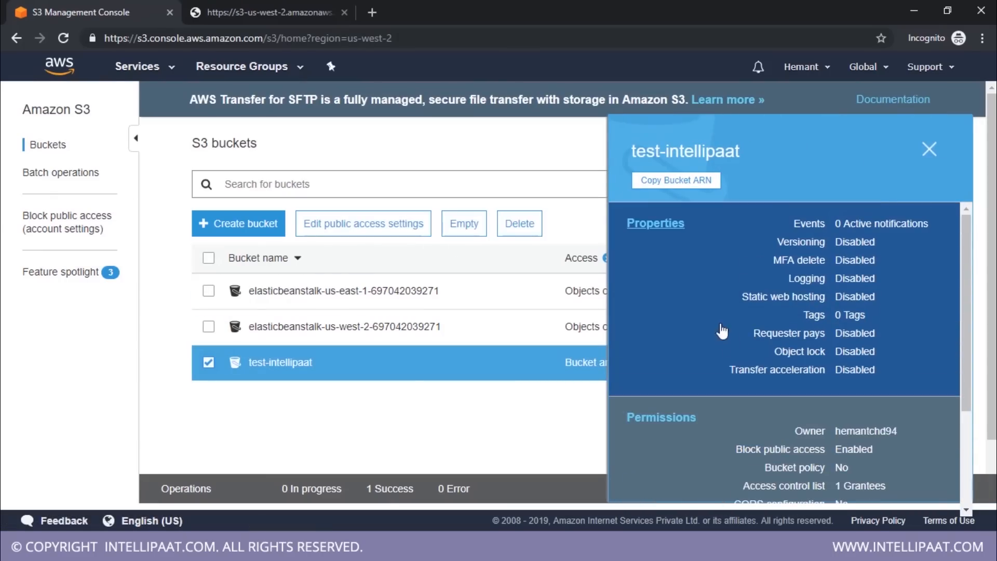
pyautogui.scroll(-3, 661, 293)
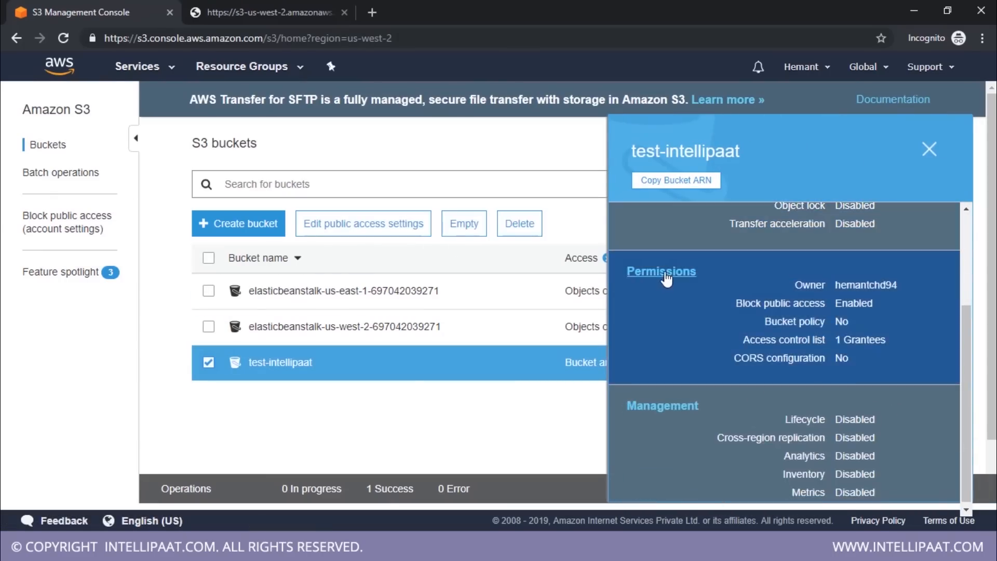
# Turn off Block all public access in the test-intellipaat bucket's permissions and save, entering "confirm" to approve the change
pyautogui.click(663, 277)
pyautogui.scroll(-1, 417, 307)
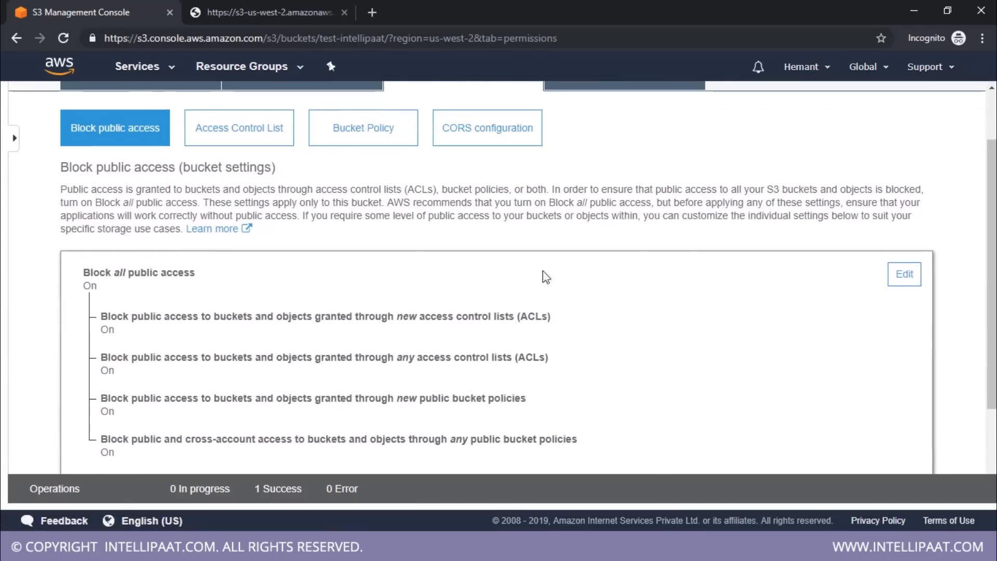
pyautogui.click(902, 274)
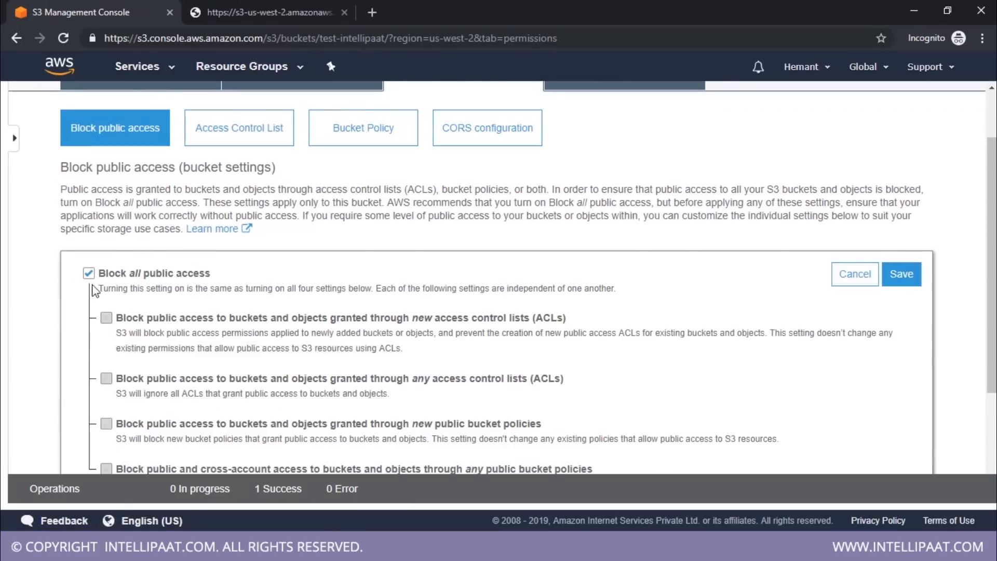
pyautogui.click(88, 273)
pyautogui.click(900, 274)
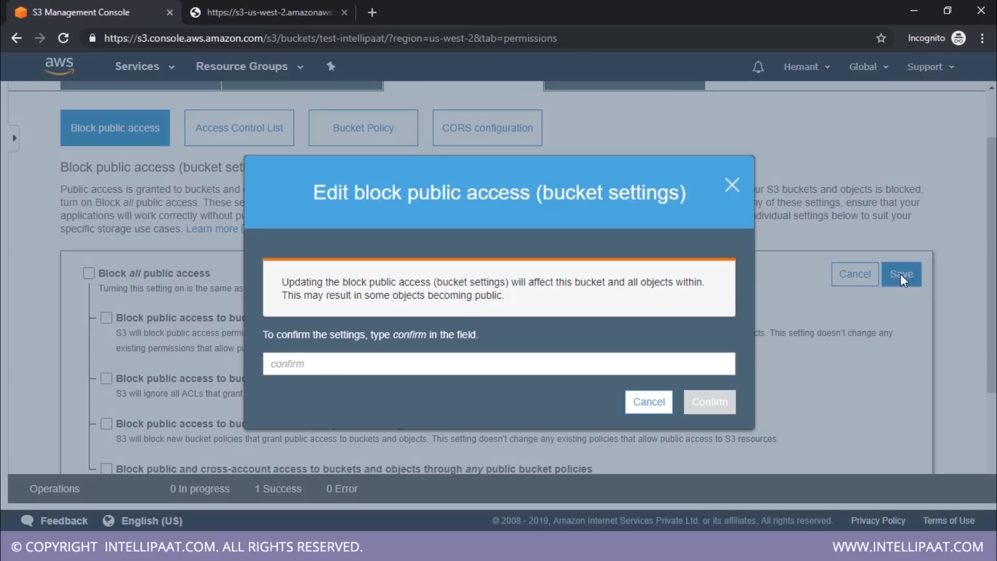
pyautogui.write('confirm')
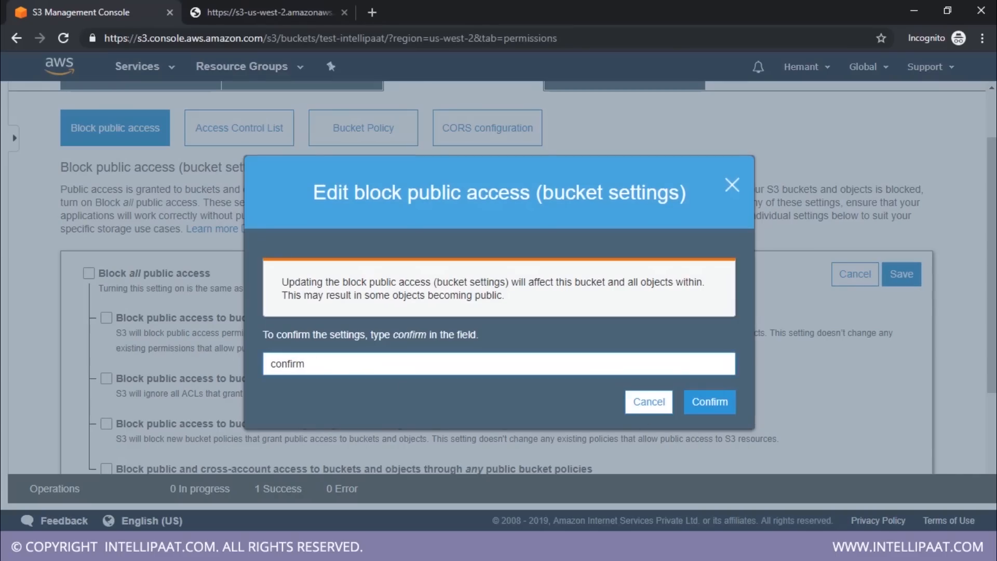
pyautogui.click(711, 410)
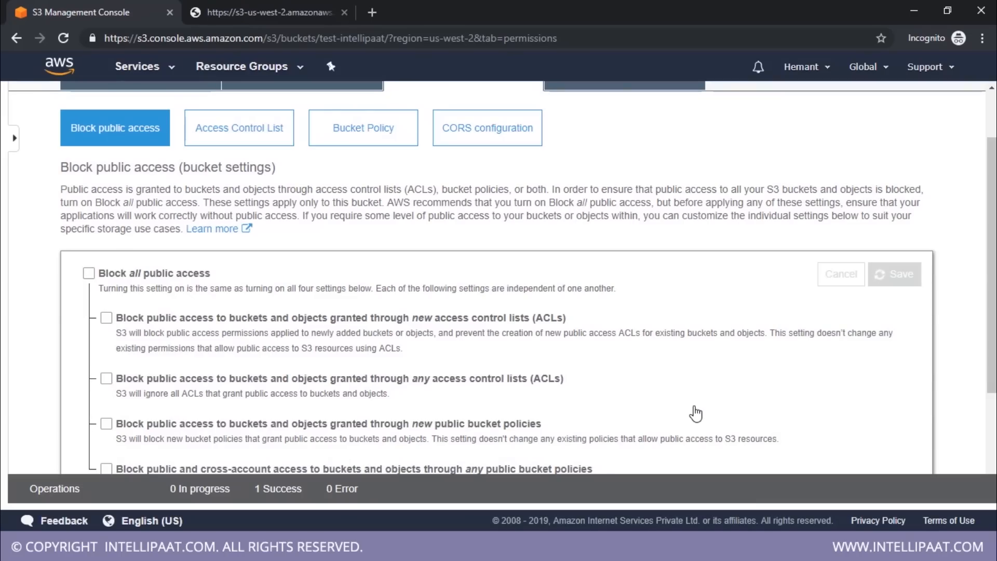
pyautogui.scroll(2, 519, 250)
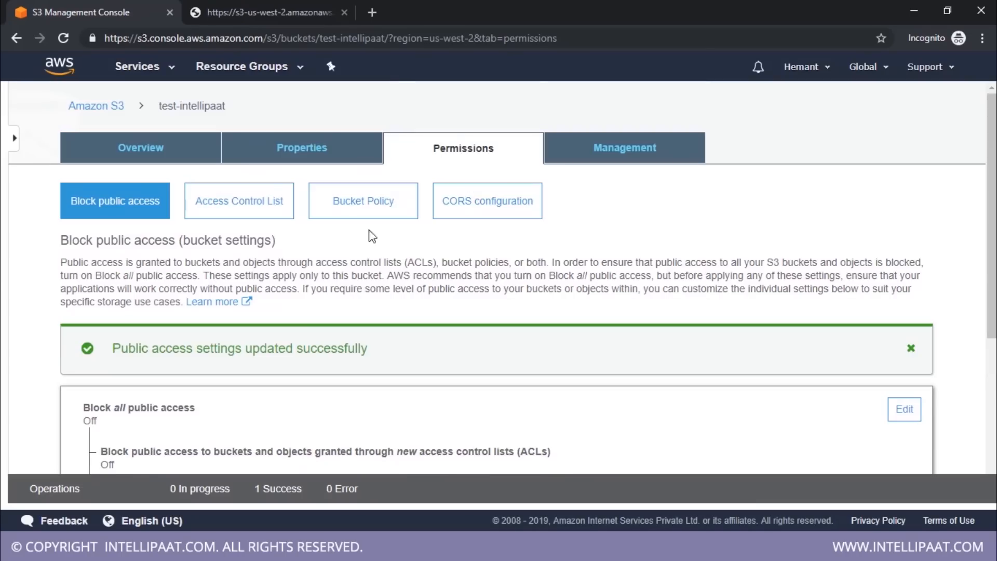
# Select Screenshot (2).png in the bucket's overview, retest its object URL by reloading the page, and return to the S3 console
pyautogui.click(302, 153)
pyautogui.click(183, 159)
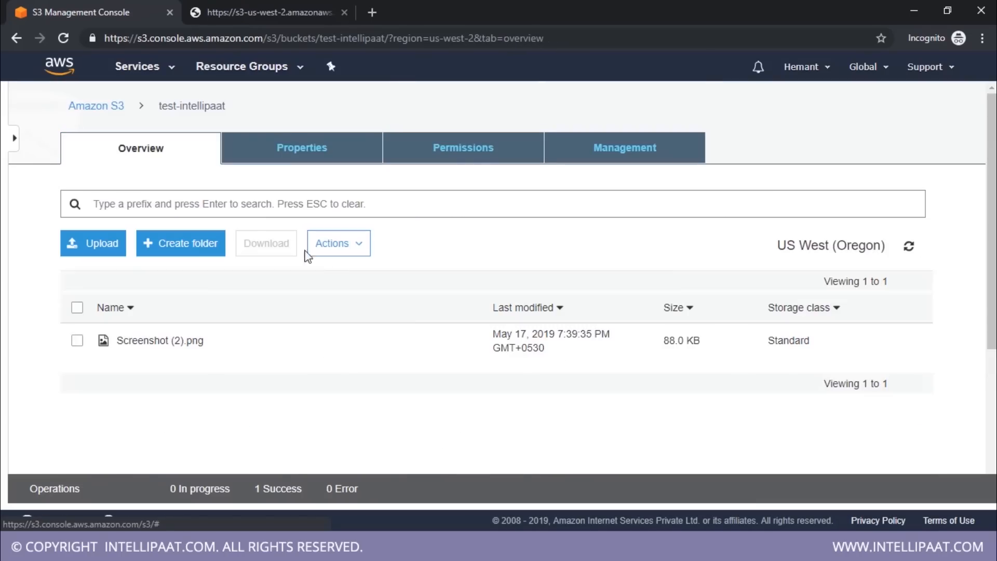
pyautogui.click(78, 341)
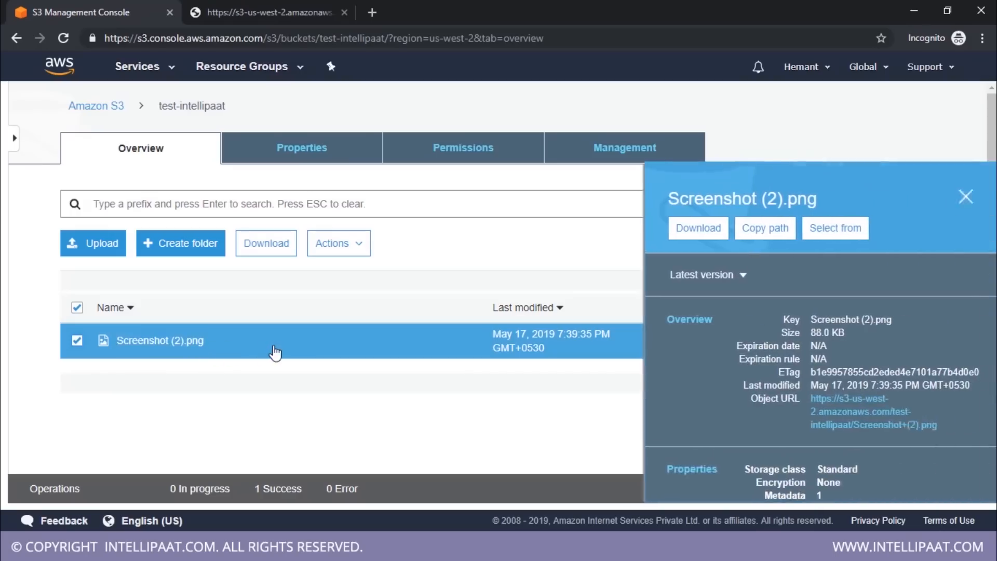
pyautogui.click(251, 12)
pyautogui.click(63, 37)
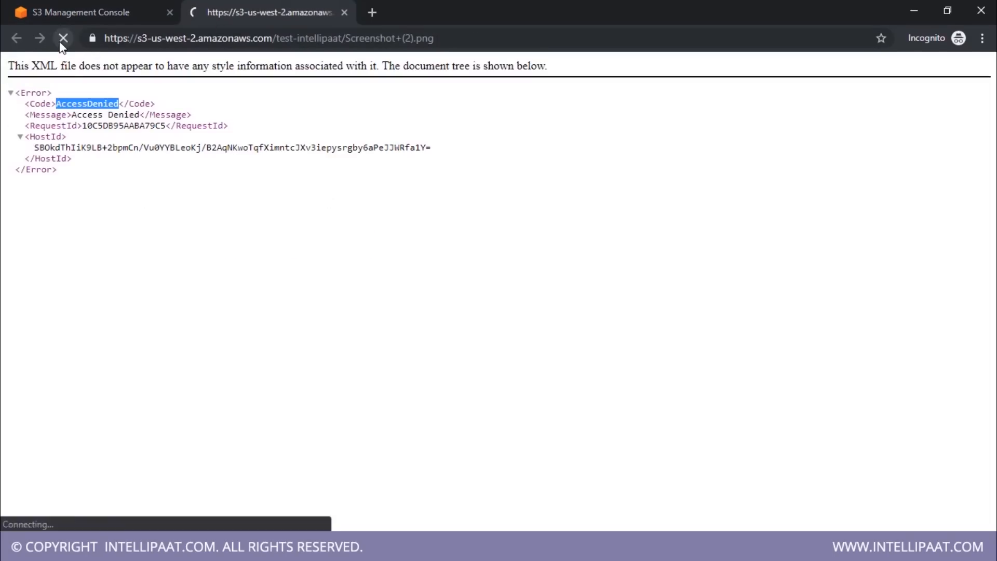
pyautogui.click(110, 2)
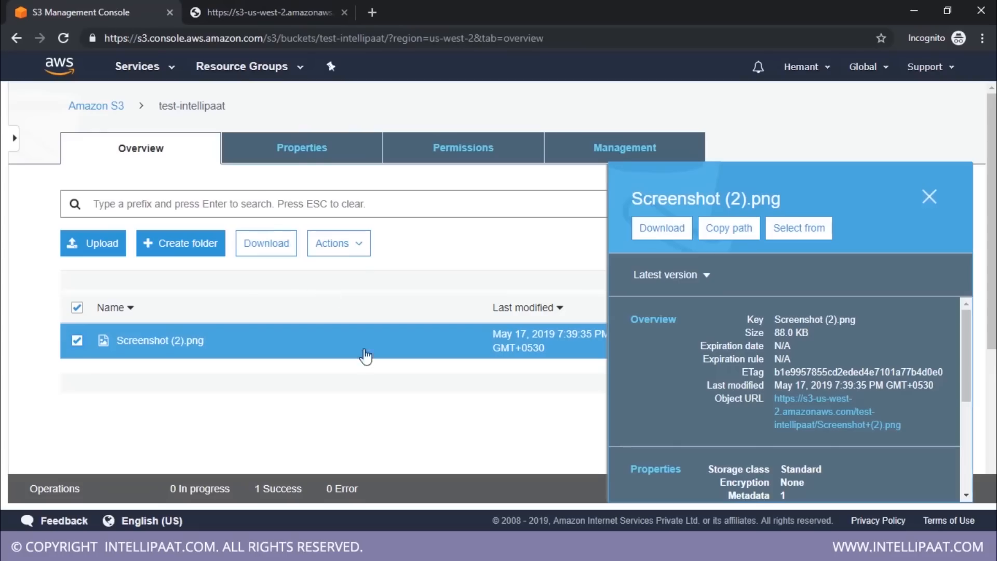
# Grant Everyone the Read object permission in the public access settings of Screenshot (2).png and save it
pyautogui.scroll(-5, 701, 362)
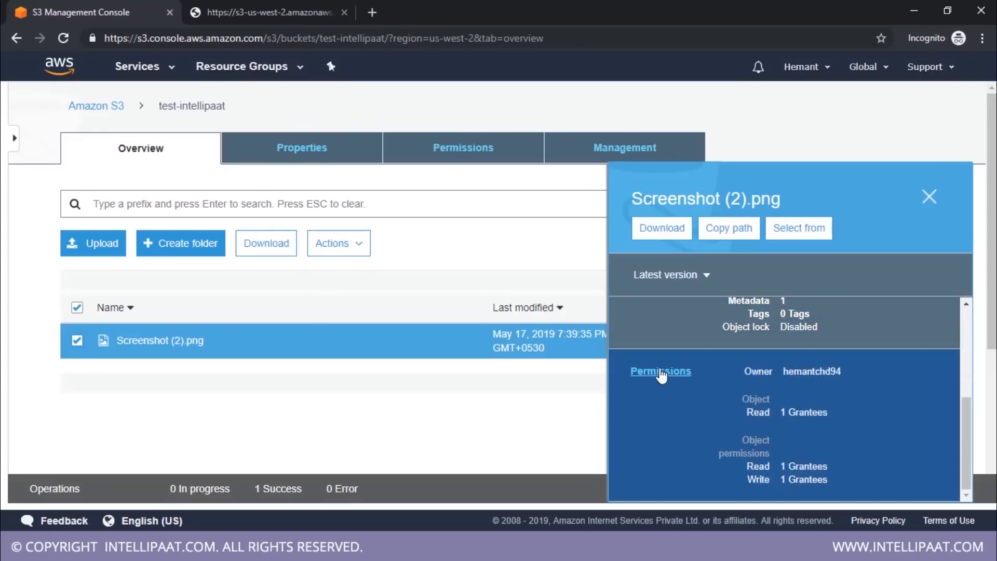
pyautogui.click(659, 373)
pyautogui.scroll(-3, 126, 401)
pyautogui.click(89, 387)
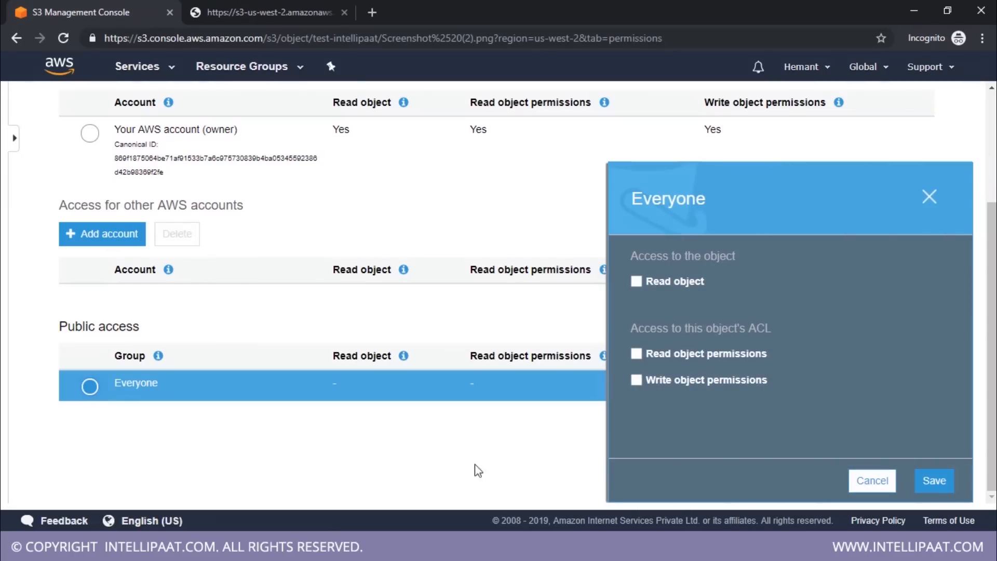
pyautogui.click(636, 281)
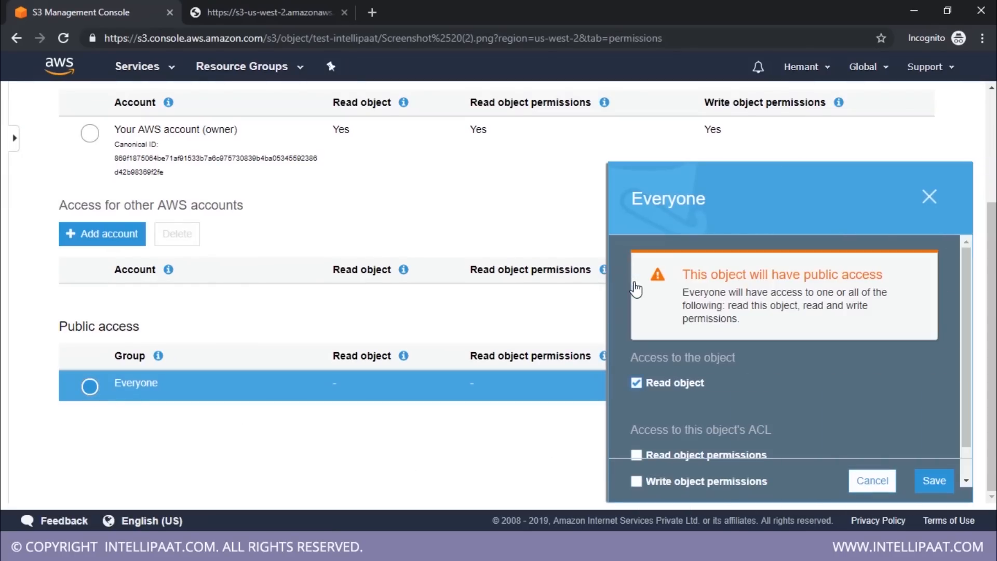
pyautogui.click(933, 480)
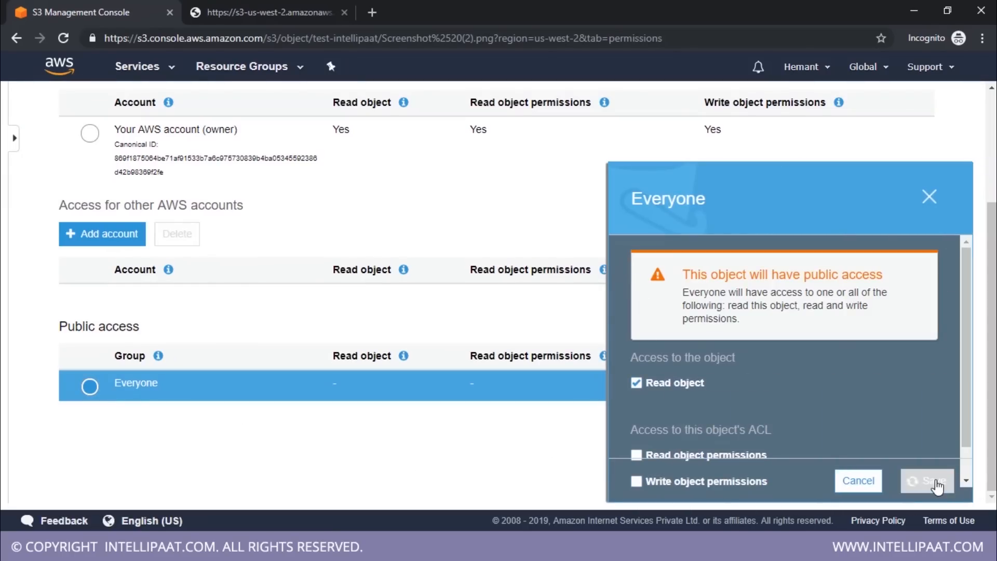
# Reload the object URL of Screenshot (2).png to test public access and highlight its full web address
pyautogui.click(268, 11)
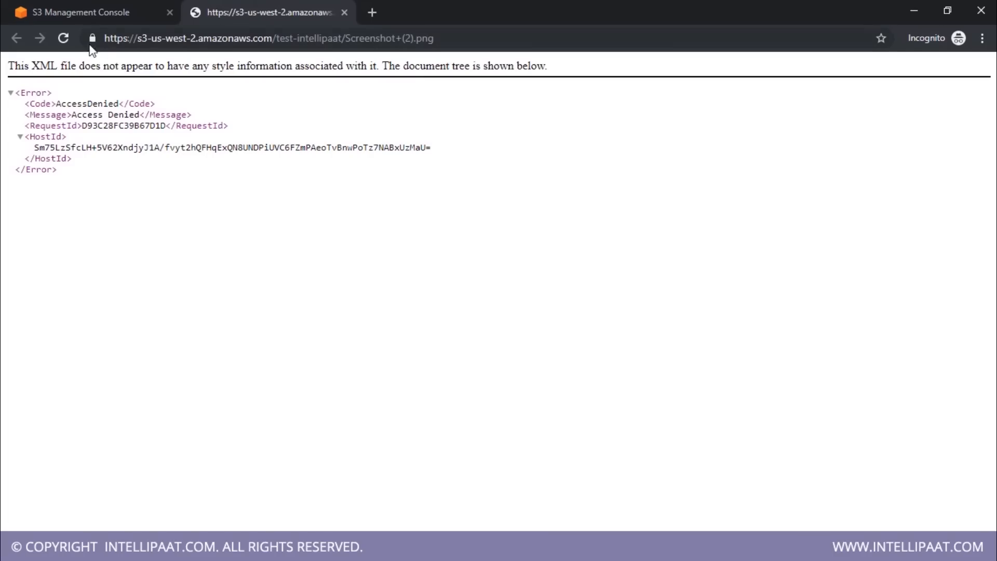
pyautogui.click(63, 38)
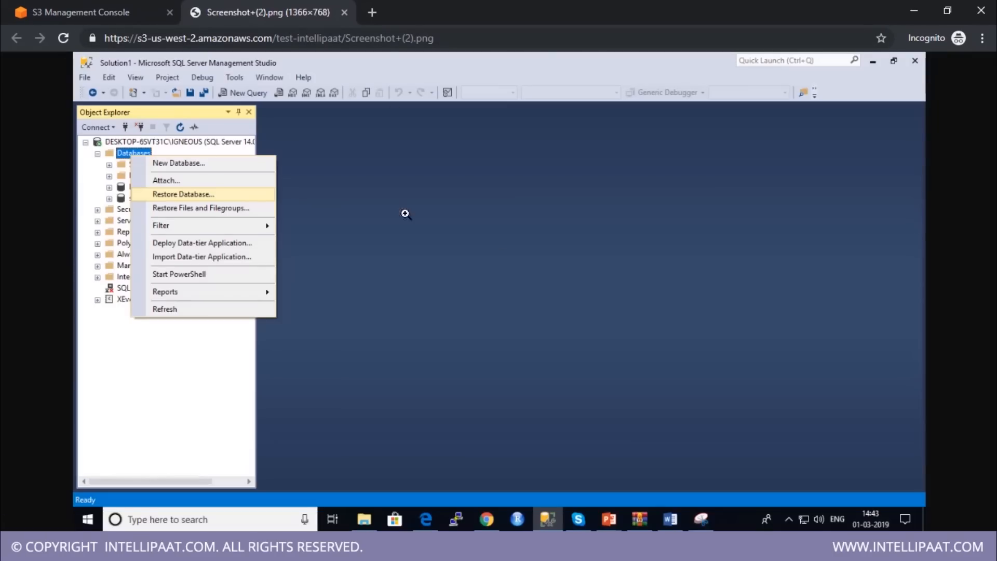
pyautogui.click(301, 37)
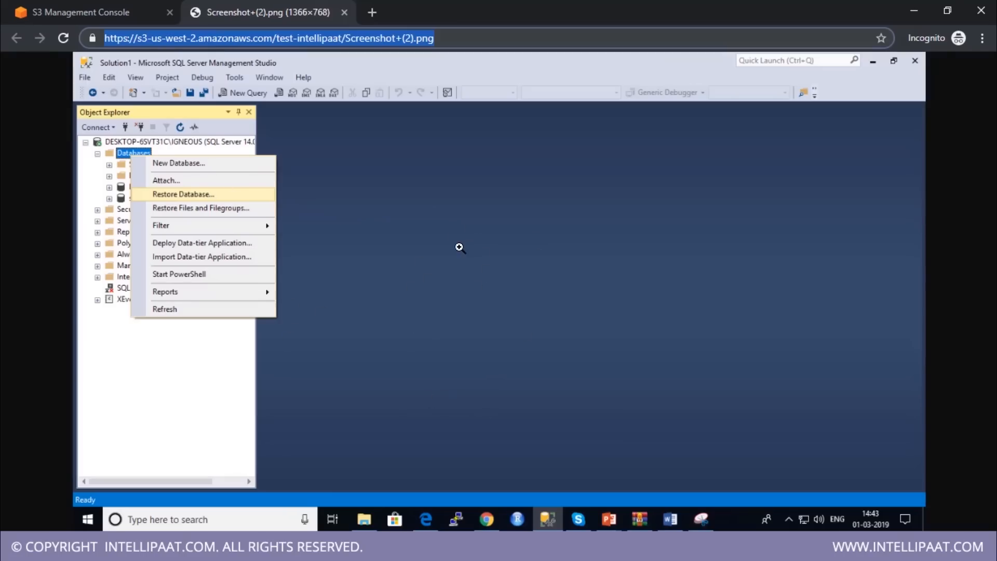
pyautogui.click(446, 38)
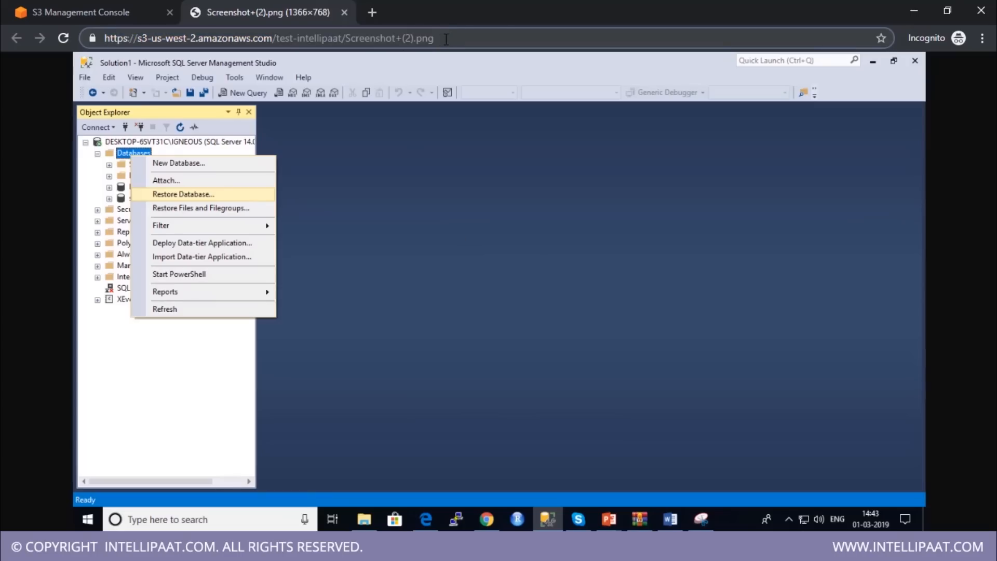
pyautogui.moveTo(446, 39); pyautogui.dragTo(105, 49)
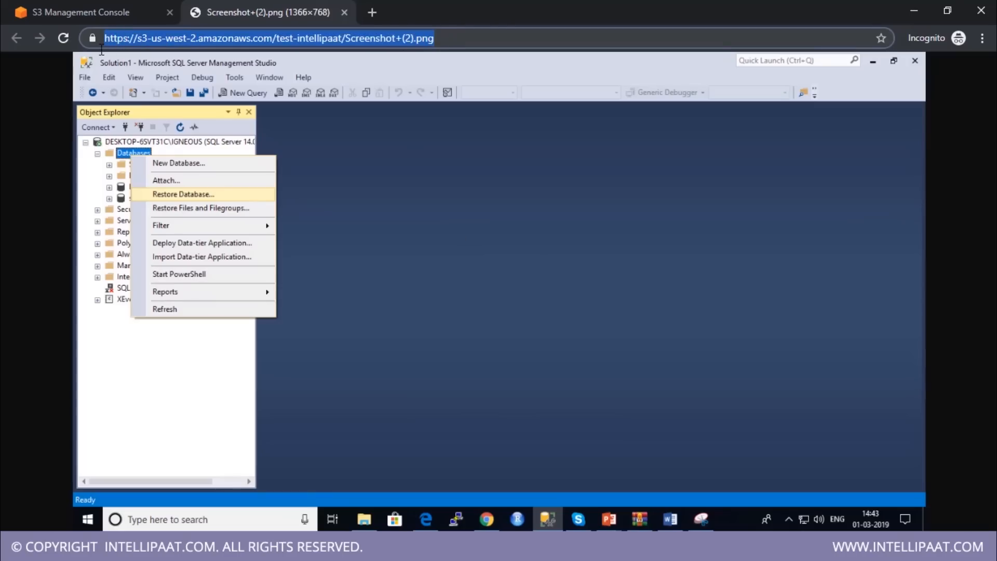
# Review the owner and public access permissions of Screenshot (2).png in the S3 console, and return to the test-intellipaat bucket
pyautogui.click(110, 14)
pyautogui.scroll(3, 207, 249)
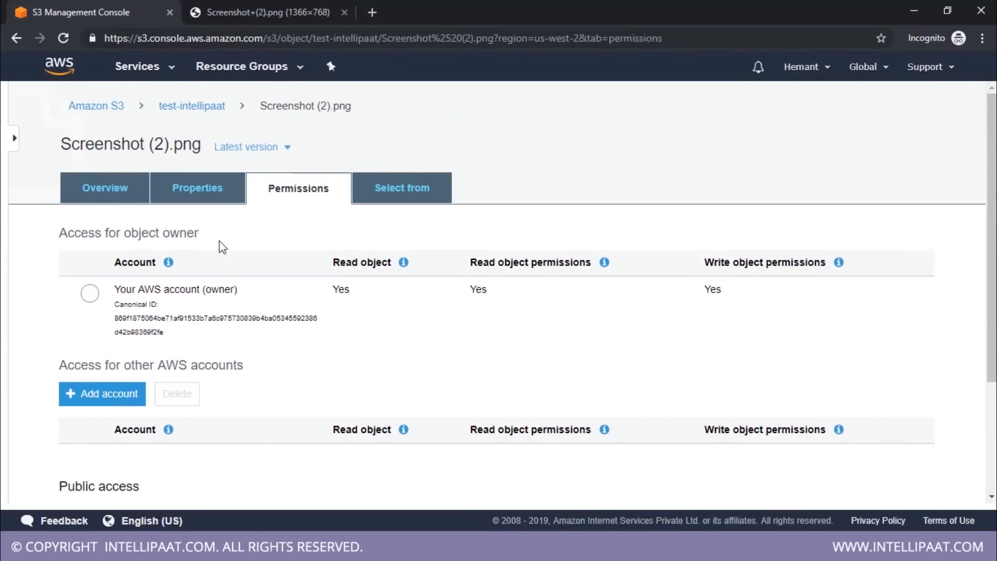
pyautogui.scroll(-3, 211, 371)
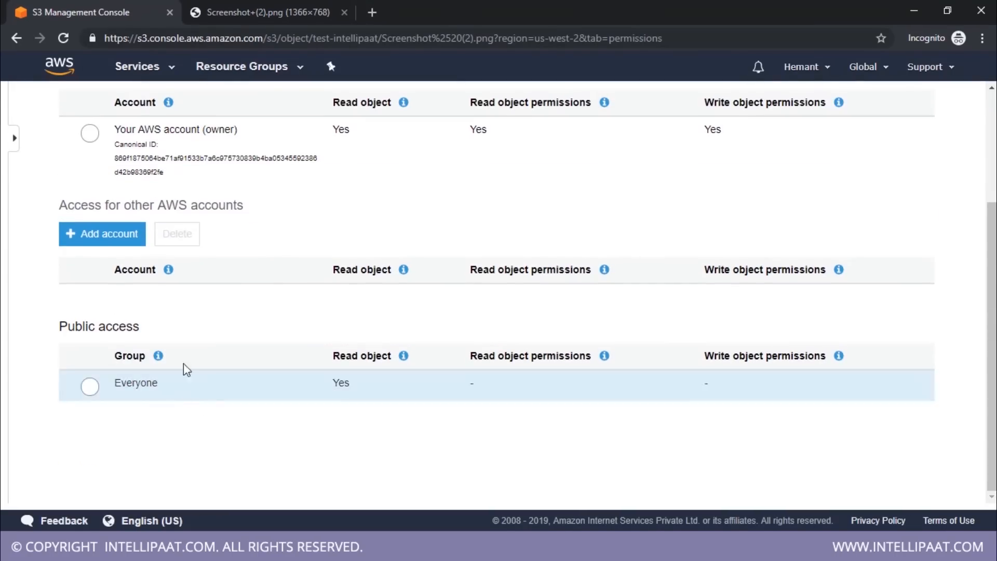
pyautogui.scroll(3, 244, 260)
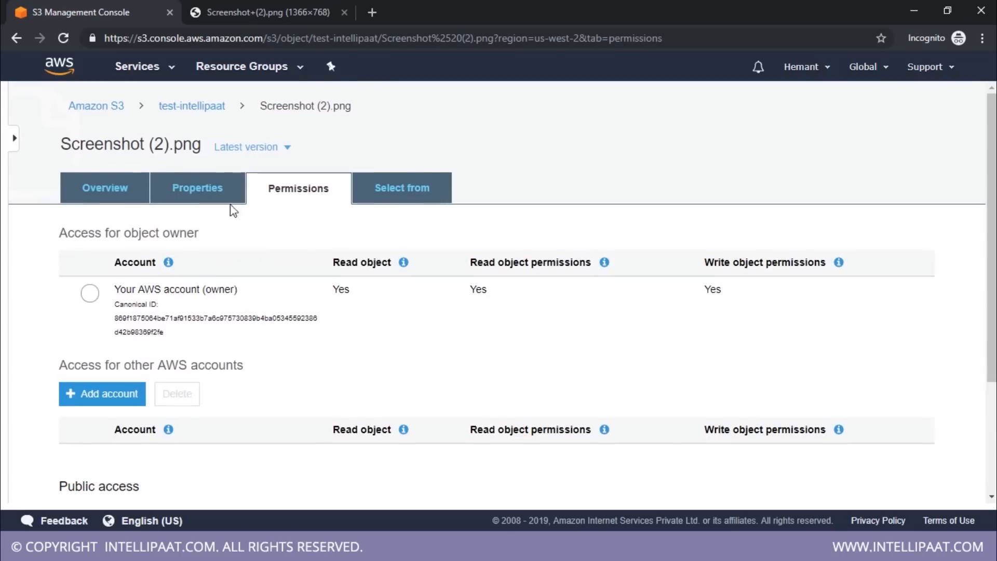
pyautogui.click(195, 110)
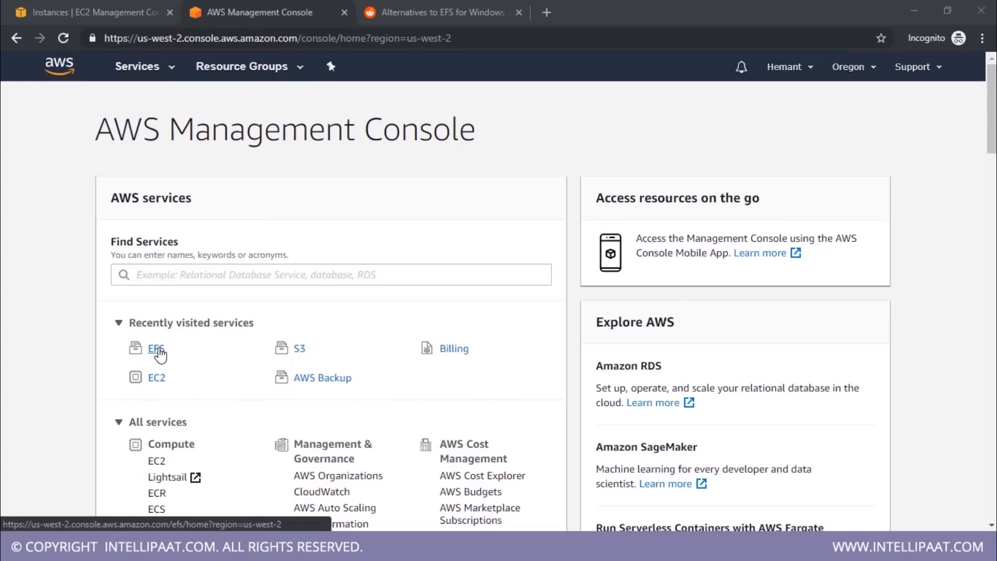
# Create an EFS file system in the default VPC, keeping the default mount targets and optional settings
pyautogui.click(156, 349)
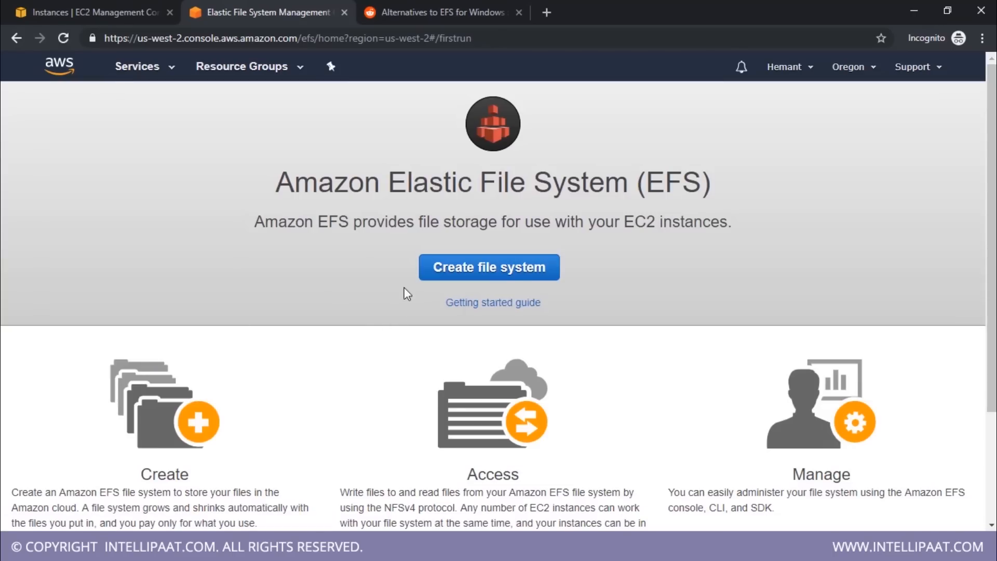
pyautogui.click(506, 267)
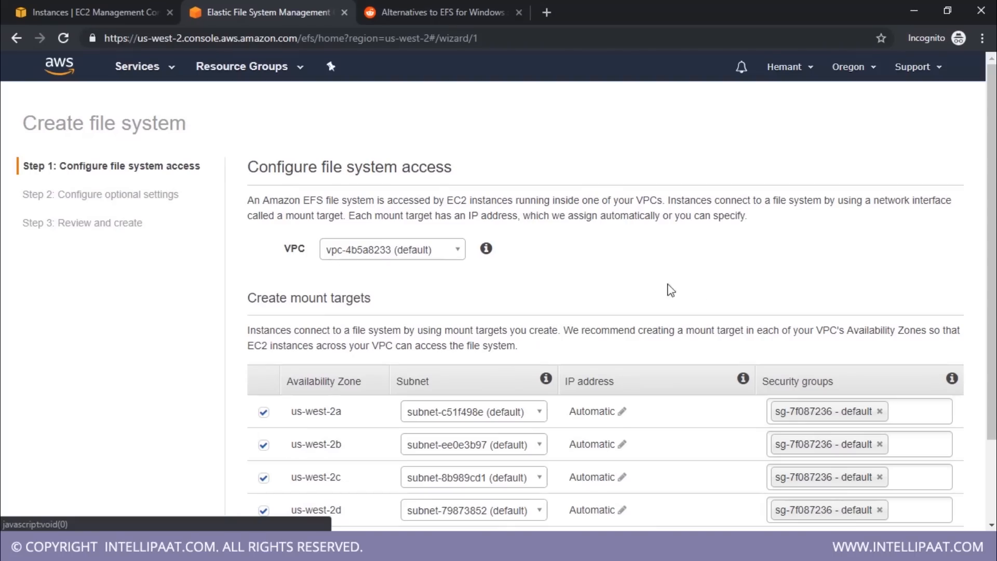
pyautogui.scroll(-3, 906, 407)
pyautogui.click(928, 493)
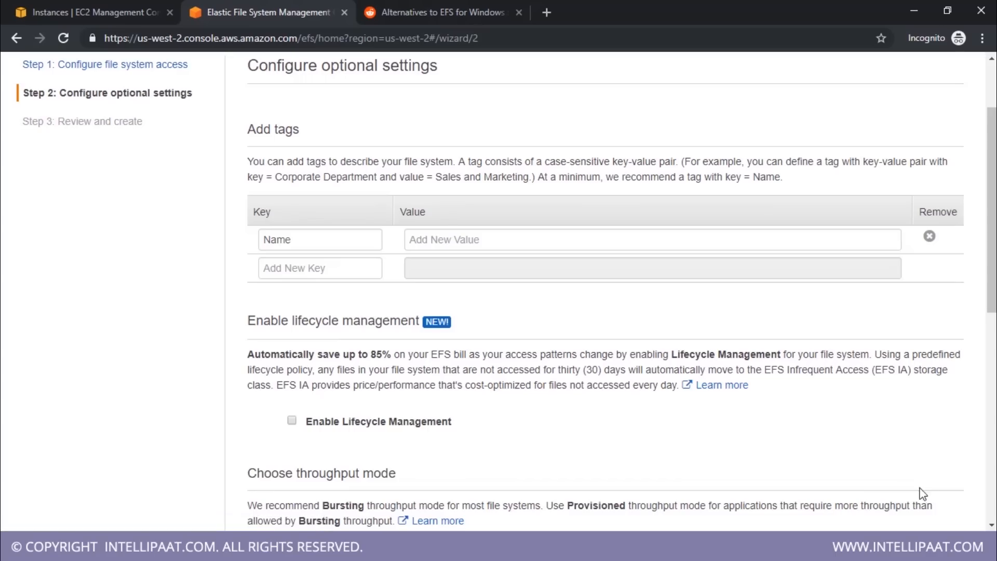
pyautogui.scroll(-8, 616, 409)
pyautogui.click(944, 490)
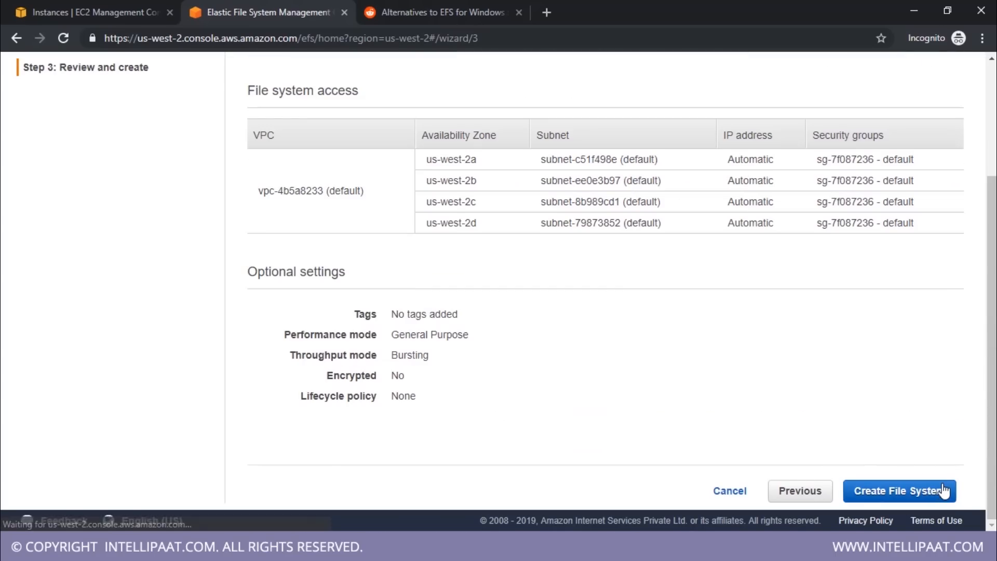
pyautogui.click(931, 499)
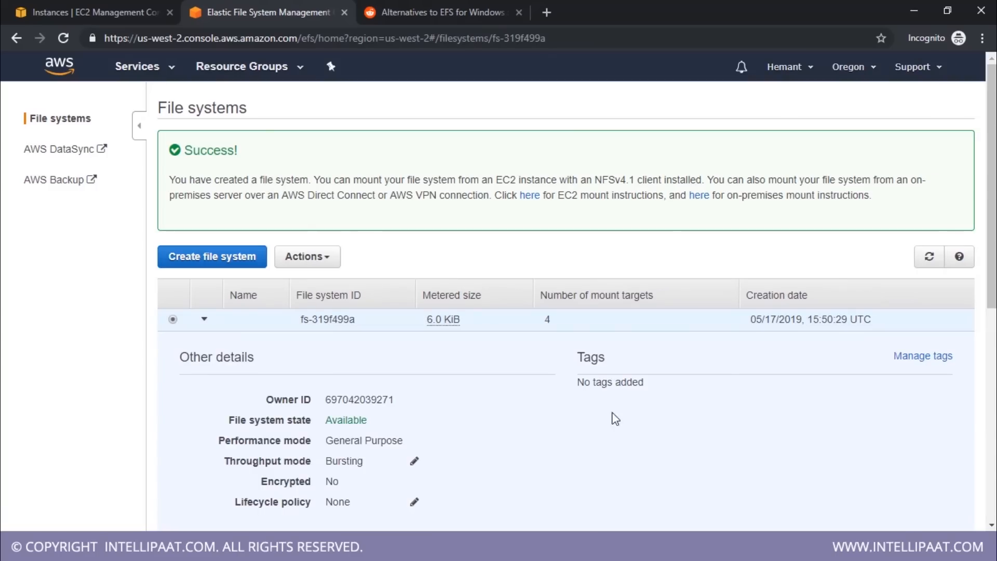
# Examine the new file system's details, DNS name, mount instruction links, and the state of its mount targets
pyautogui.scroll(-8, 696, 357)
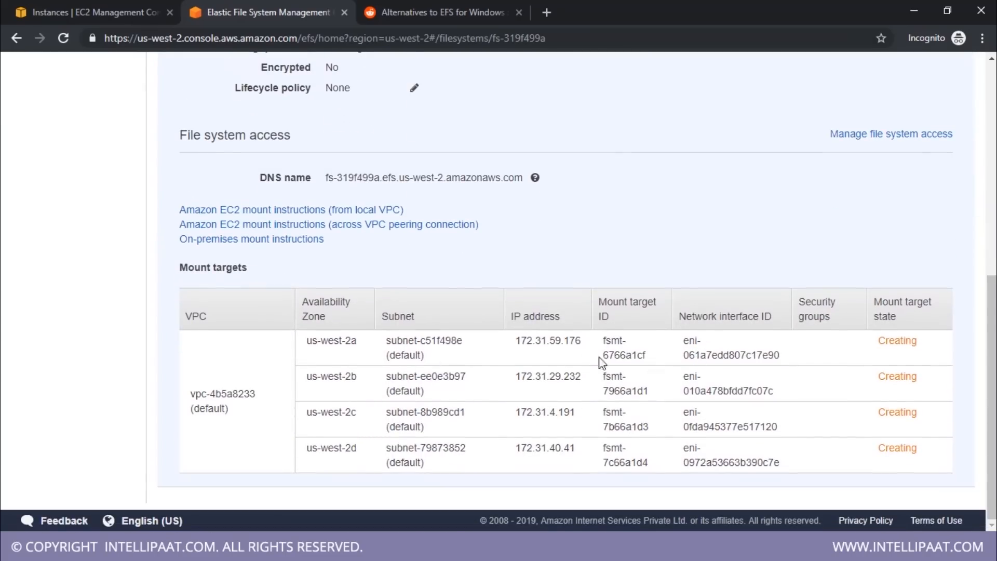
pyautogui.scroll(6, 543, 379)
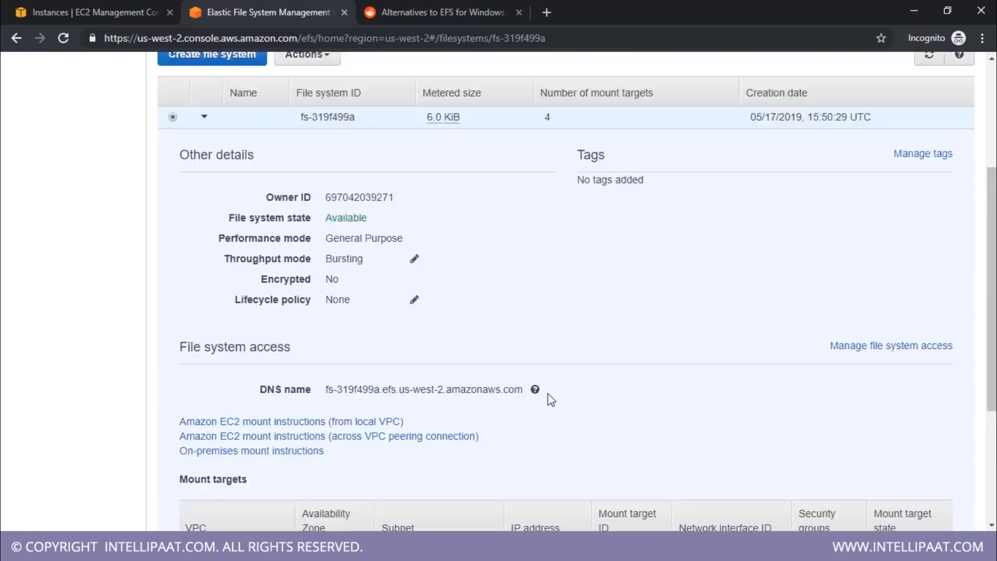
pyautogui.scroll(3, 586, 418)
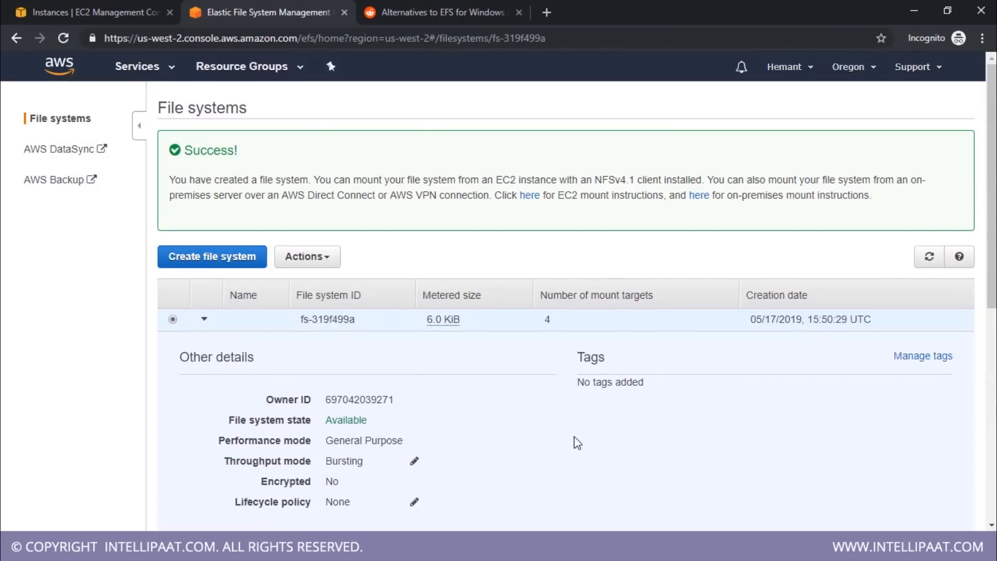
pyautogui.scroll(-5, 577, 442)
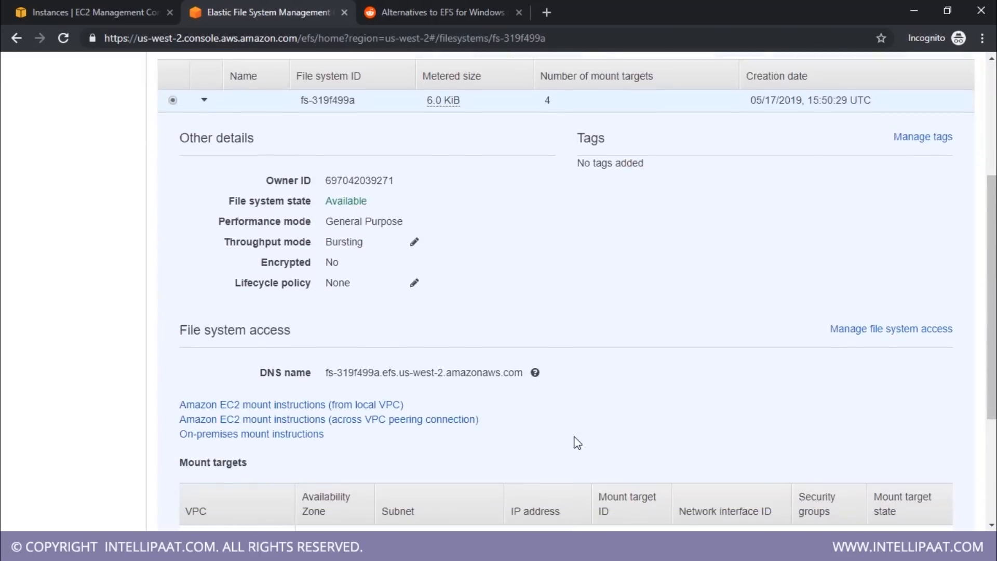
pyautogui.scroll(-4, 578, 443)
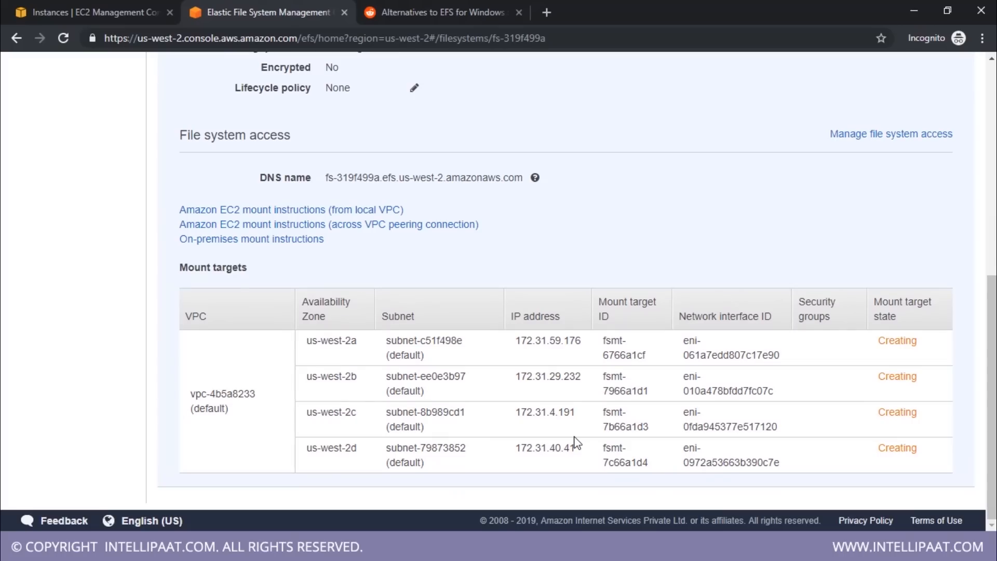
pyautogui.scroll(5, 576, 442)
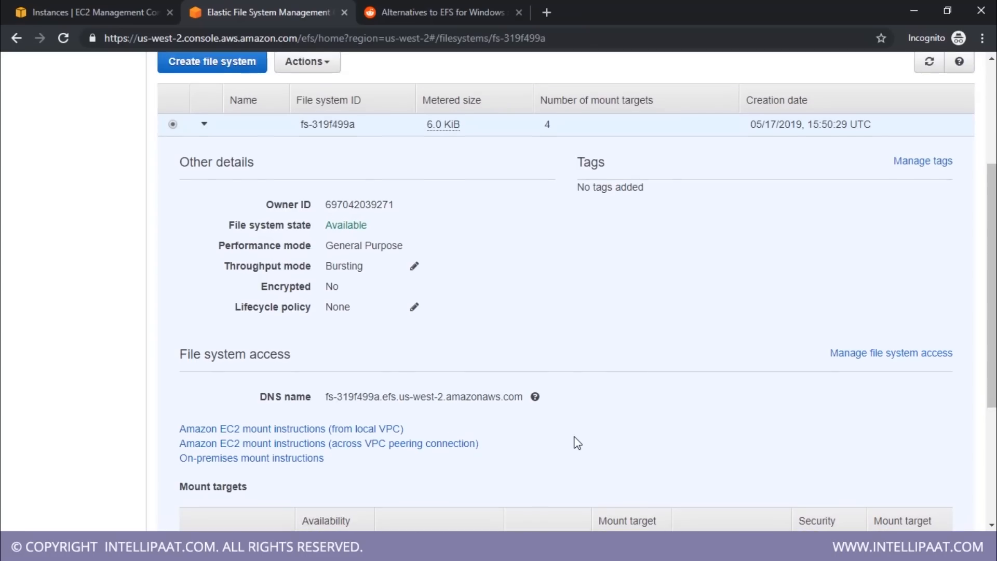
pyautogui.scroll(3, 575, 442)
pyautogui.scroll(-7, 575, 441)
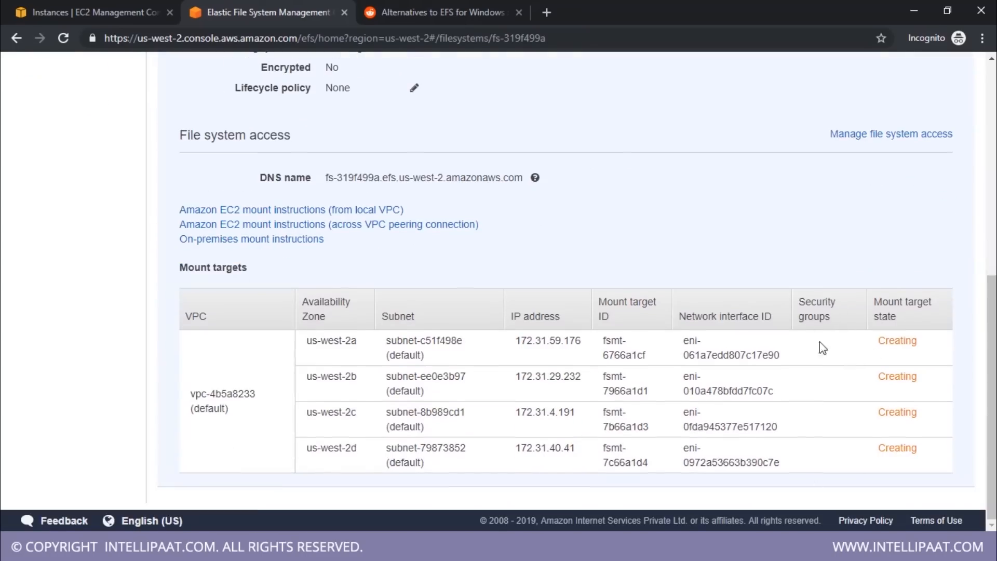
# Refresh the EFS file system details and recheck the state of its mount targets
pyautogui.moveTo(879, 341); pyautogui.dragTo(918, 341)
pyautogui.scroll(8, 462, 248)
pyautogui.scroll(-8, 772, 412)
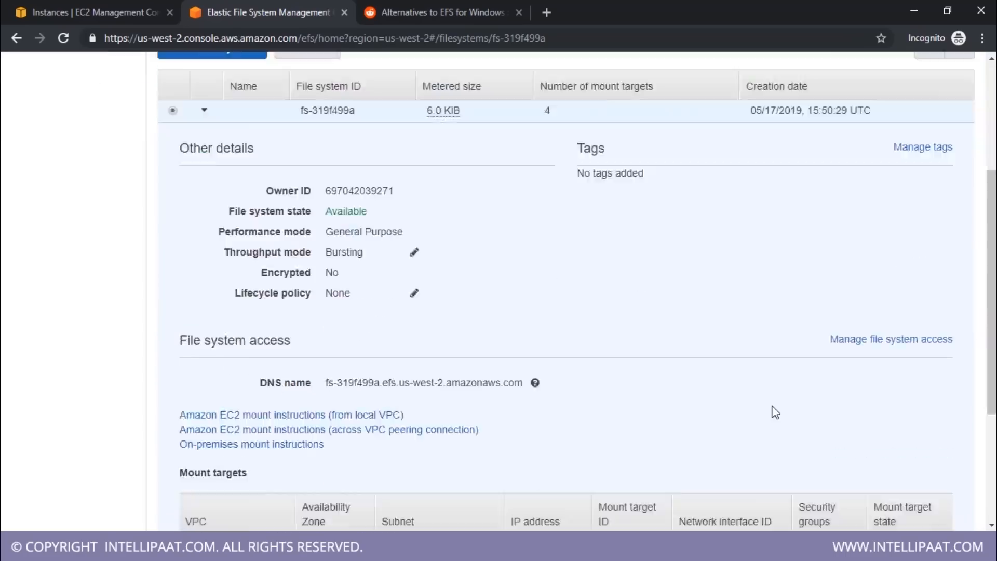
pyautogui.scroll(8, 883, 280)
pyautogui.click(922, 260)
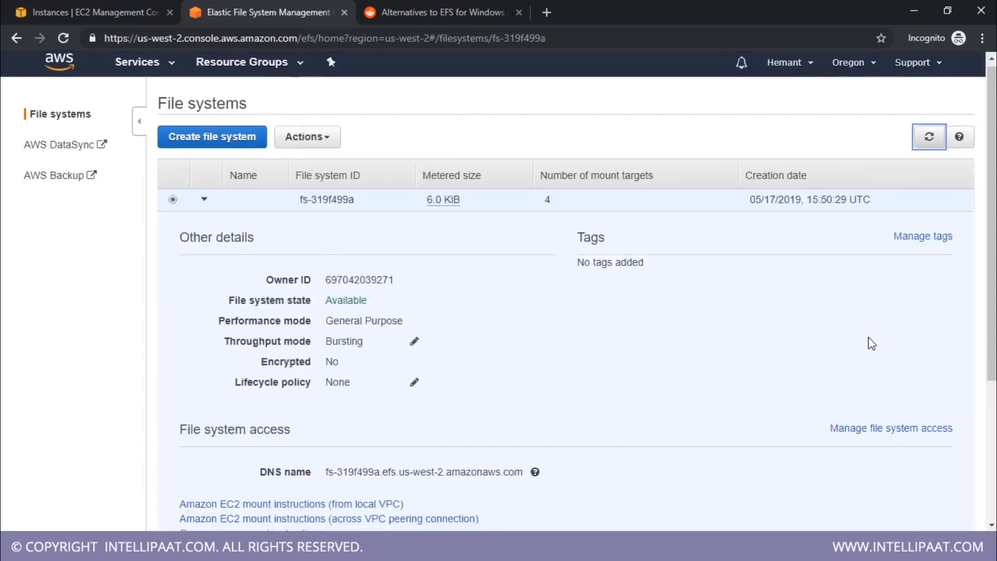
pyautogui.scroll(-4, 868, 340)
pyautogui.scroll(5, 862, 340)
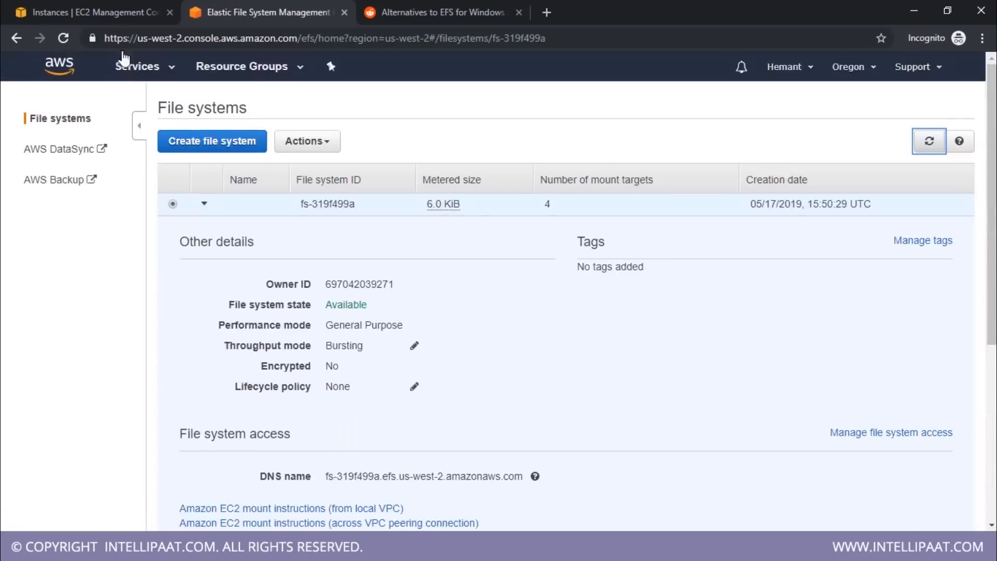
# View the EC2 instances list, and return to the EFS page to review the file system's mount targets
pyautogui.click(115, 15)
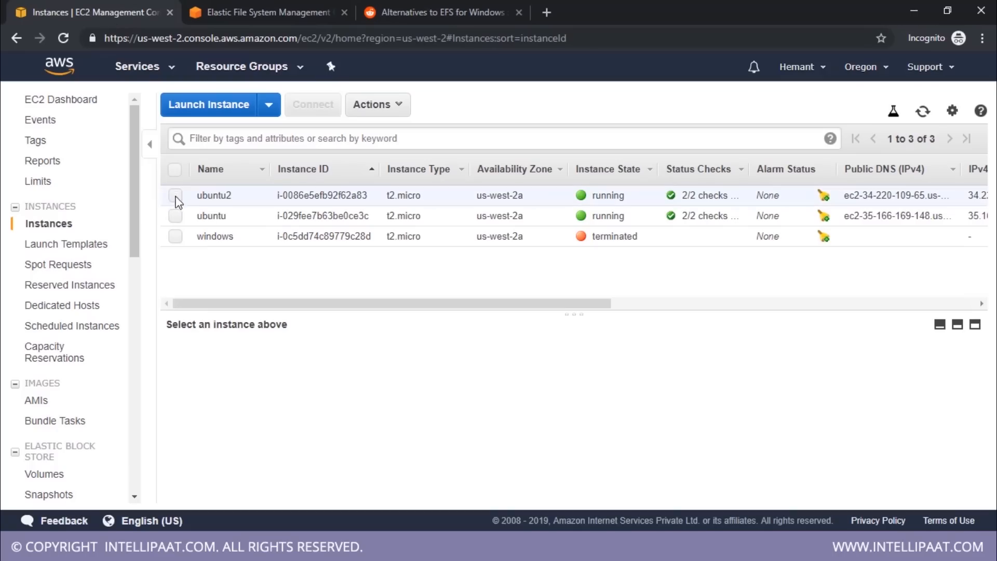
pyautogui.click(175, 215)
pyautogui.click(176, 216)
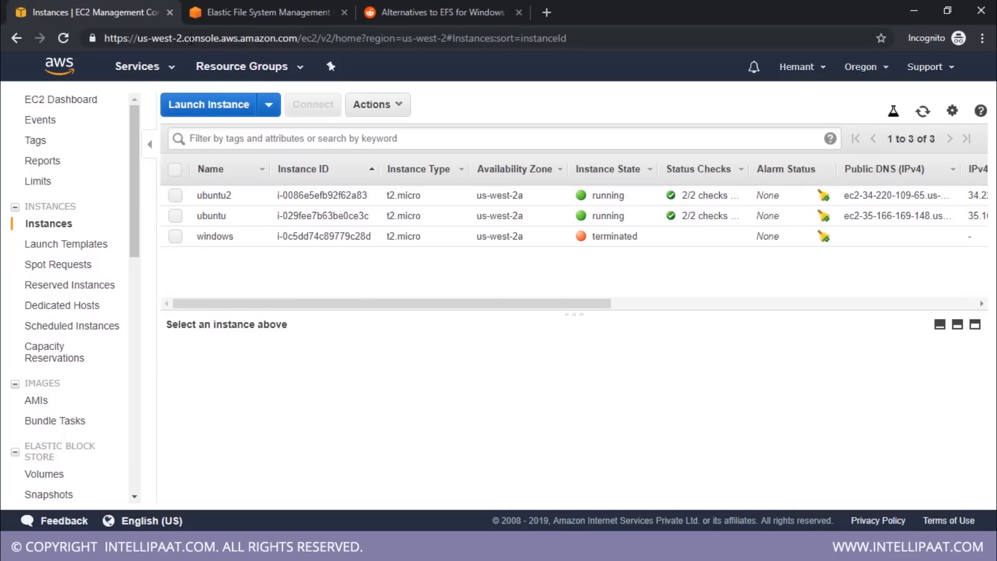
pyautogui.click(240, 11)
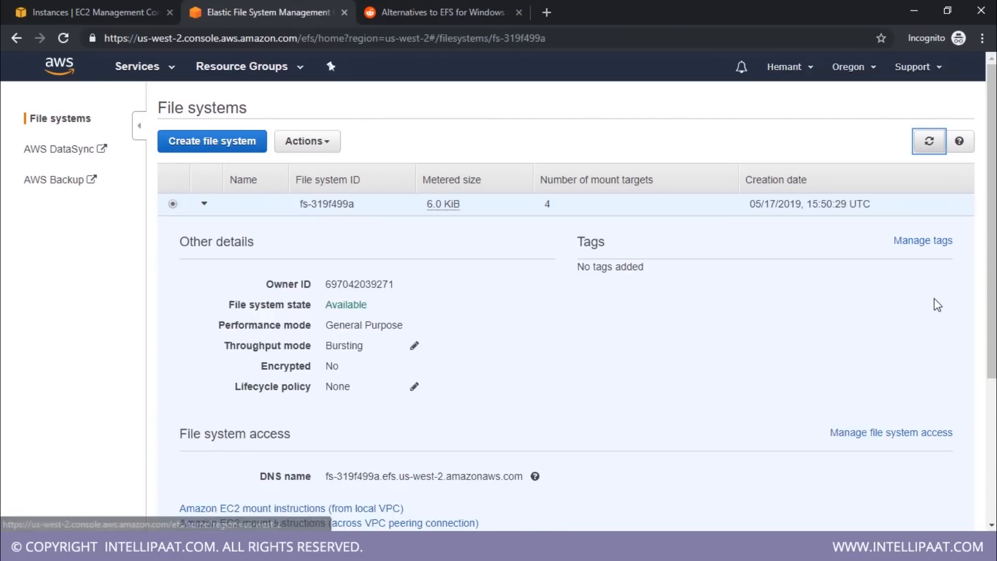
pyautogui.scroll(-3, 937, 305)
pyautogui.scroll(3, 937, 305)
# Select the ubuntu instance in the EC2 console and highlight its name and public IPv4 address
pyautogui.click(152, 20)
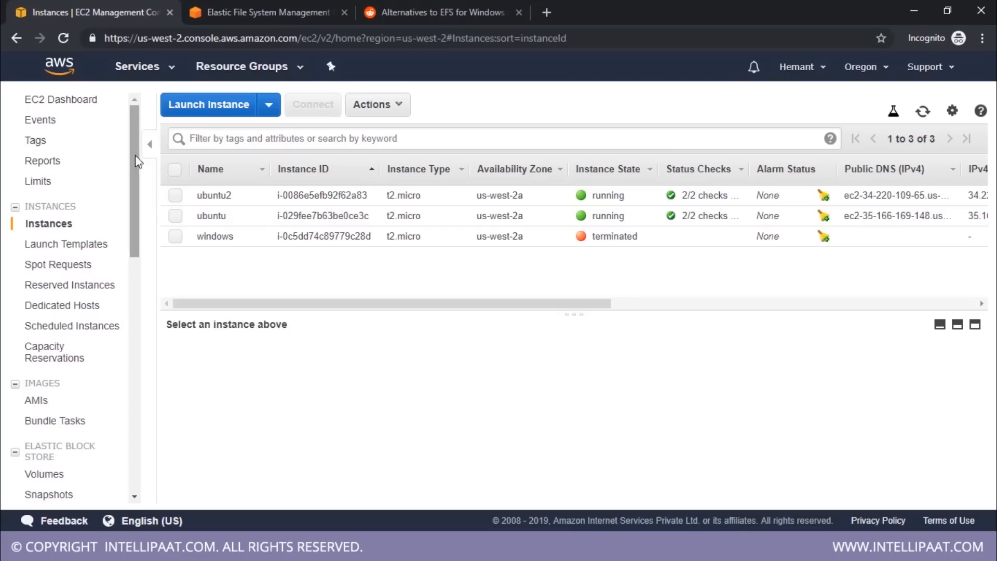
pyautogui.click(174, 218)
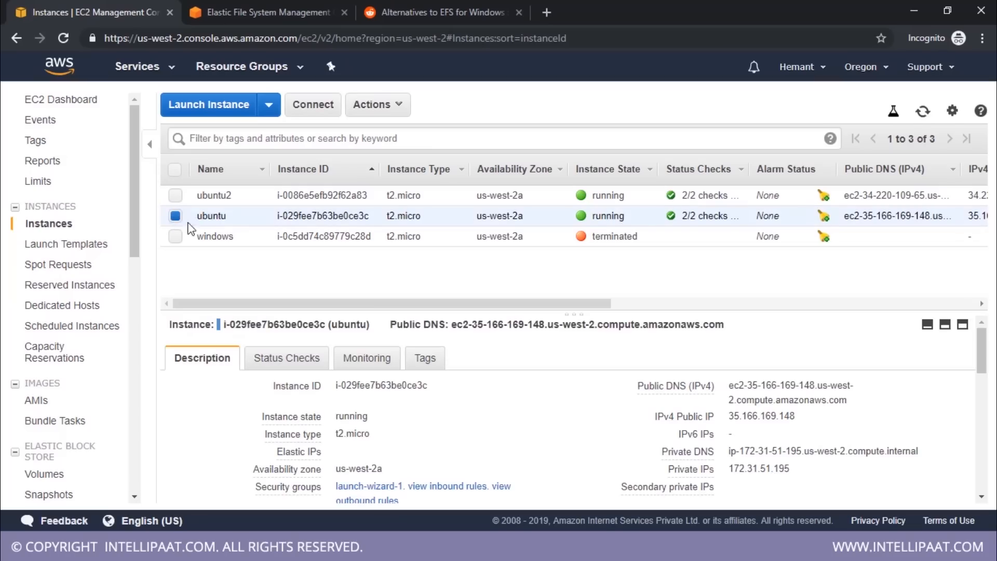
pyautogui.doubleClick(207, 218)
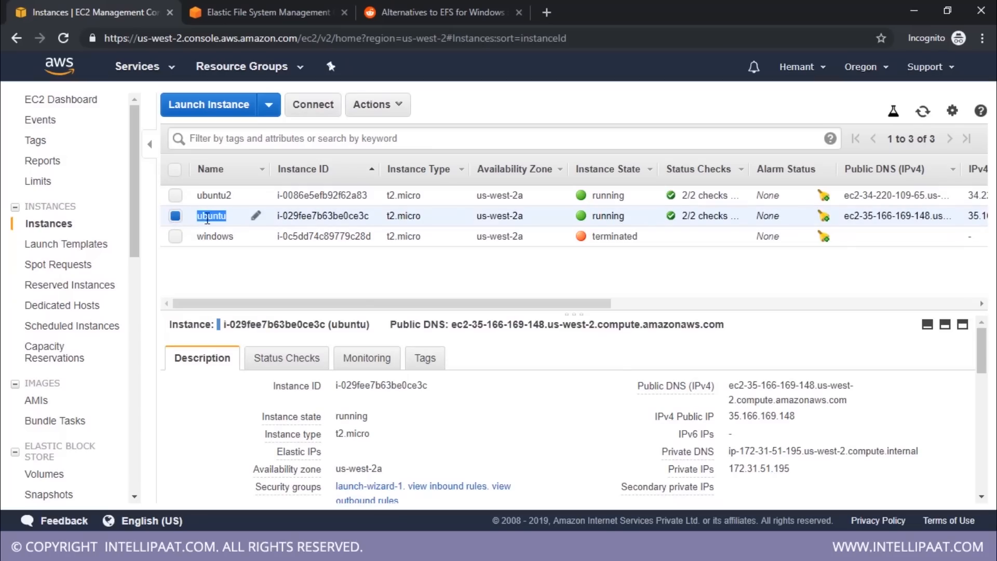
pyautogui.doubleClick(740, 416)
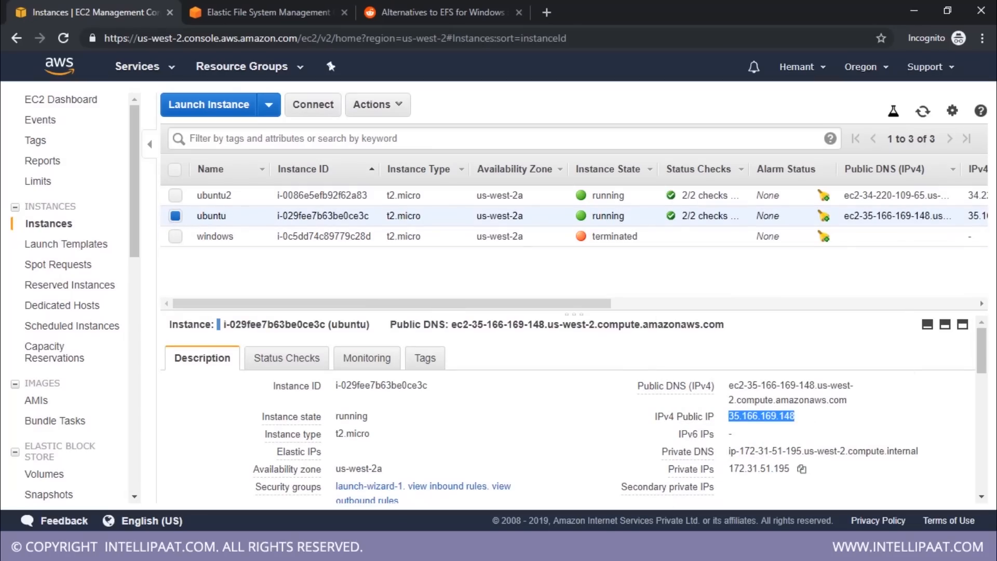
# Bring up the ubuntu instance's terminal sessions and close the duplicate PuTTY session that is in the intellipaat folder
pyautogui.click(411, 547)
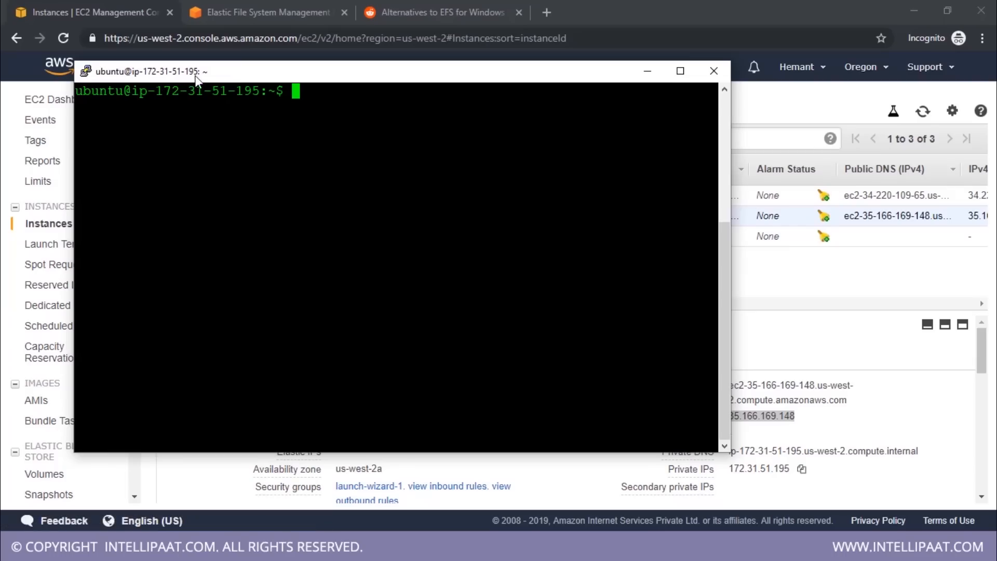
pyautogui.click(773, 472)
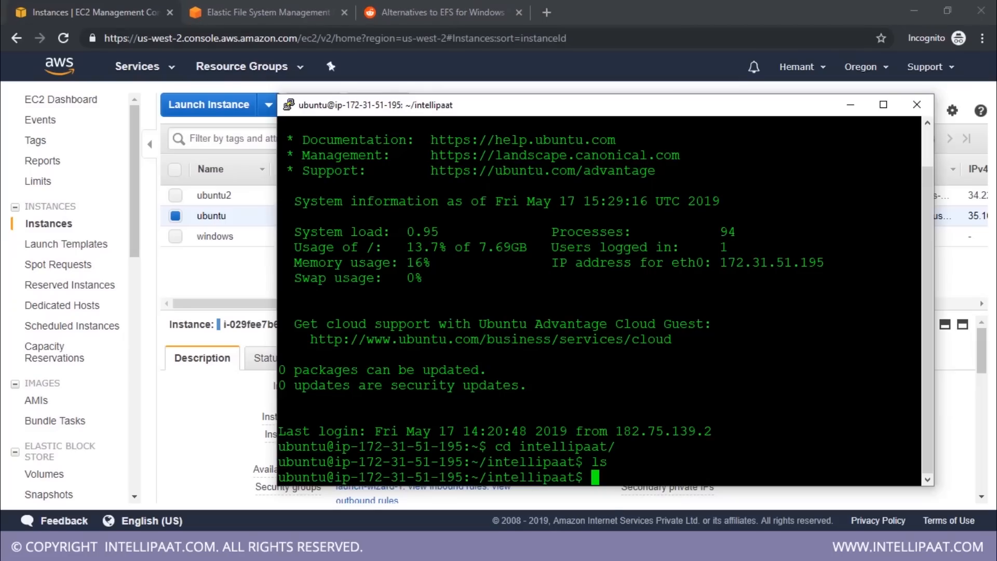
pyautogui.click(916, 104)
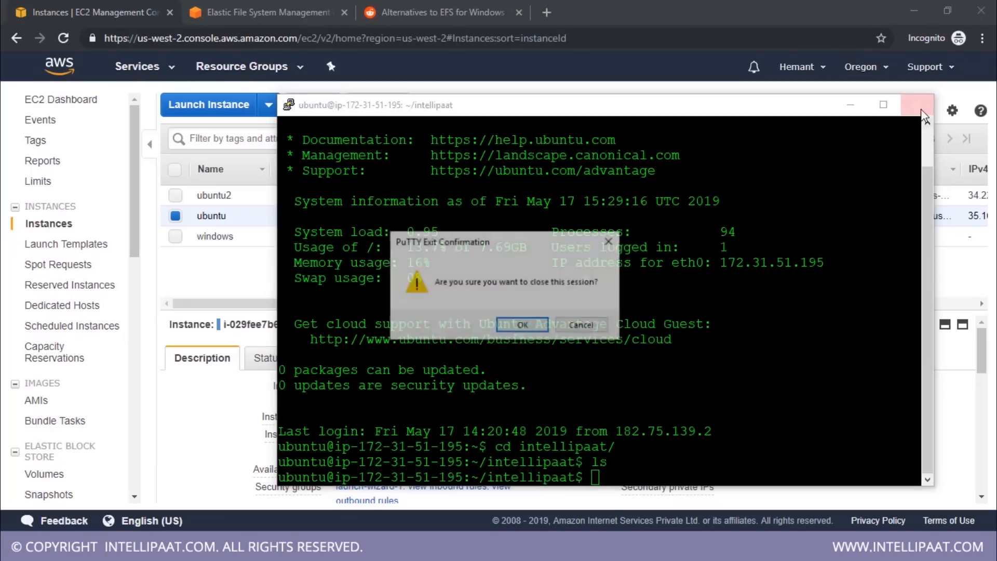
pyautogui.click(522, 325)
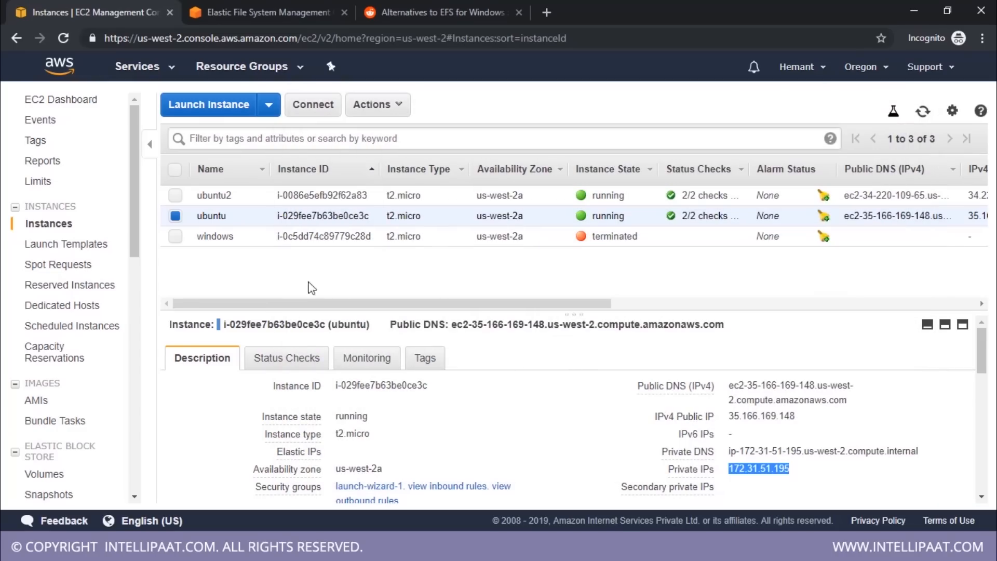
# Copy the ubuntu2 instance's public IPv4 address and set it as the host name in a new PuTTY session
pyautogui.click(175, 195)
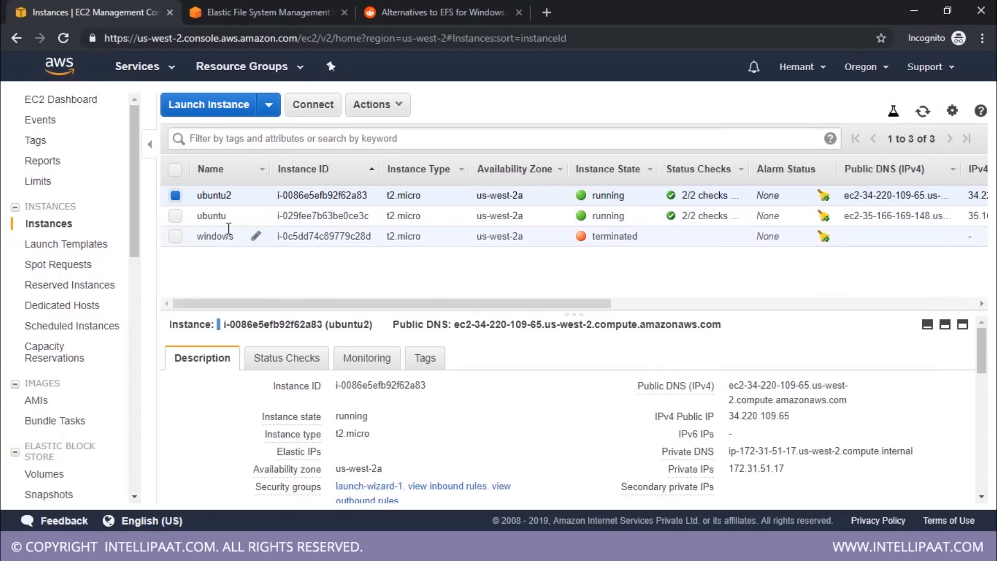
pyautogui.doubleClick(750, 417)
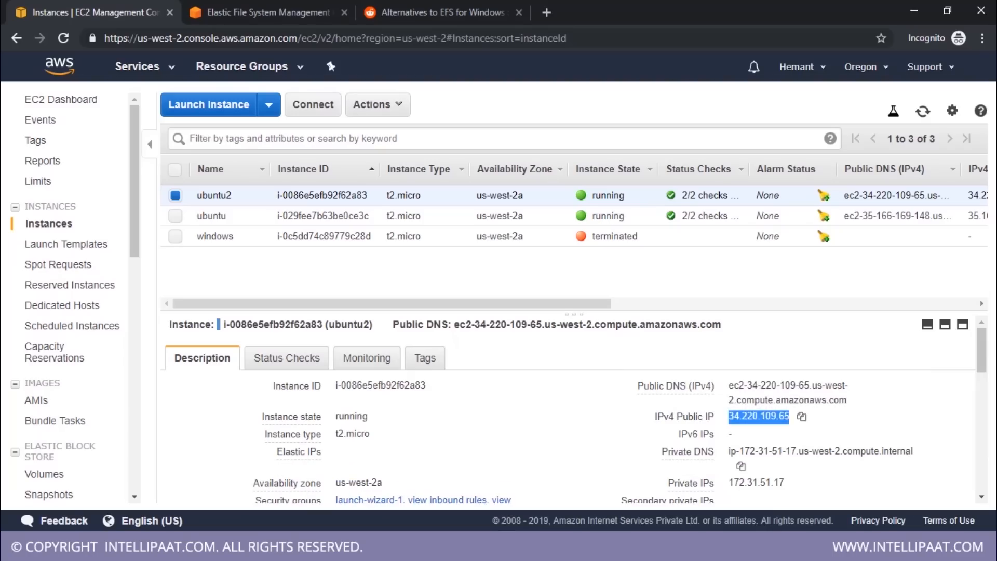
pyautogui.rightClick(441, 549)
pyautogui.click(447, 464)
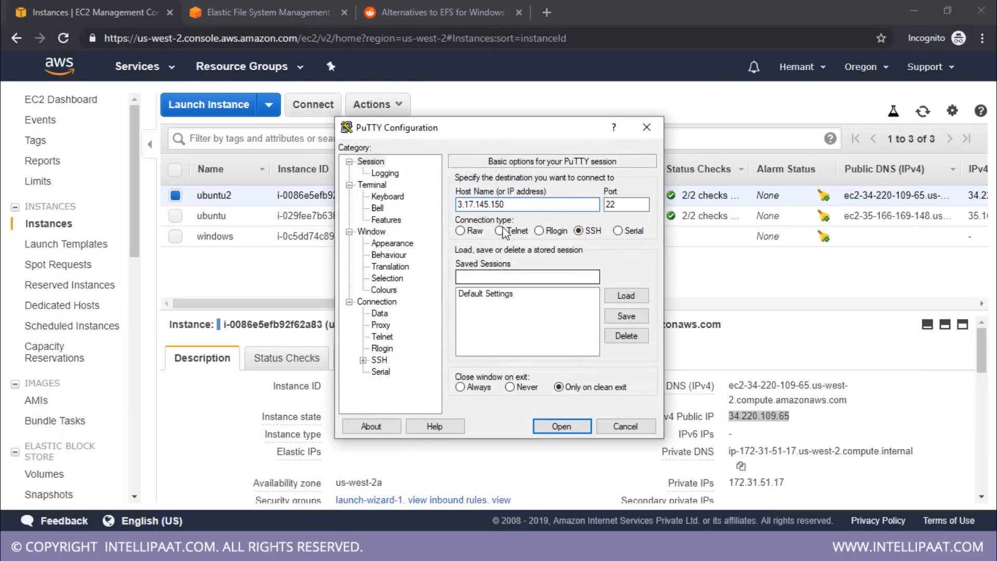
pyautogui.doubleClick(478, 203)
pyautogui.hotkey('ctrl', 'v')
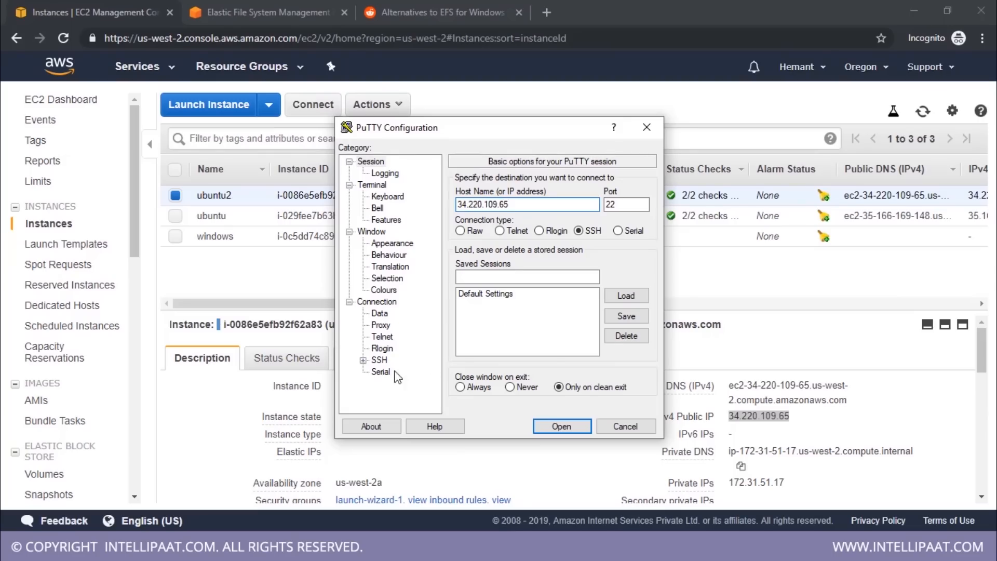
# Choose the demo private key file from the Desktop for SSH authentication, open the connection and accept the server's host key
pyautogui.doubleClick(383, 361)
pyautogui.click(393, 348)
pyautogui.click(625, 388)
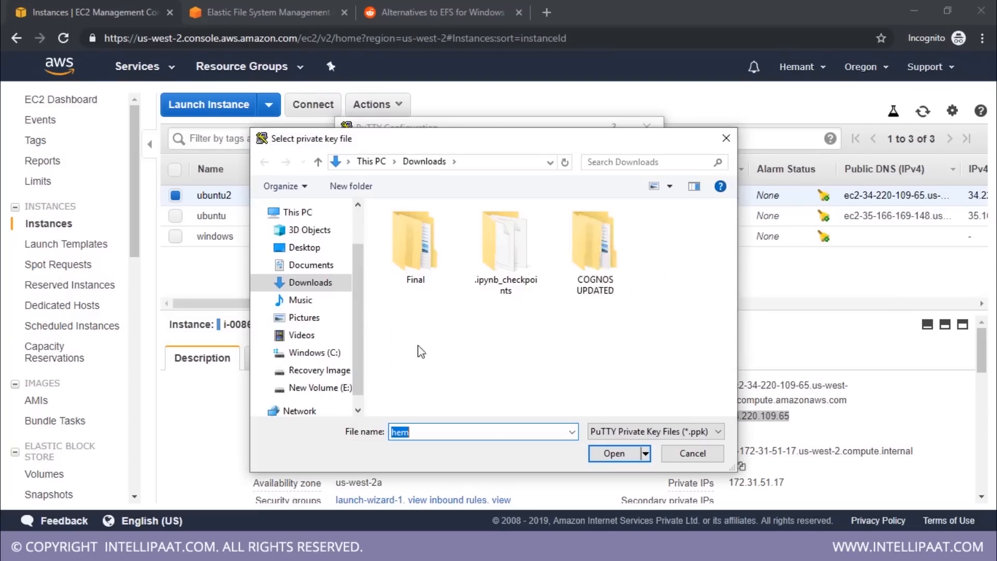
pyautogui.click(304, 247)
pyautogui.doubleClick(457, 322)
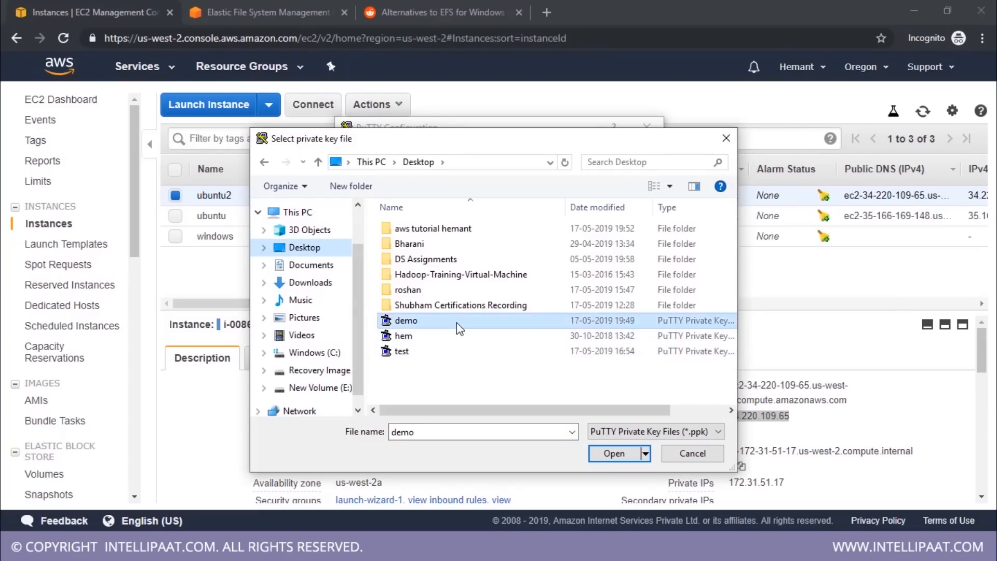
pyautogui.click(563, 426)
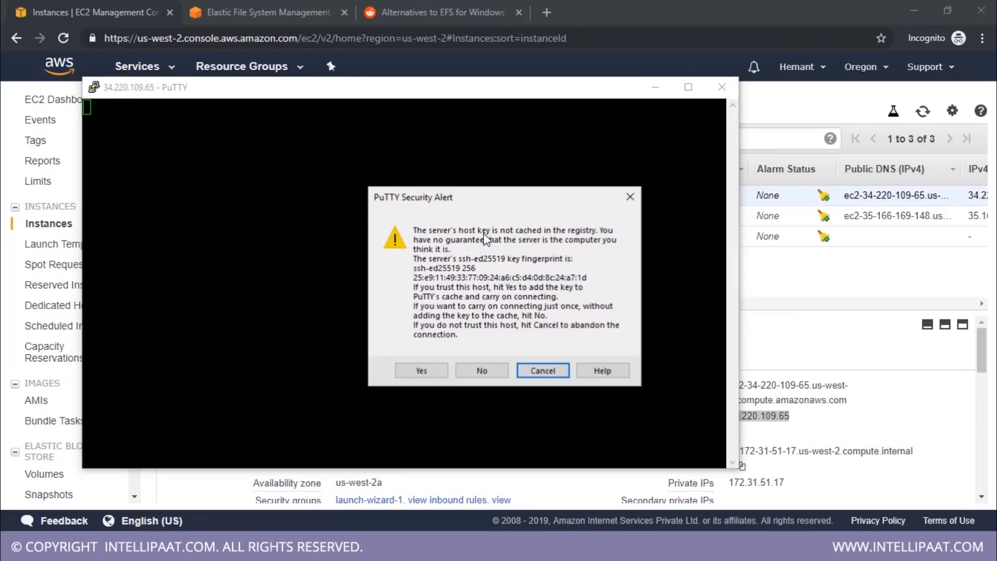
pyautogui.click(424, 367)
# Change the PuTTY session's default foreground colour to orange (RGB 255, 128, 0) and apply it
pyautogui.rightClick(414, 91)
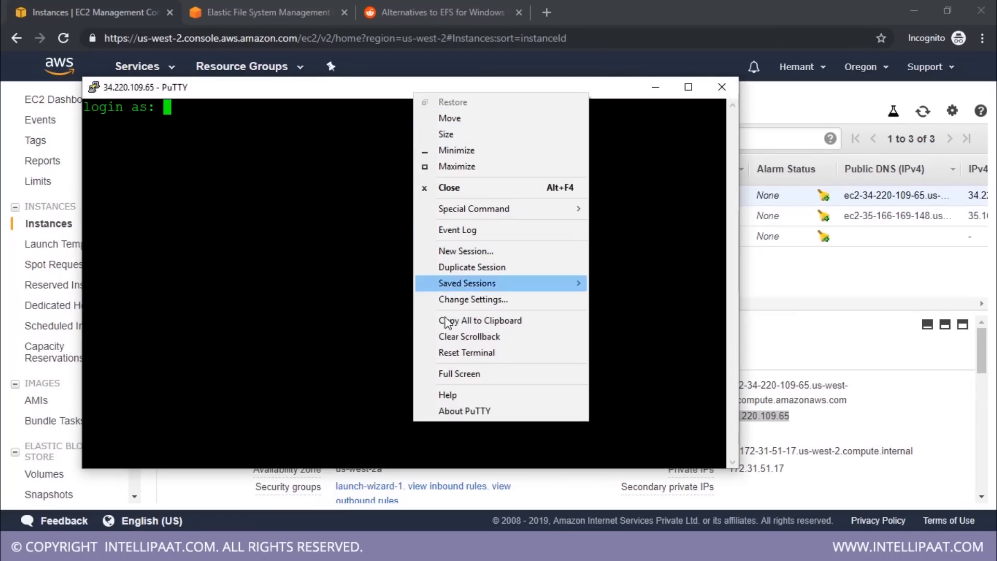
pyautogui.click(462, 300)
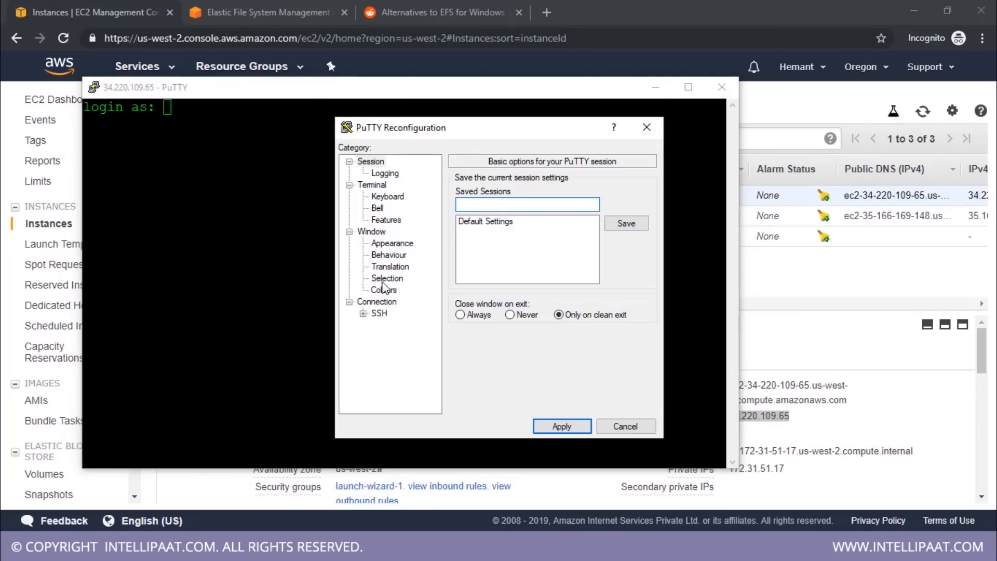
pyautogui.click(384, 290)
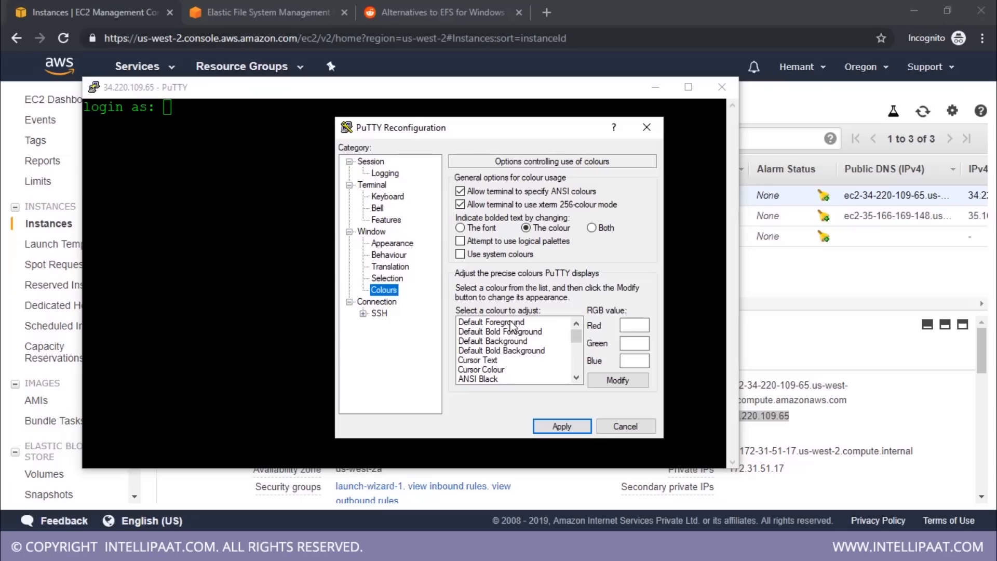
pyautogui.click(491, 322)
pyautogui.click(617, 380)
pyautogui.click(375, 235)
pyautogui.click(371, 367)
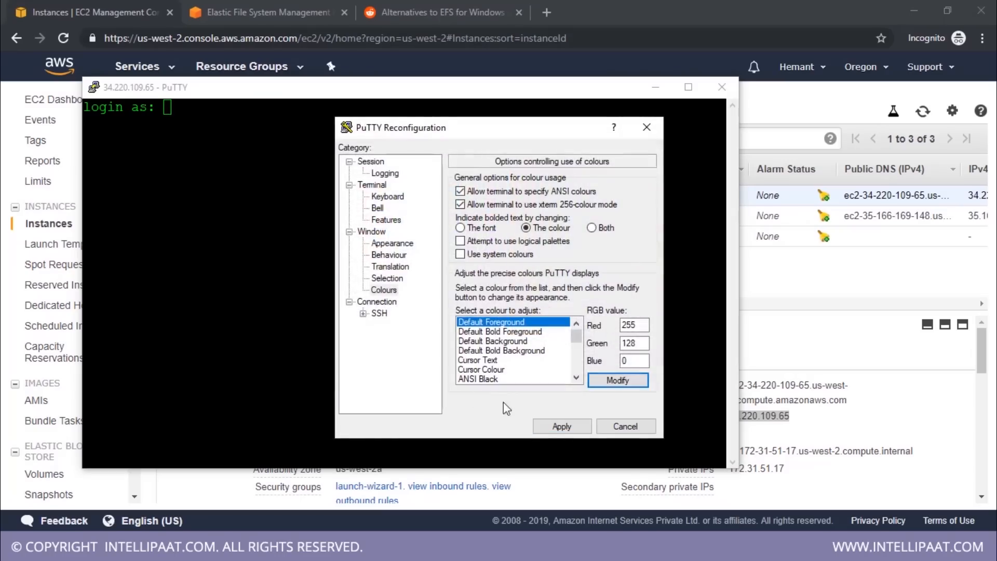
pyautogui.click(562, 426)
# Log in to the ubuntu2 instance's terminal as ubuntu
pyautogui.moveTo(242, 93); pyautogui.dragTo(435, 119)
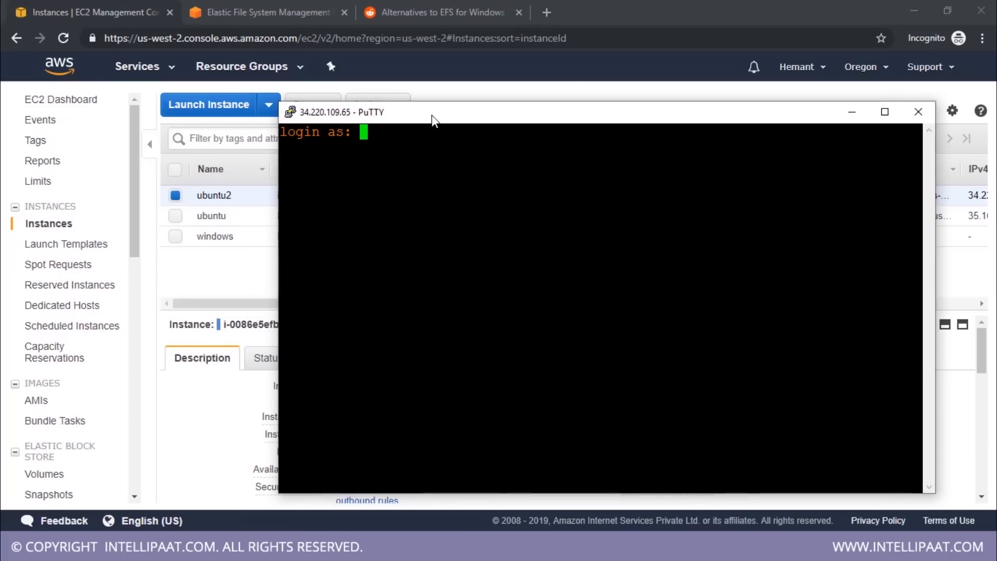
pyautogui.write('ubuntu')
pyautogui.press('Return')
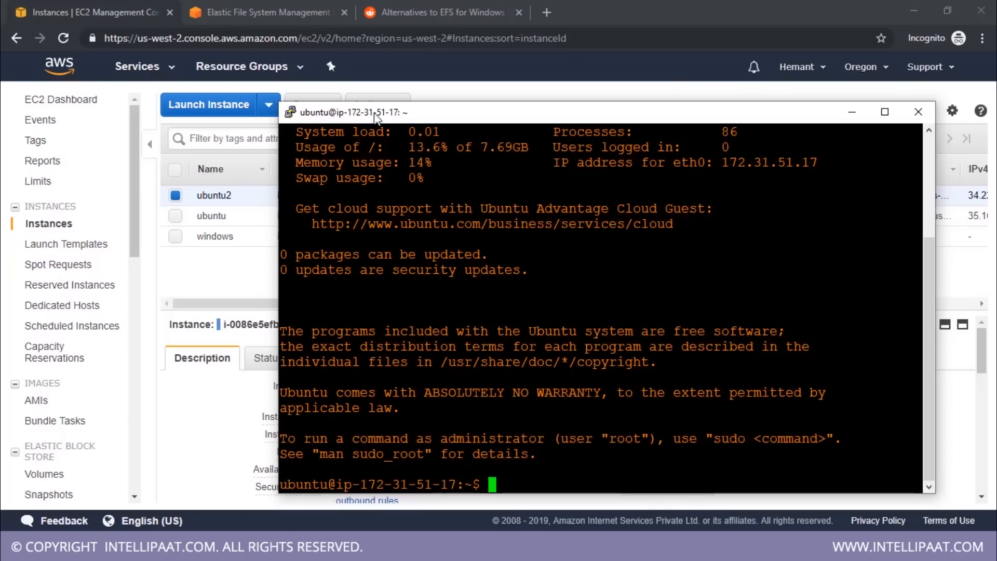
# Highlight the ubuntu2 instance's private IP in the EC2 console and compare it with the orange terminal's prompt
pyautogui.moveTo(407, 120); pyautogui.dragTo(187, 55)
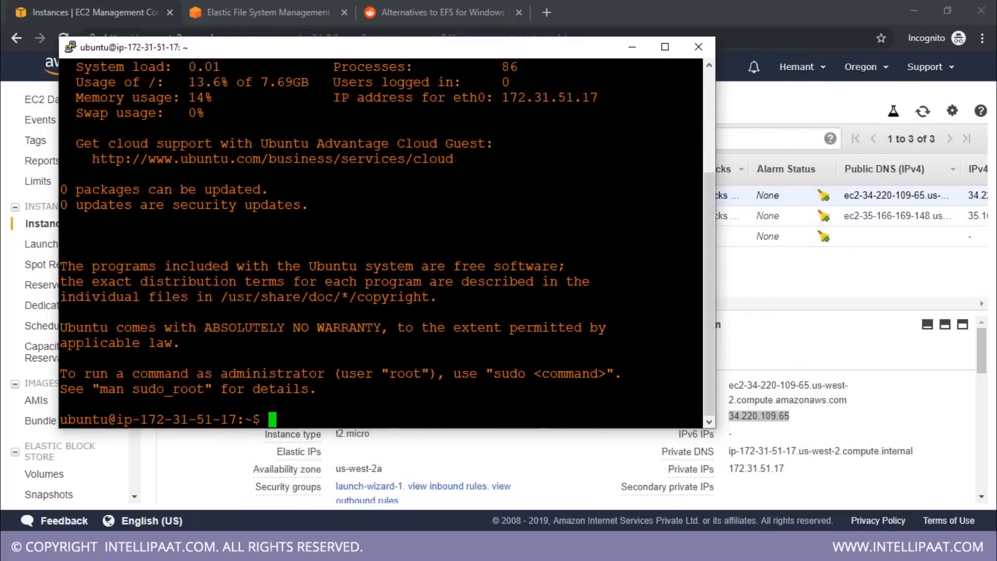
pyautogui.click(754, 470)
pyautogui.doubleClick(751, 474)
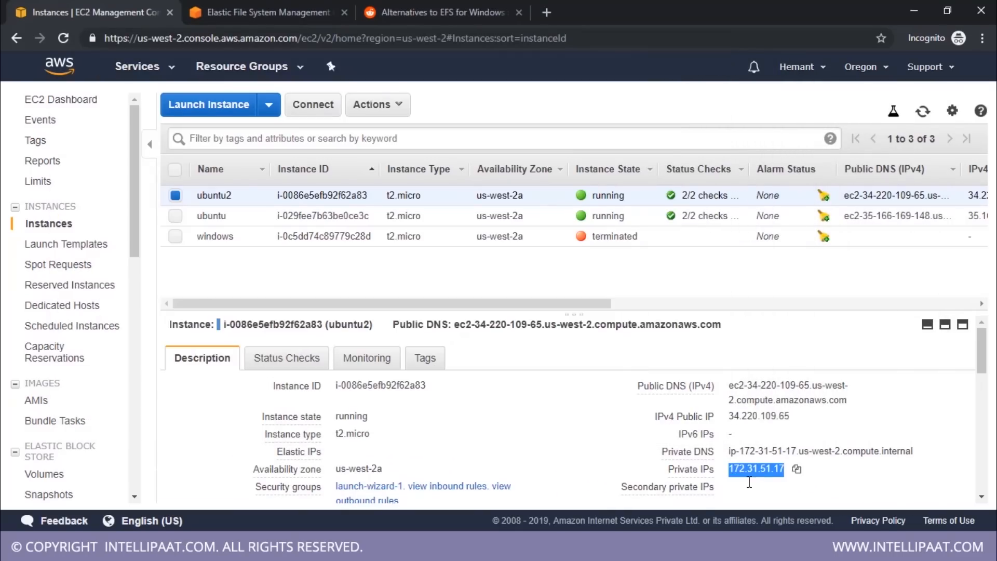
pyautogui.hotkey('alt', 'Tab')
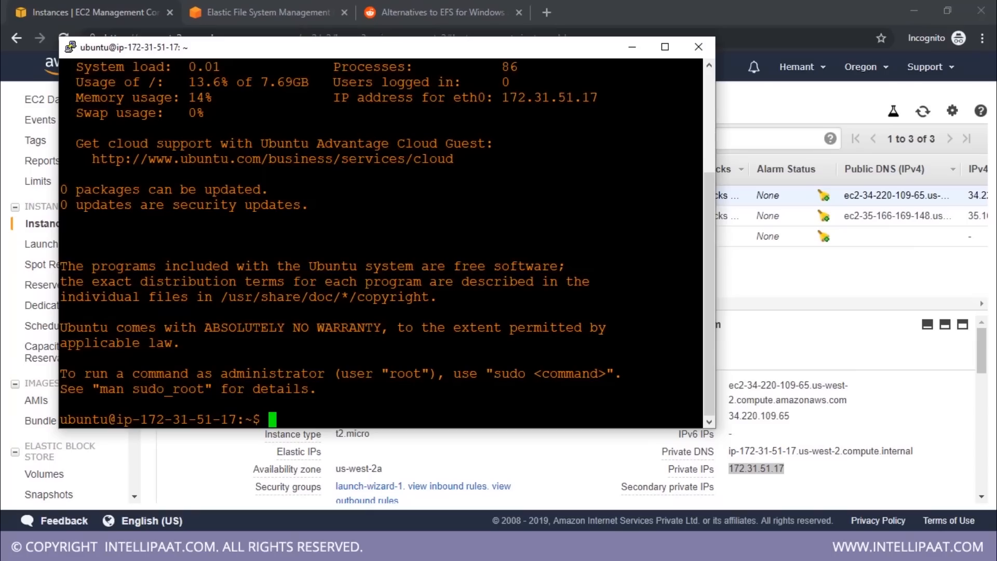
# Arrange the ubuntu2 and ubuntu terminal windows on screen so that both are visible
pyautogui.moveTo(332, 52); pyautogui.dragTo(599, 68)
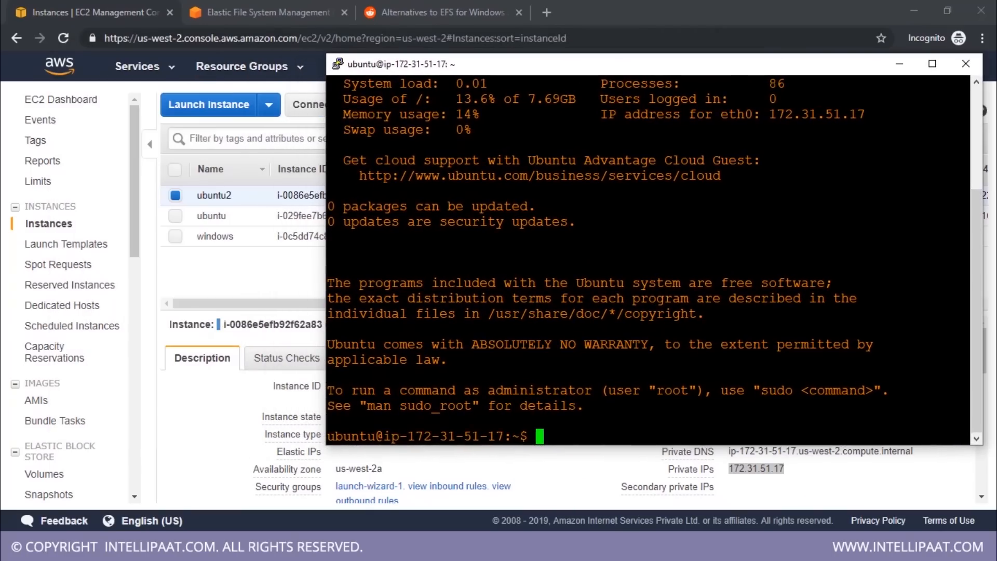
pyautogui.hotkey('alt', 'Tab')
pyautogui.moveTo(452, 79); pyautogui.dragTo(397, 123)
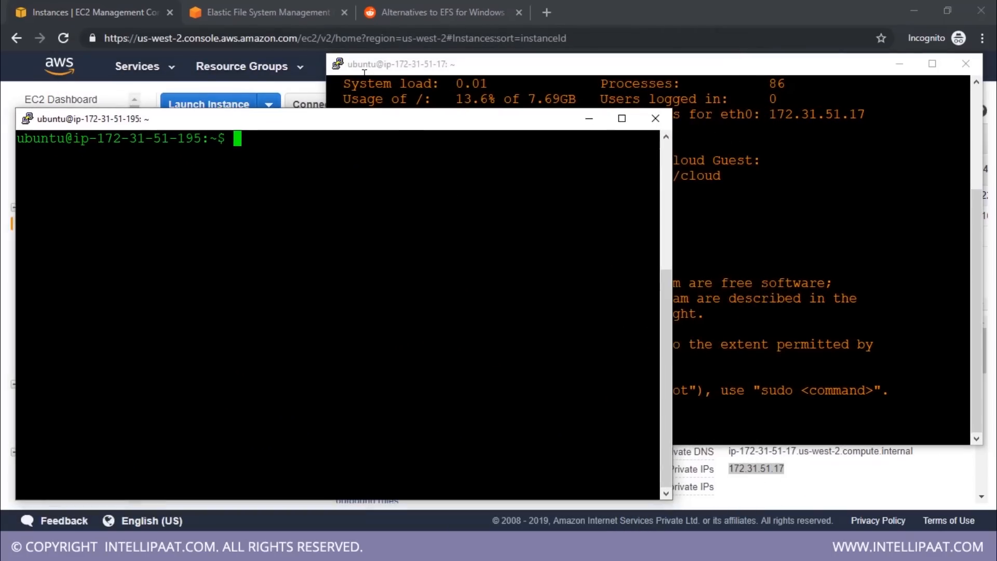
# Return to the EFS page, refresh the file system and check the state and security groups of its mount targets
pyautogui.click(259, 11)
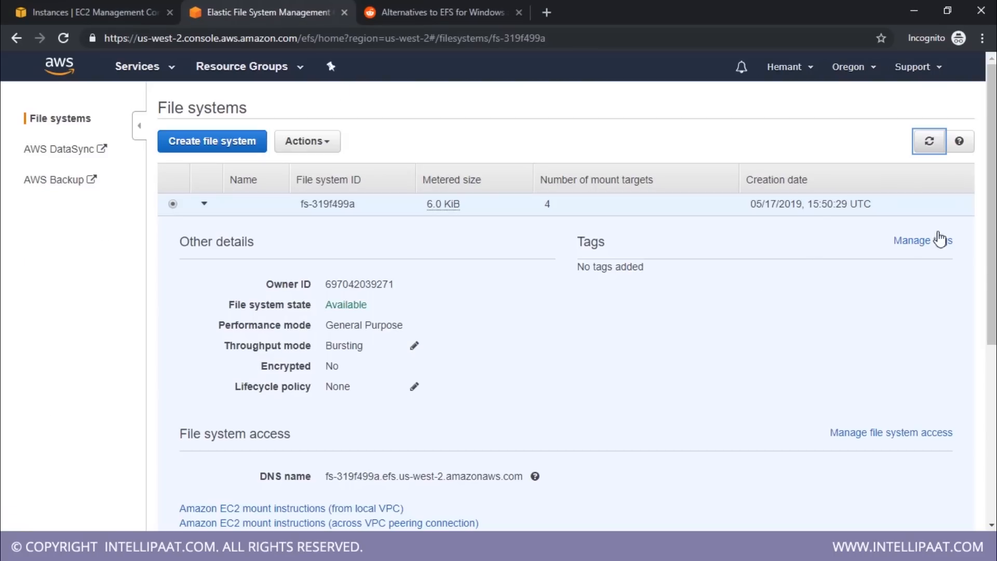
pyautogui.click(928, 140)
pyautogui.scroll(-1, 831, 249)
pyautogui.scroll(-3, 821, 261)
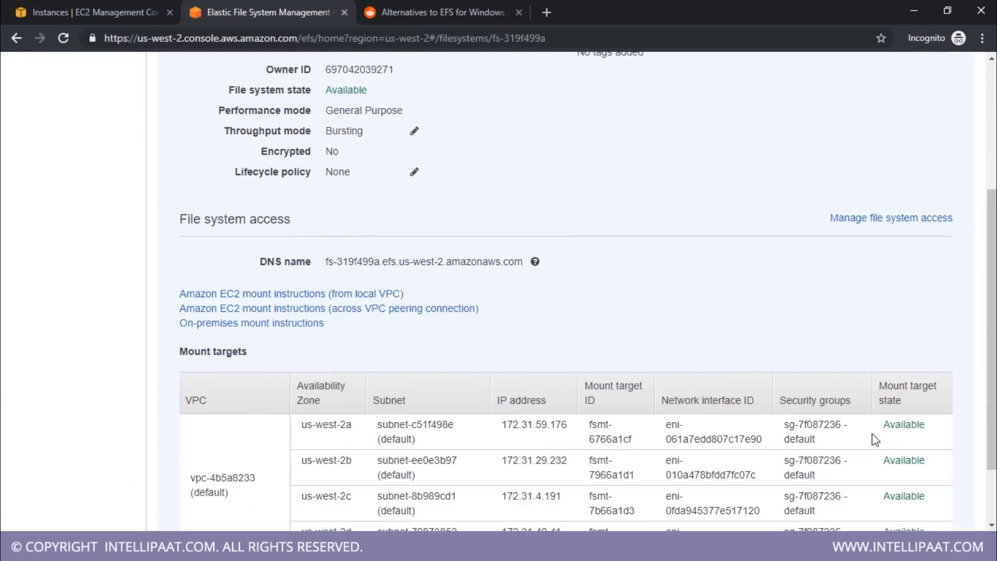
pyautogui.scroll(-2, 881, 427)
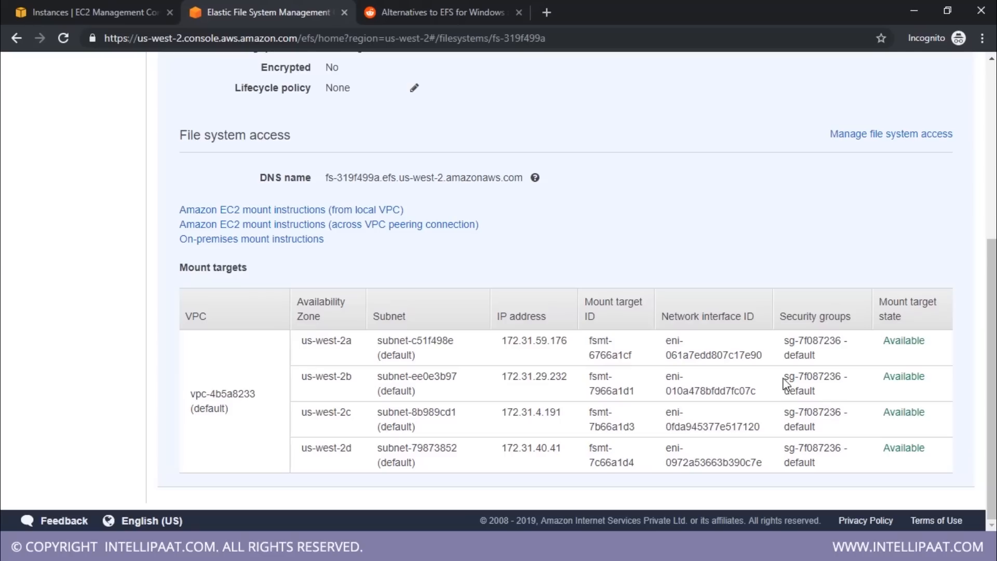
# Highlight the us-west-2b mount target's security group ID, and examine the ubuntu instance's details and security groups in the EC2 console
pyautogui.moveTo(784, 378); pyautogui.dragTo(843, 382)
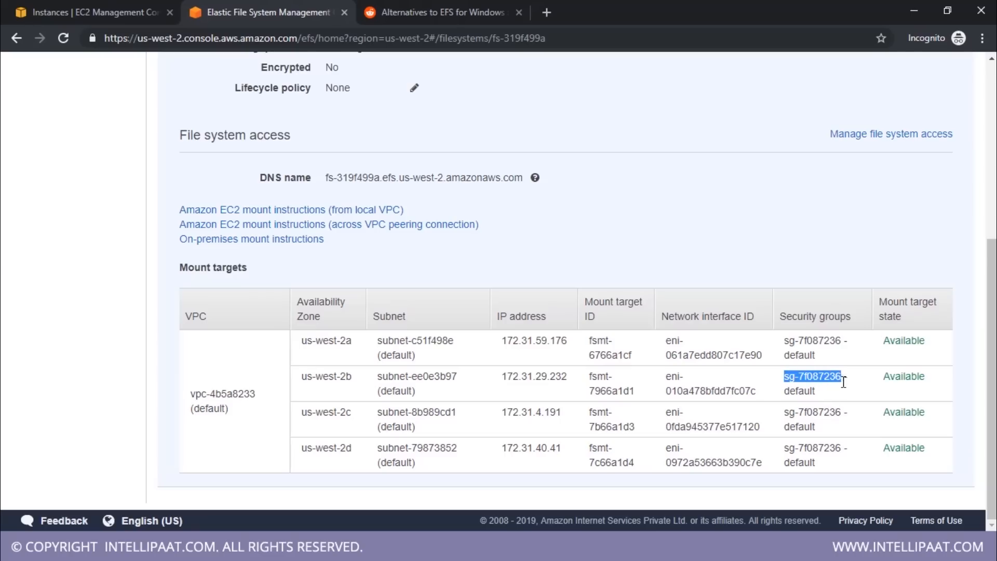
pyautogui.click(117, 13)
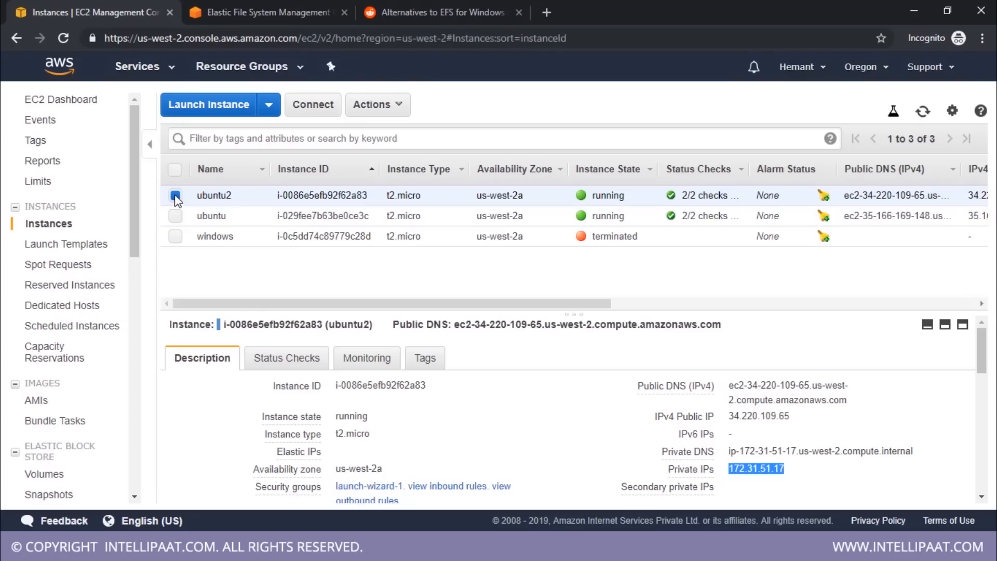
pyautogui.click(175, 196)
pyautogui.click(175, 215)
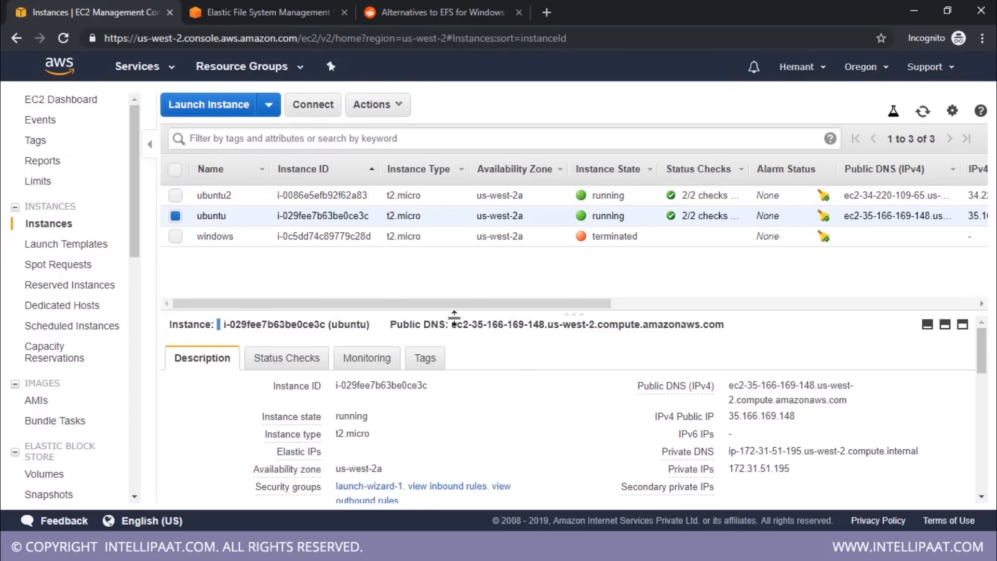
pyautogui.scroll(-3, 601, 418)
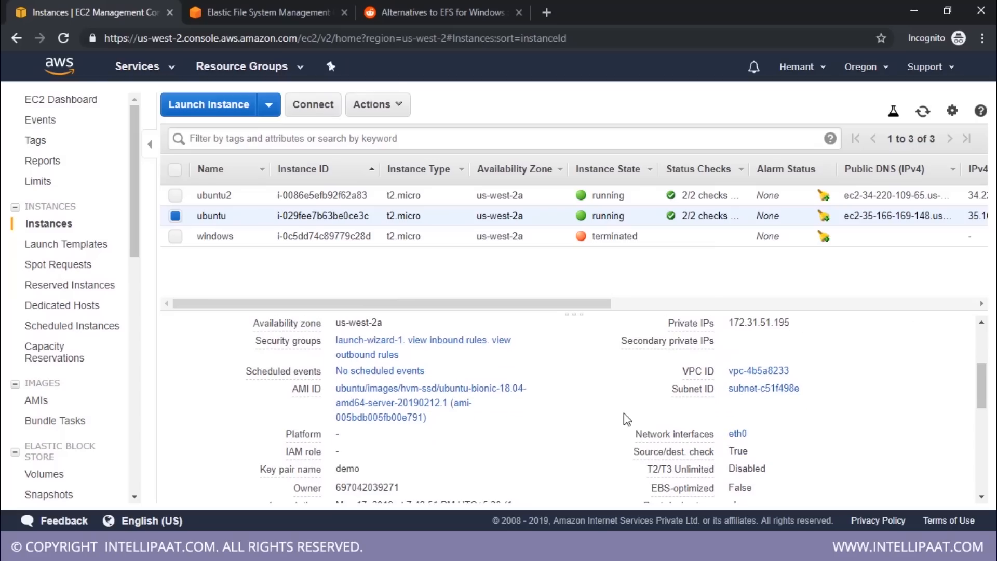
pyautogui.scroll(-3, 602, 410)
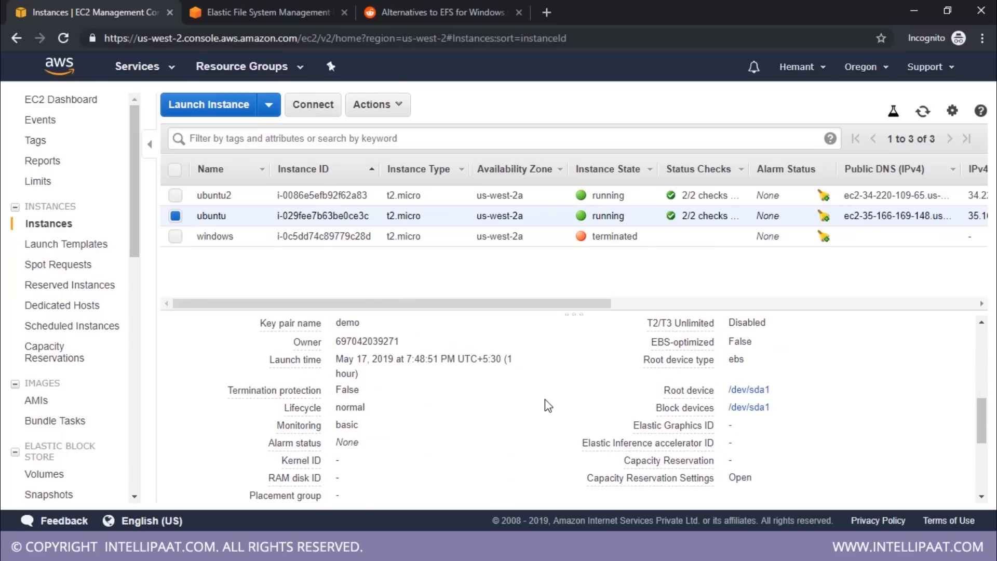
pyautogui.scroll(-2, 548, 405)
pyautogui.scroll(5, 582, 415)
pyautogui.moveTo(295, 423)
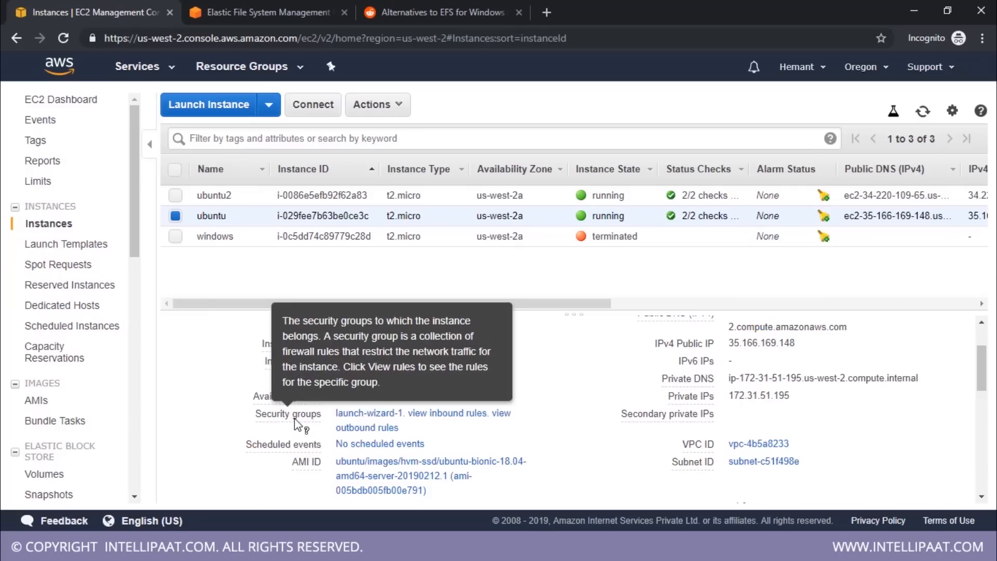
# Open the Change Security Groups dialog for the ubuntu instance
pyautogui.click(397, 107)
pyautogui.moveTo(475, 256)
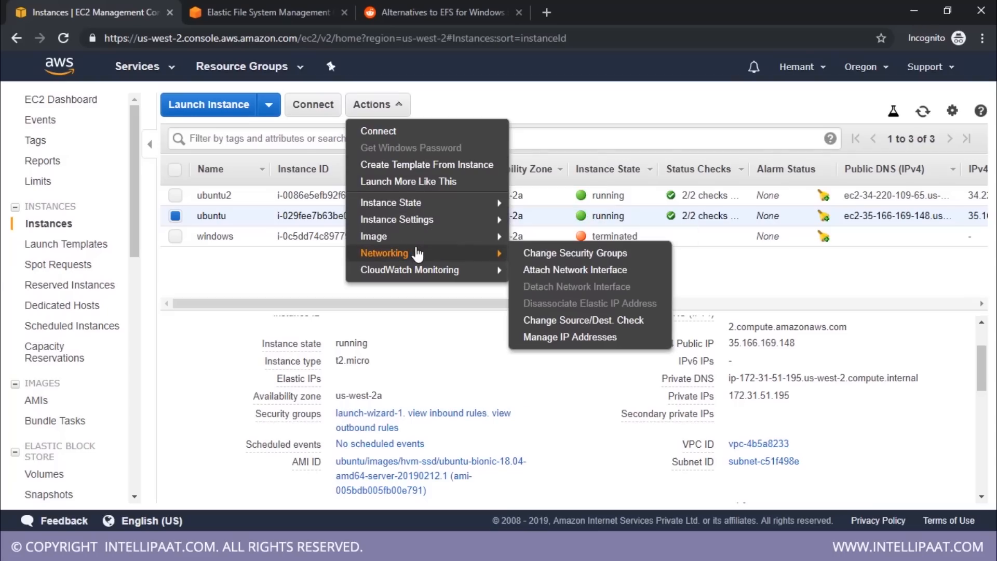
pyautogui.click(401, 105)
pyautogui.click(403, 106)
pyautogui.moveTo(416, 256)
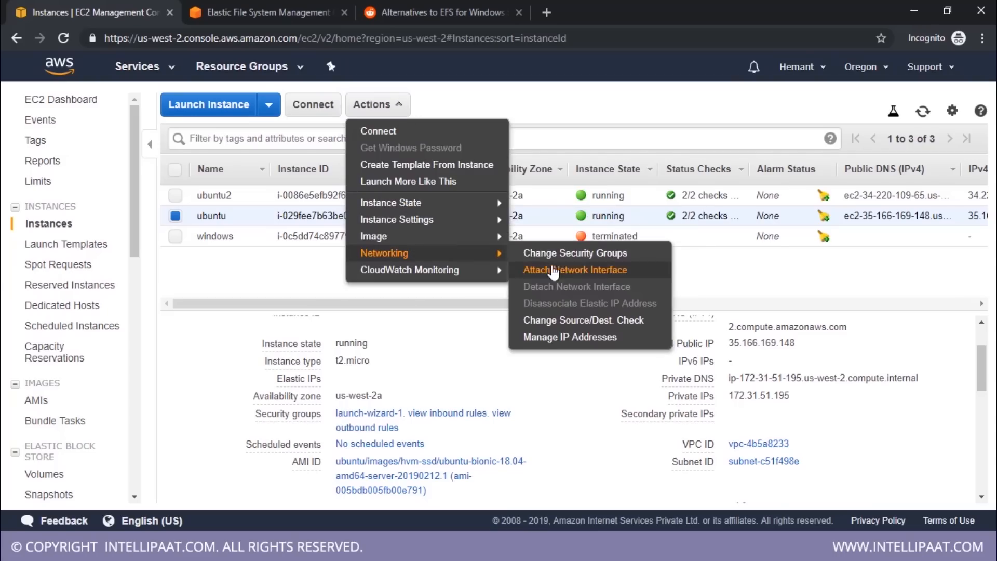
pyautogui.click(535, 252)
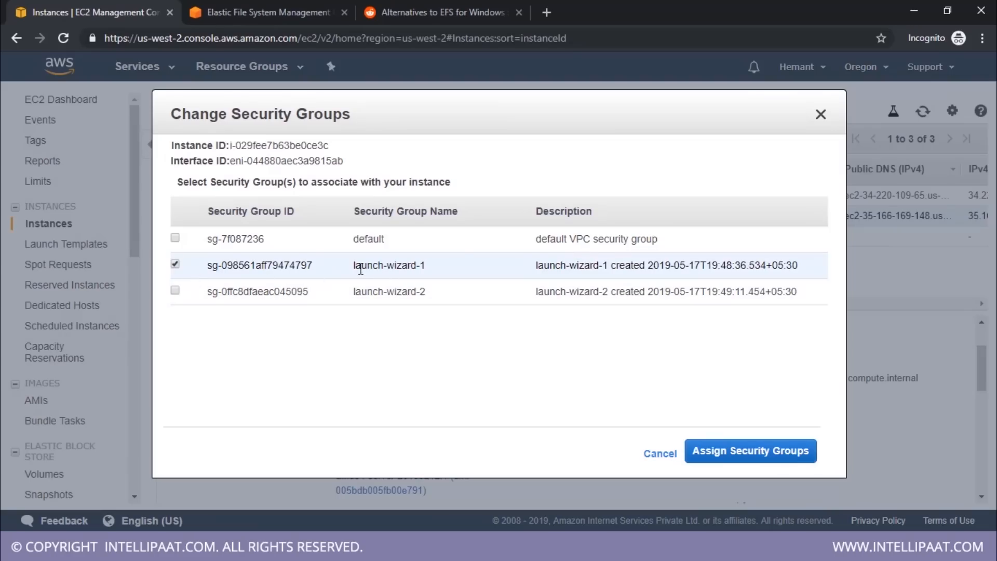
# Compare the group IDs with the EFS mount targets, and assign both default and launch-wizard-1 to the ubuntu instance
pyautogui.moveTo(361, 268); pyautogui.dragTo(431, 269)
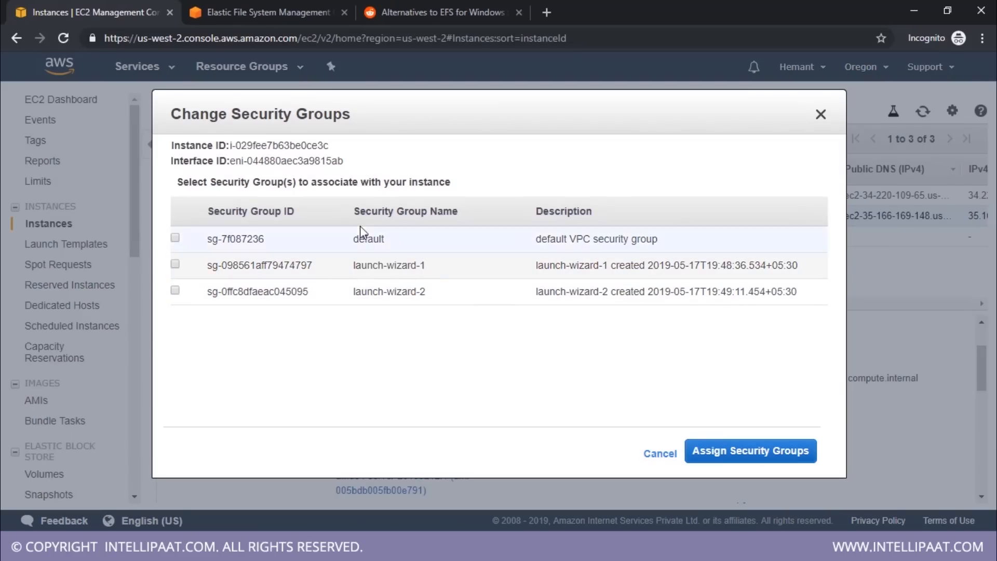
pyautogui.click(271, 11)
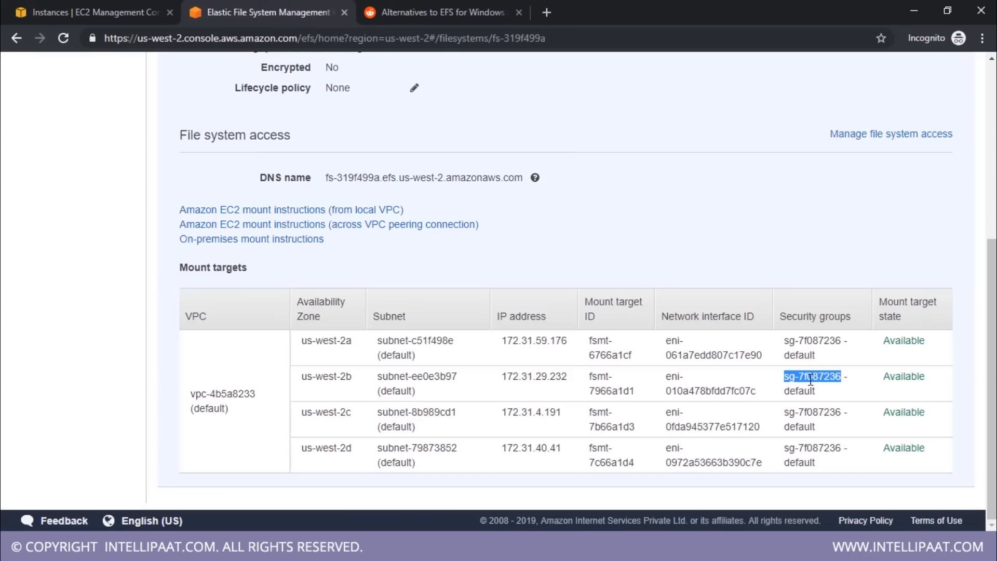
pyautogui.click(113, 6)
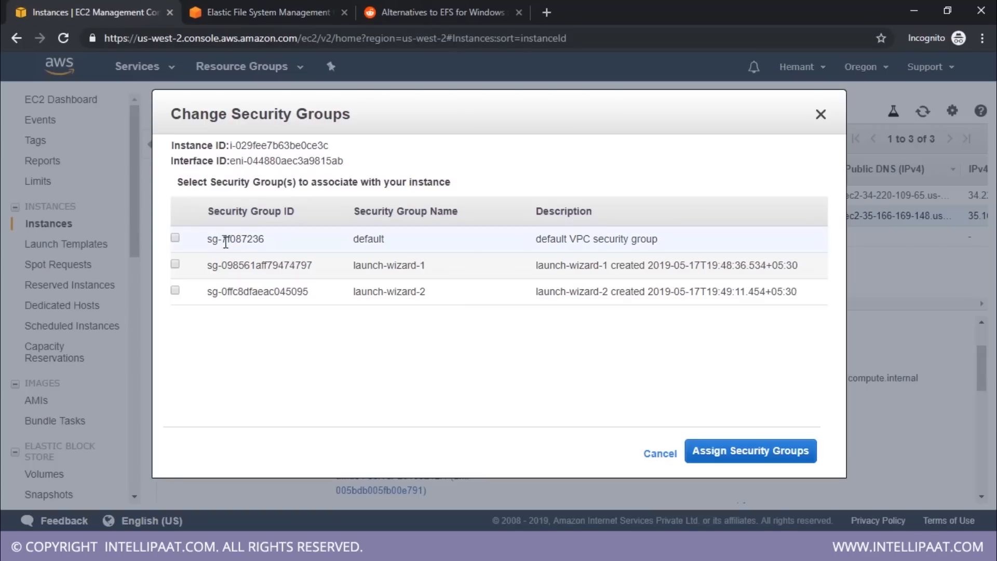
pyautogui.click(174, 238)
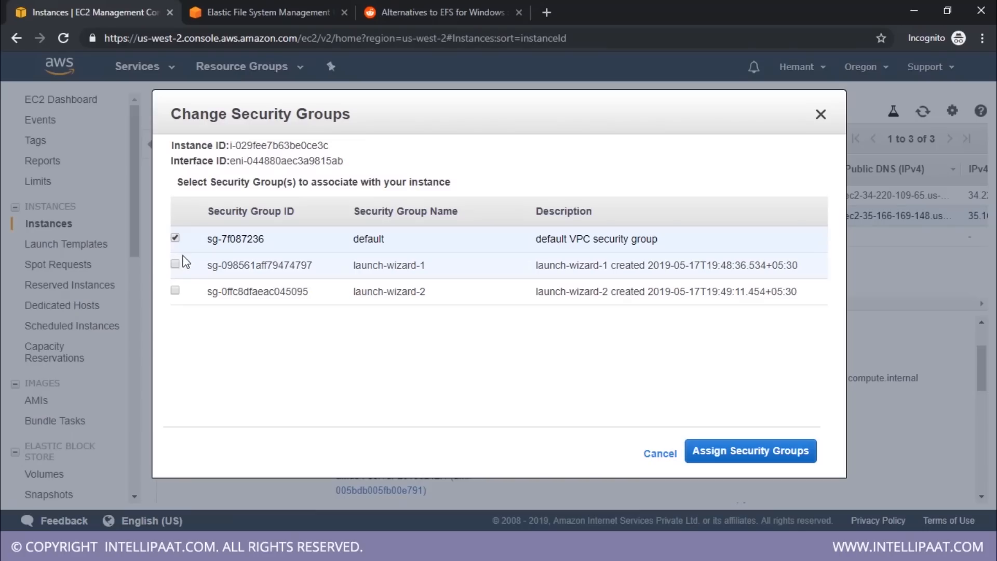
pyautogui.click(175, 264)
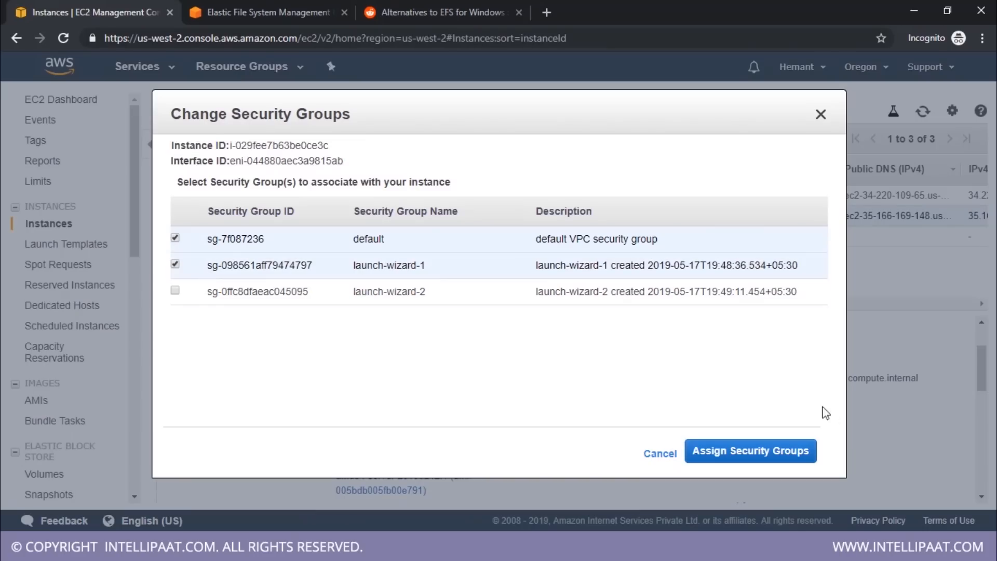
pyautogui.click(747, 457)
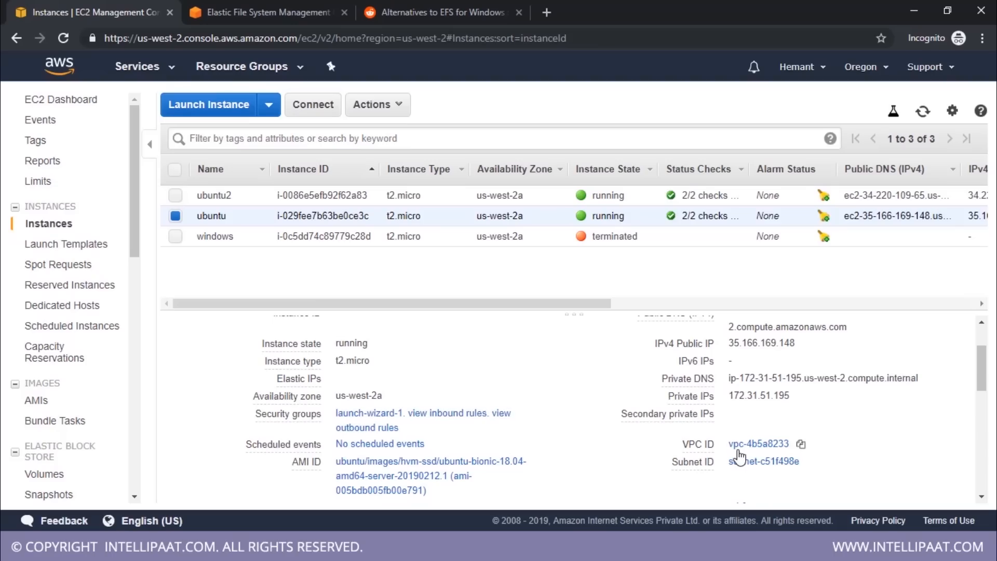
# Assign the default security group to the ubuntu2 instance in addition to launch-wizard-1, and reselect the ubuntu instance
pyautogui.doubleClick(209, 217)
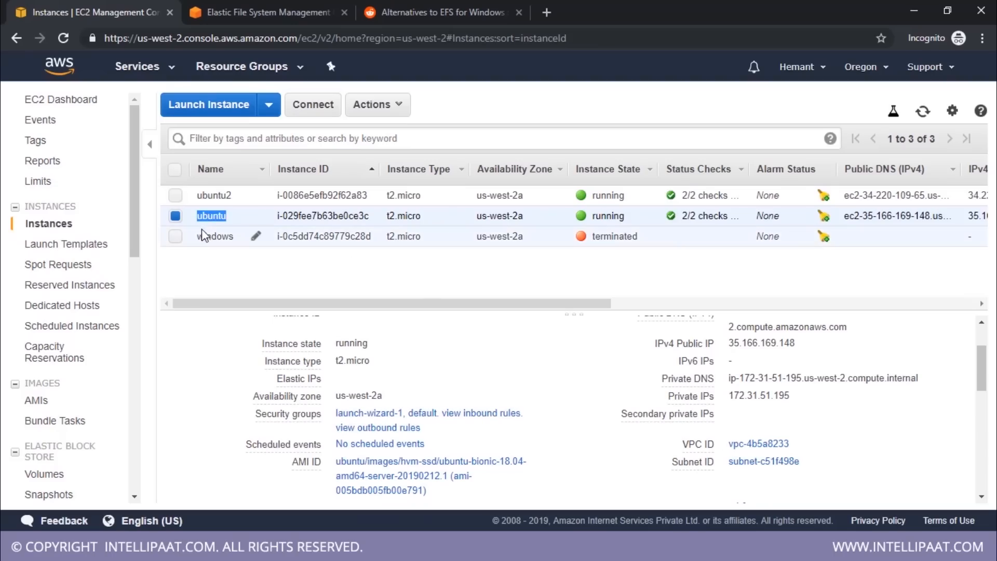
pyautogui.click(176, 217)
pyautogui.click(175, 196)
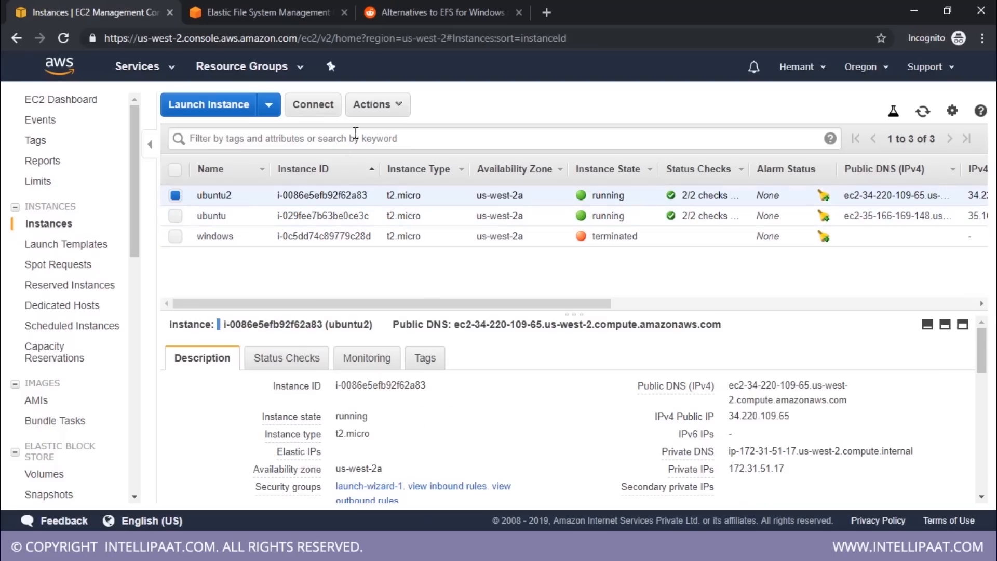
pyautogui.click(373, 105)
pyautogui.moveTo(474, 253)
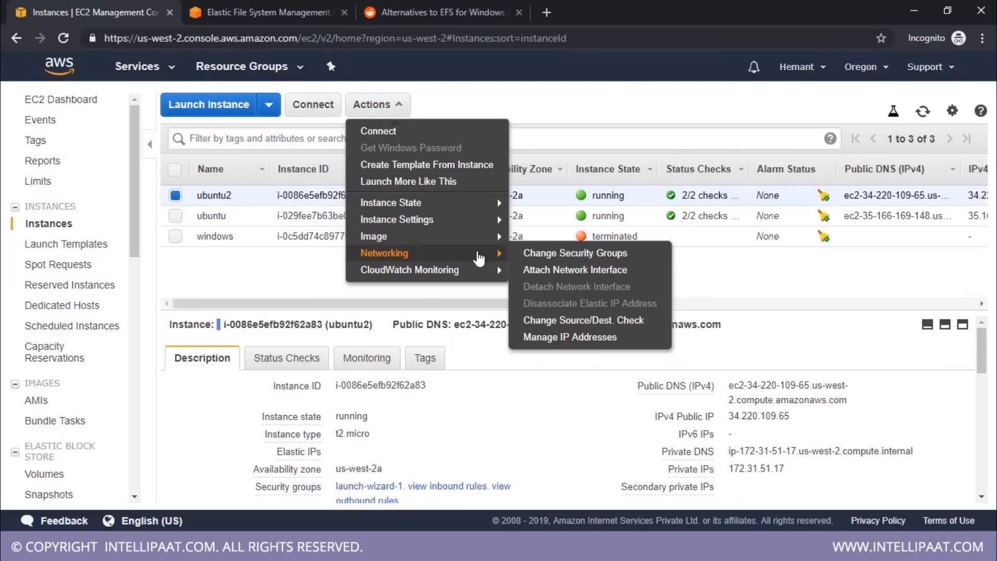
pyautogui.click(542, 254)
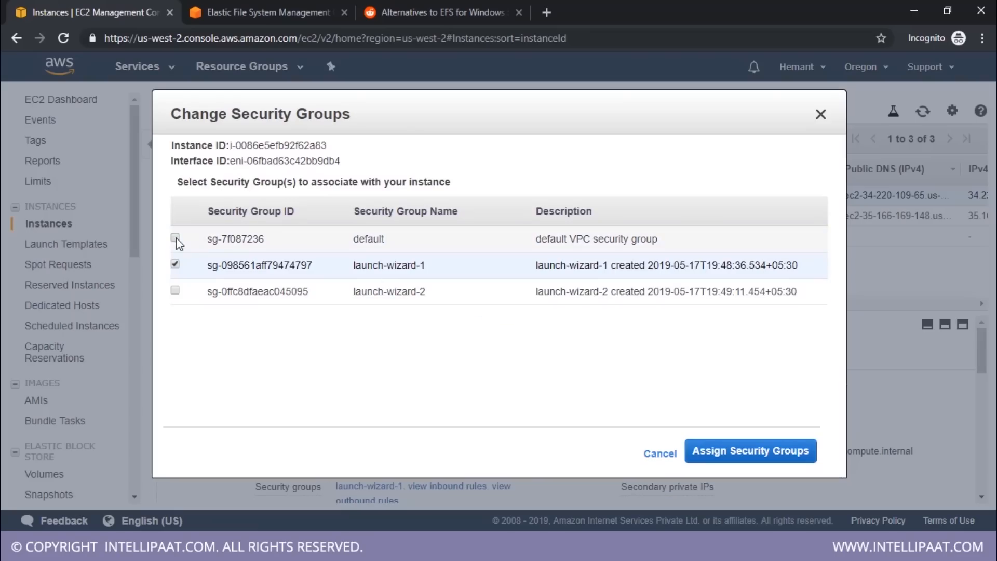
pyautogui.click(175, 238)
pyautogui.click(748, 450)
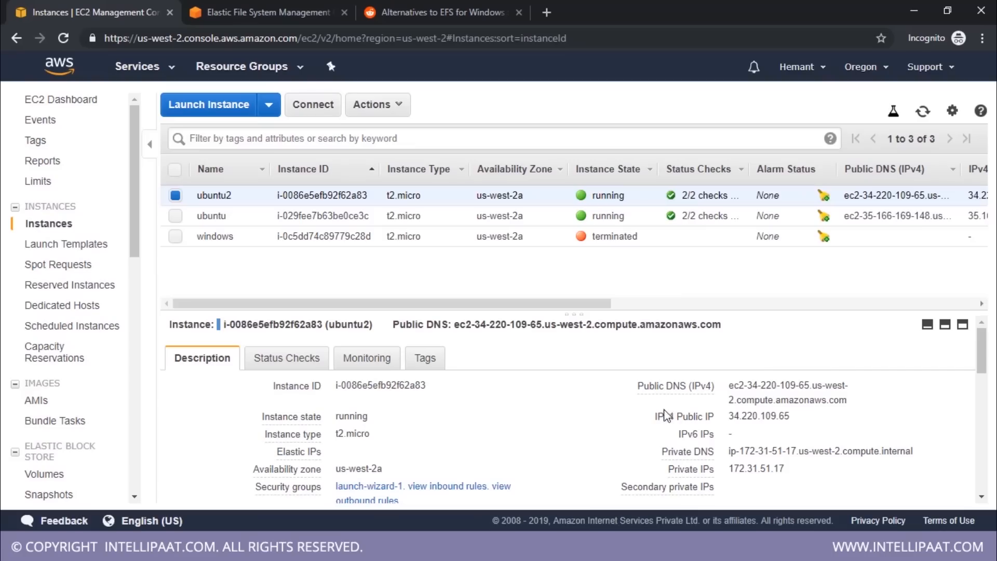
pyautogui.click(176, 215)
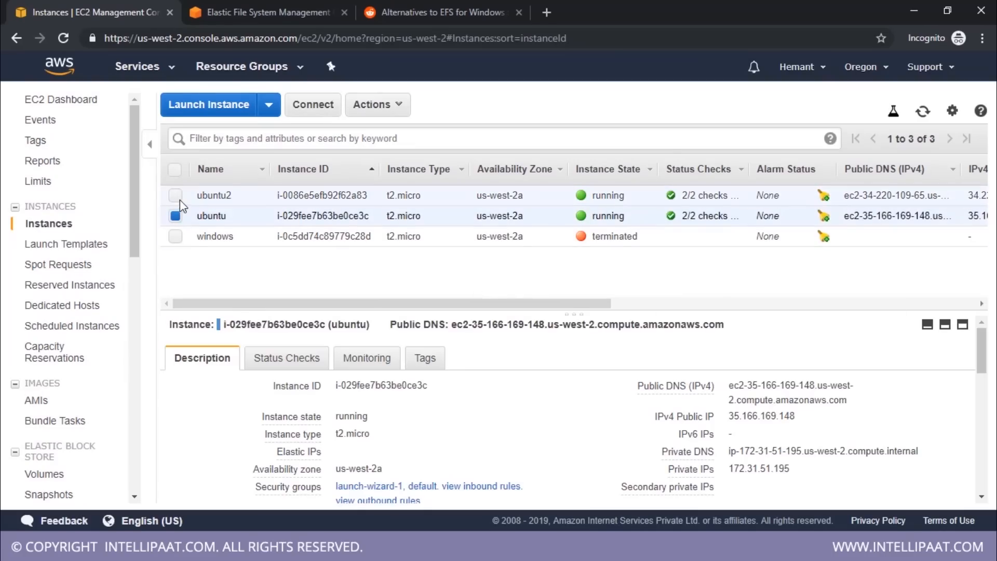
# Return to the EFS page and open the Amazon EC2 mount instructions (from local VPC)
pyautogui.click(272, 20)
pyautogui.scroll(4, 579, 375)
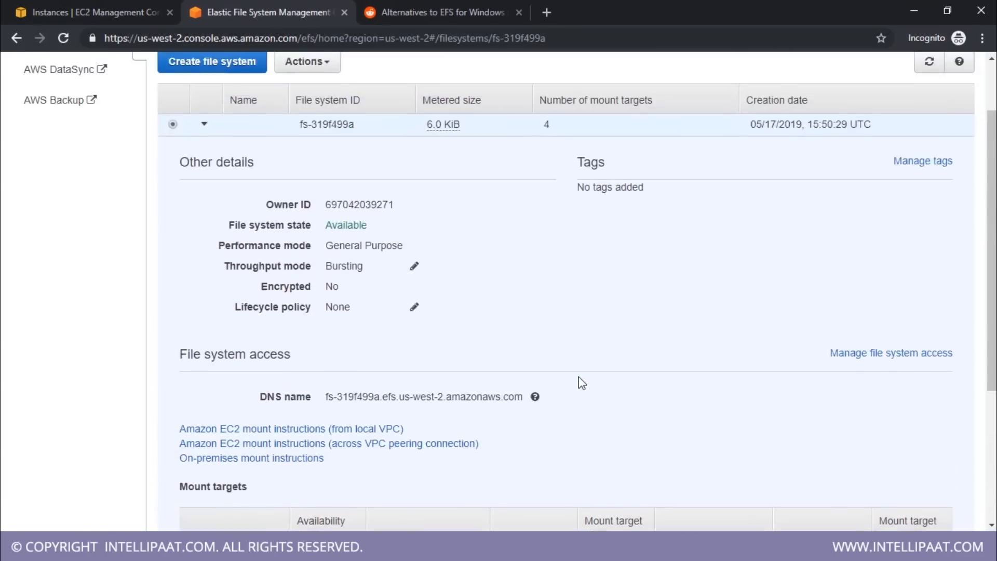
pyautogui.scroll(-3, 578, 376)
pyautogui.scroll(3, 578, 376)
pyautogui.click(252, 430)
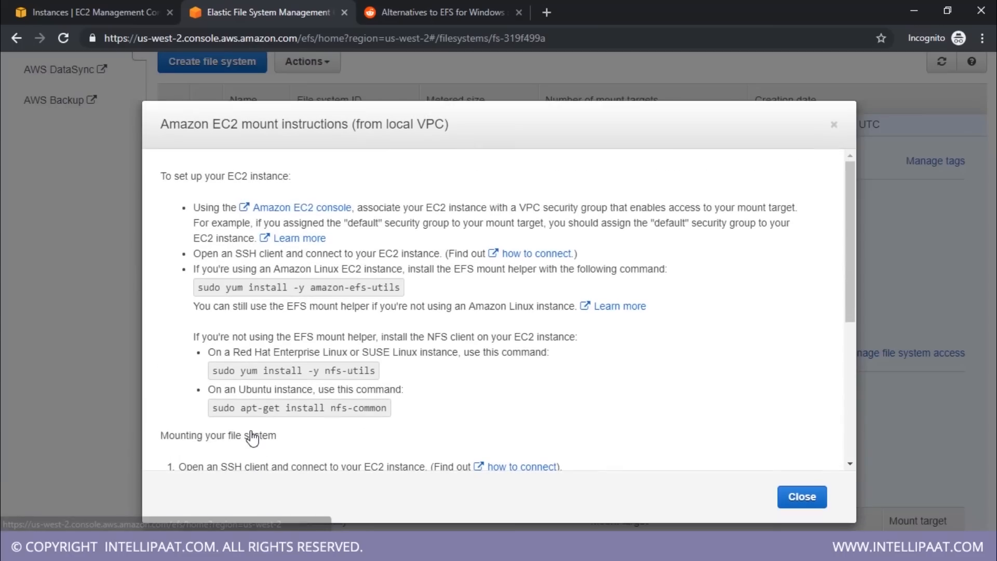
# Find the NFS client install command for Ubuntu in the mount instructions and copy "sudo apt-get install nfs-common"
pyautogui.scroll(-5, 374, 272)
pyautogui.scroll(5, 374, 273)
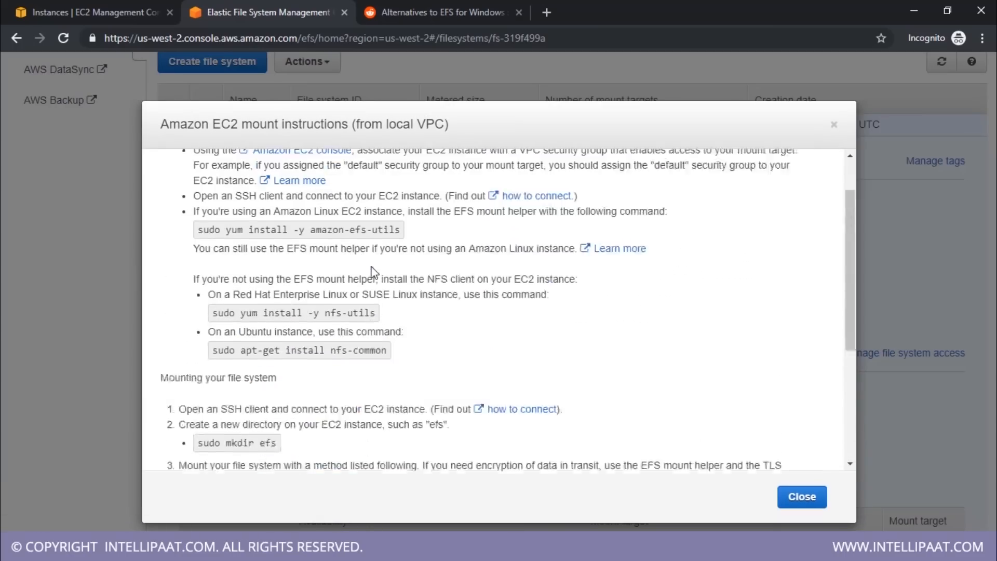
pyautogui.scroll(-3, 354, 311)
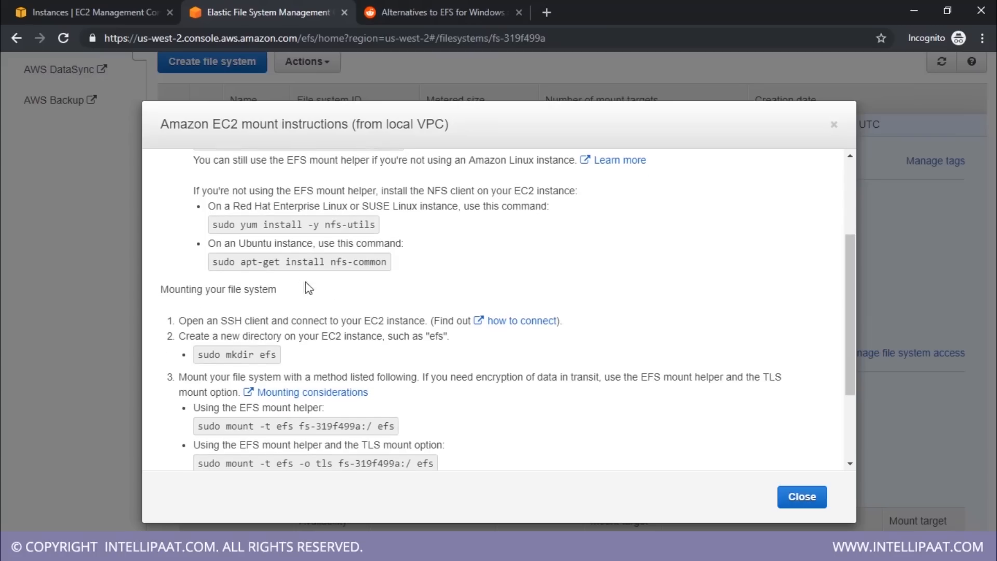
pyautogui.doubleClick(254, 243)
pyautogui.tripleClick(250, 262)
pyautogui.hotkey('ctrl', 'c')
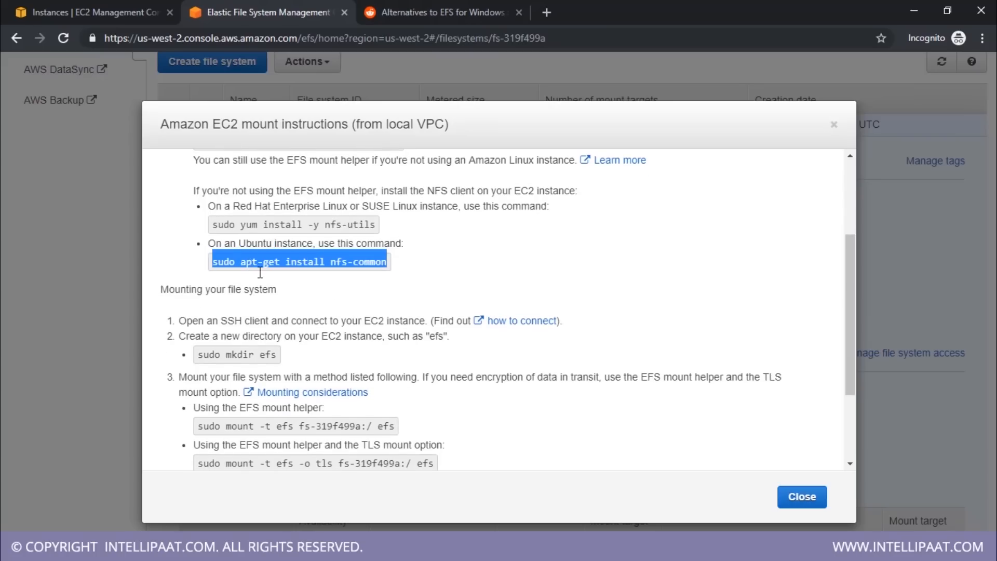
# Switch to the ubuntu instance's terminal, reposition its window and run the copied command sudo apt-get install nfs-common
pyautogui.hotkey('alt', 'Tab')
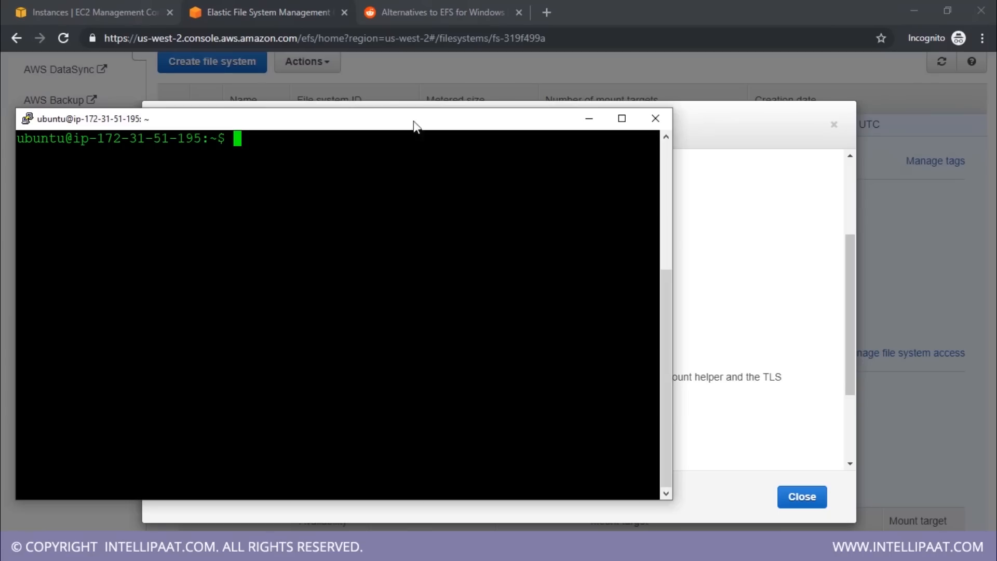
pyautogui.moveTo(398, 117); pyautogui.dragTo(456, 97)
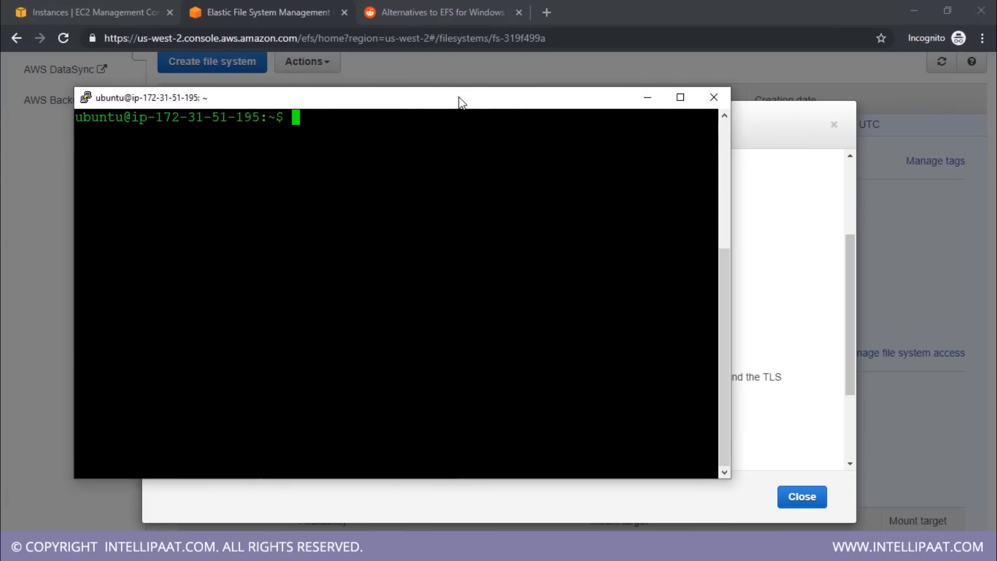
pyautogui.press('shift+Insert')
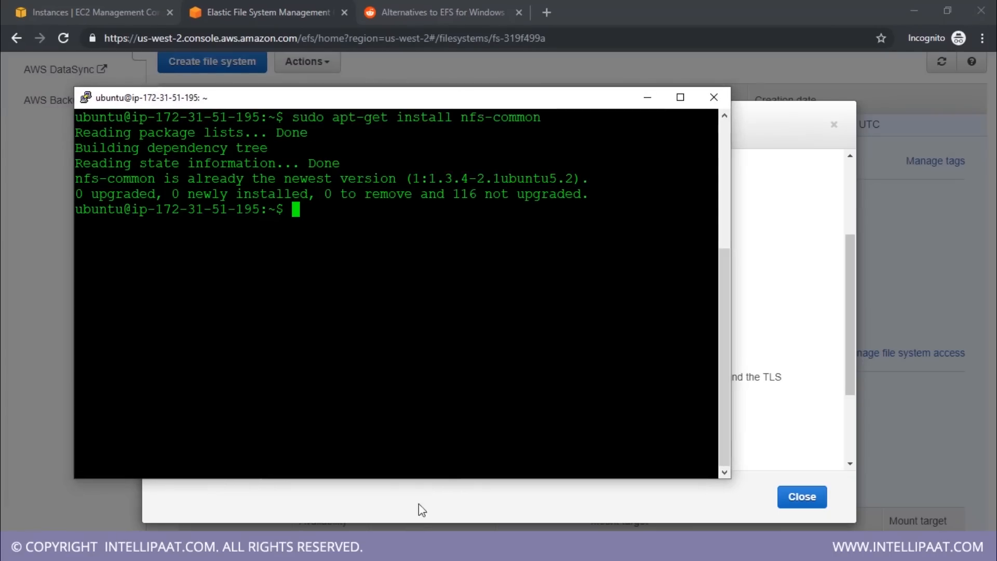
# Clear the ubuntu2 instance's terminal, update its package lists with sudo apt-get update and clear the output
pyautogui.click(417, 547)
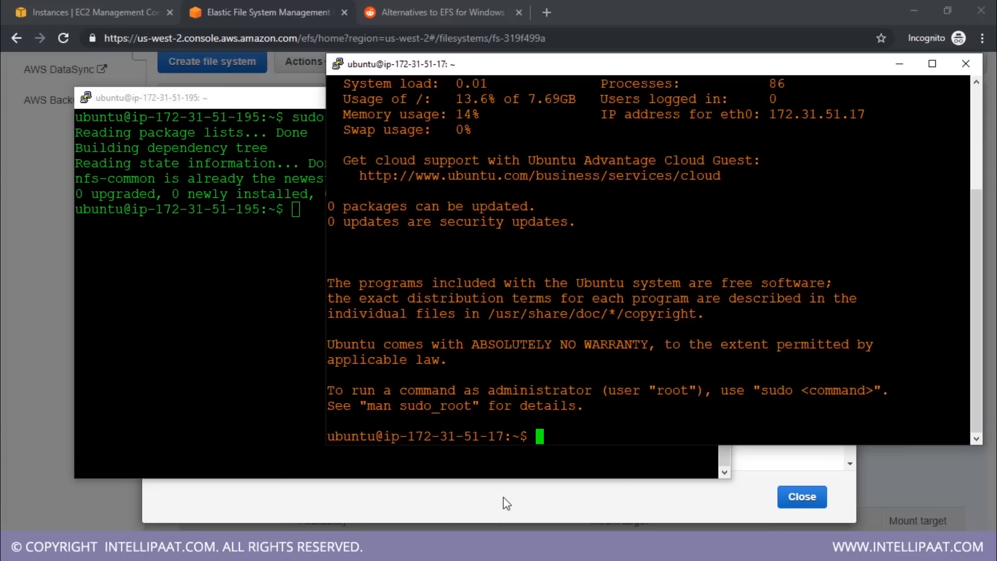
pyautogui.write('clear')
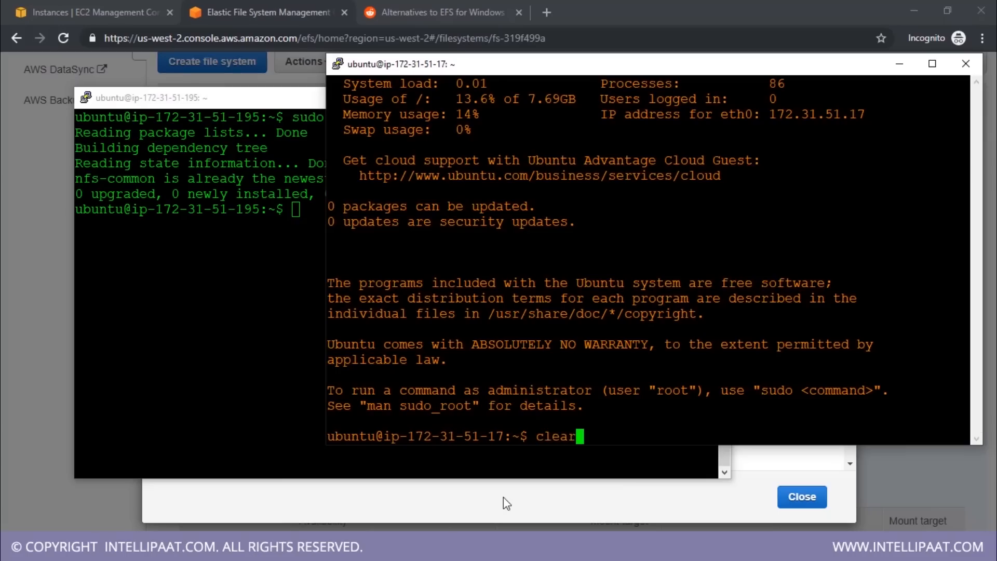
pyautogui.press('Return')
pyautogui.write('sudo apt')
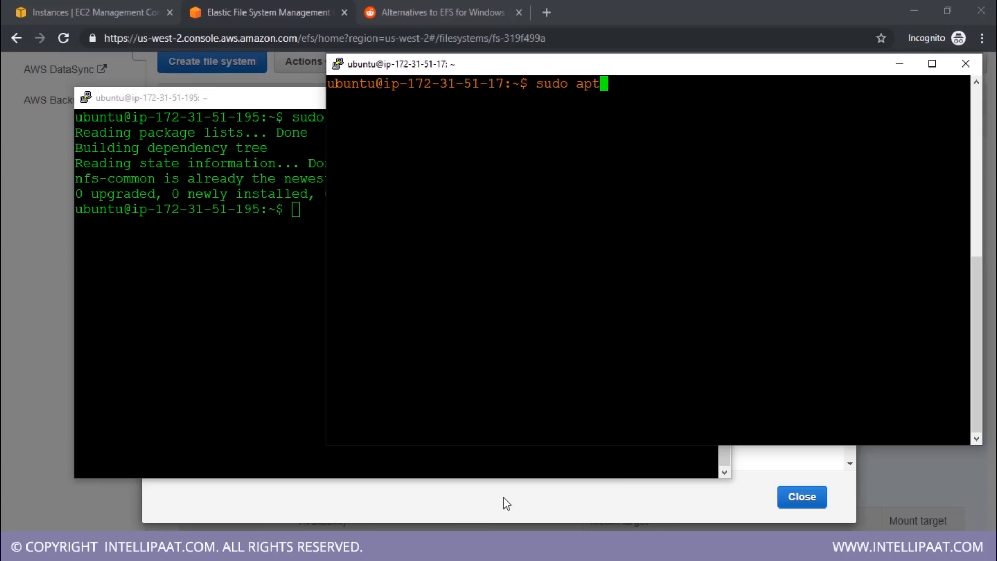
pyautogui.write('-get update')
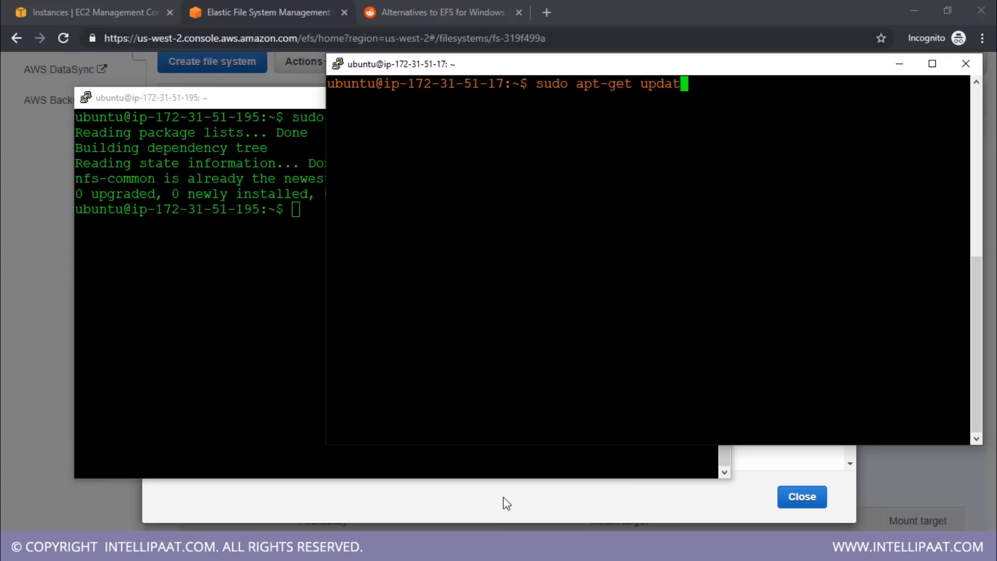
pyautogui.press('Return')
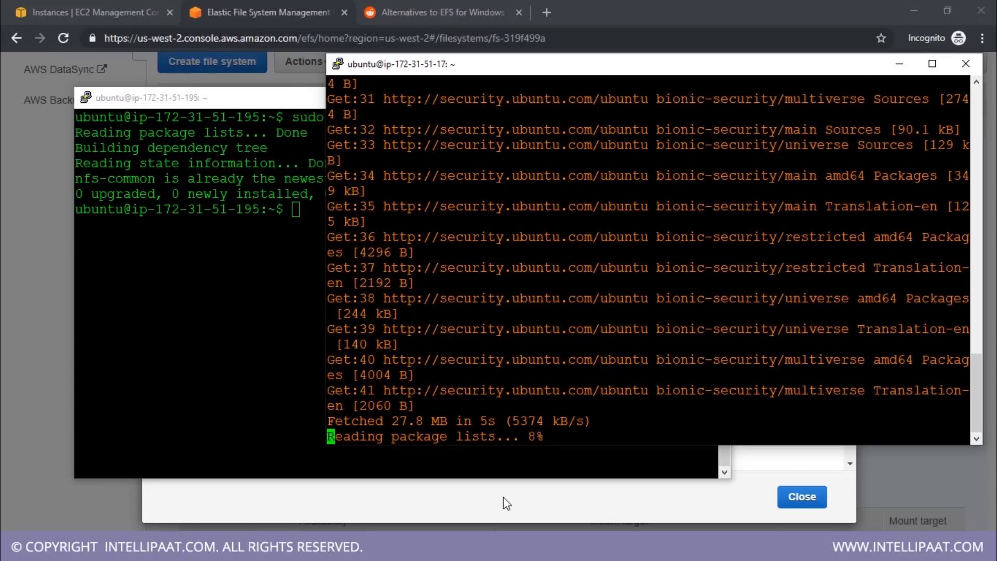
pyautogui.write('clear')
pyautogui.press('Return')
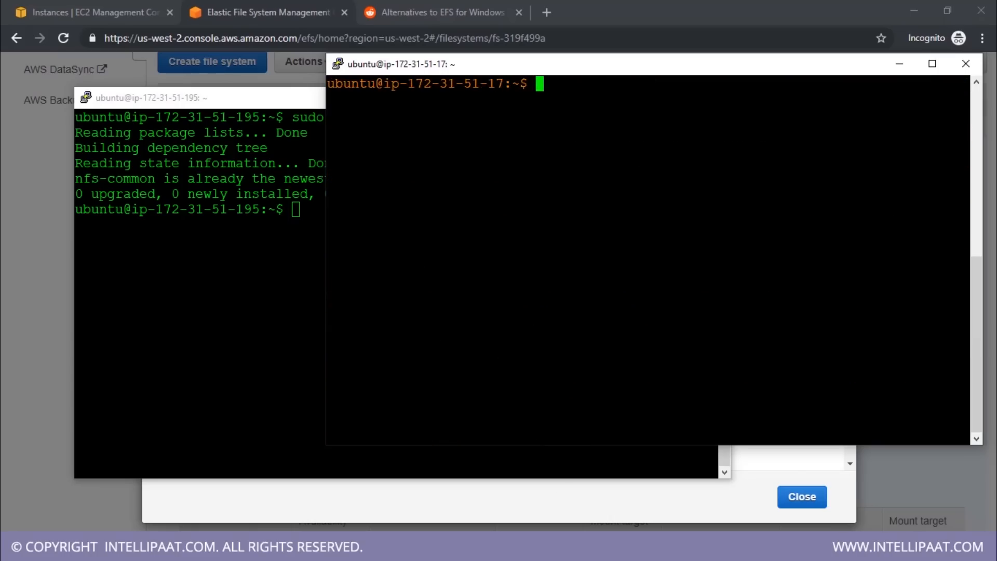
# Install the NFS client on the ubuntu2 instance with sudo apt-get install nfs-common and accept the installation
pyautogui.write('sudo apt-get install nfs-common')
pyautogui.press('Return')
pyautogui.write('y')
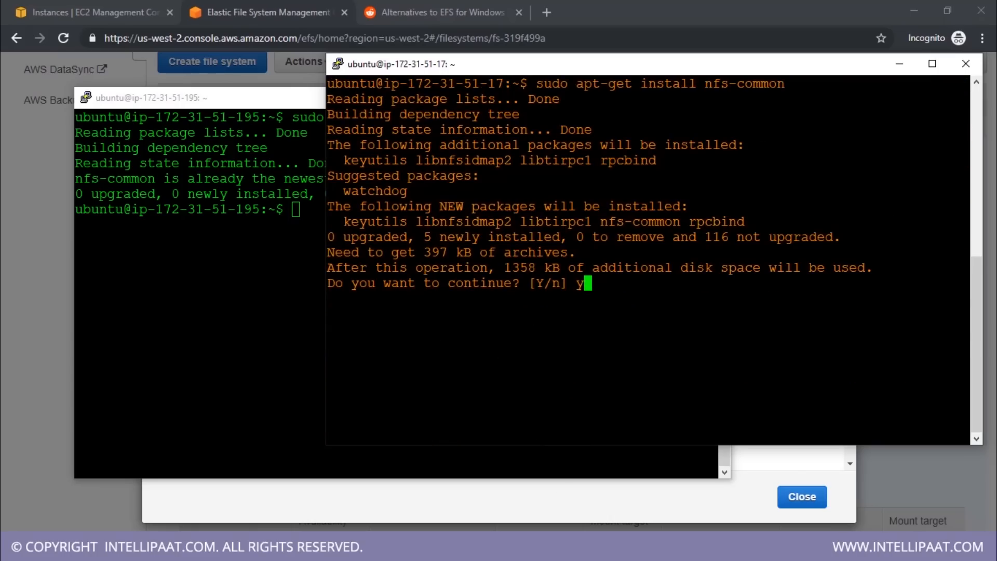
pyautogui.press('Return')
# Switch to the ubuntu instance's terminal and create a directory named efstest
pyautogui.hotkey('alt', 'Tab')
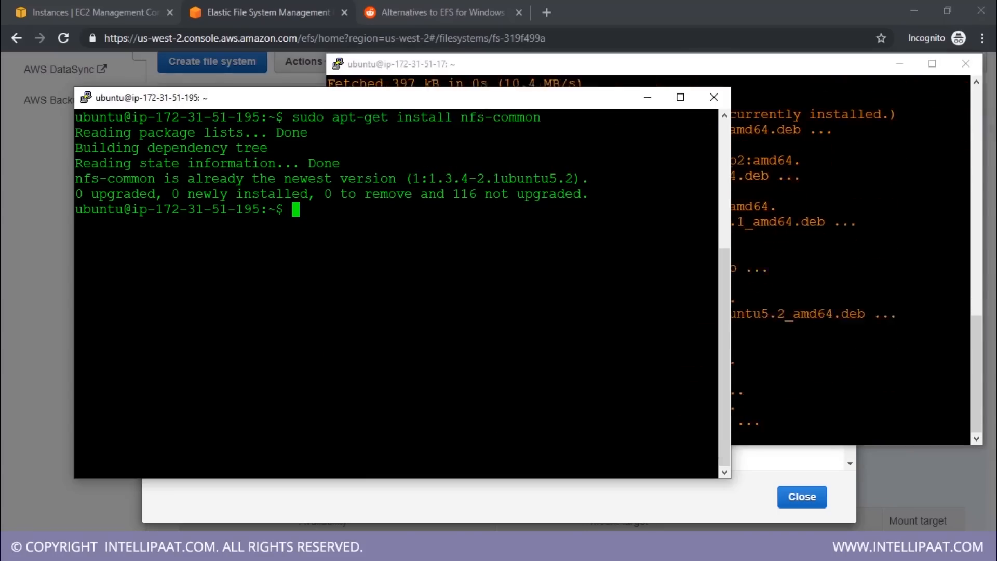
pyautogui.write('mkdir ')
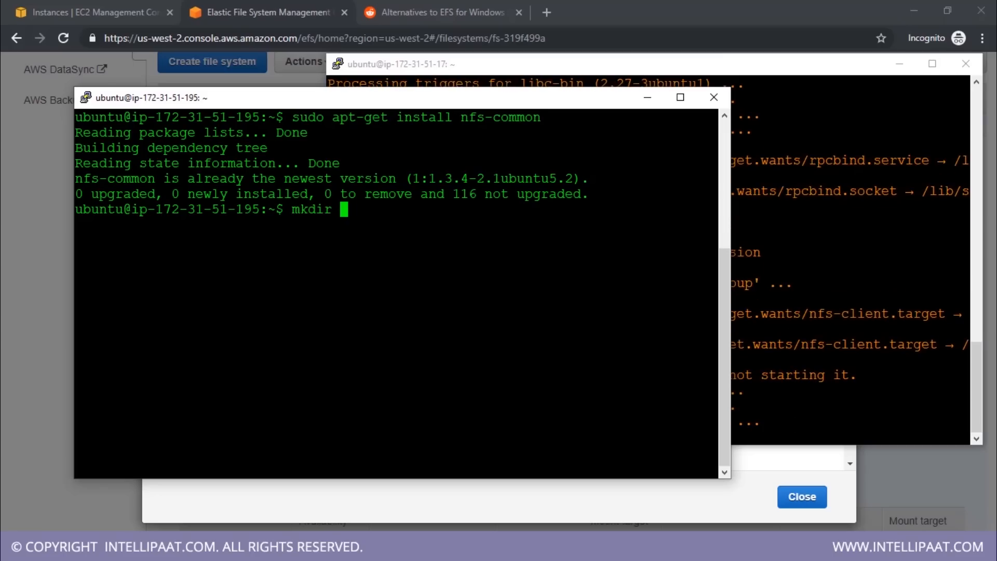
pyautogui.write('efstest')
pyautogui.press('Return')
# Switch to the ubuntu2 instance's terminal, clear its output and create a directory named efstest2
pyautogui.hotkey('alt', 'Tab')
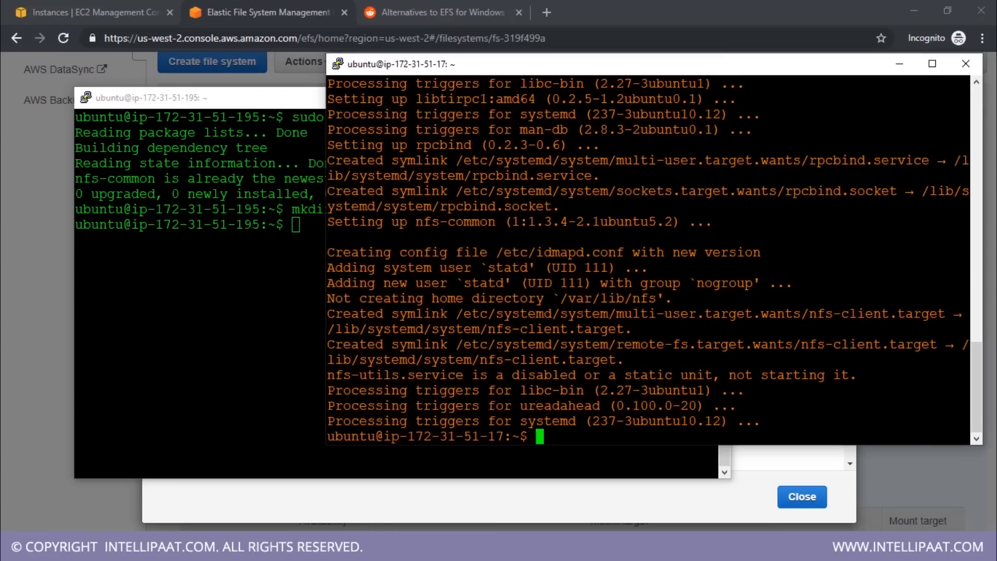
pyautogui.write('clear')
pyautogui.press('Return')
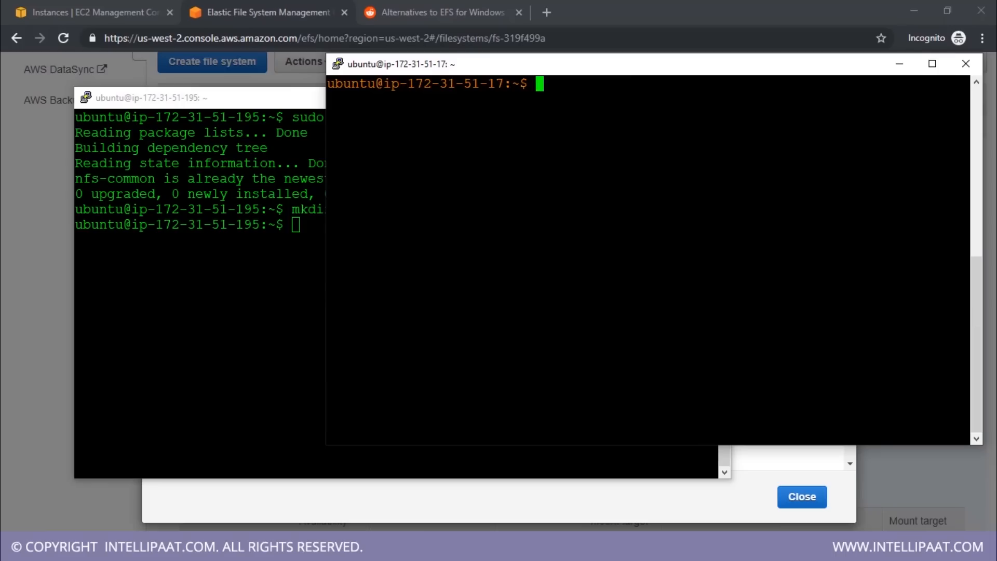
pyautogui.write('mkdir ef')
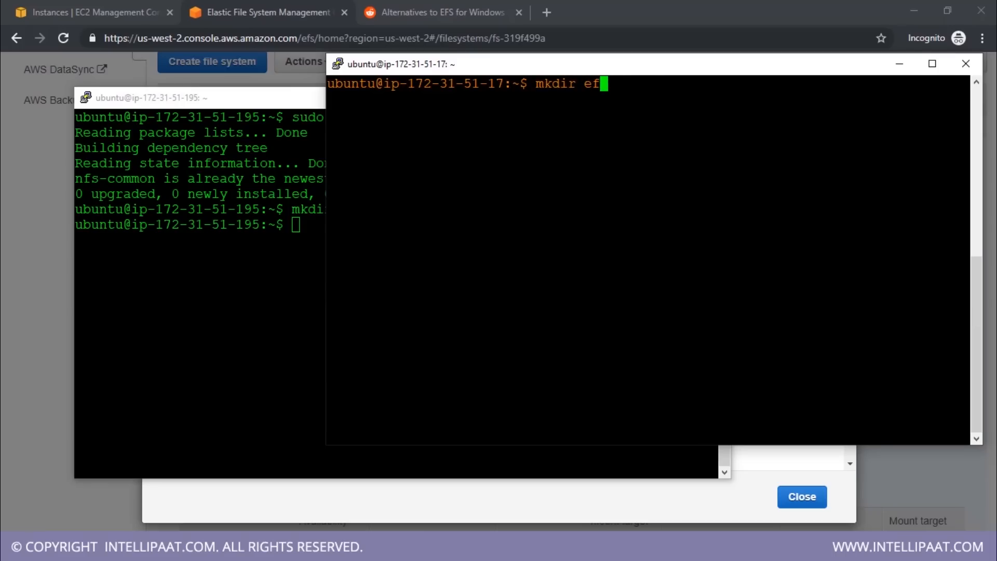
pyautogui.write('stest2')
pyautogui.press('Return')
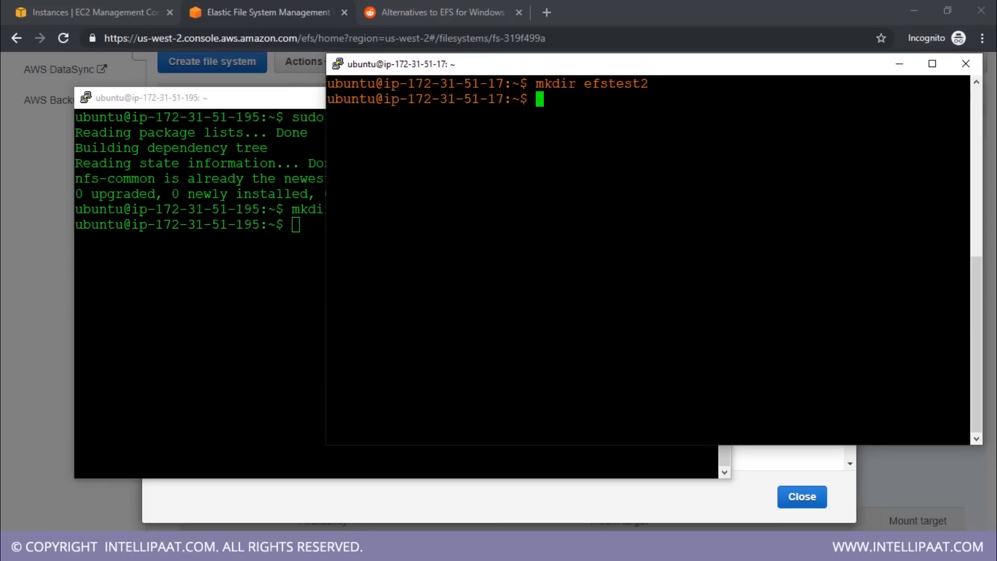
# Return to the EFS mount instructions in the browser and copy the full sudo mount -t nfs4 command given for the NFS client
pyautogui.hotkey('alt', 'Tab')
pyautogui.click(281, 10)
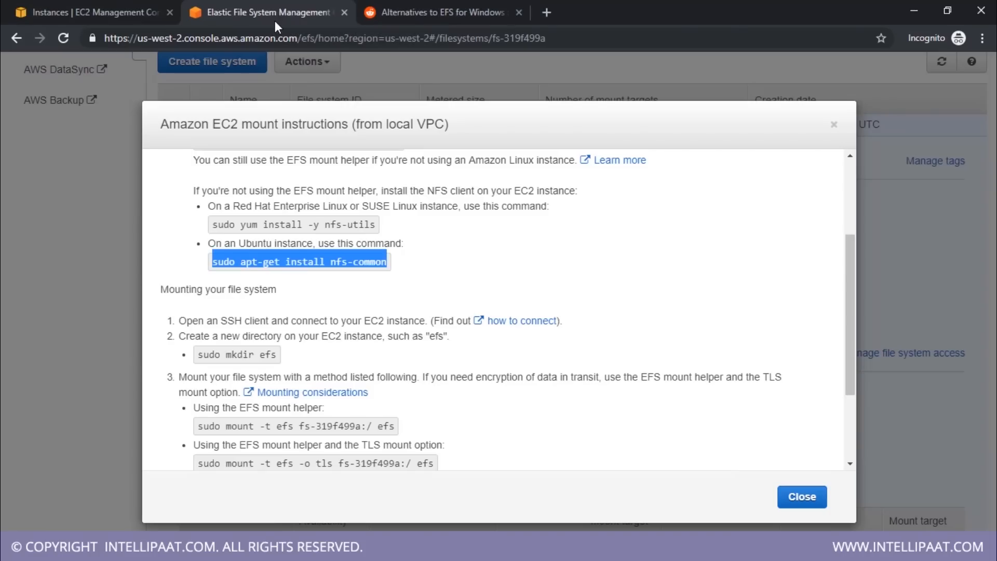
pyautogui.scroll(-3, 397, 312)
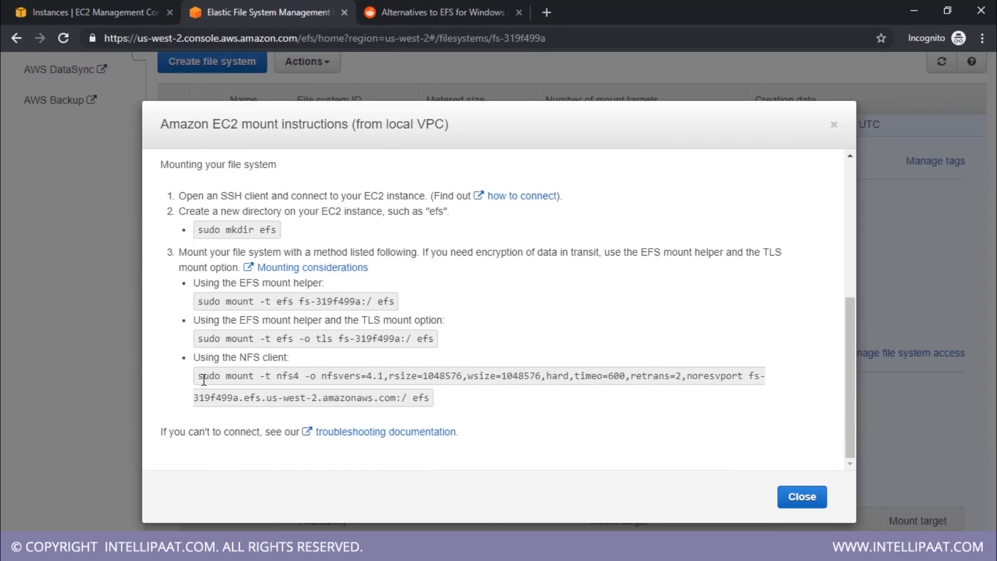
pyautogui.moveTo(196, 376); pyautogui.dragTo(430, 397)
pyautogui.hotkey('ctrl', 'c')
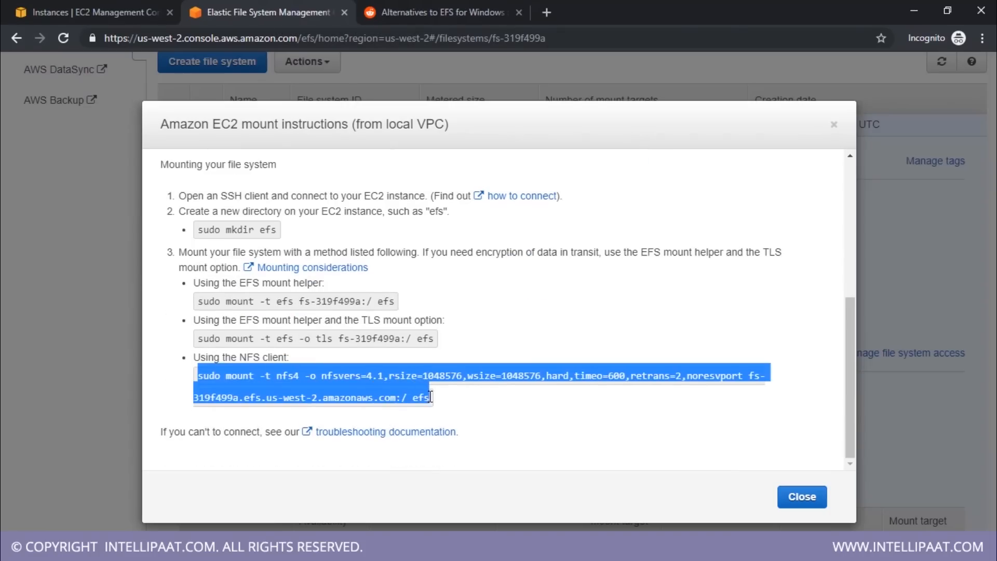
# In the ubuntu instance's terminal, run the copied mount command with efstest as the target directory and change into efstest
pyautogui.hotkey('alt', 'Tab')
pyautogui.press('shift+Insert')
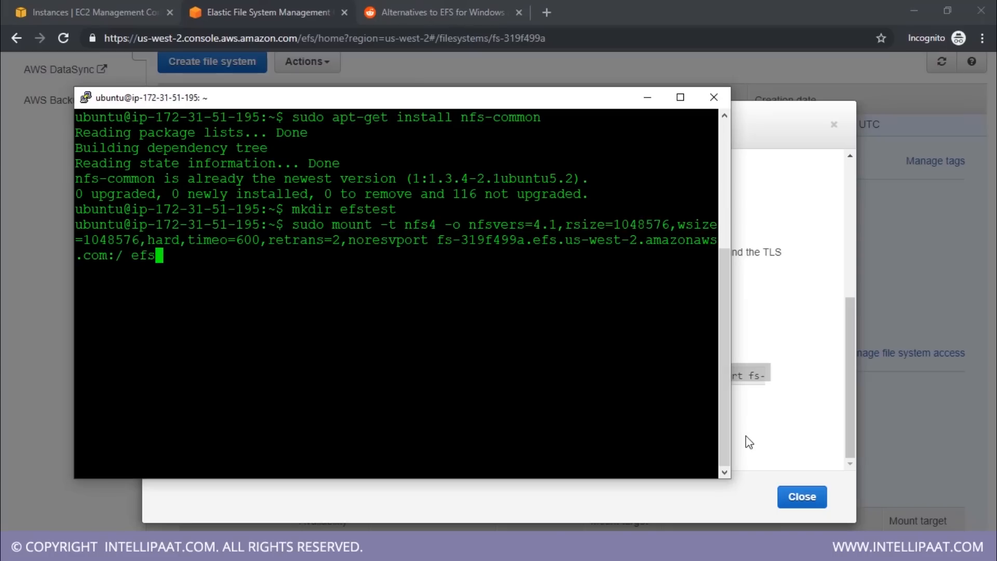
pyautogui.write('test')
pyautogui.press('Return')
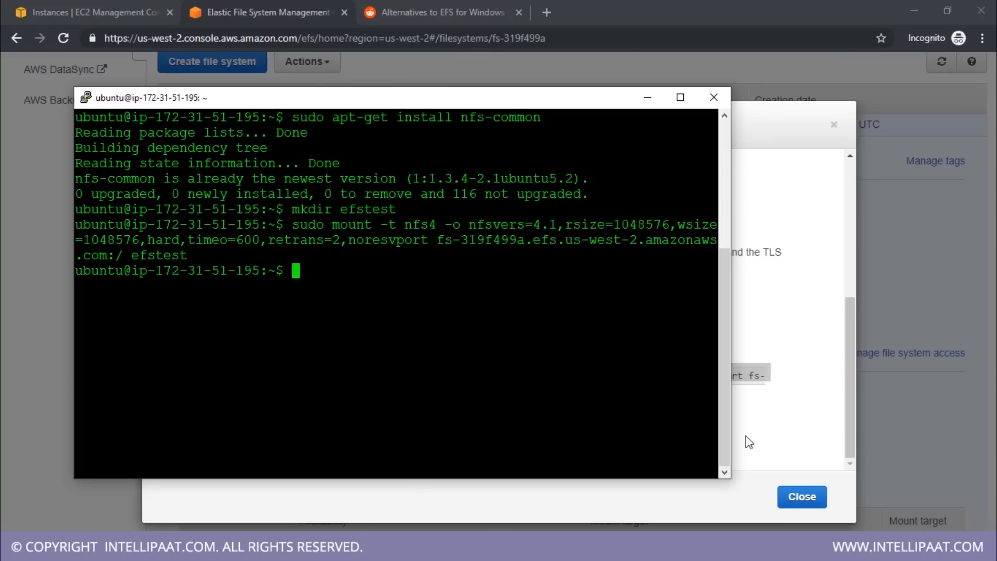
pyautogui.write('cd efstest')
pyautogui.press('Return')
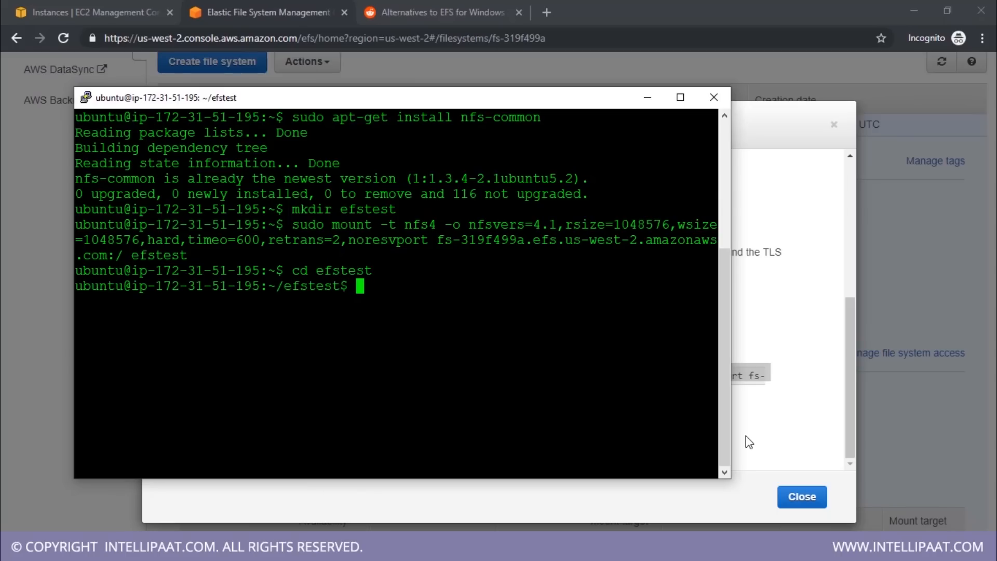
# In the ubuntu2 instance's terminal, run the copied mount command with efstest2 as the target directory and clear the output
pyautogui.click(364, 548)
pyautogui.hotkey('alt', 'Tab')
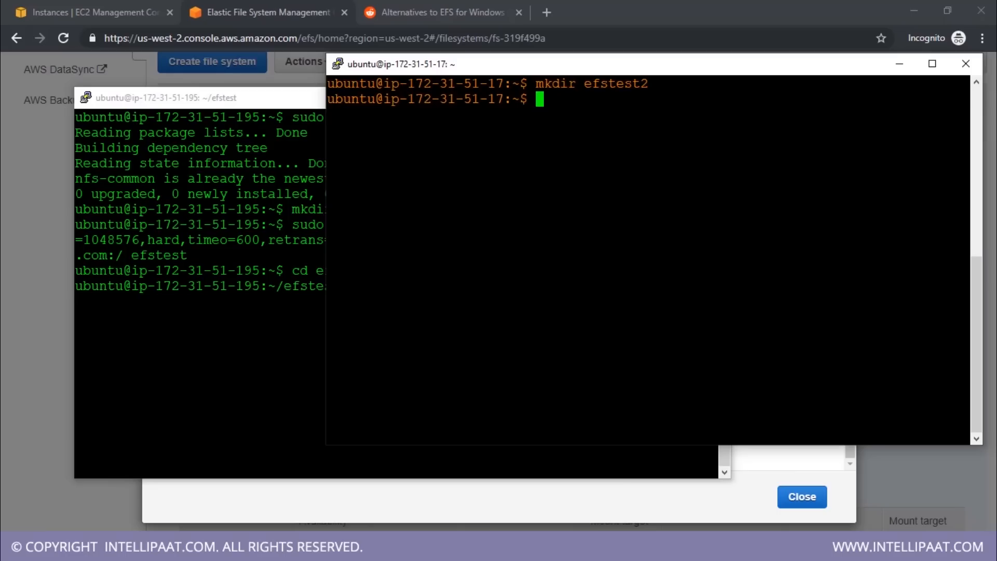
pyautogui.press('shift+Insert')
pyautogui.write('test2')
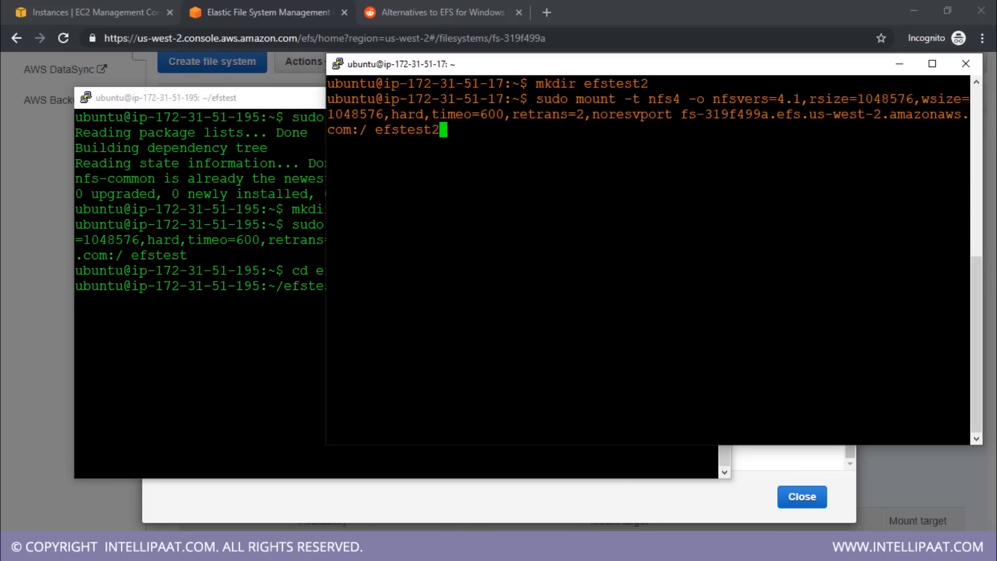
pyautogui.press('Return')
pyautogui.write('clear')
pyautogui.press('Return')
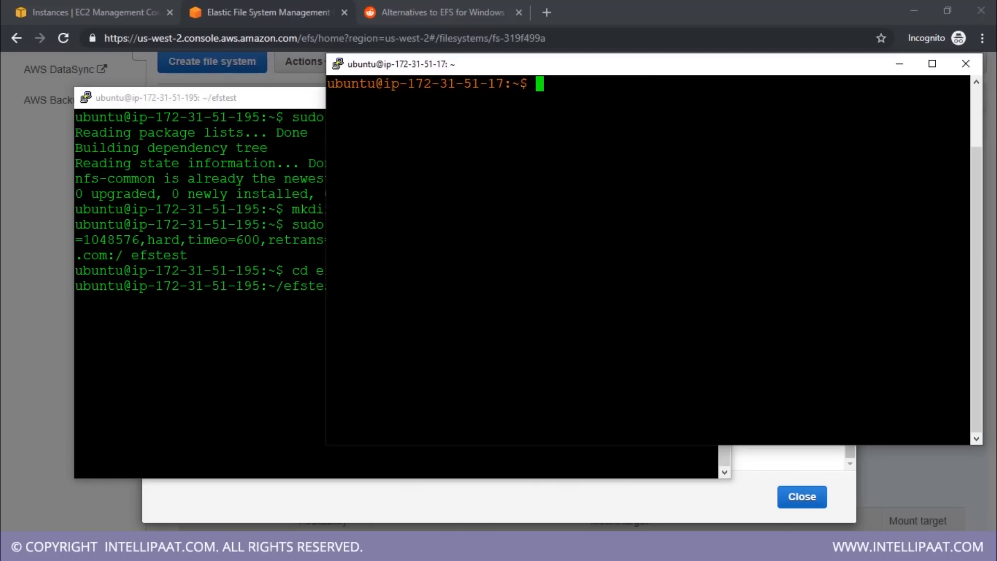
# Change into the efstest2 directory on the ubuntu2 instance and list its contents
pyautogui.write('cd efst')
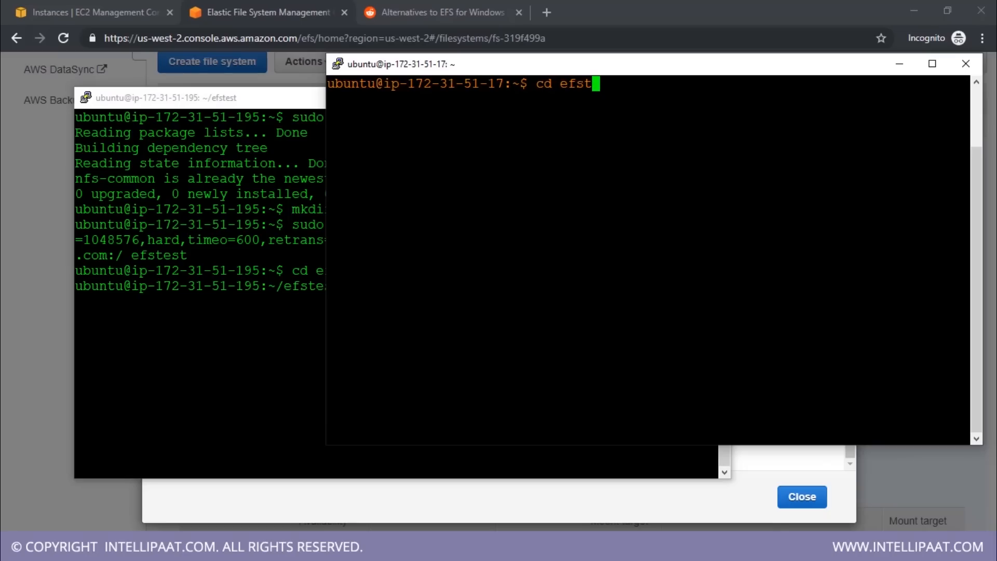
pyautogui.press('Tab')
pyautogui.press('Return')
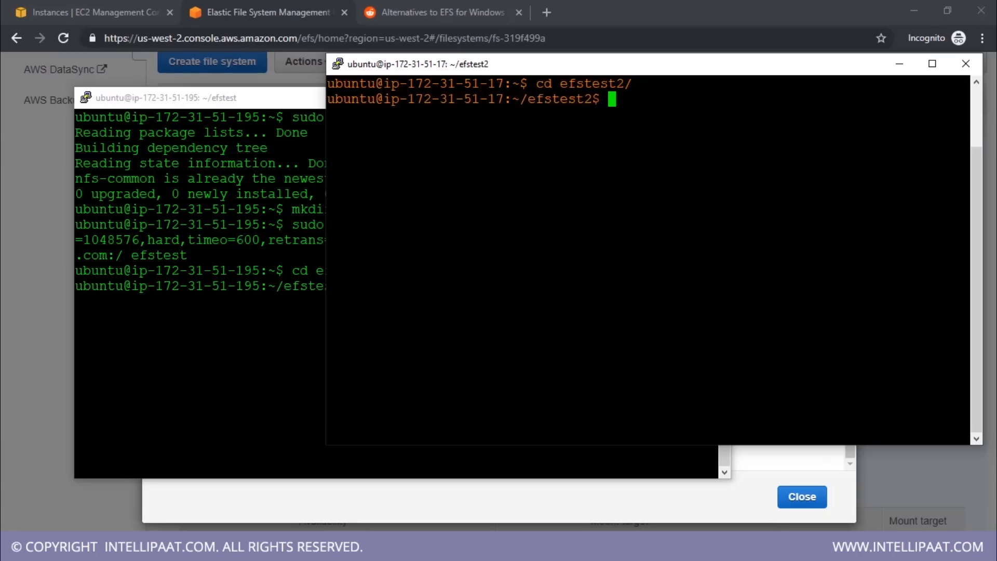
pyautogui.write('ls')
pyautogui.press('Return')
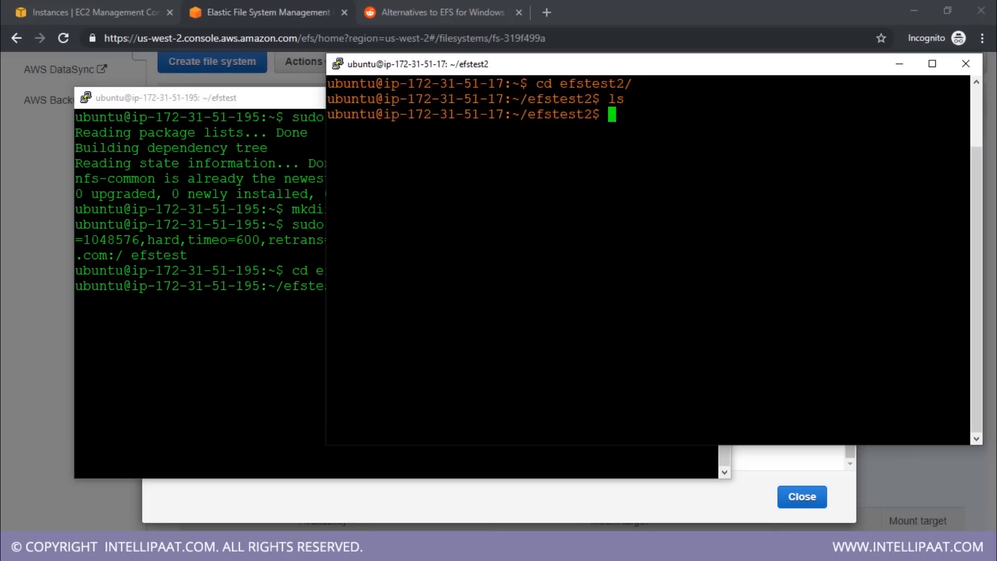
# In the ubuntu instance's terminal, list the efstest directory and try to create a file with touch 1.txt
pyautogui.hotkey('alt', 'Tab')
pyautogui.write('ls')
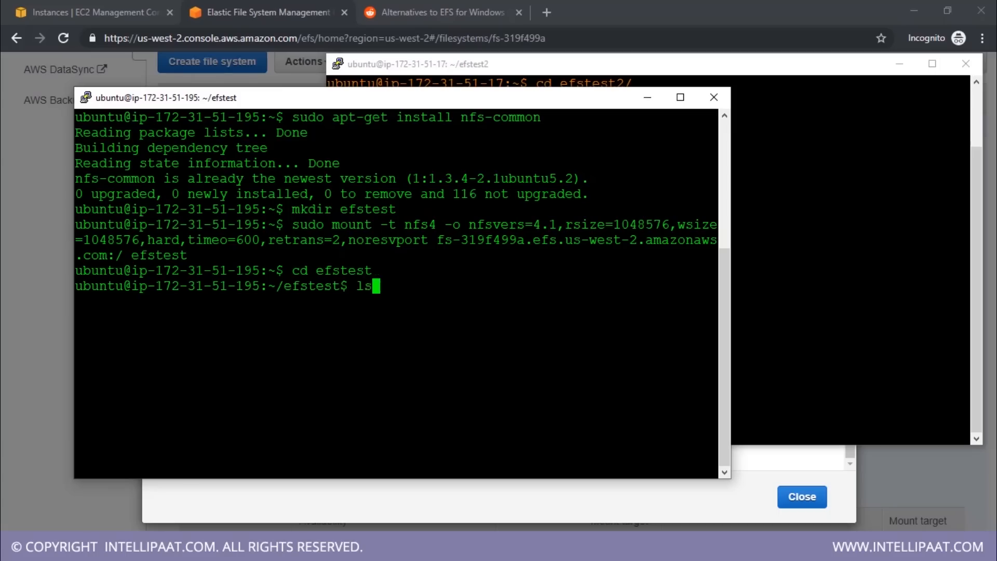
pyautogui.press('Return')
pyautogui.write('to')
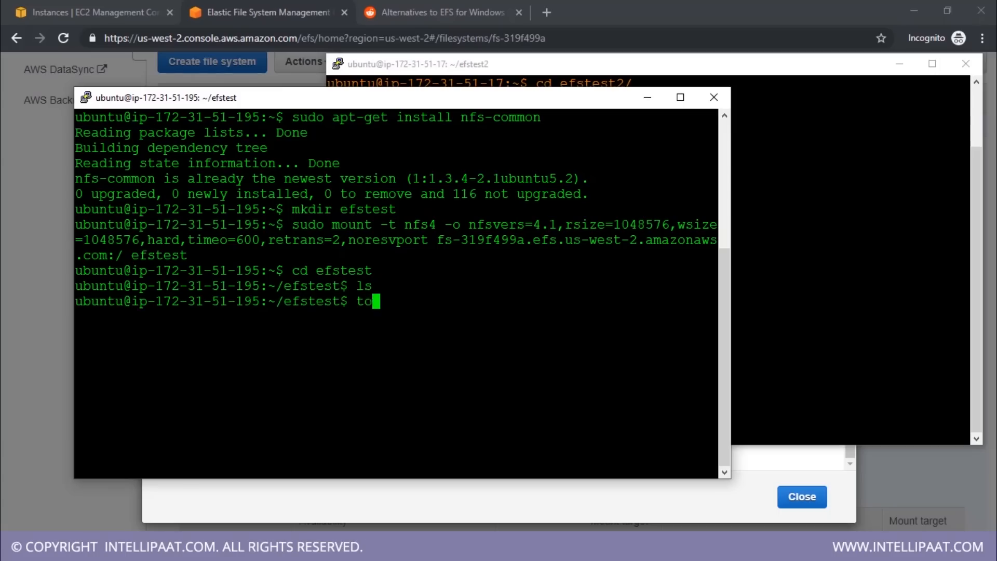
pyautogui.write('uch 1.txt')
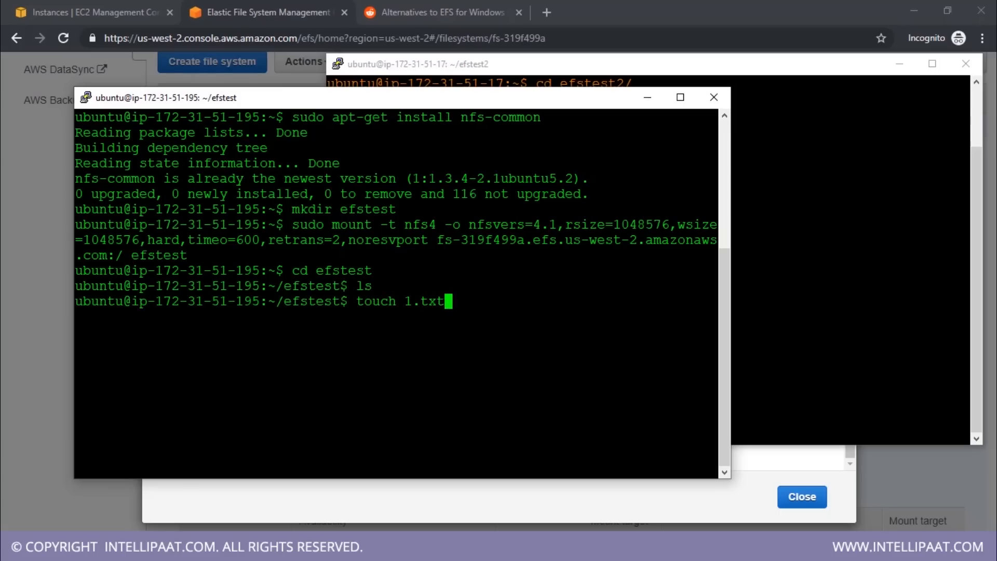
pyautogui.press('Return')
# Rerun the file creation as sudo touch 1.txt and list the efstest directory
pyautogui.press('Up')
pyautogui.press('Home')
pyautogui.write('sudo')
pyautogui.press('Return')
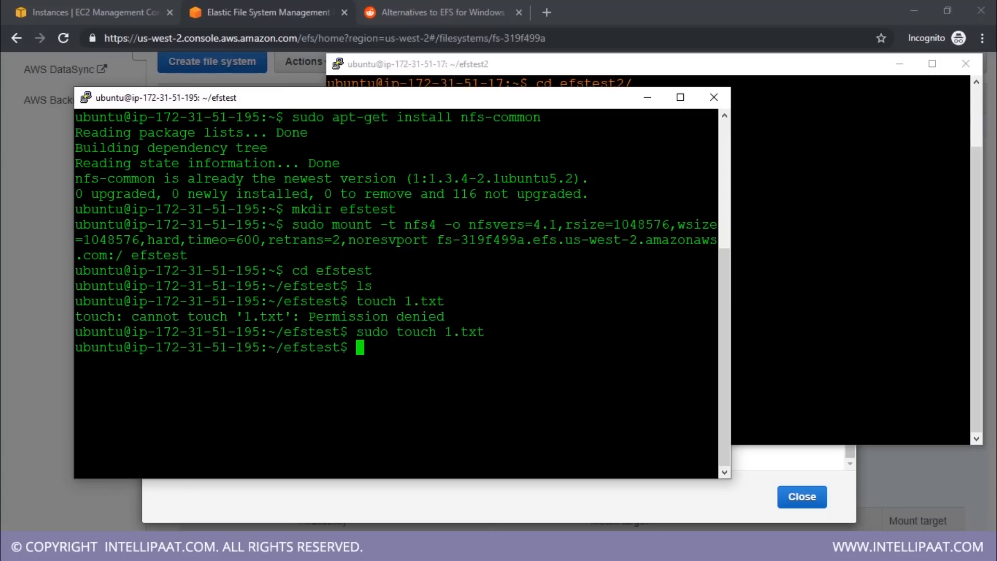
pyautogui.write('ls')
pyautogui.press('Return')
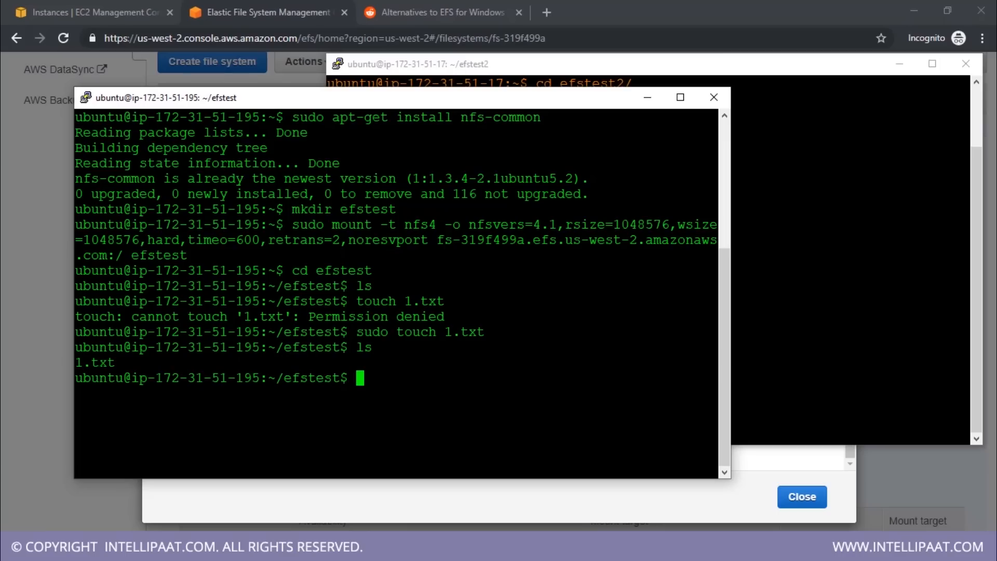
# Highlight 1.txt in the ubuntu instance's listing, switch to the ubuntu2 terminal and list the efstest2 directory to check for that file
pyautogui.doubleClick(100, 363)
pyautogui.click(975, 273)
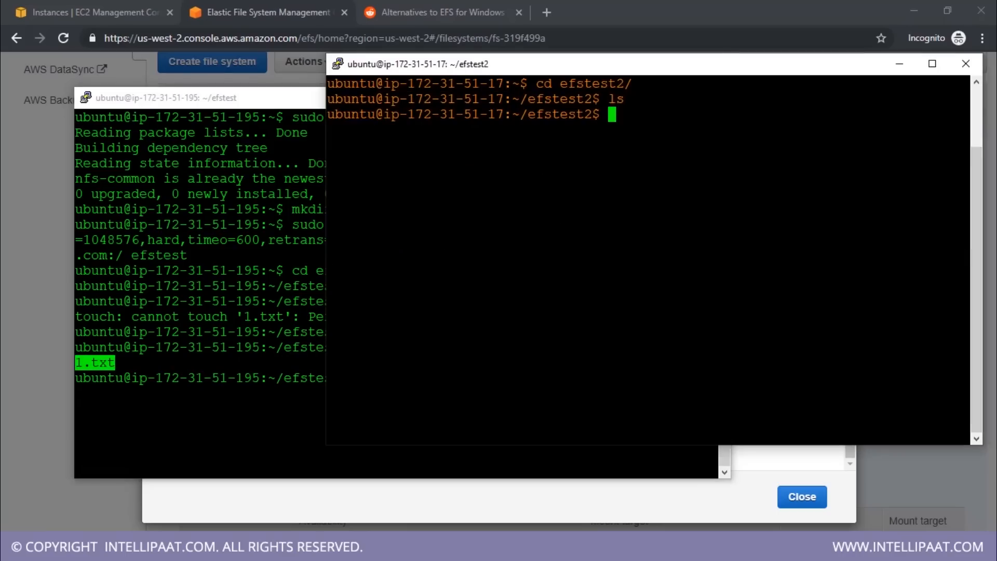
pyautogui.write('ls')
pyautogui.press('Return')
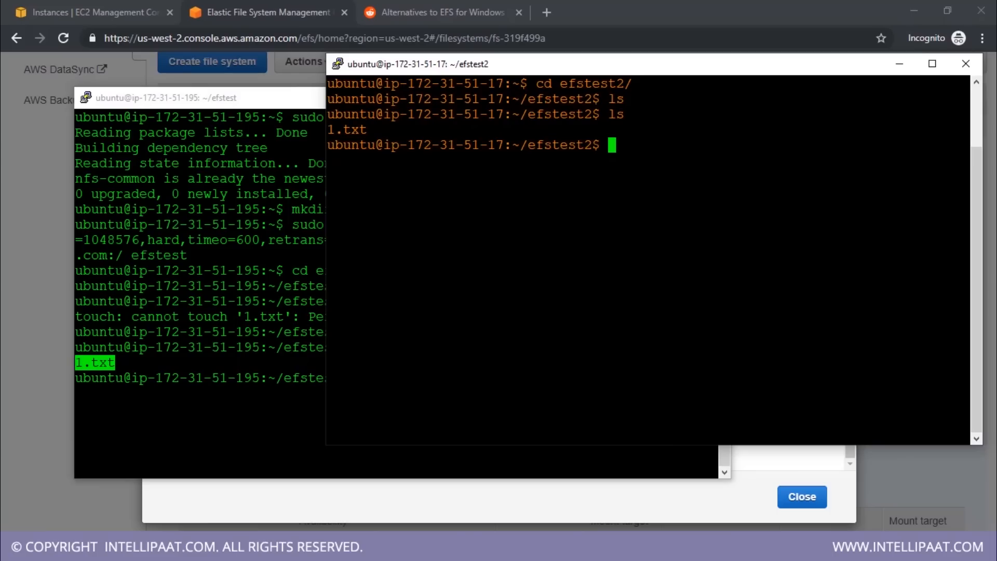
# Create 2.txt with sudo touch on the ubuntu instance, and list the efstest2 directory on the ubuntu2 instance
pyautogui.click(314, 411)
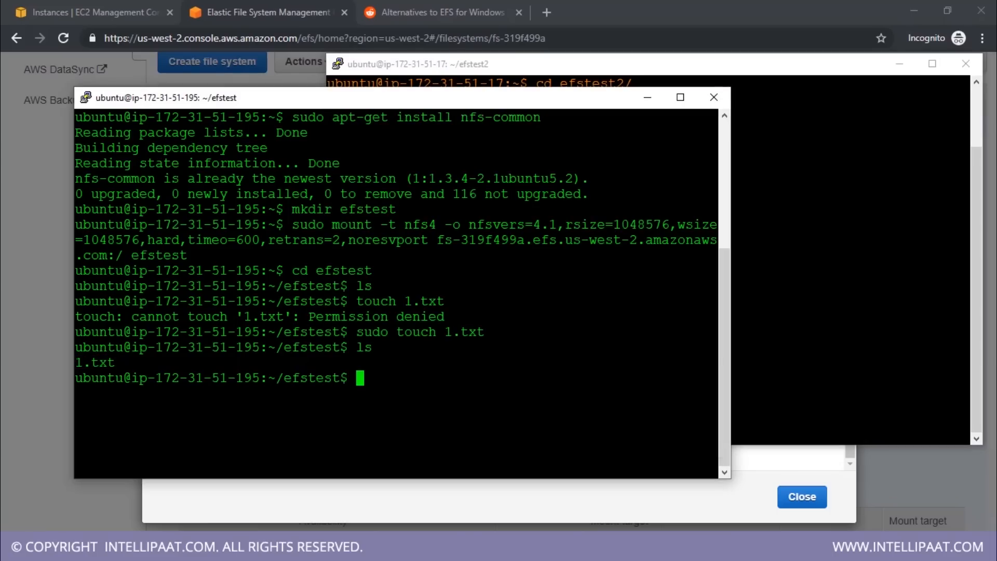
pyautogui.write('sudo touch')
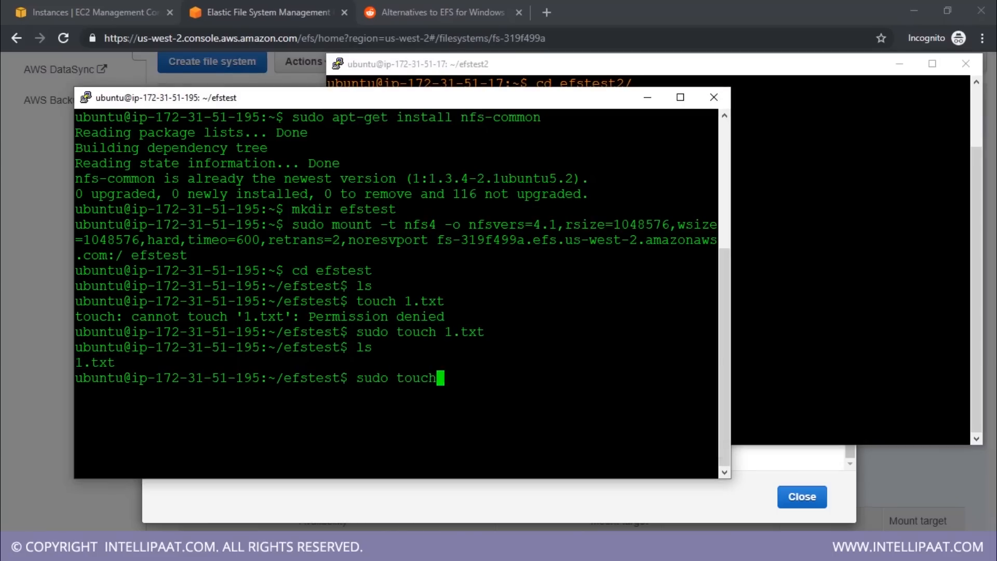
pyautogui.write(' 2.txt')
pyautogui.press('Return')
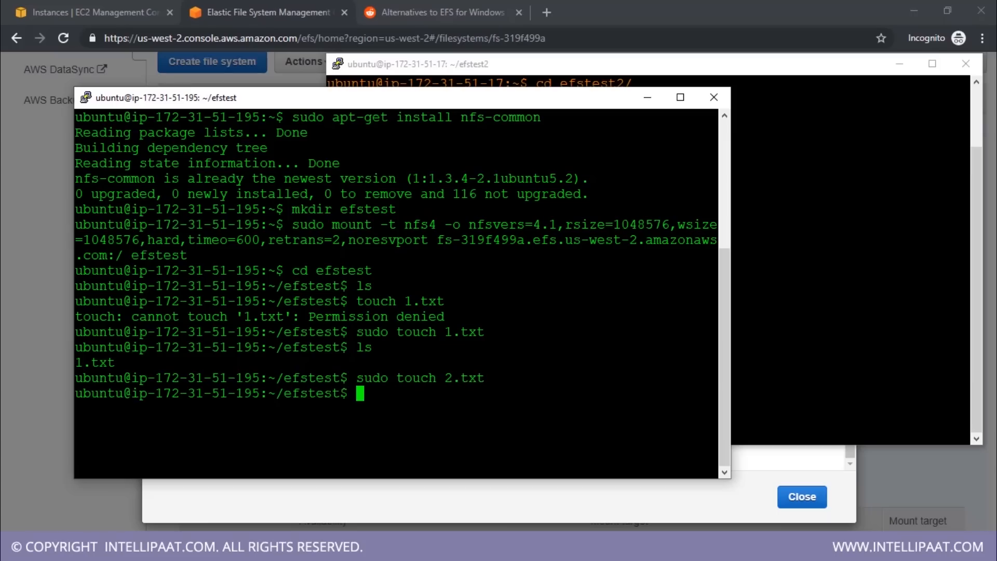
pyautogui.hotkey('alt', 'Tab')
pyautogui.write('ls')
pyautogui.press('Return')
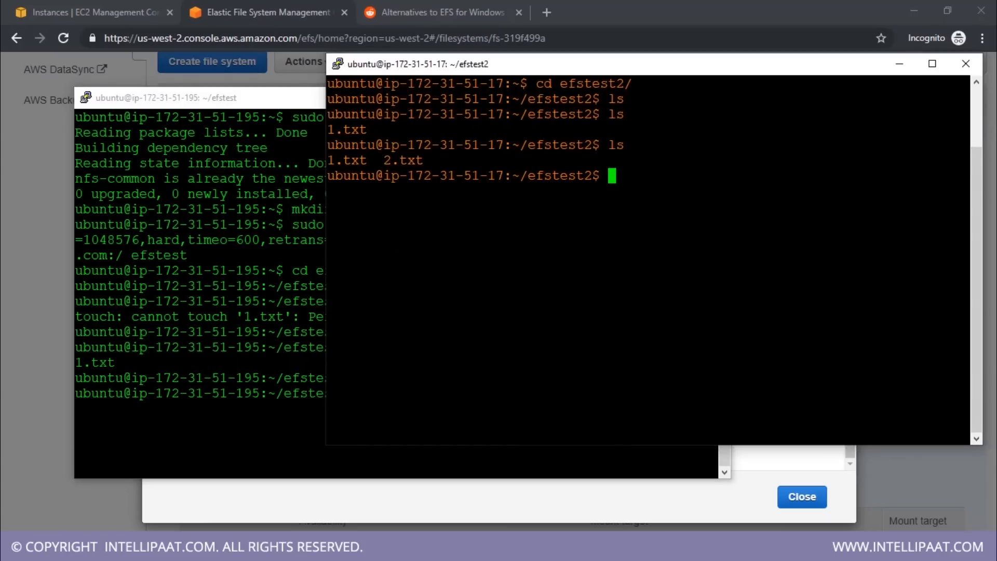
# Create 3.txt with sudo touch on the ubuntu2 instance, and list the efstest directory on the ubuntu instance
pyautogui.write('sudo touch')
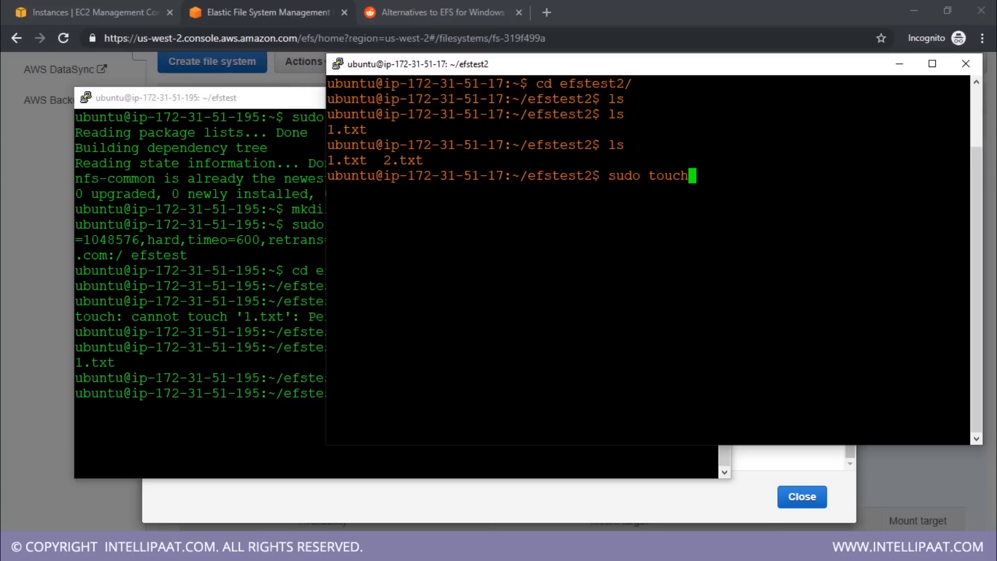
pyautogui.write(' 3.txt')
pyautogui.press('Return')
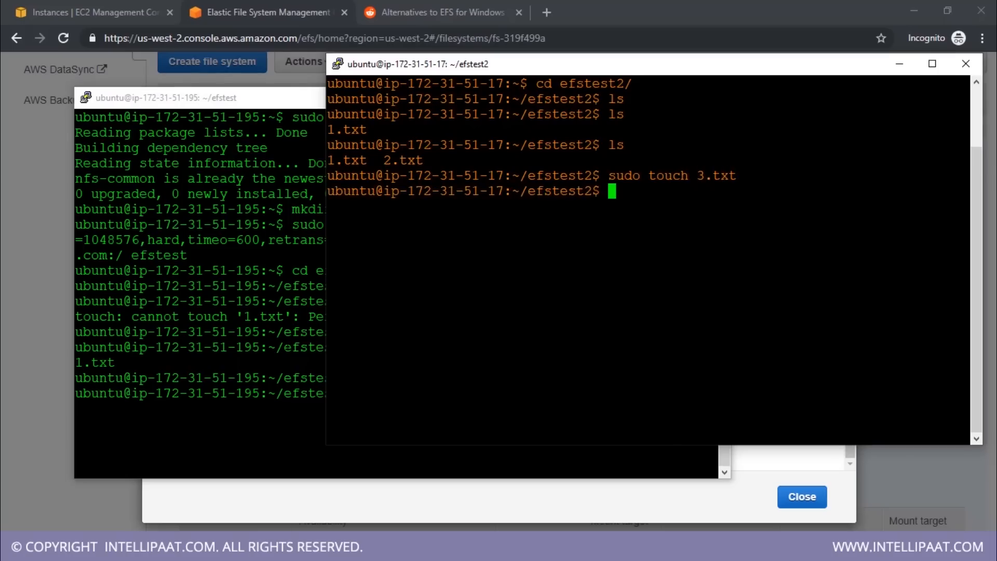
pyautogui.hotkey('alt', 'Tab')
pyautogui.write('ls')
pyautogui.press('Return')
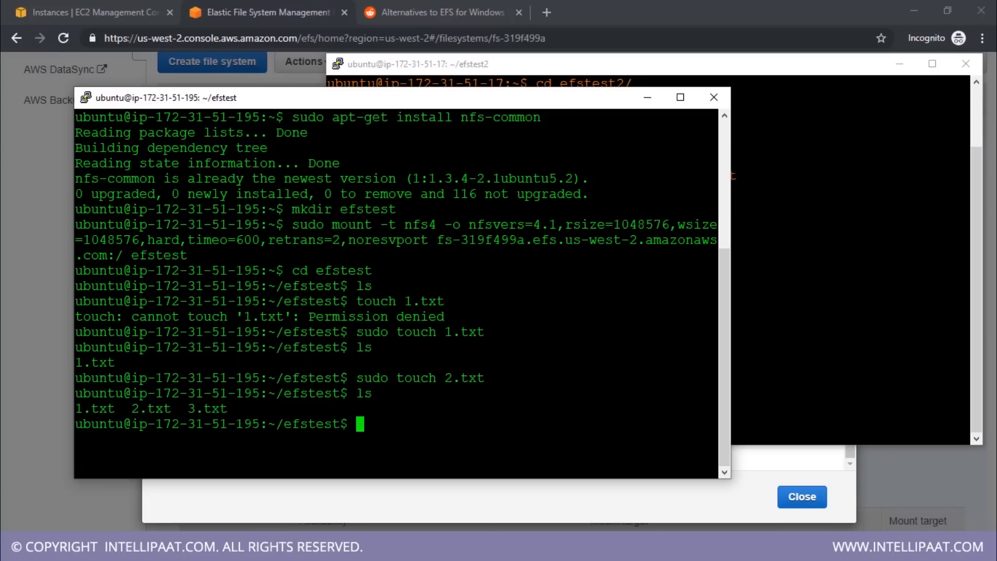